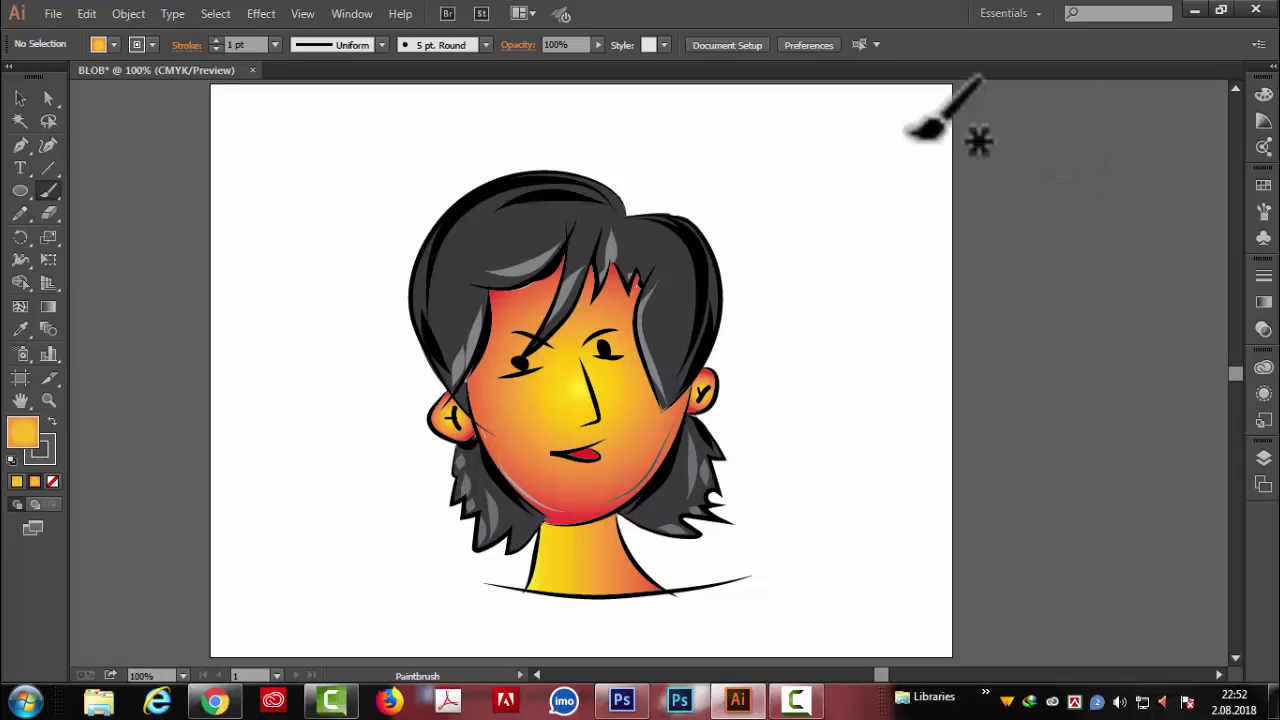
# Step: Leave the Paintbrush/Blob Brush tools and switch to the Selection Tool
pyautogui.click(52, 192)
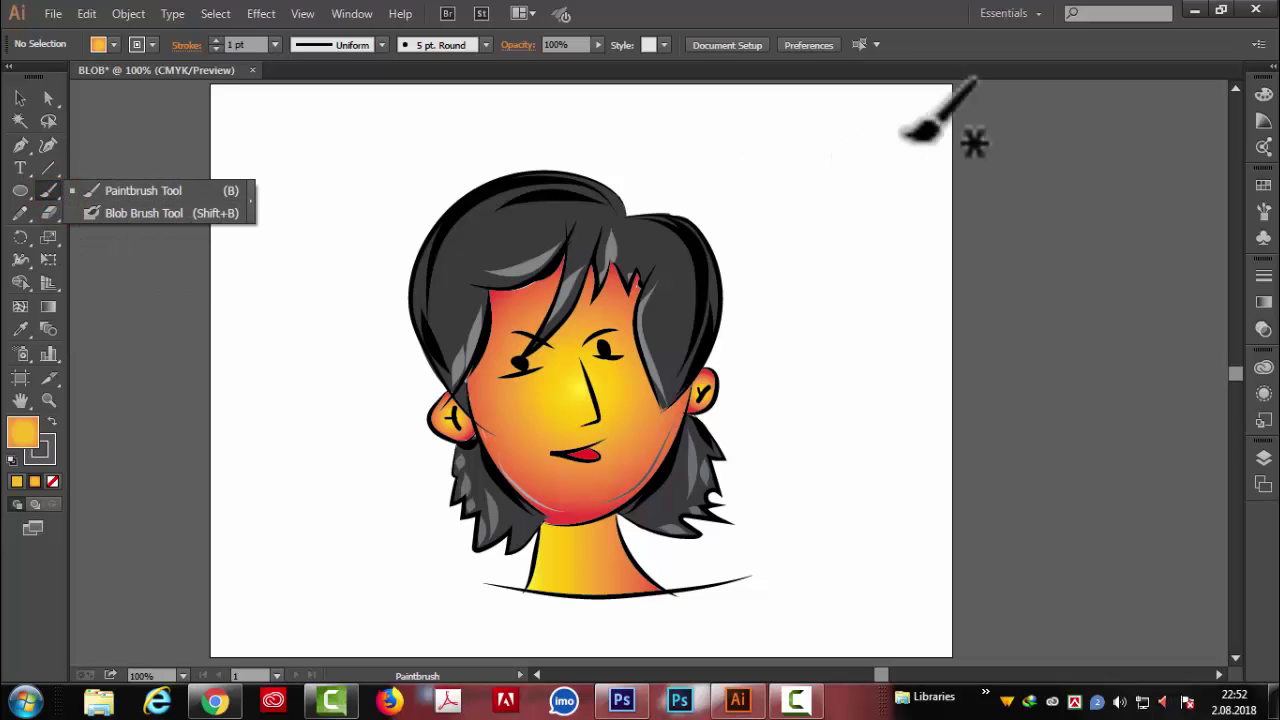
pyautogui.click(22, 97)
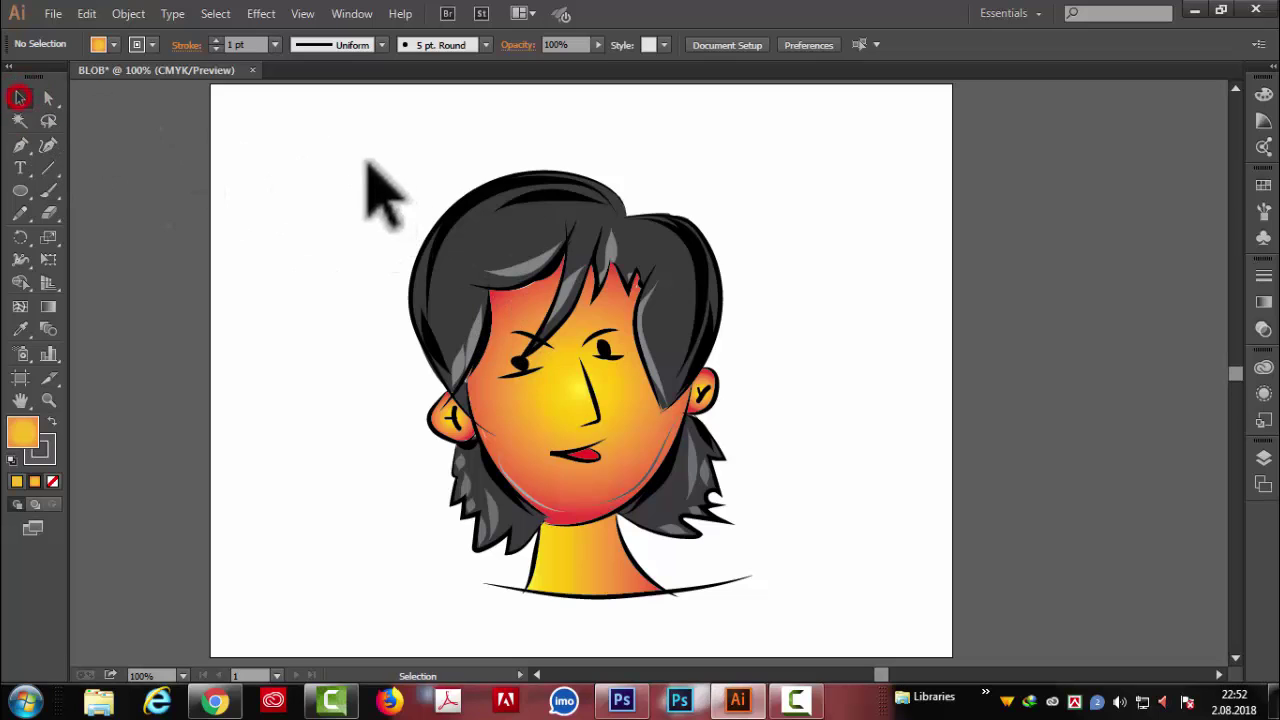
# Step: Scale the face group down and move it beside the artboard's upper right, then deselect
pyautogui.moveTo(368, 165); pyautogui.dragTo(806, 626)
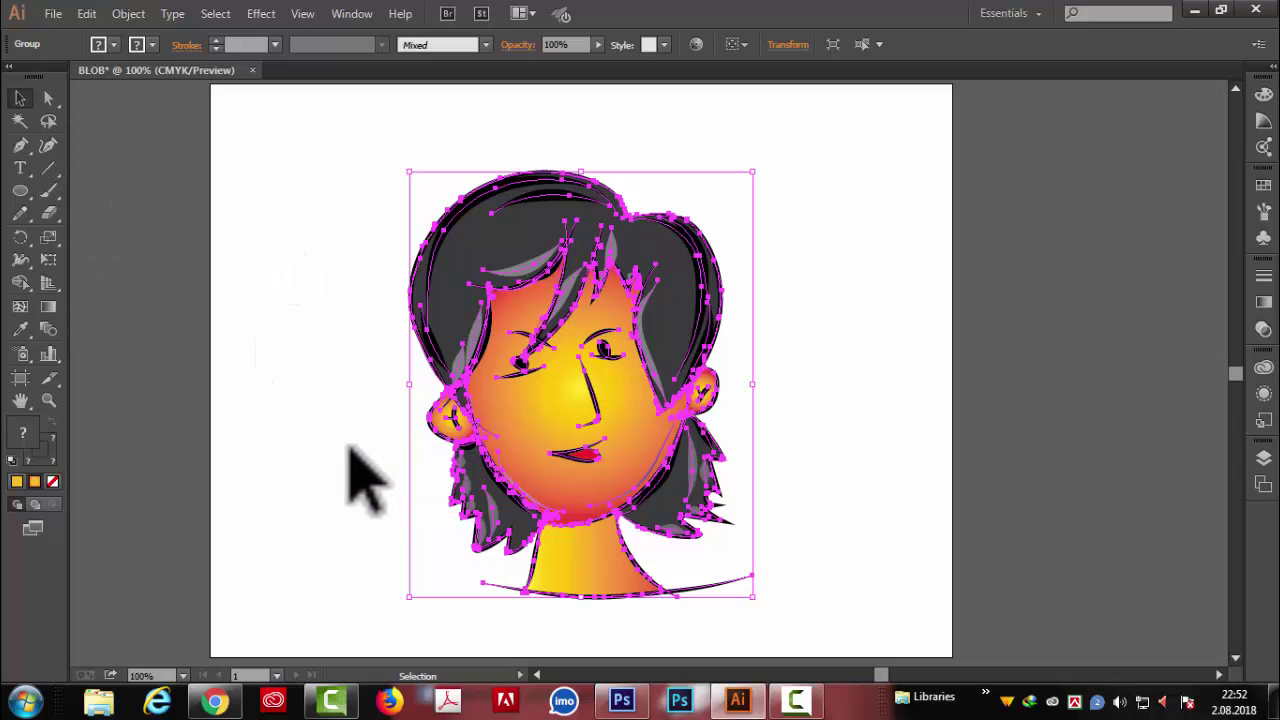
pyautogui.click(1262, 455)
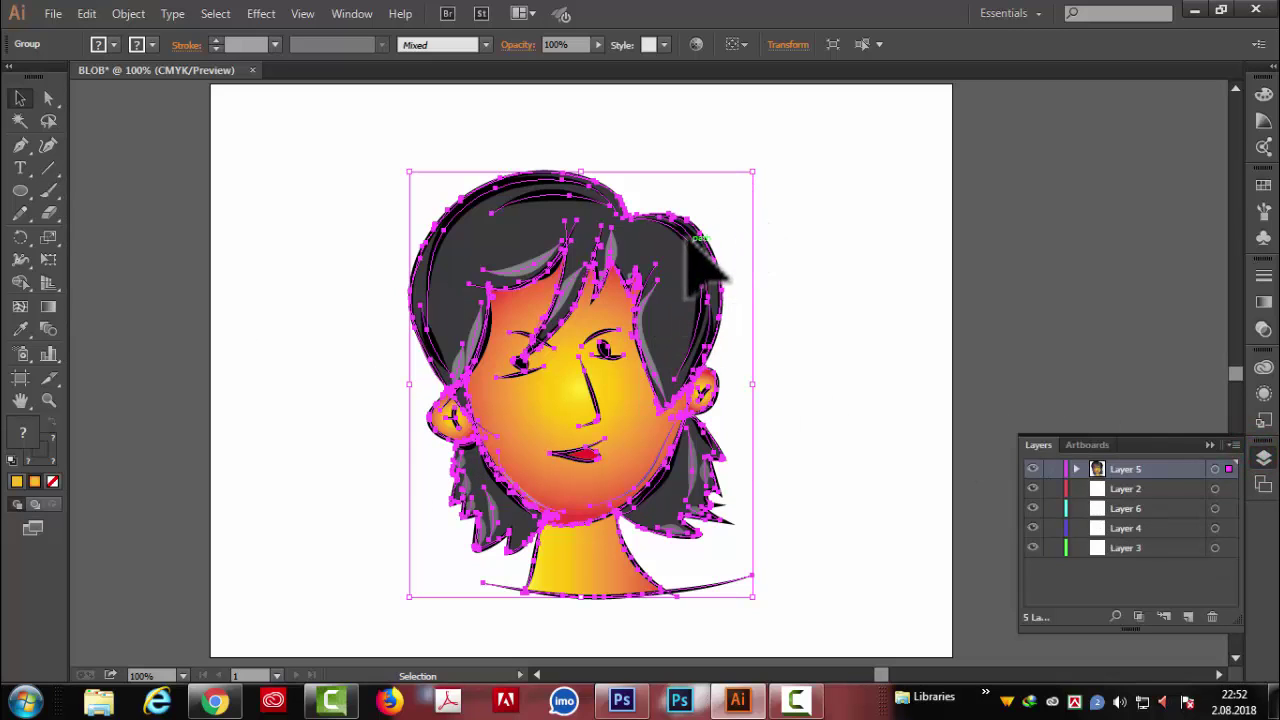
pyautogui.moveTo(752, 172); pyautogui.dragTo(685, 256)
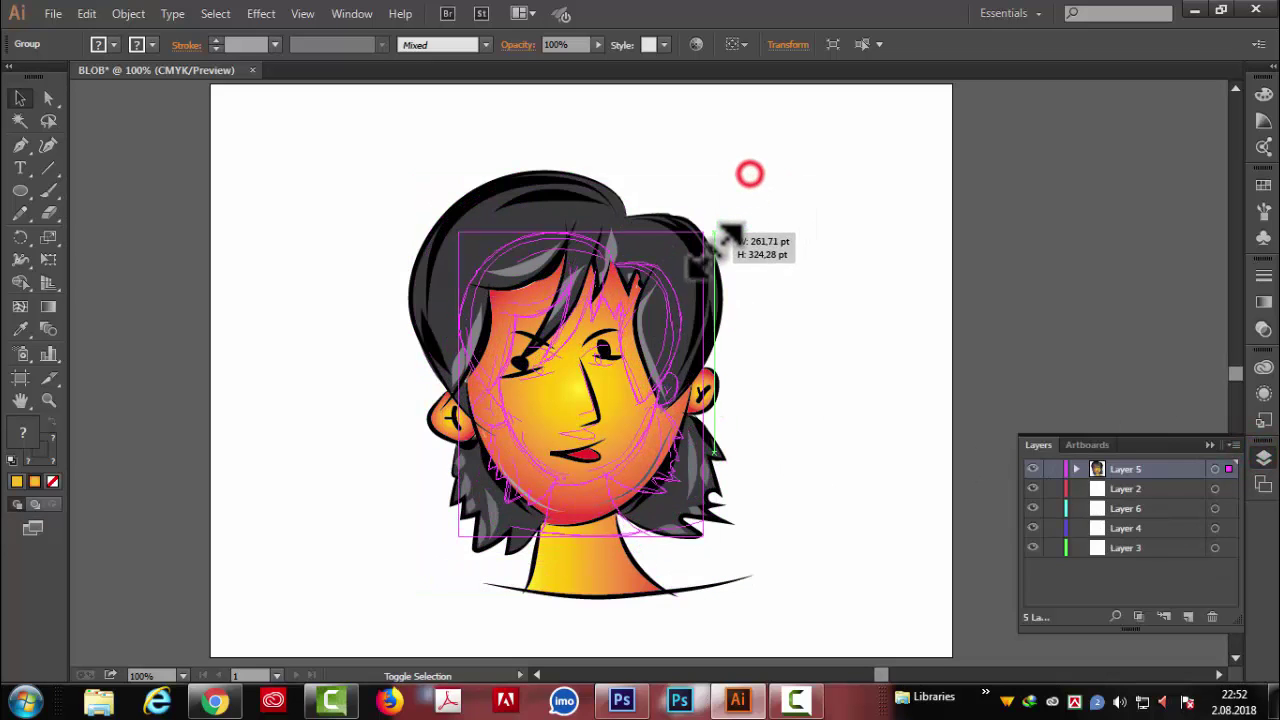
pyautogui.moveTo(652, 322)
pyautogui.mouseDown()
pyautogui.moveTo(942, 240)
pyautogui.moveTo(1166, 153)
pyautogui.mouseUp()
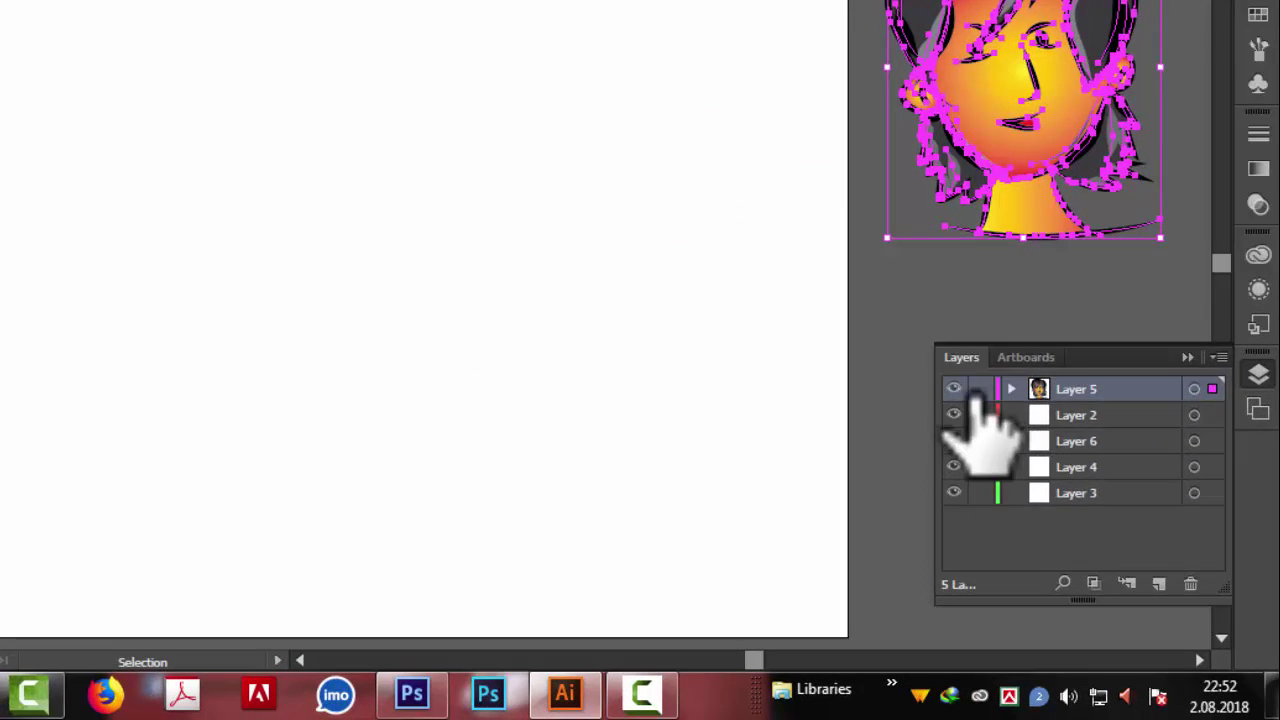
pyautogui.click(965, 463)
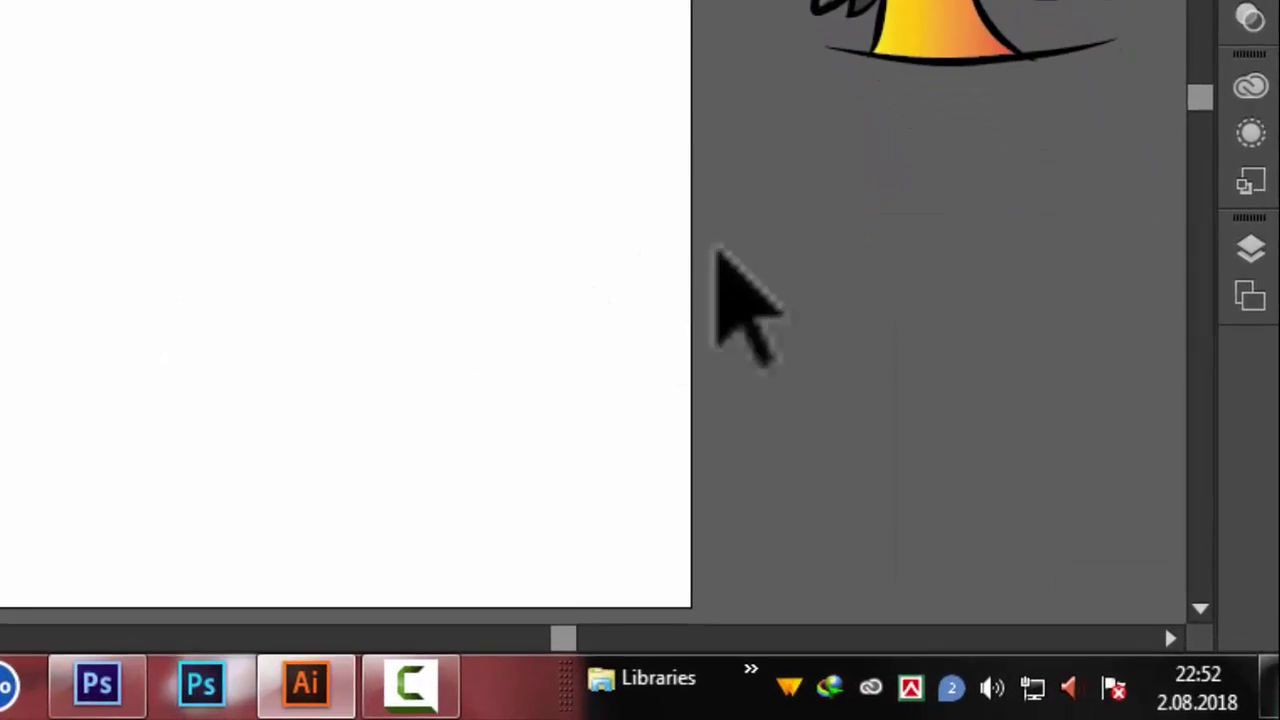
pyautogui.click(1246, 204)
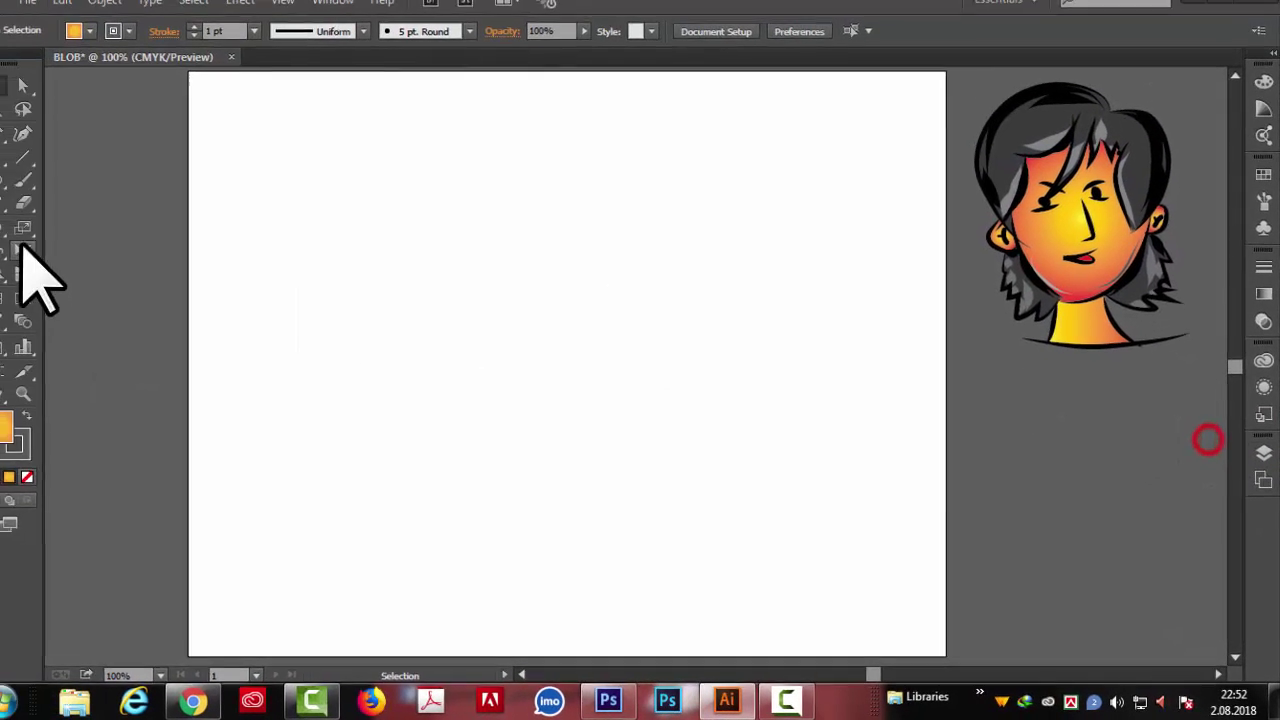
pyautogui.click(48, 192)
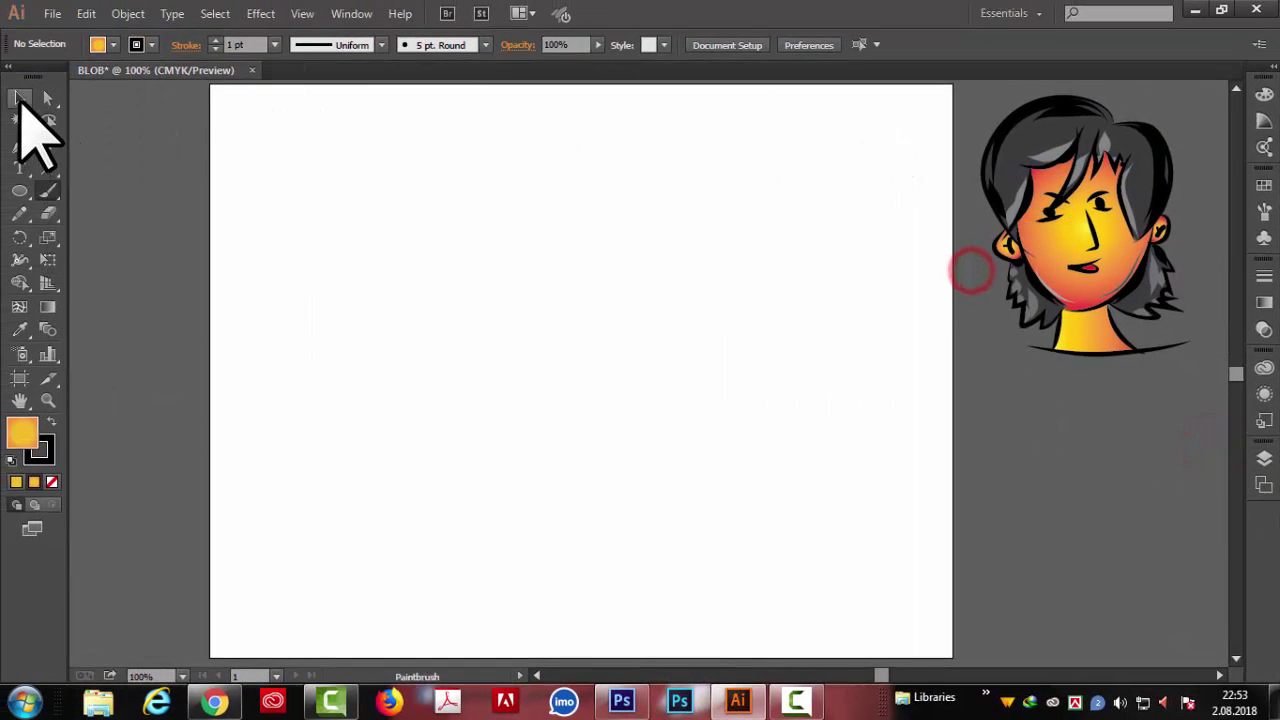
# Step: Draw a flat ellipse about 285 pt wide with black fill and no stroke
pyautogui.click(19, 98)
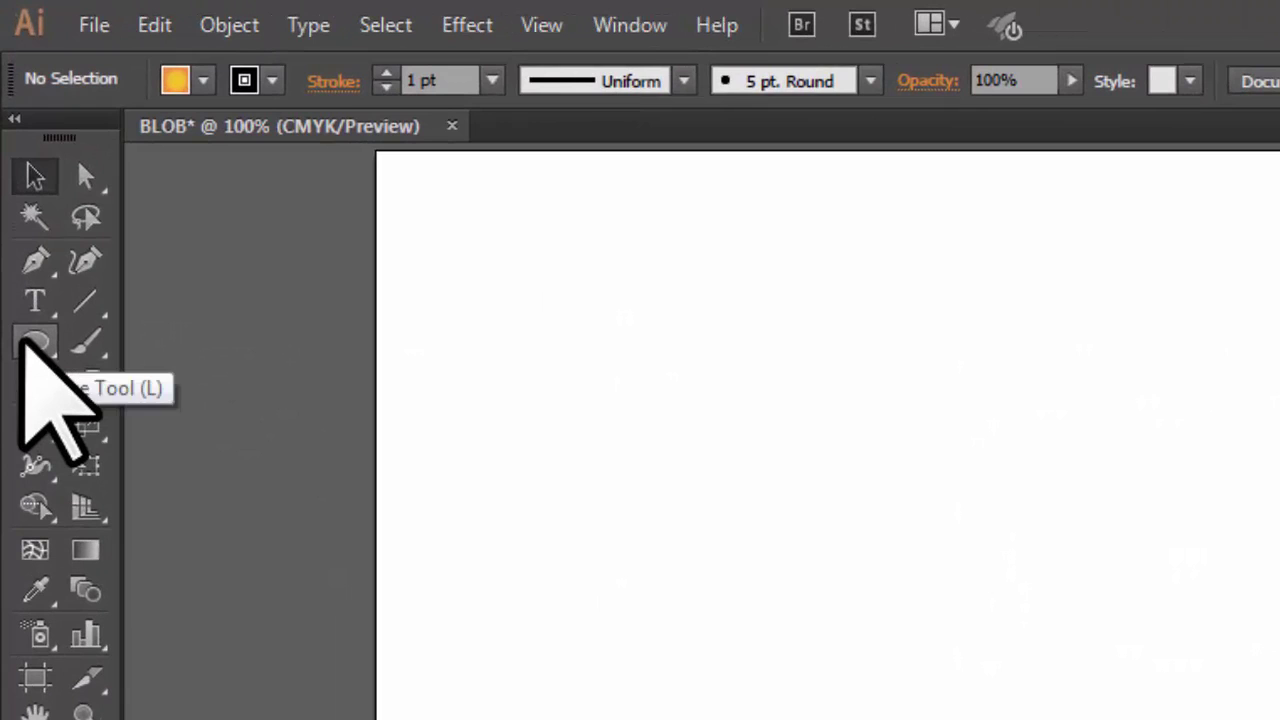
pyautogui.click(24, 340)
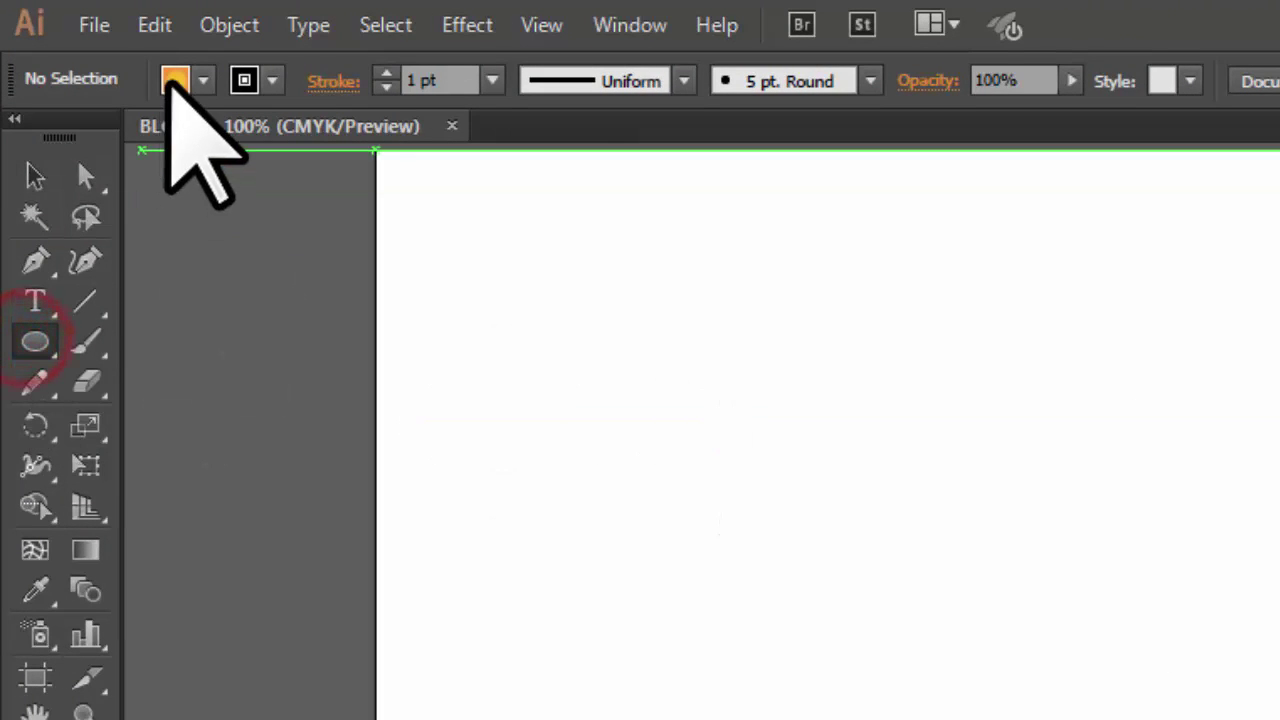
pyautogui.click(200, 80)
pyautogui.click(93, 135)
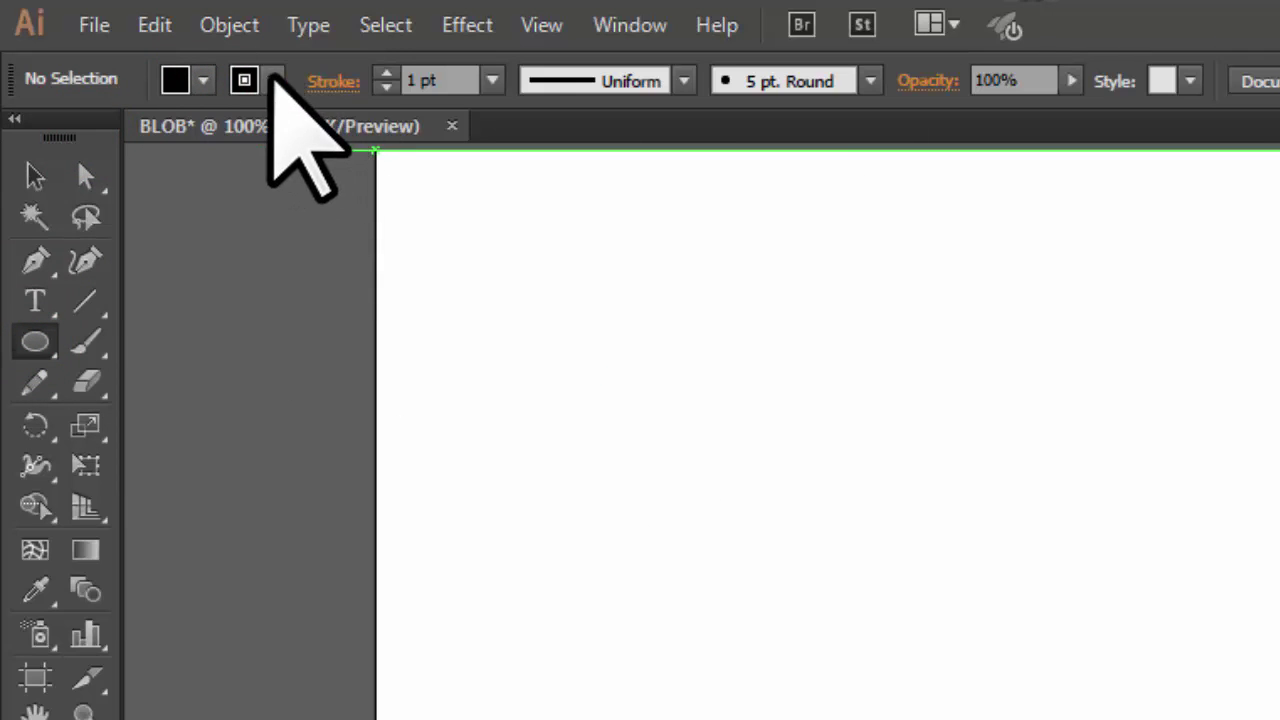
pyautogui.click(272, 80)
pyautogui.click(22, 136)
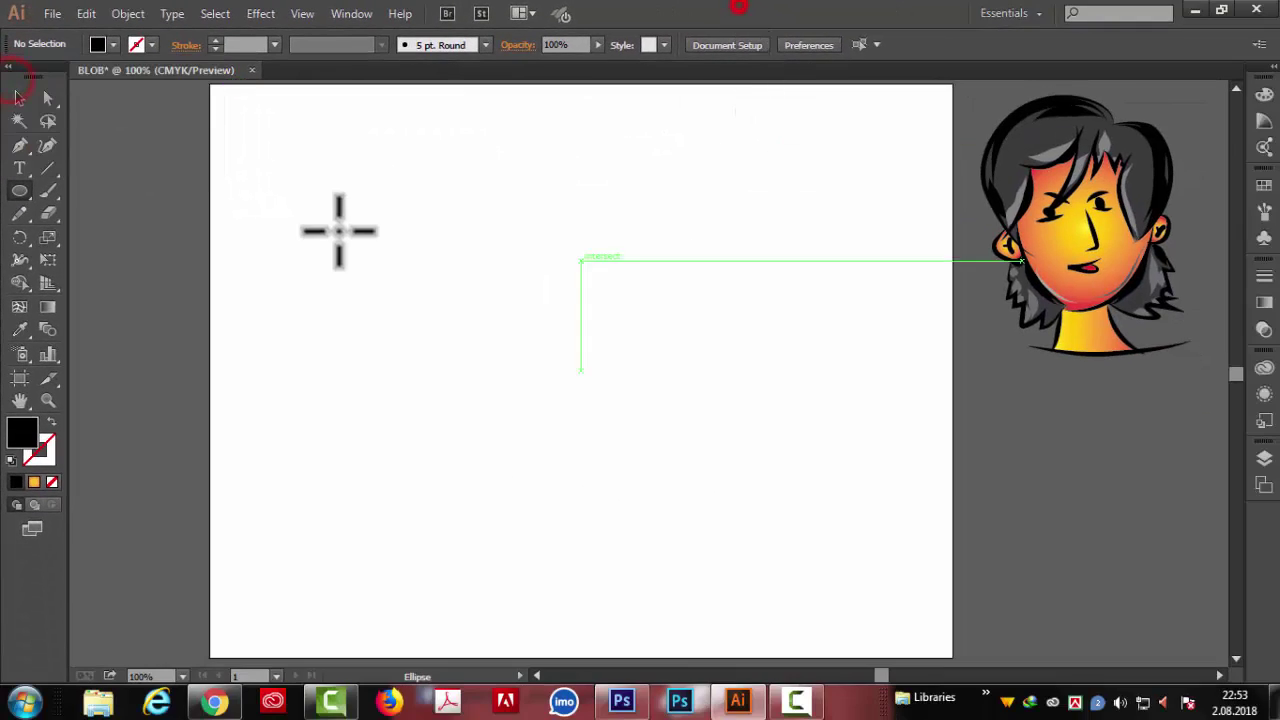
pyautogui.moveTo(418, 279); pyautogui.dragTo(700, 301)
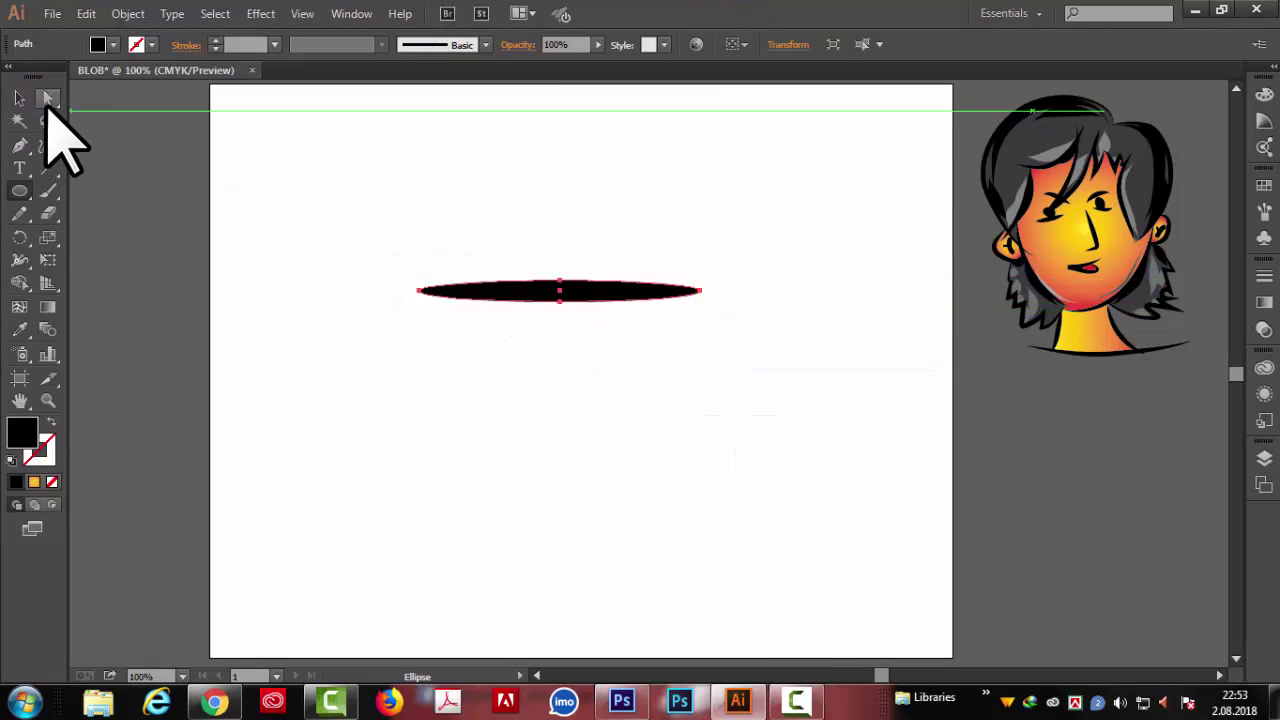
# Step: Convert the ellipse's left and right end anchors to sharp corners
pyautogui.click(47, 98)
pyautogui.moveTo(412, 287); pyautogui.dragTo(420, 290)
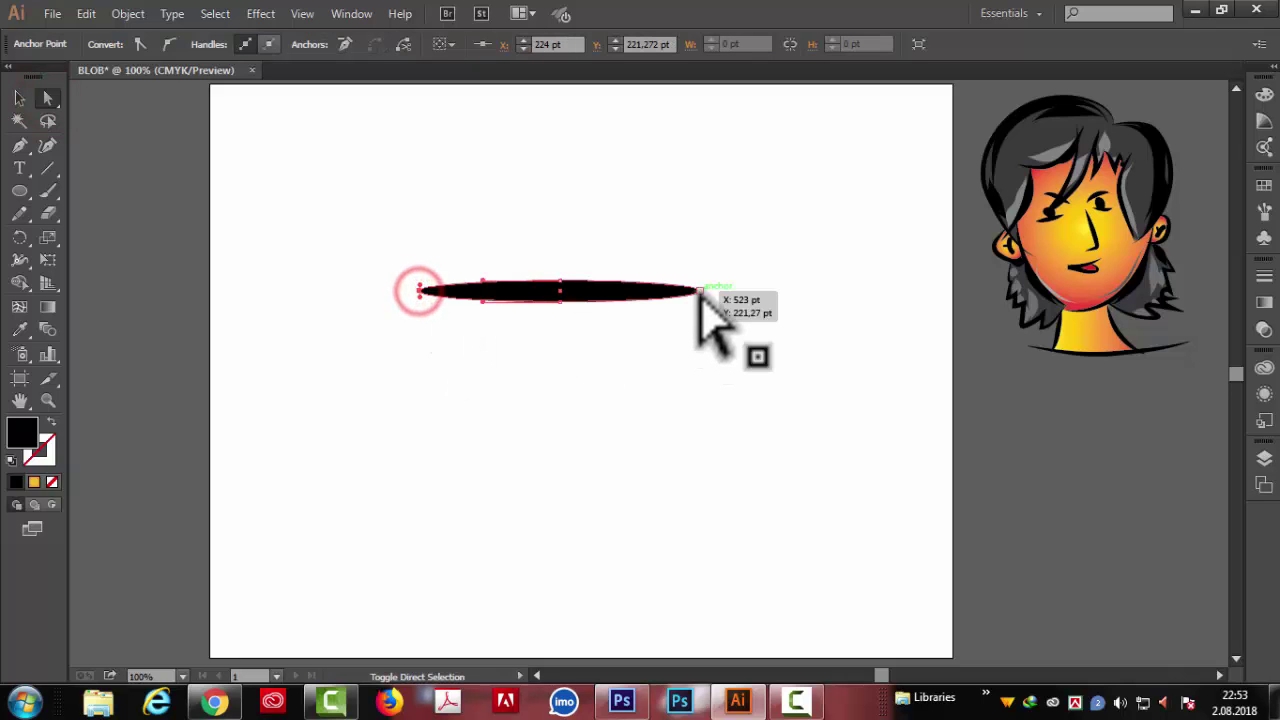
pyautogui.click(701, 292)
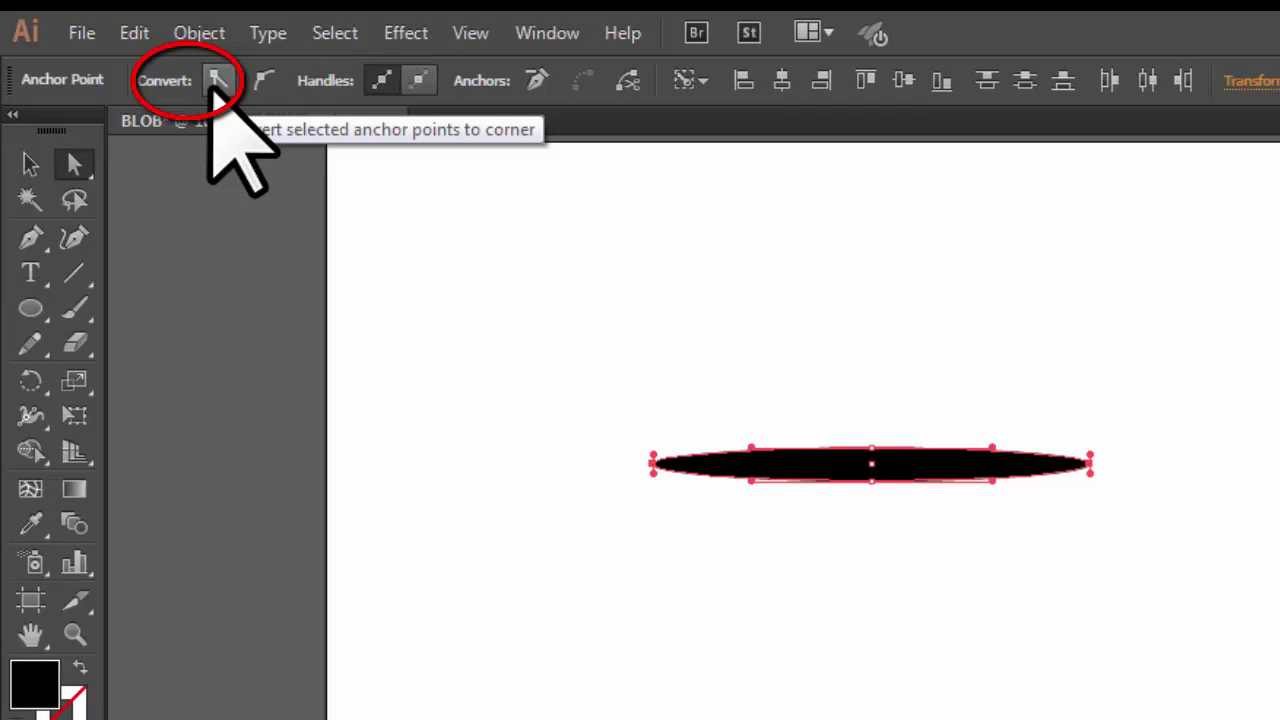
pyautogui.click(213, 86)
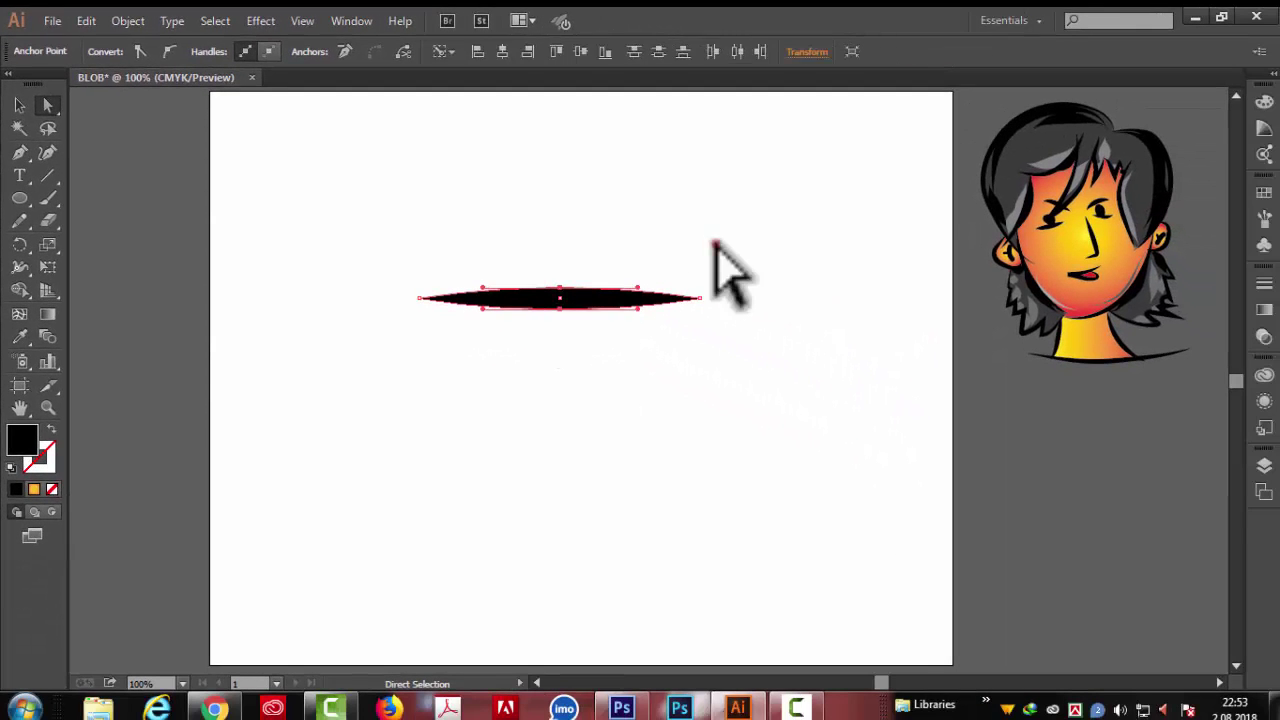
# Step: Nudge the bottom-centre anchor up 1 pt to thin the middle of the sliver
pyautogui.click(714, 243)
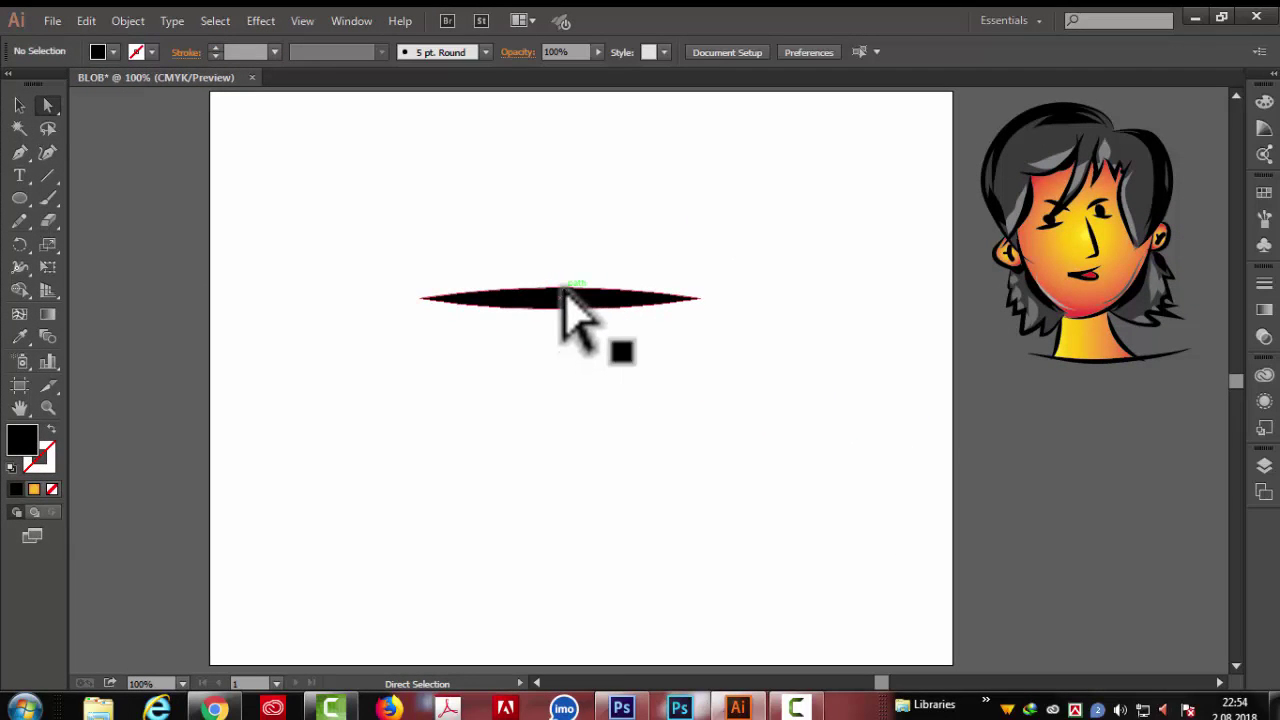
pyautogui.click(558, 288)
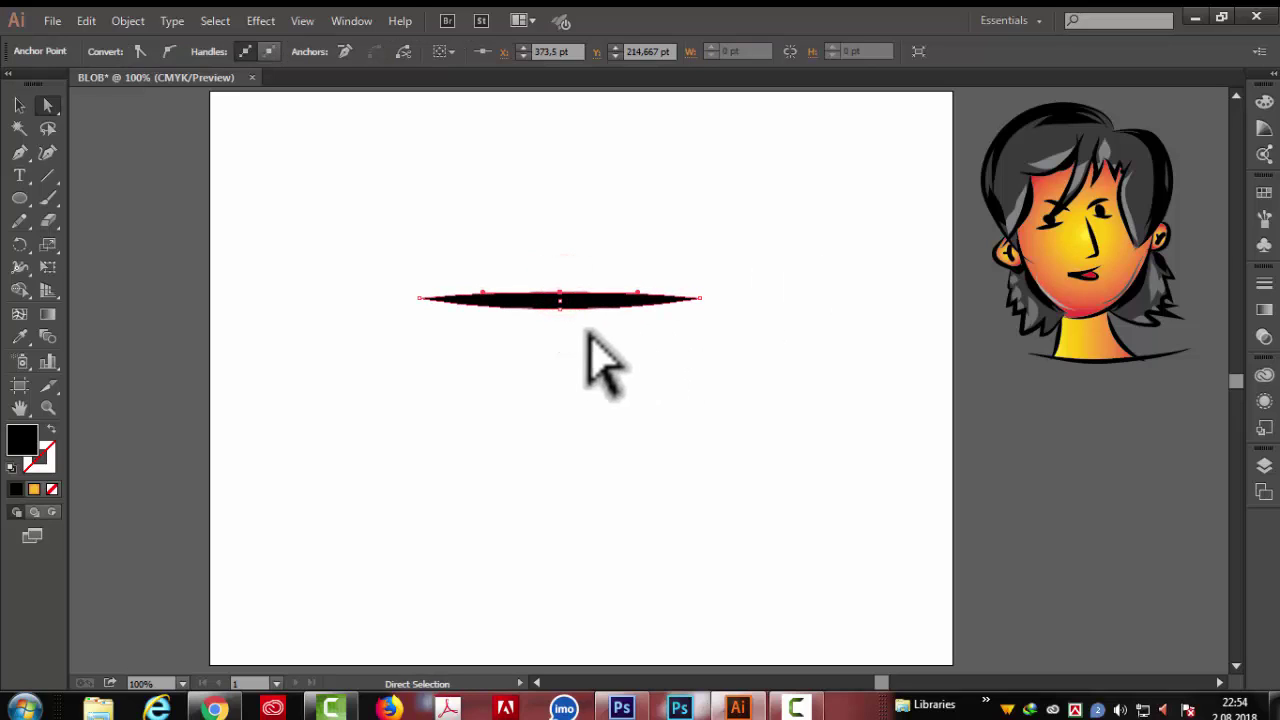
pyautogui.click(558, 307)
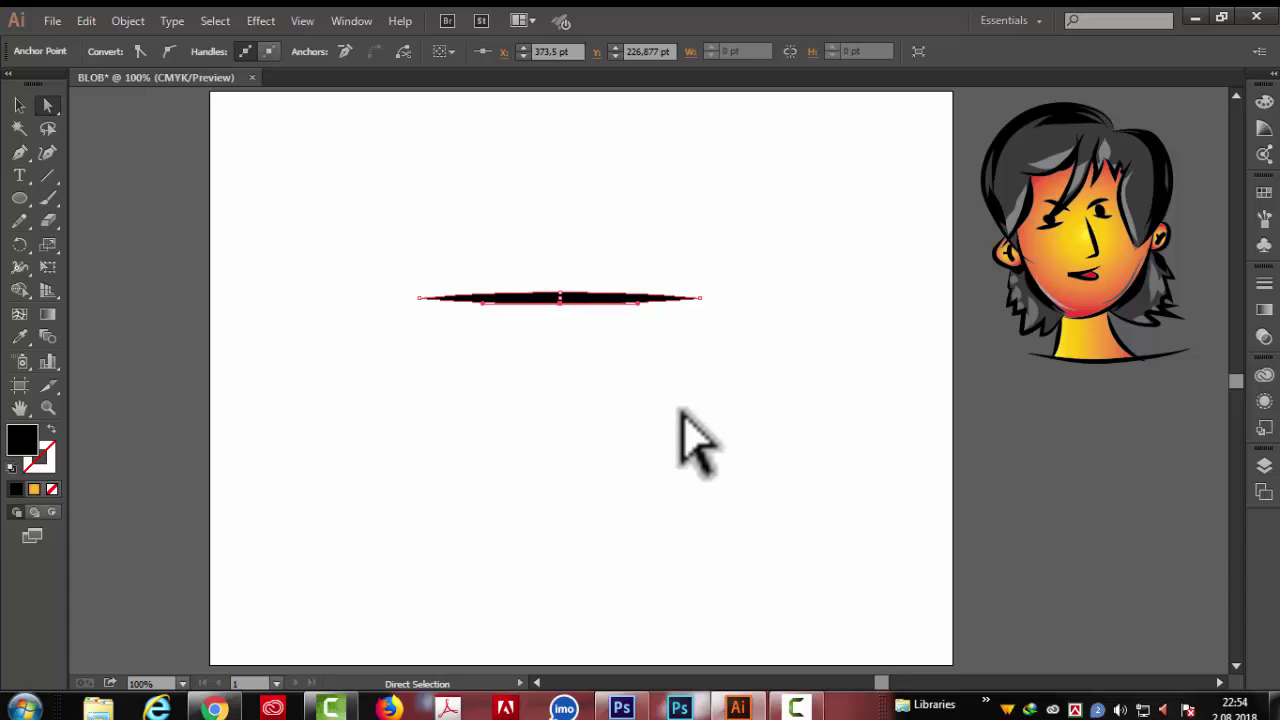
pyautogui.press('Up')
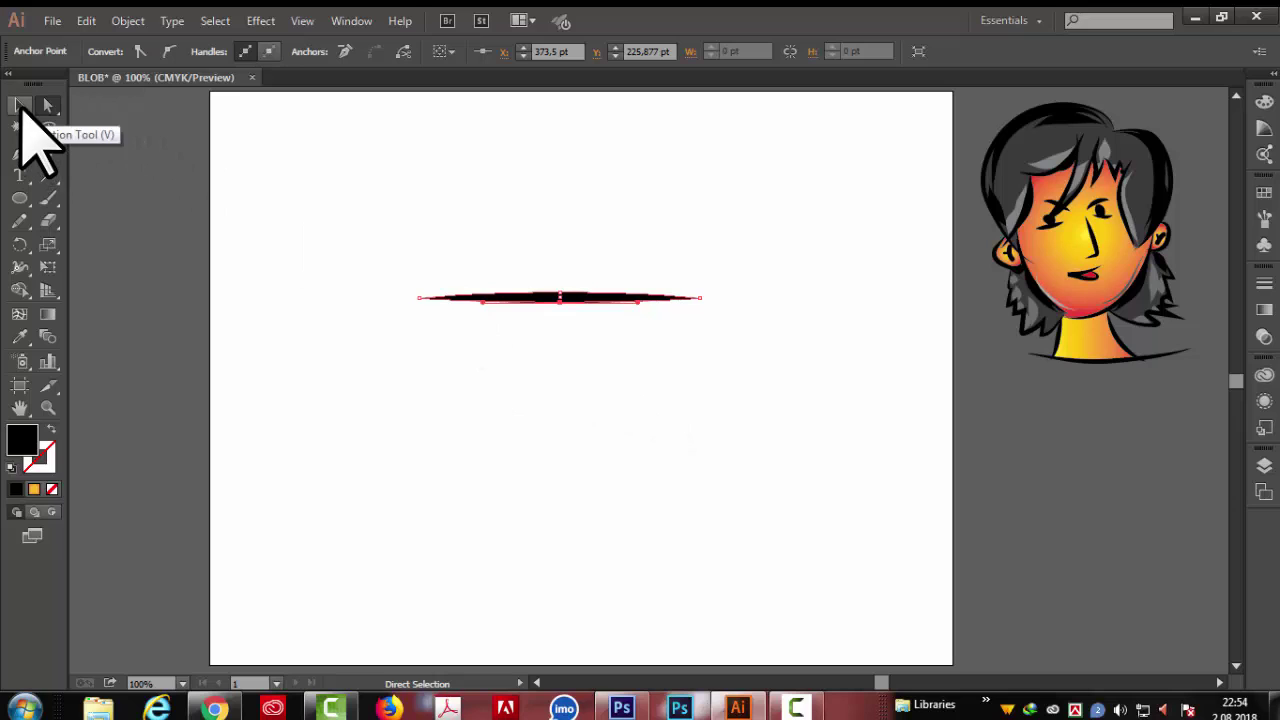
pyautogui.click(21, 105)
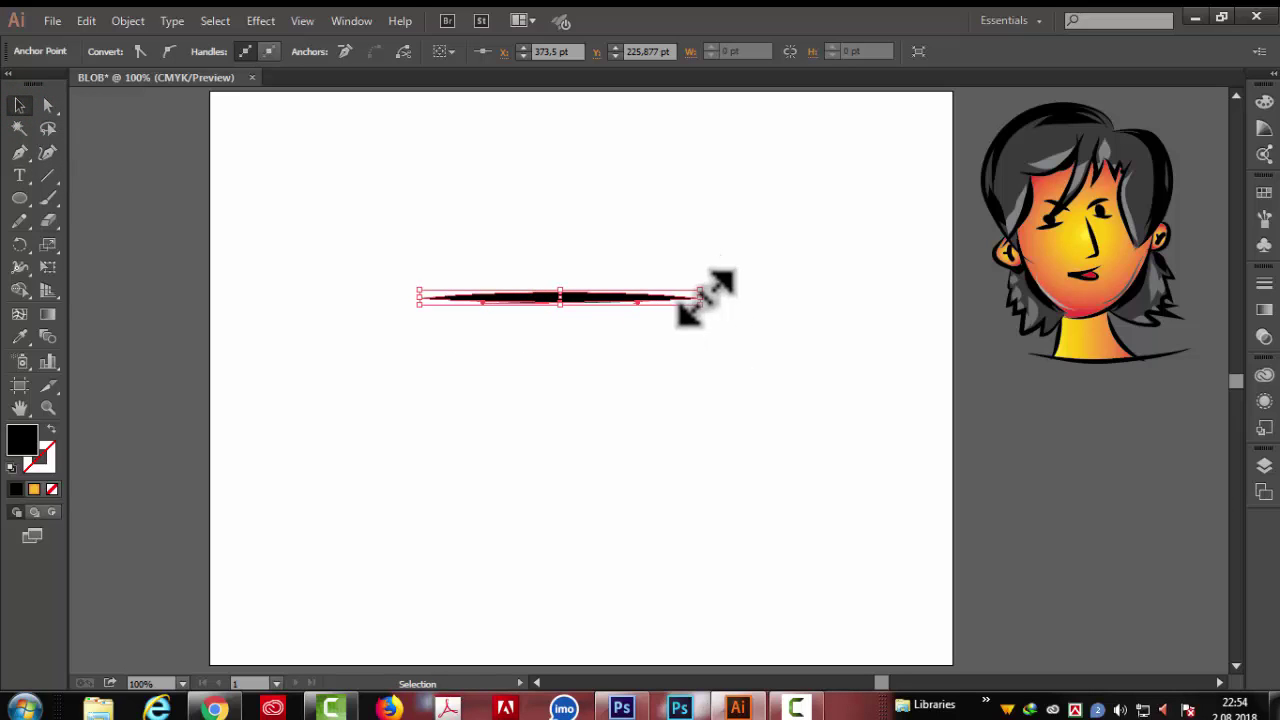
# Step: Shrink the tapered sliver to a short piece and start a new brush from it in the Brushes panel
pyautogui.moveTo(702, 296); pyautogui.dragTo(677, 306)
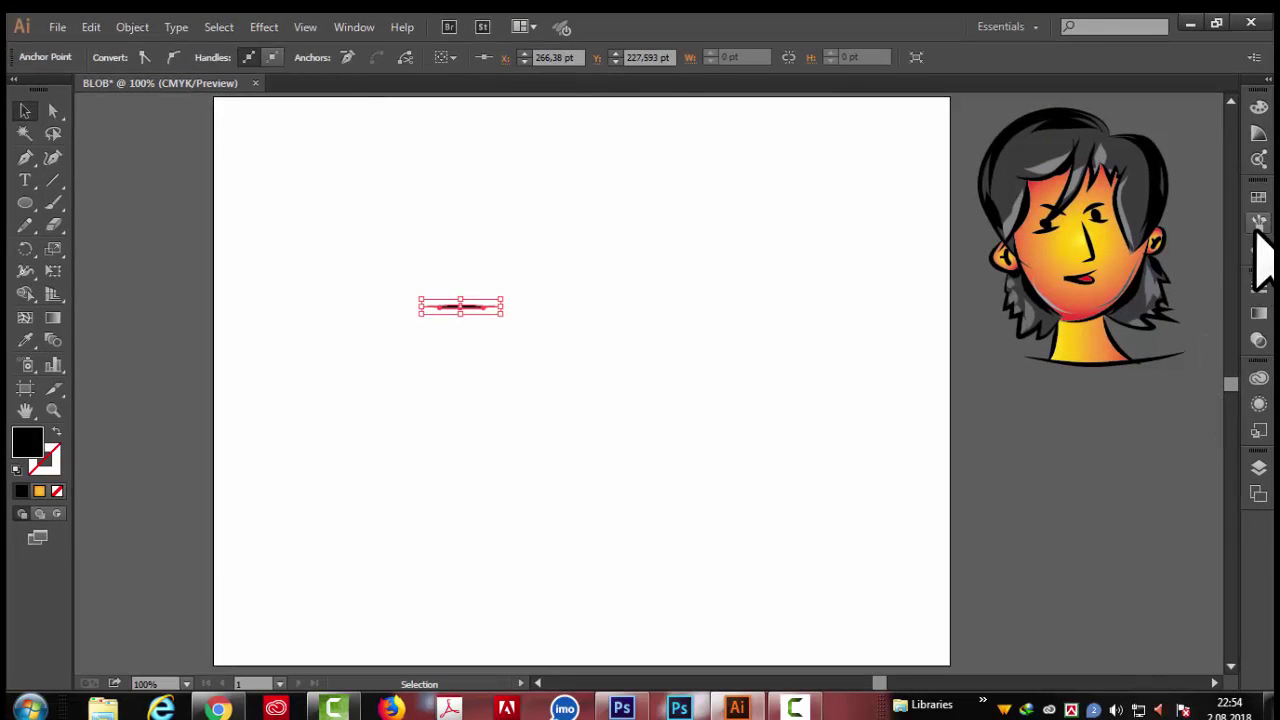
pyautogui.click(1258, 223)
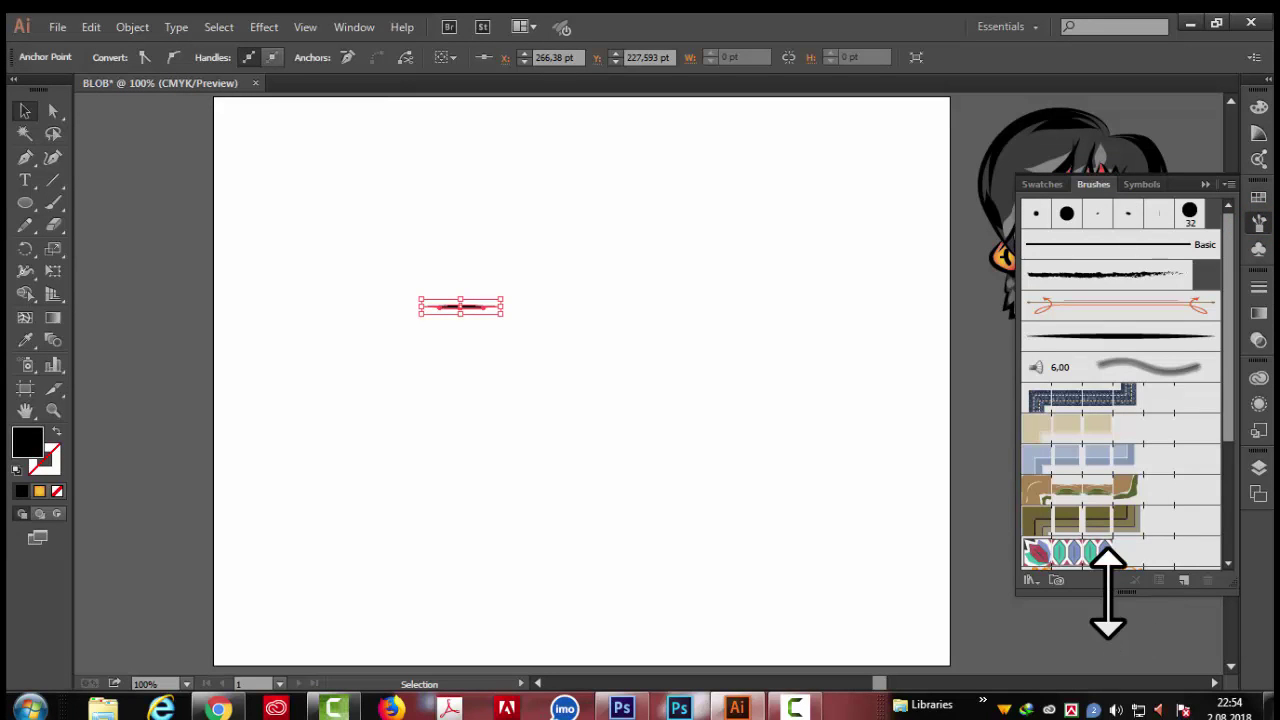
pyautogui.moveTo(1105, 595); pyautogui.dragTo(1180, 610)
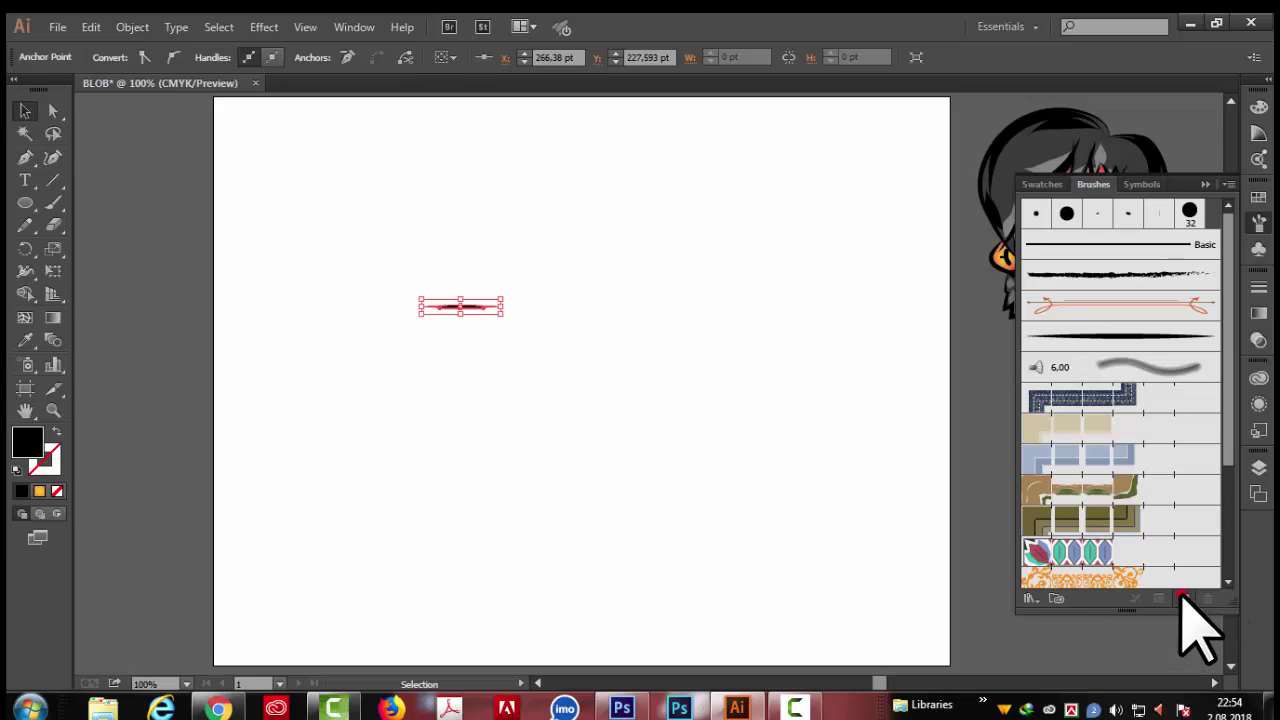
pyautogui.click(1183, 597)
# Step: Create an Art Brush named STOKE from the sliver with Tints colorization
pyautogui.moveTo(904, 193); pyautogui.dragTo(856, 198)
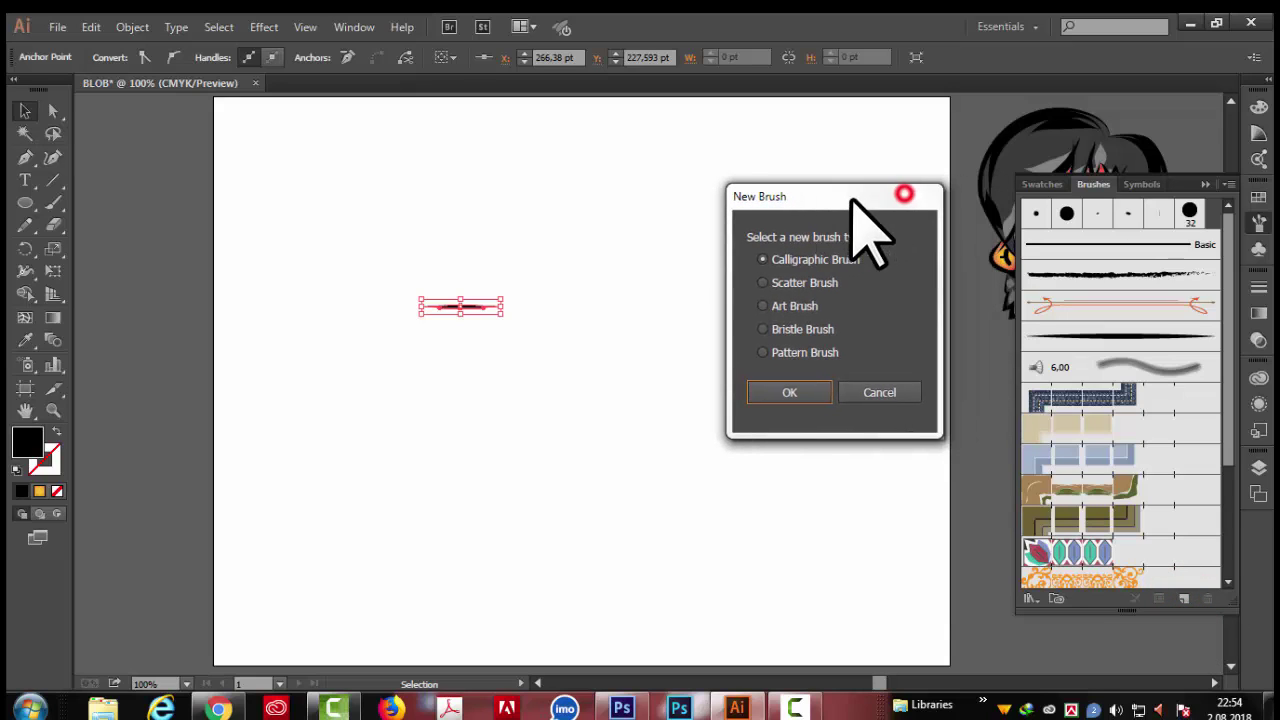
pyautogui.click(762, 306)
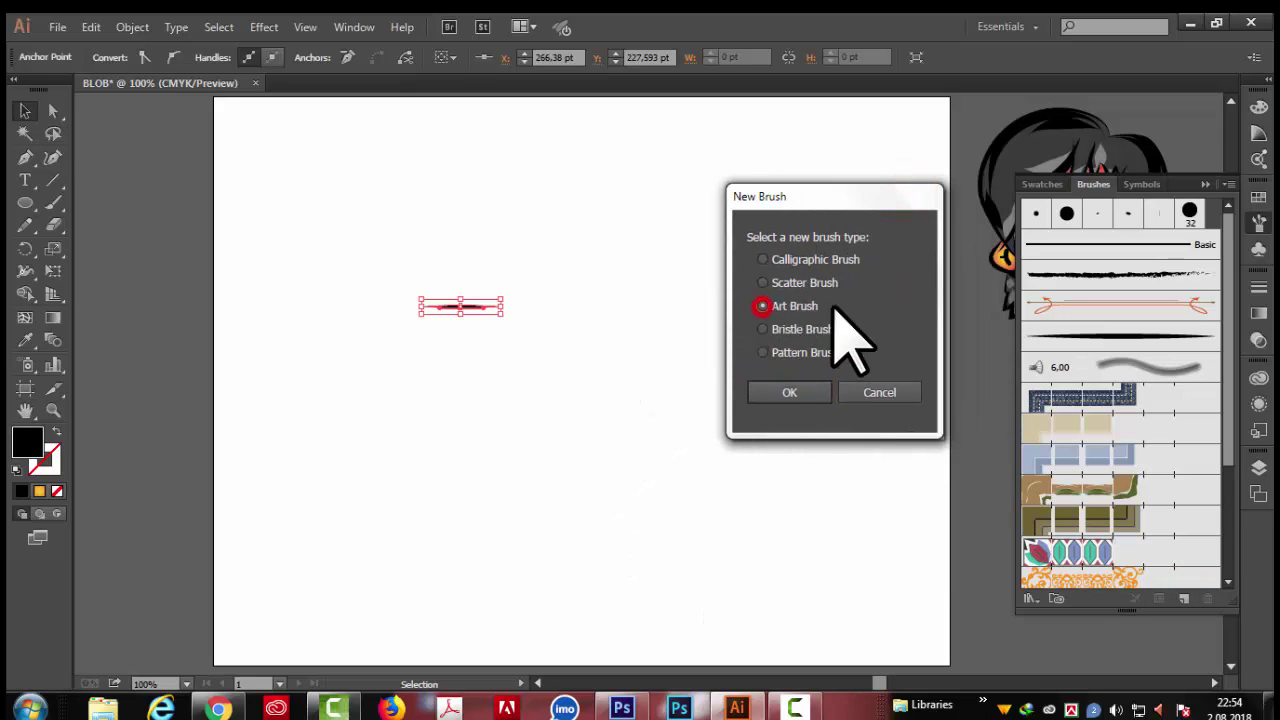
pyautogui.click(786, 390)
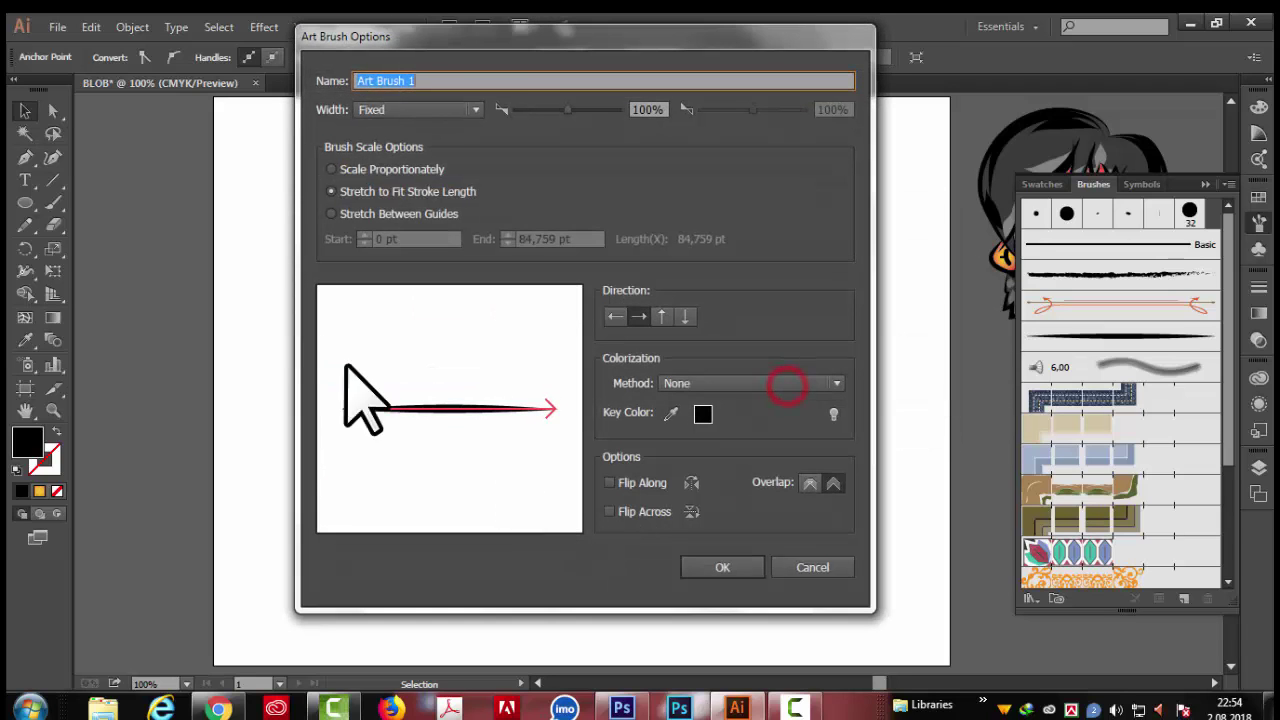
pyautogui.moveTo(522, 32); pyautogui.dragTo(852, 45)
pyautogui.write('STOKE')
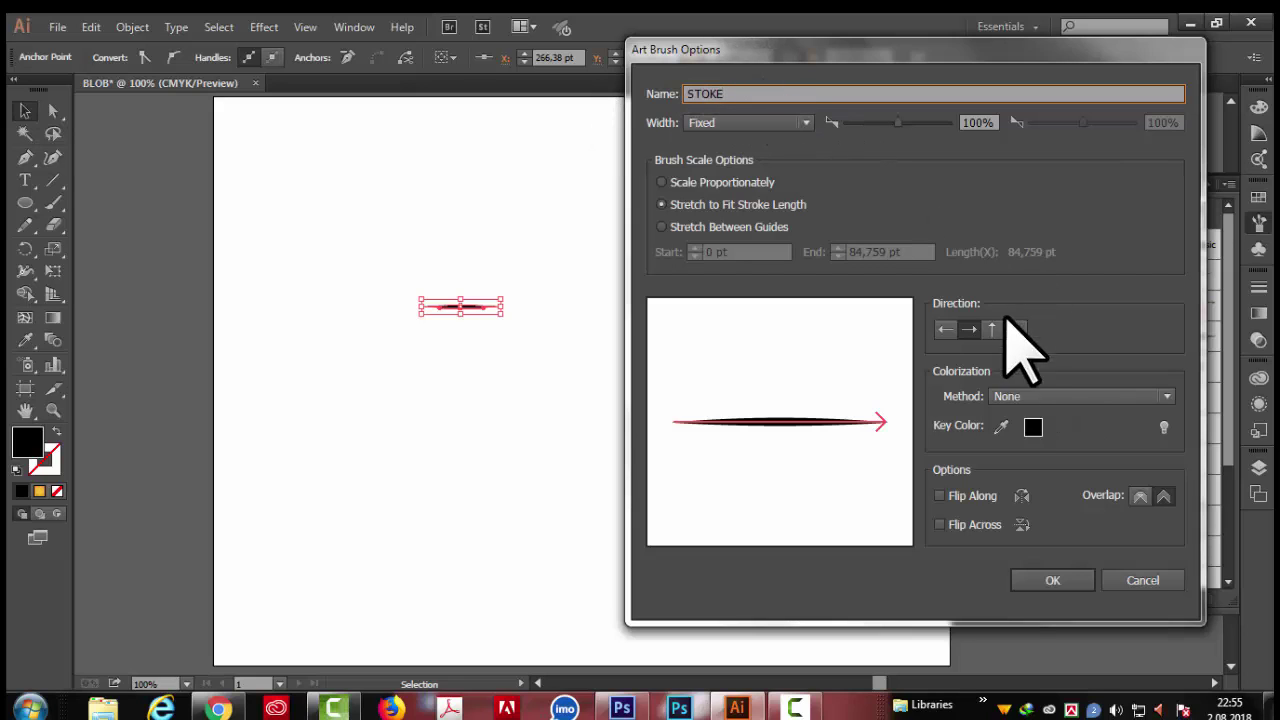
pyautogui.click(1168, 397)
pyautogui.click(1071, 434)
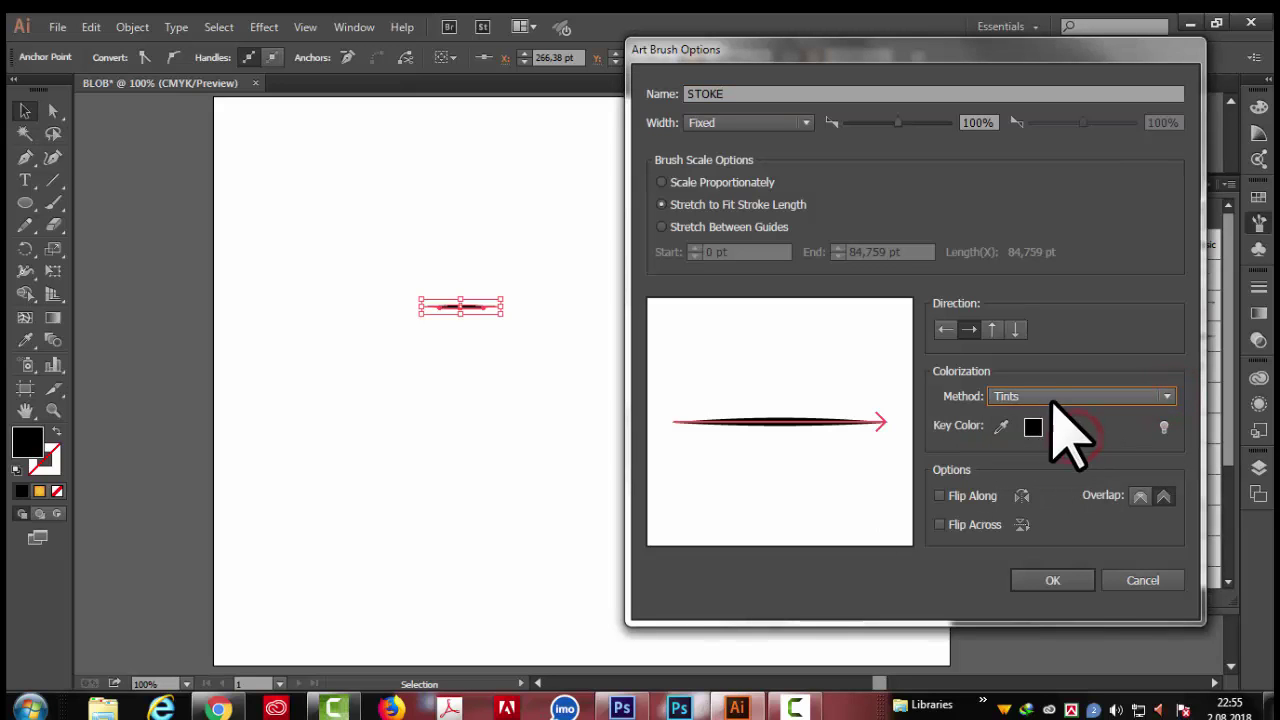
pyautogui.click(1050, 578)
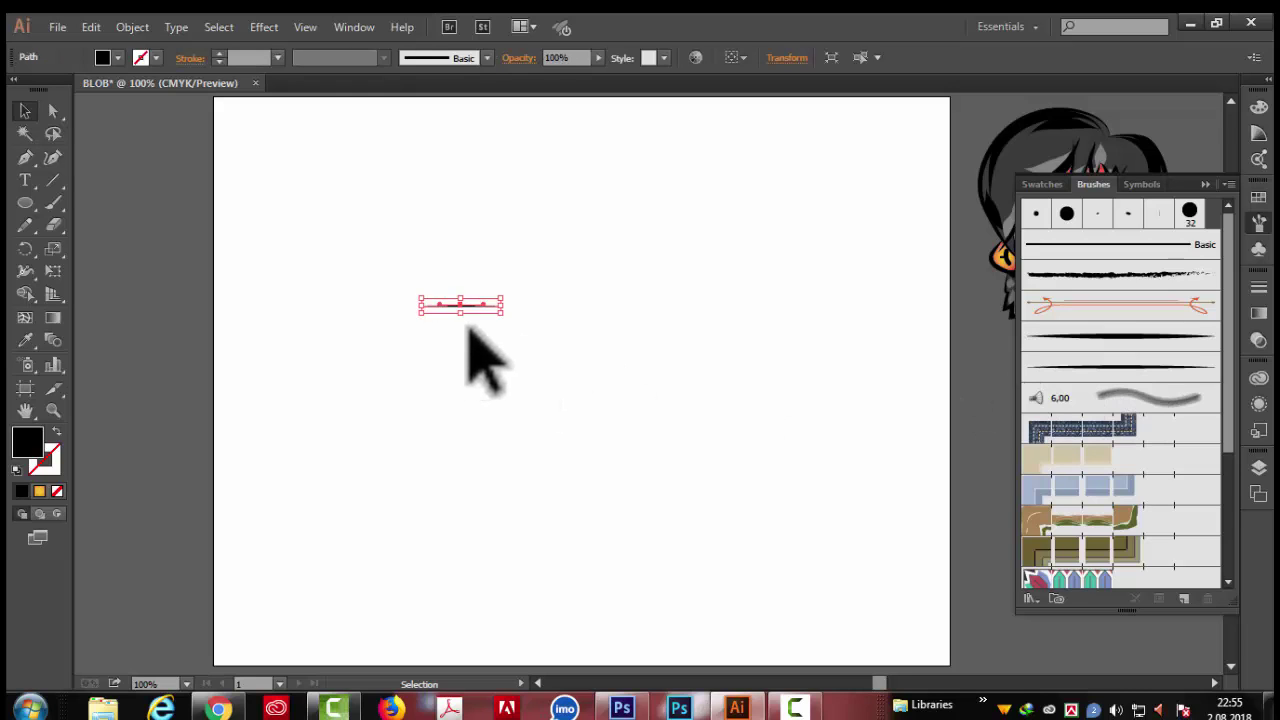
# Step: Delete the test stroke and set fill to None and stroke to black
pyautogui.press('Delete')
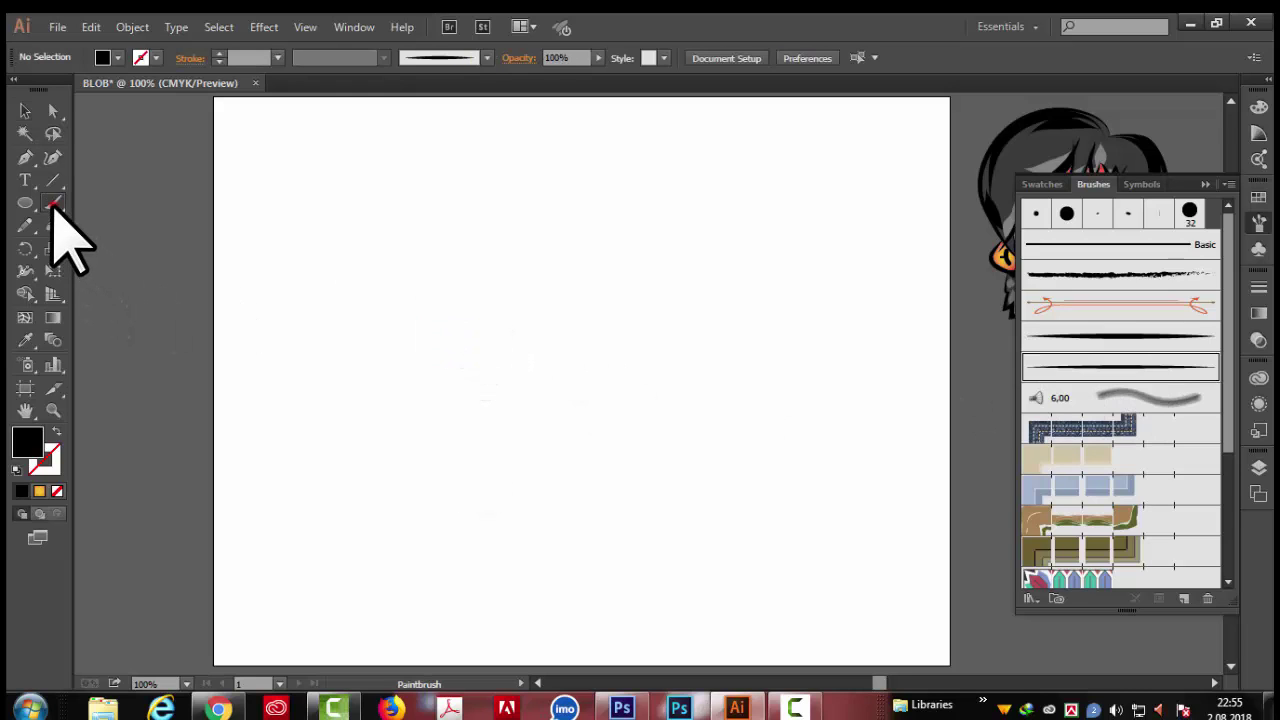
pyautogui.click(118, 58)
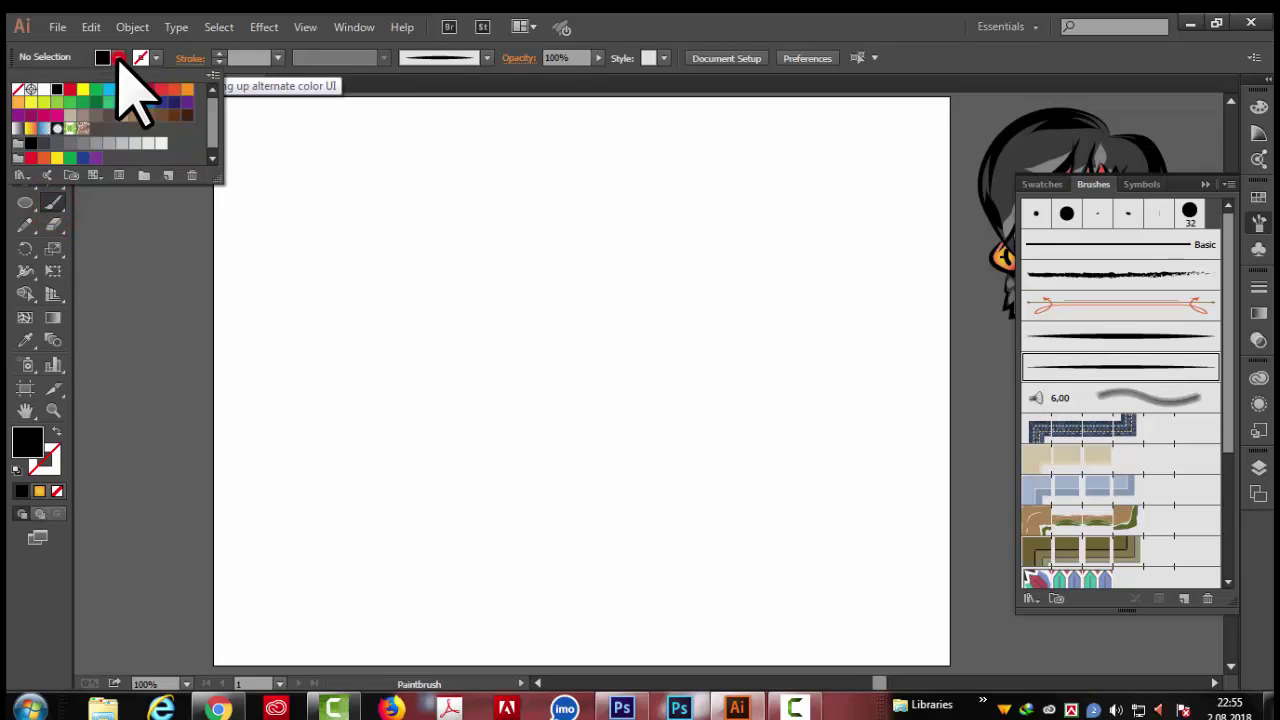
pyautogui.click(18, 90)
pyautogui.click(155, 58)
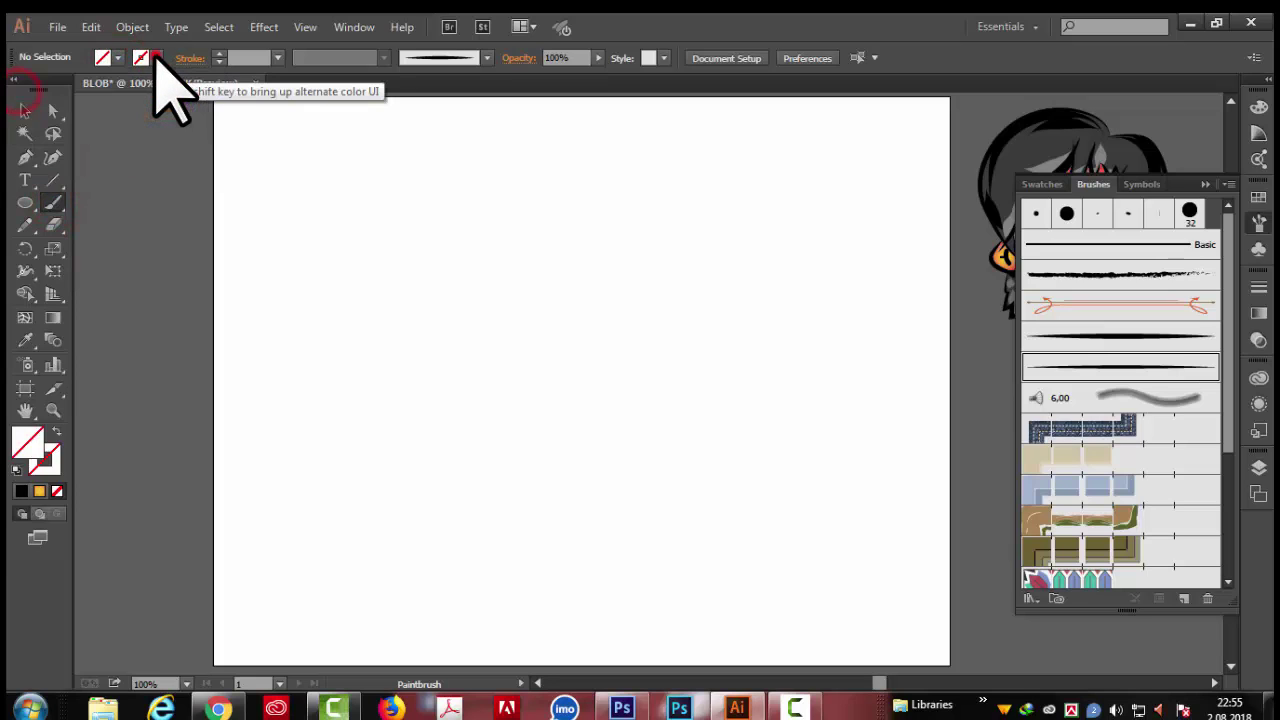
pyautogui.click(155, 58)
pyautogui.click(57, 91)
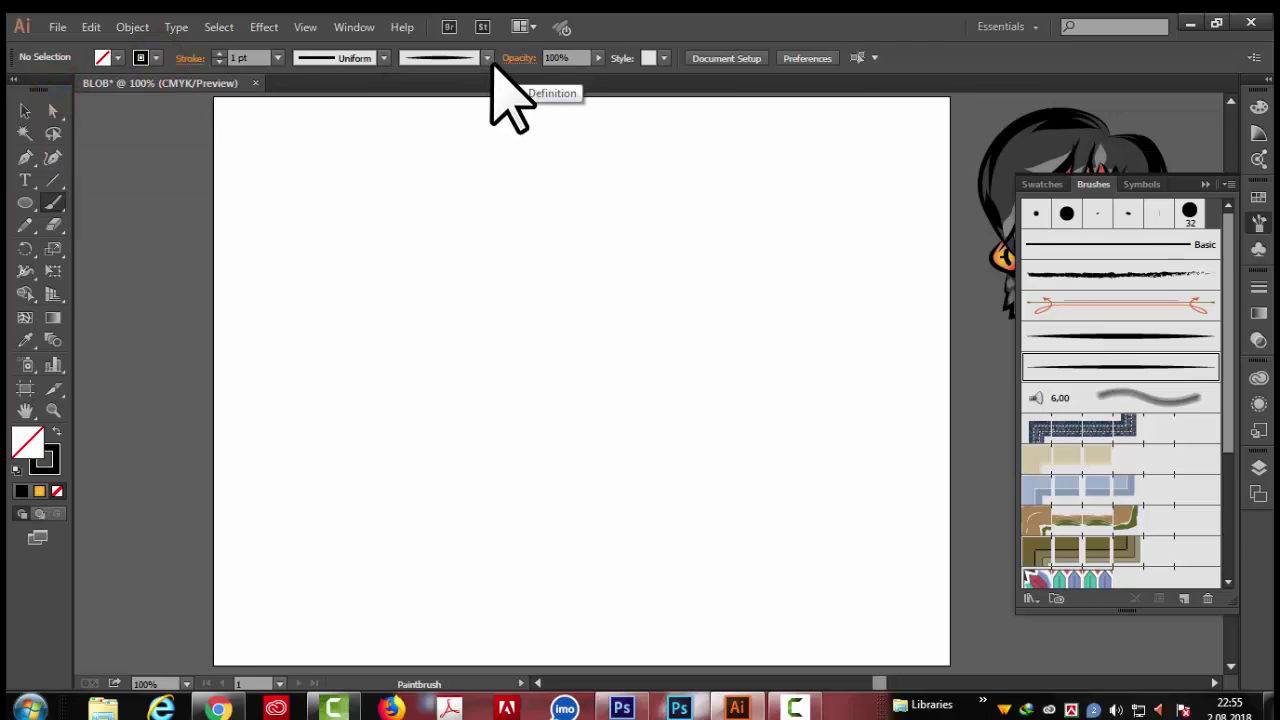
# Step: Pick the thin tapered brush and set Paintbrush options to edit within 2 pixels
pyautogui.click(487, 58)
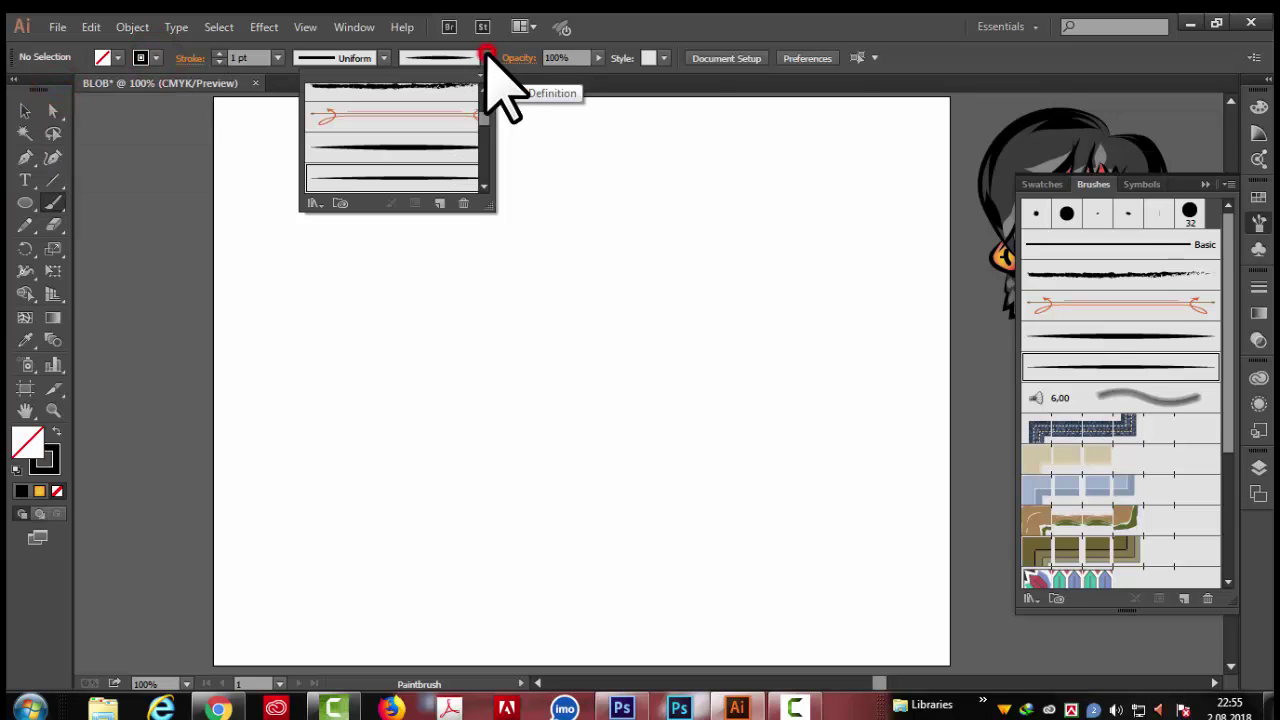
pyautogui.click(420, 183)
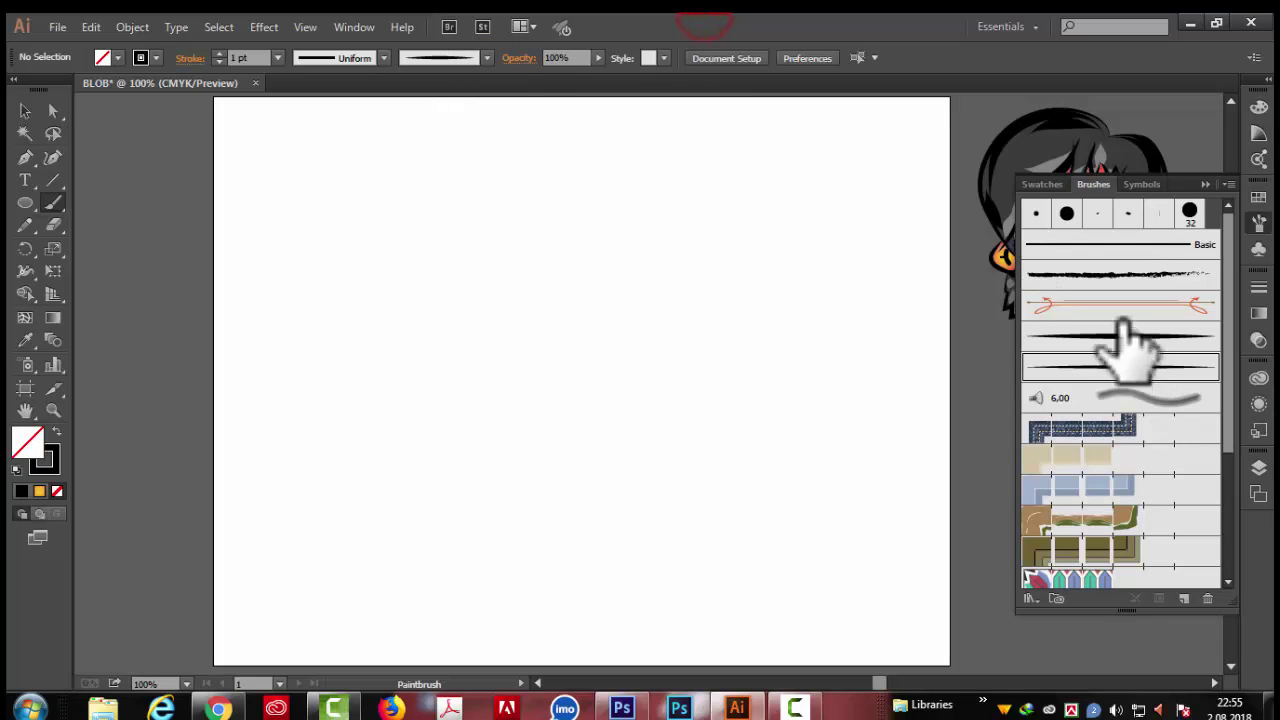
pyautogui.click(1112, 366)
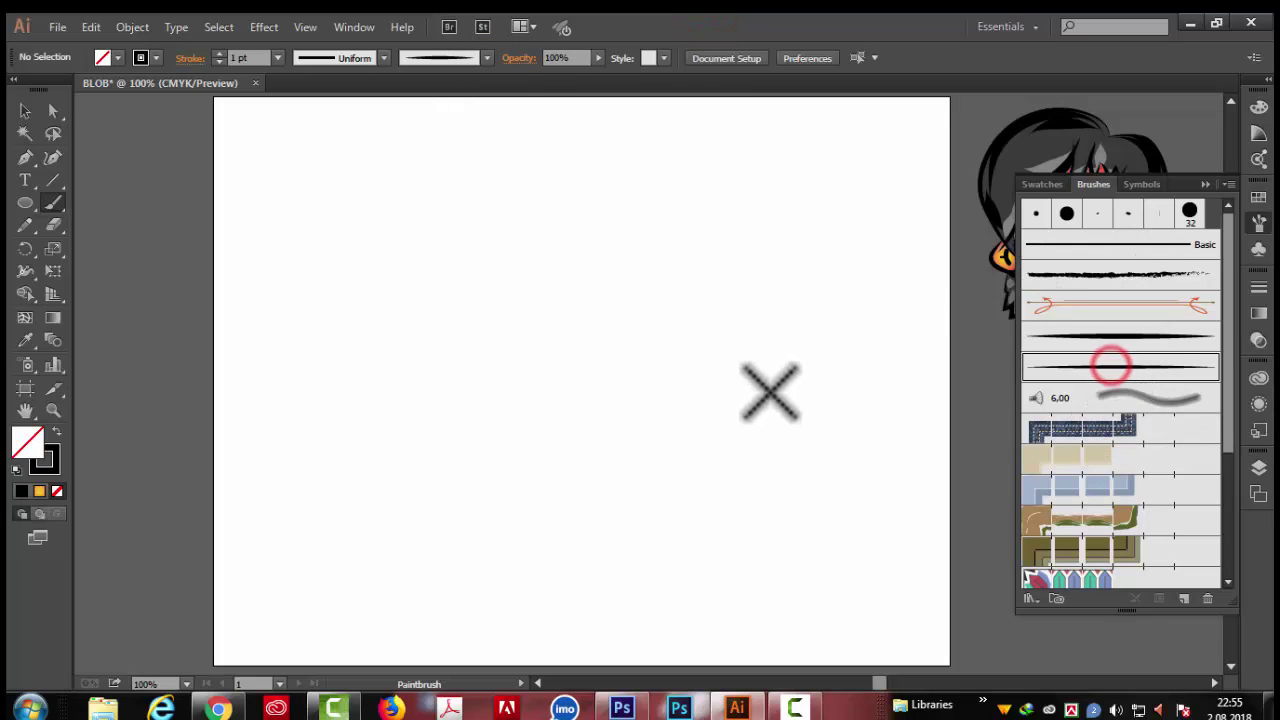
pyautogui.moveTo(1185, 184); pyautogui.dragTo(1169, 311)
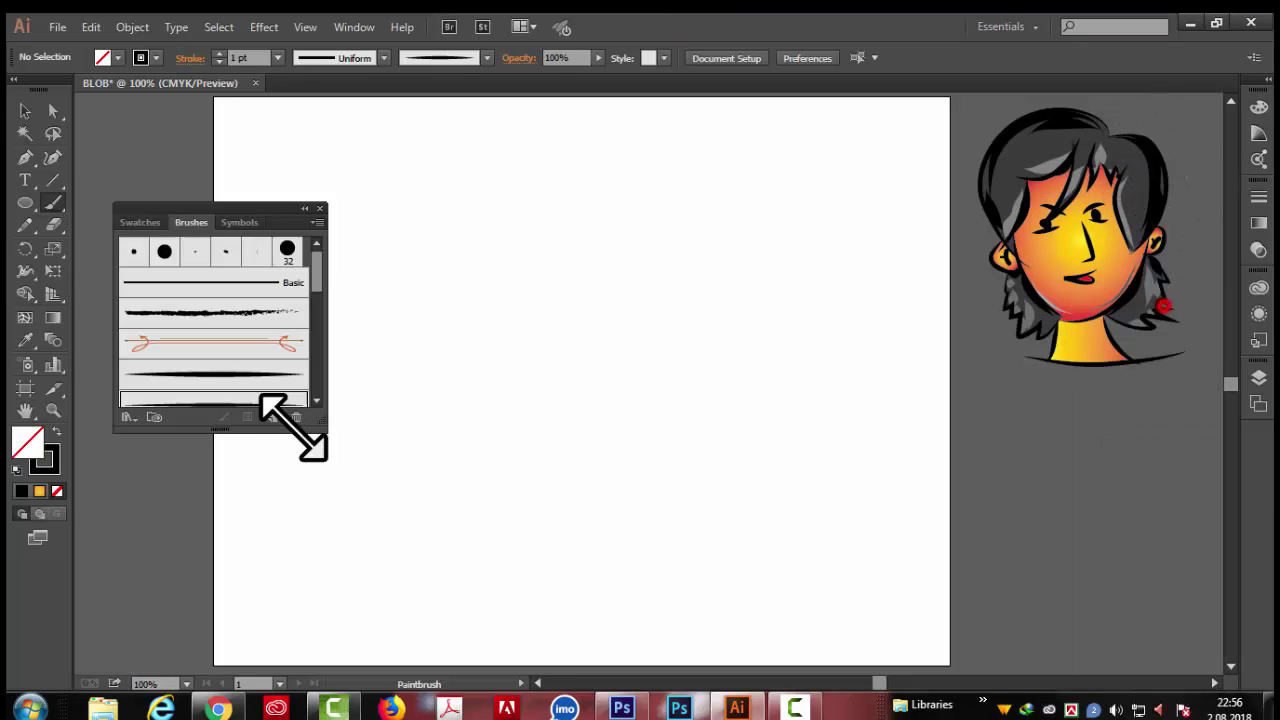
pyautogui.moveTo(274, 210); pyautogui.dragTo(266, 386)
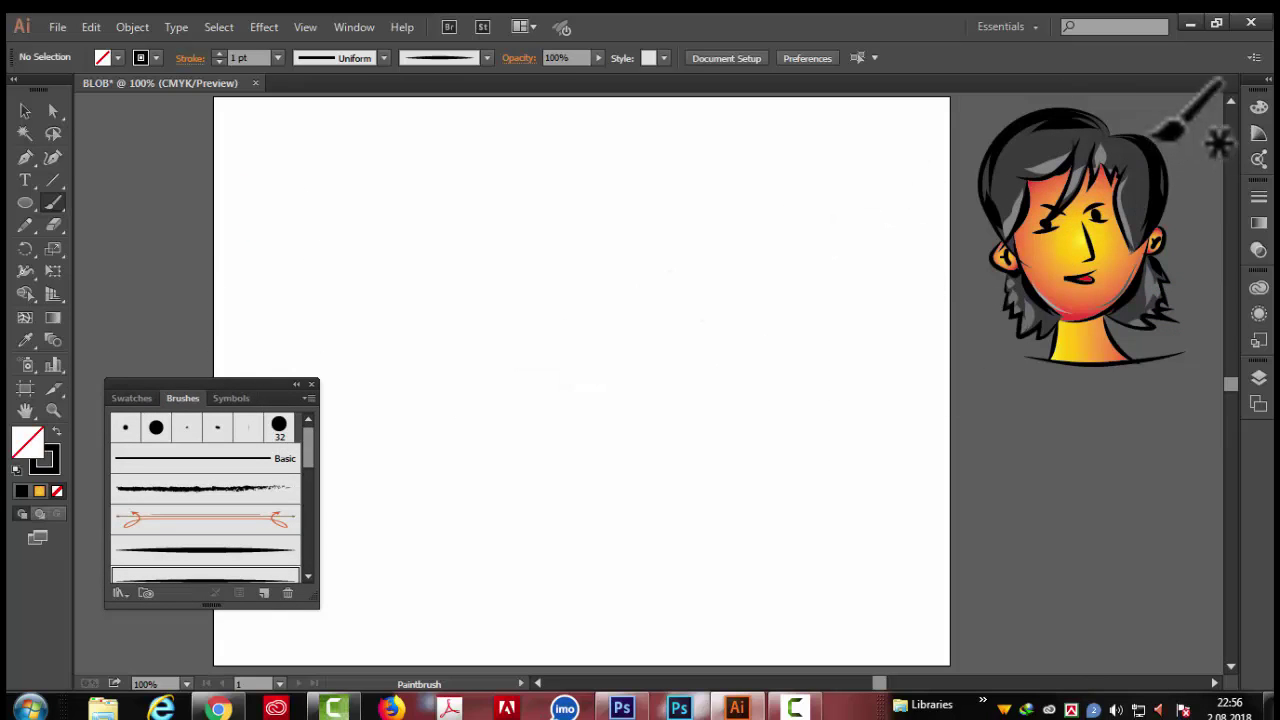
pyautogui.doubleClick(55, 202)
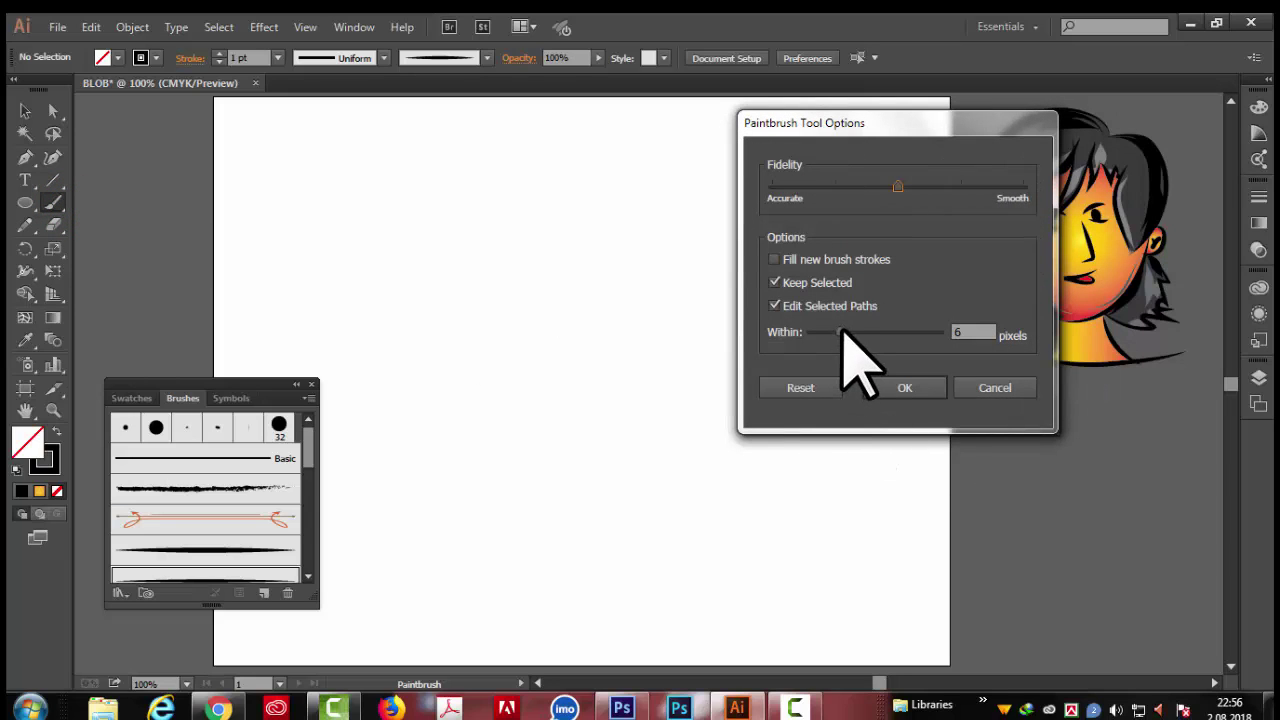
pyautogui.click(918, 390)
# Step: Brush the head outline, fringe strands and both jawlines meeting at the chin
pyautogui.moveTo(580, 226)
pyautogui.mouseDown()
pyautogui.moveTo(517, 218)
pyautogui.moveTo(418, 394)
pyautogui.mouseUp()
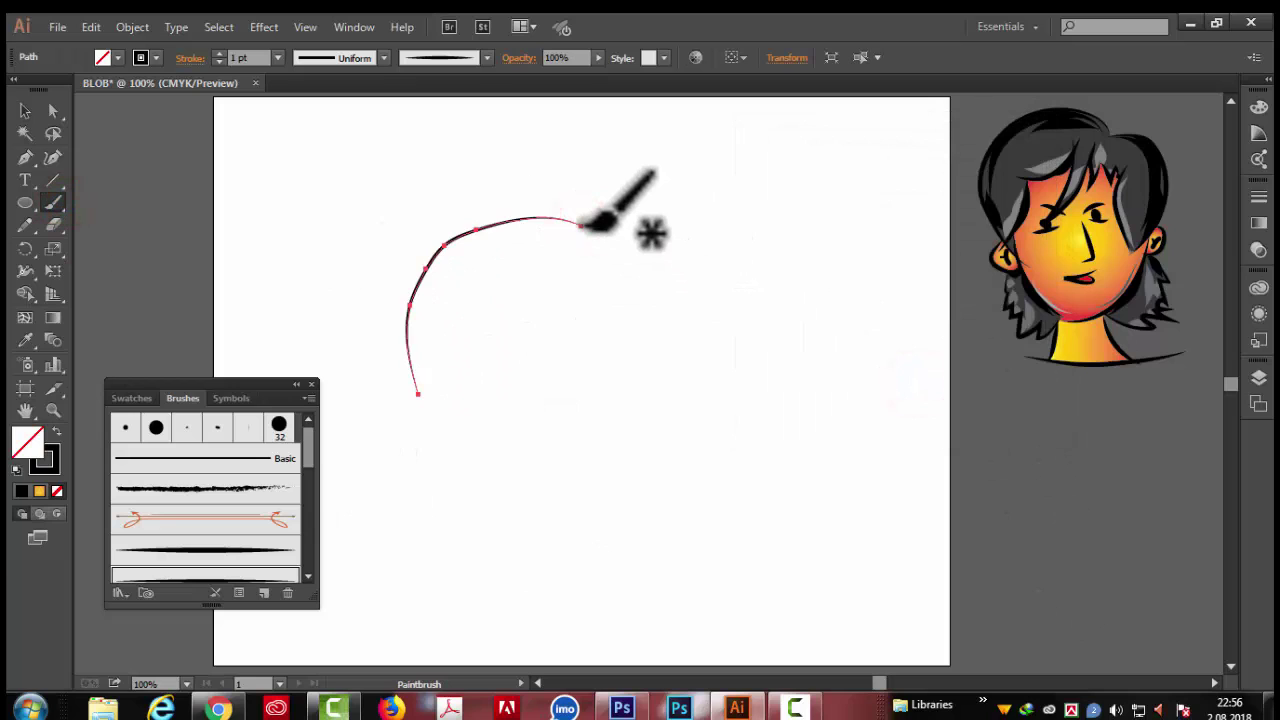
pyautogui.moveTo(580, 226); pyautogui.dragTo(636, 400)
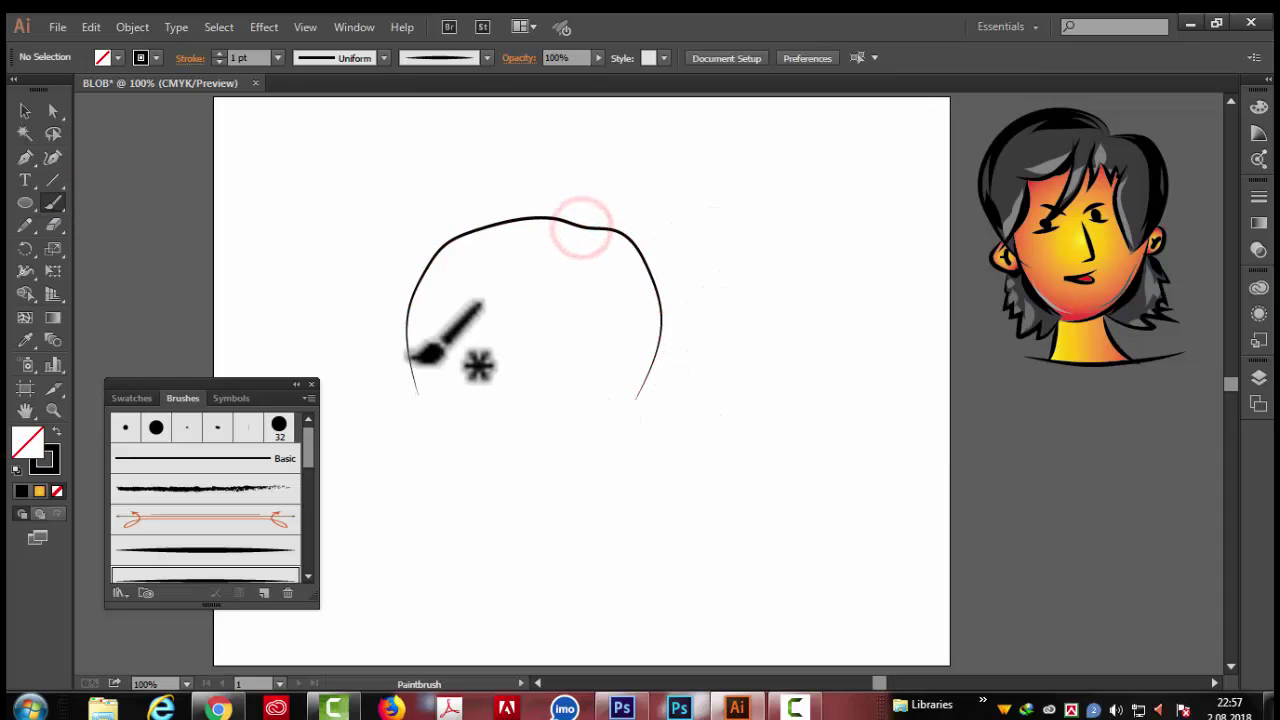
pyautogui.moveTo(410, 393)
pyautogui.mouseDown()
pyautogui.moveTo(452, 308)
pyautogui.moveTo(510, 268)
pyautogui.moveTo(505, 345)
pyautogui.mouseUp()
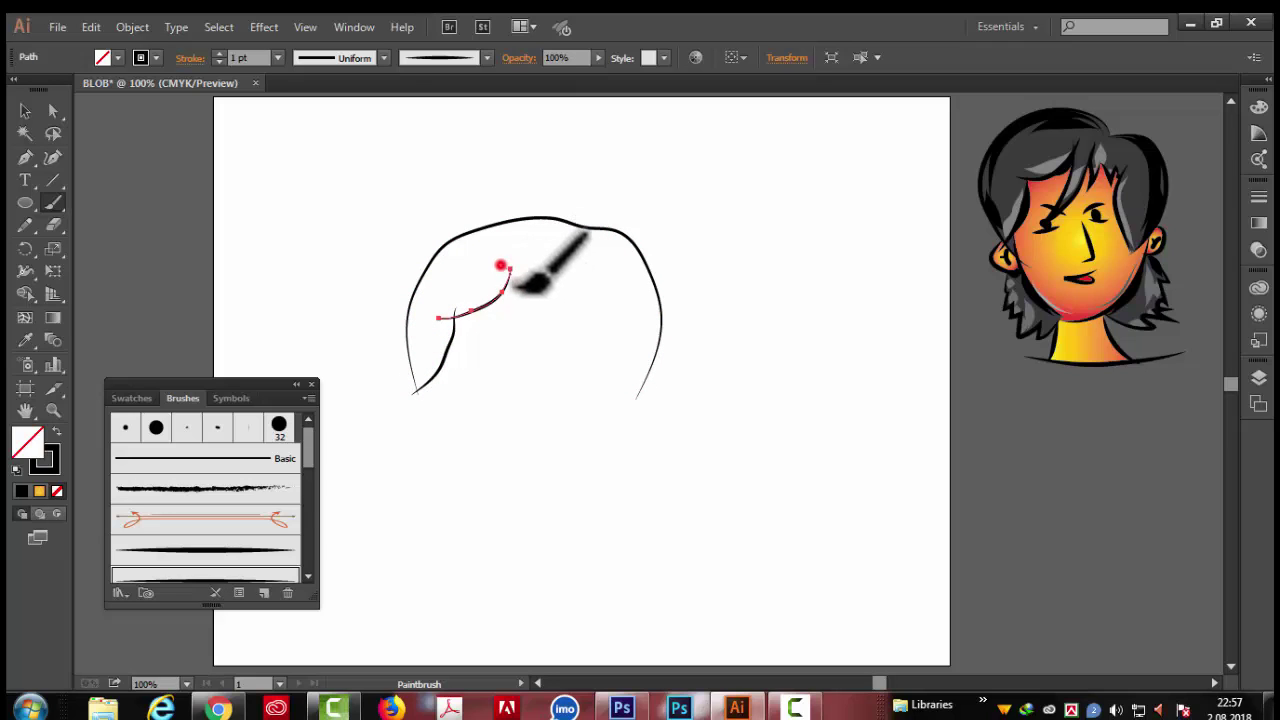
pyautogui.moveTo(540, 272)
pyautogui.mouseDown()
pyautogui.moveTo(548, 316)
pyautogui.moveTo(585, 293)
pyautogui.moveTo(608, 388)
pyautogui.moveTo(637, 402)
pyautogui.mouseUp()
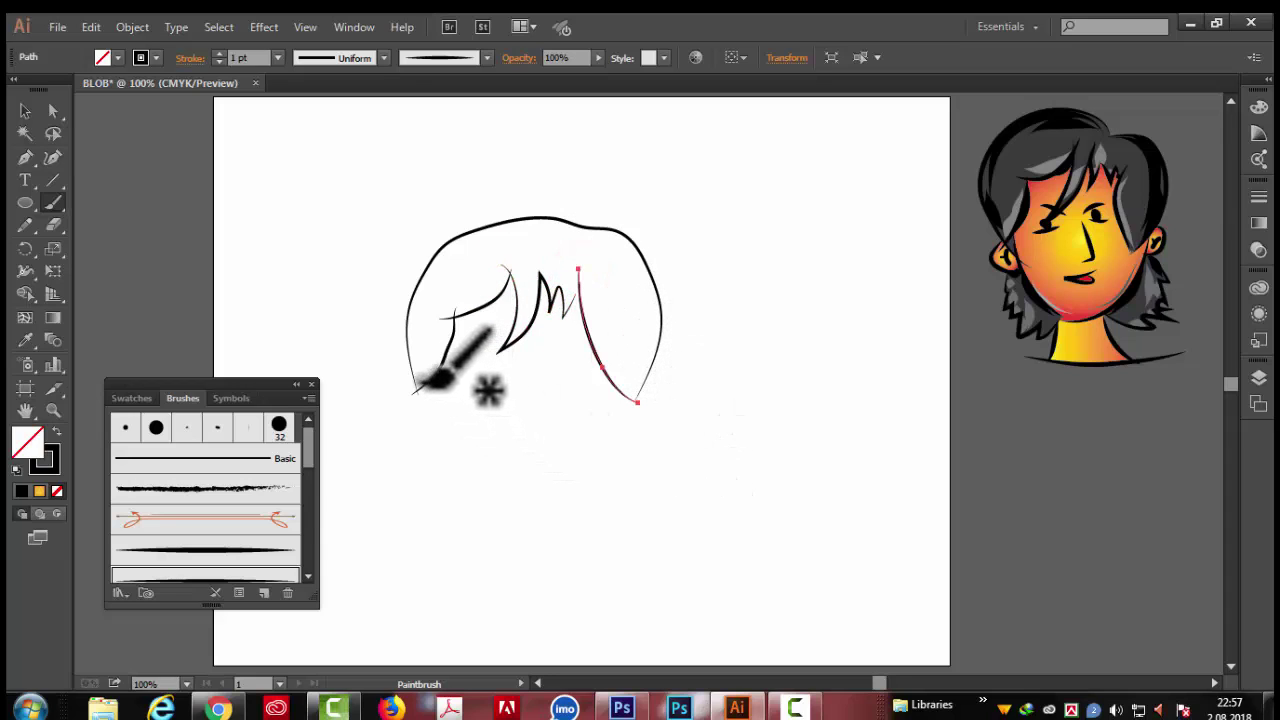
pyautogui.moveTo(418, 385)
pyautogui.mouseDown()
pyautogui.moveTo(437, 440)
pyautogui.moveTo(490, 505)
pyautogui.moveTo(537, 520)
pyautogui.mouseUp()
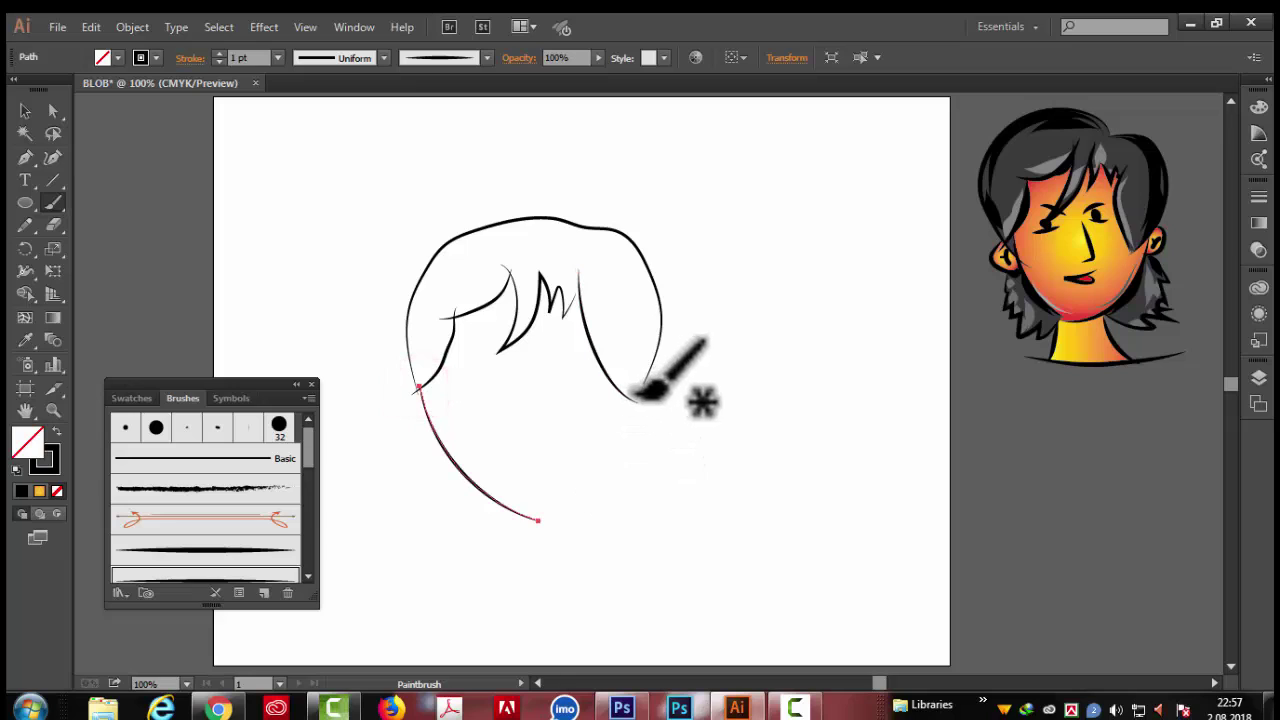
pyautogui.moveTo(629, 400)
pyautogui.mouseDown()
pyautogui.moveTo(560, 512)
pyautogui.moveTo(537, 521)
pyautogui.mouseUp()
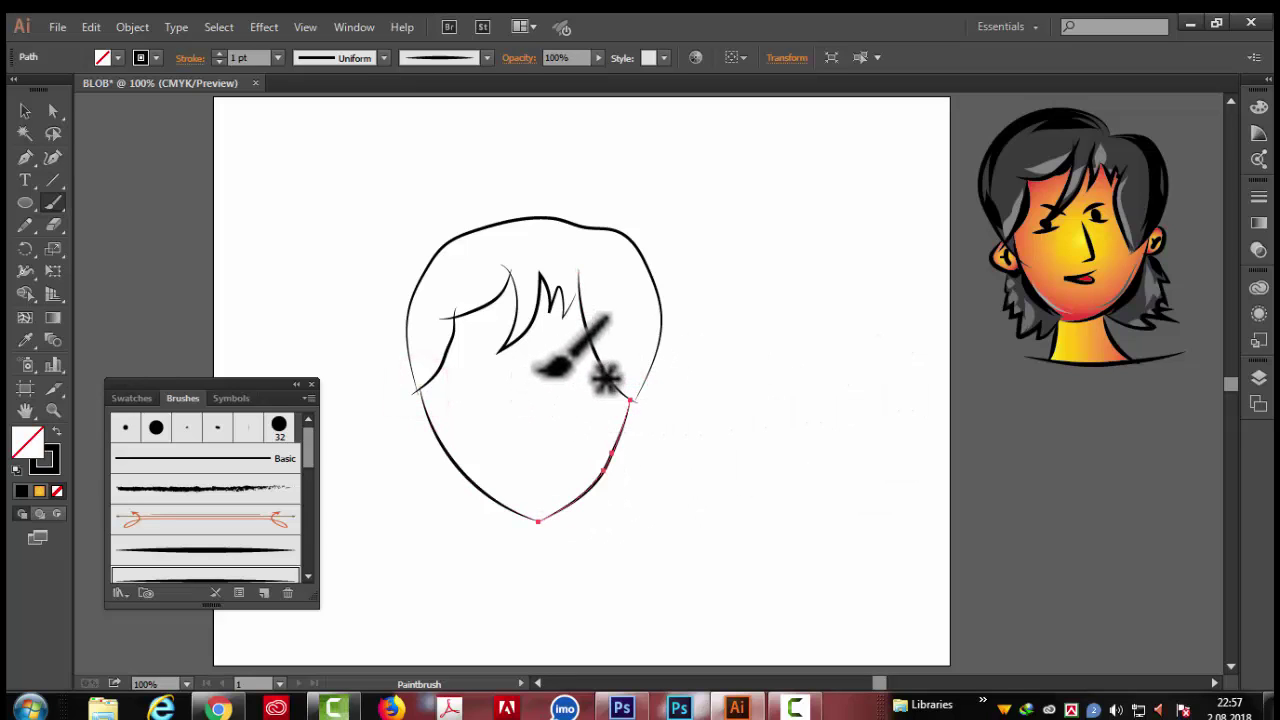
# Step: Brush the nose, mouth, both ears with inner detail, and jagged hair below the right ear
pyautogui.moveTo(527, 371)
pyautogui.mouseDown()
pyautogui.moveTo(543, 415)
pyautogui.moveTo(515, 430)
pyautogui.mouseUp()
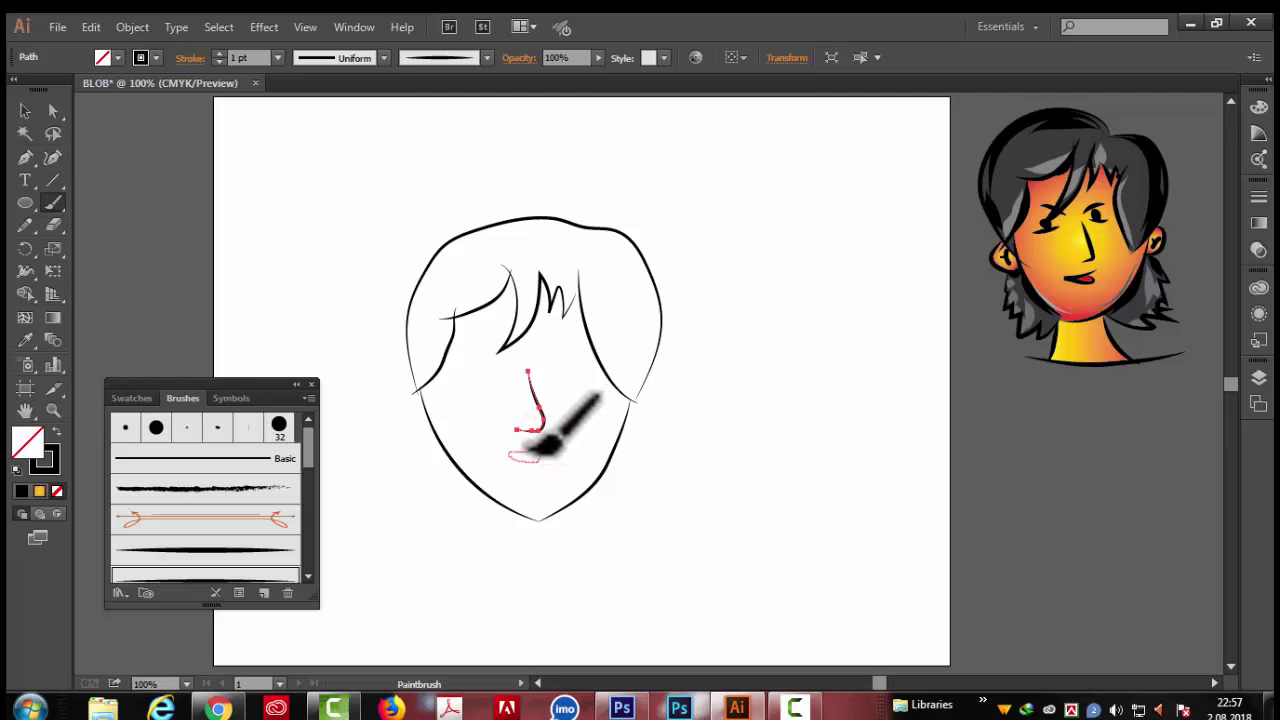
pyautogui.moveTo(528, 450); pyautogui.dragTo(547, 438)
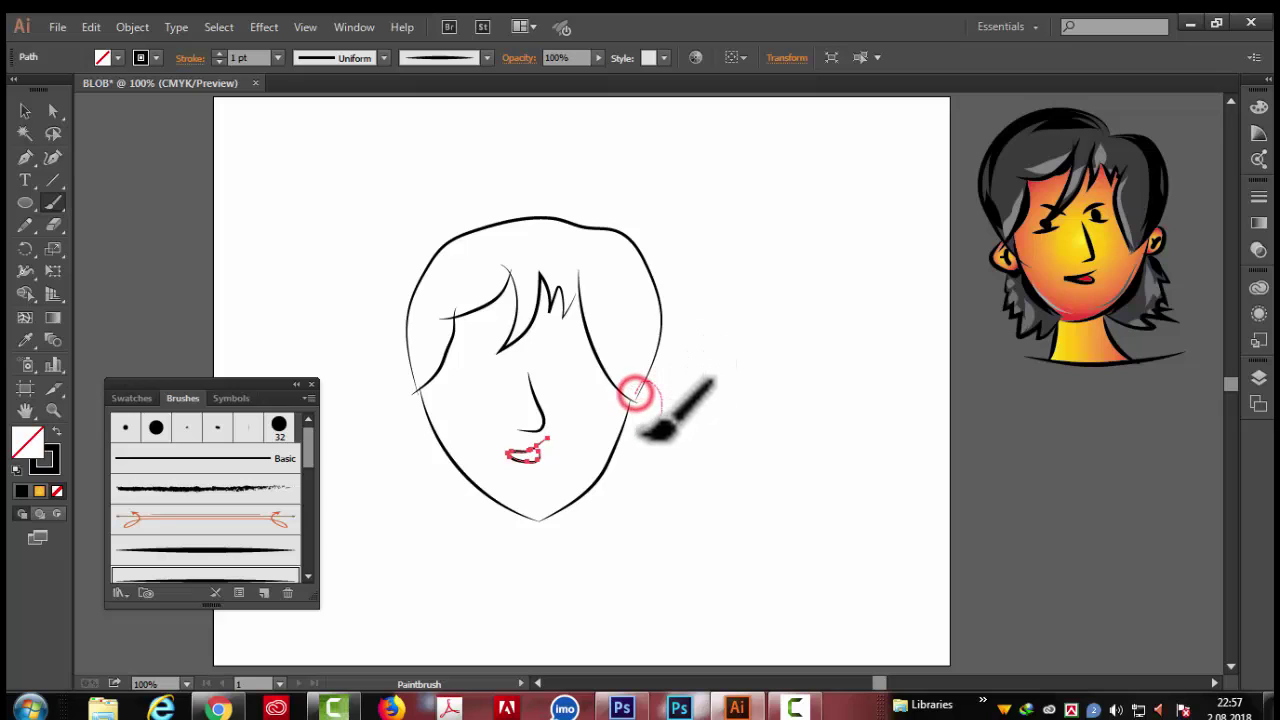
pyautogui.moveTo(634, 393); pyautogui.dragTo(622, 434)
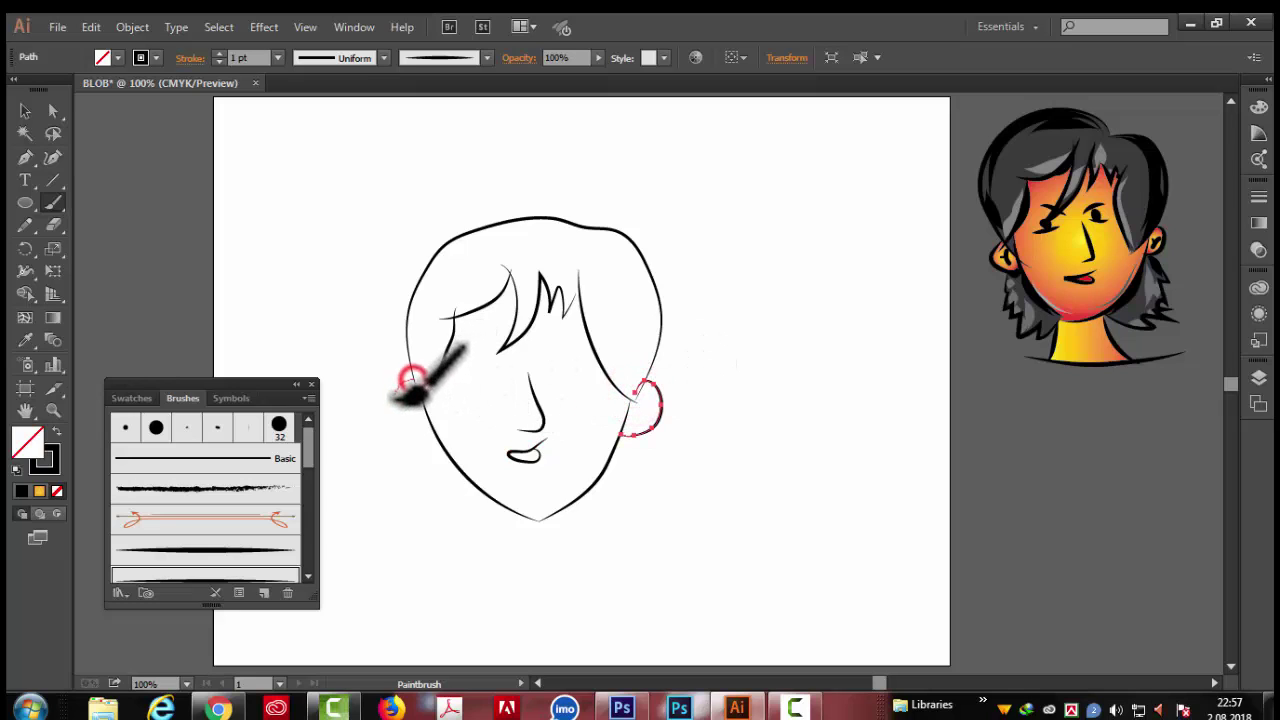
pyautogui.moveTo(410, 378); pyautogui.dragTo(432, 430)
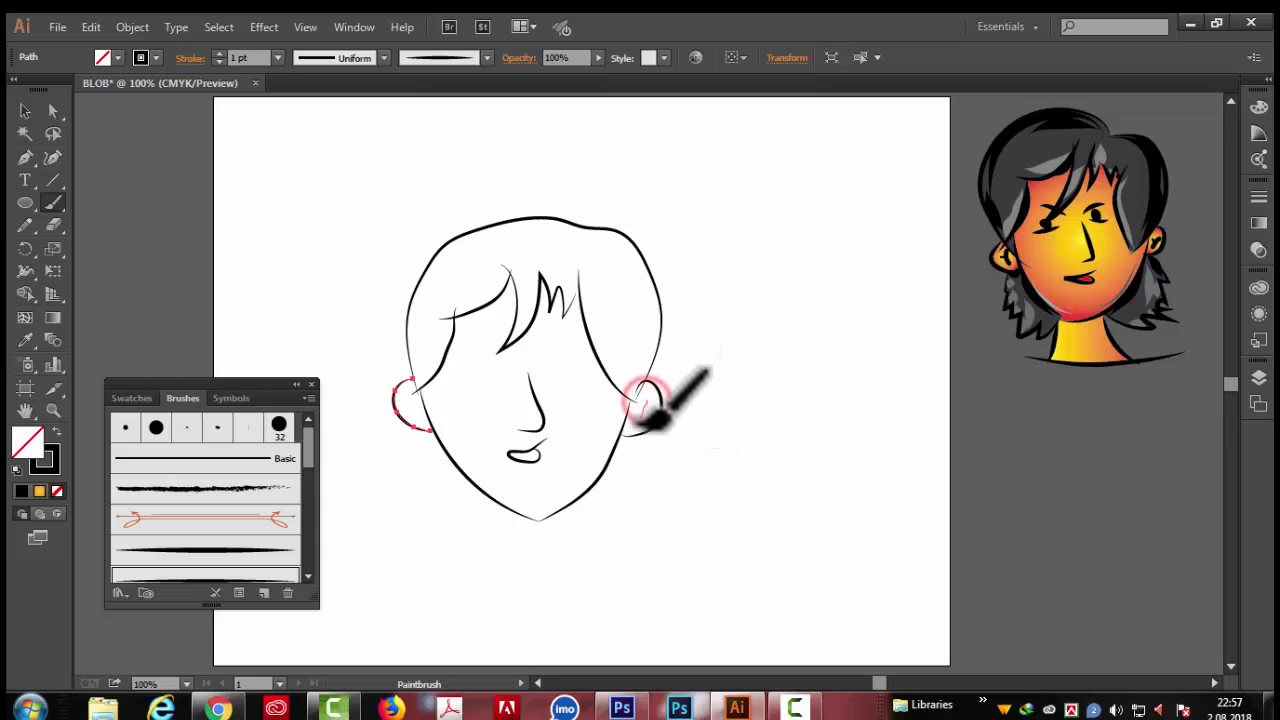
pyautogui.moveTo(648, 420); pyautogui.dragTo(638, 408)
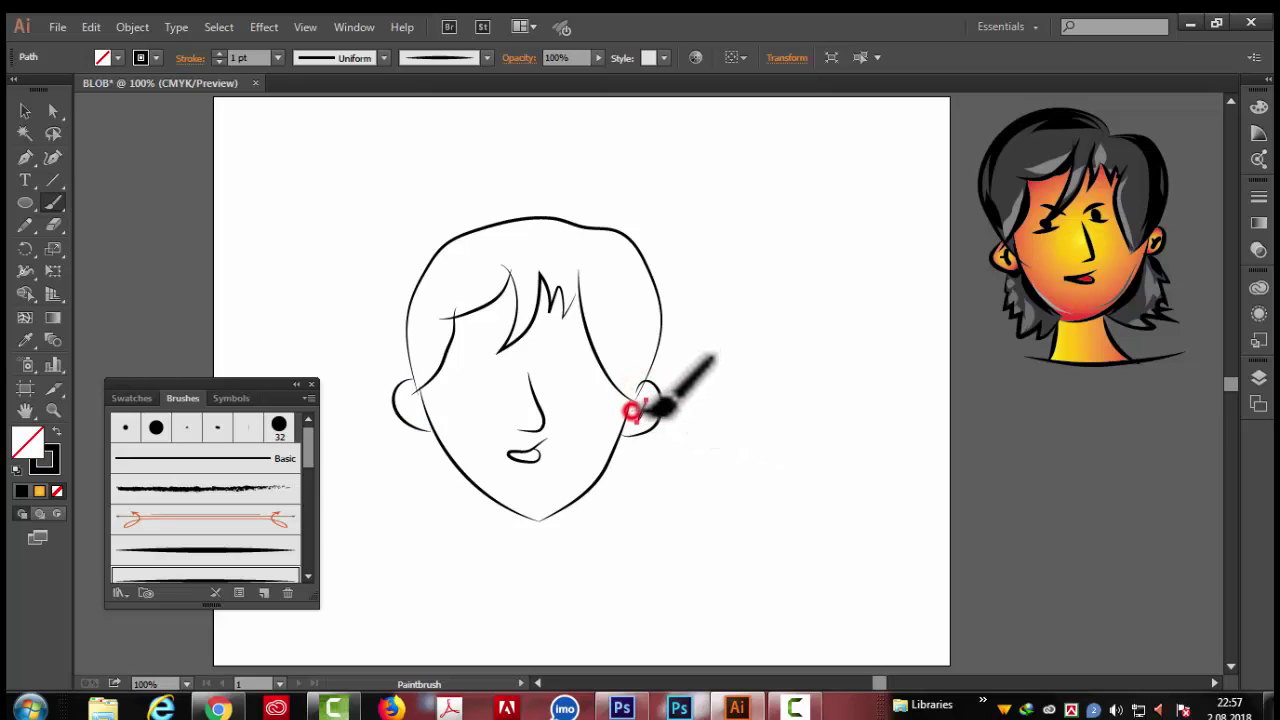
pyautogui.moveTo(406, 396); pyautogui.dragTo(410, 408)
pyautogui.moveTo(636, 428); pyautogui.dragTo(637, 436)
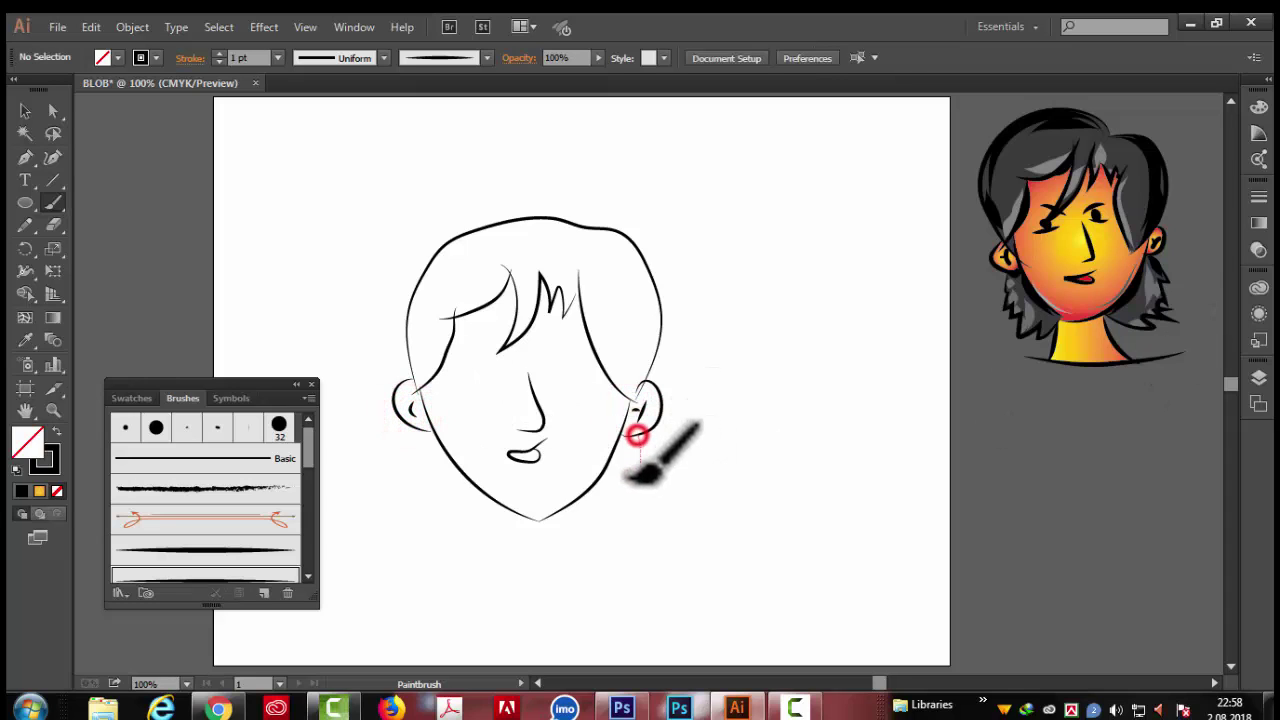
pyautogui.moveTo(627, 480)
pyautogui.mouseDown()
pyautogui.moveTo(607, 530)
pyautogui.moveTo(542, 540)
pyautogui.moveTo(535, 522)
pyautogui.mouseUp()
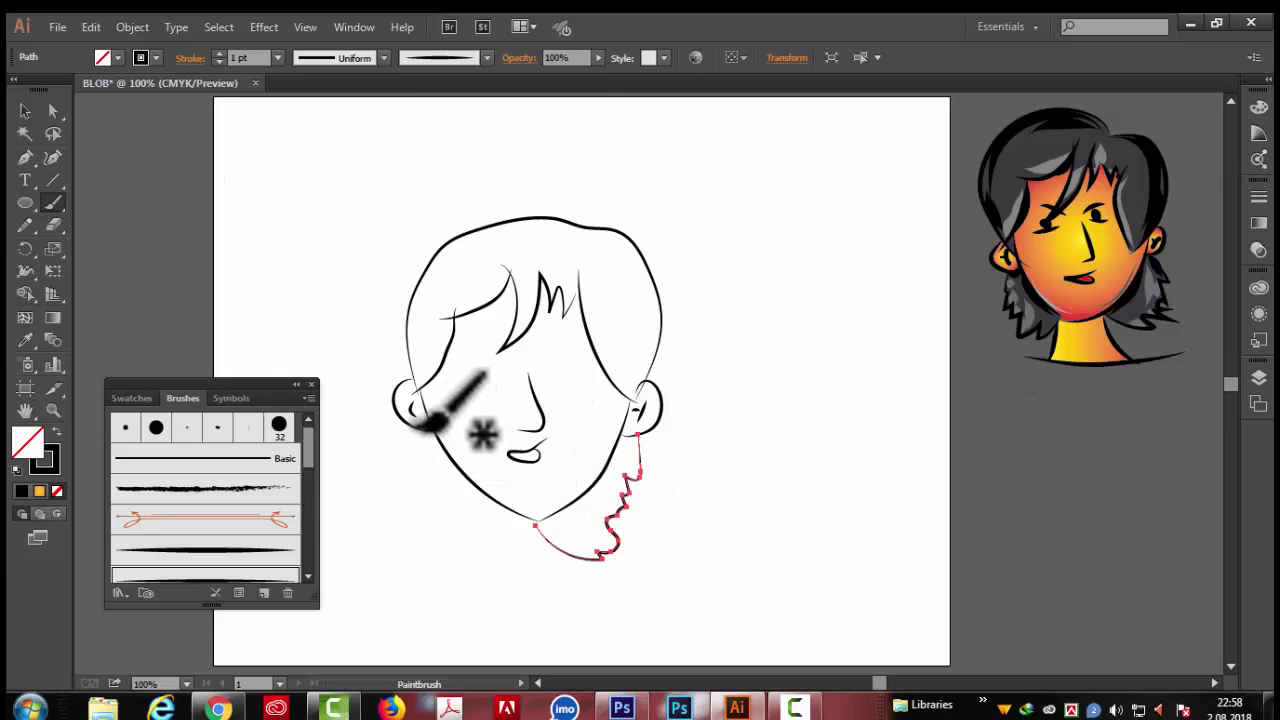
# Step: Brush jagged hair below the left ear and jaw, then deselect it
pyautogui.moveTo(412, 428); pyautogui.dragTo(418, 525)
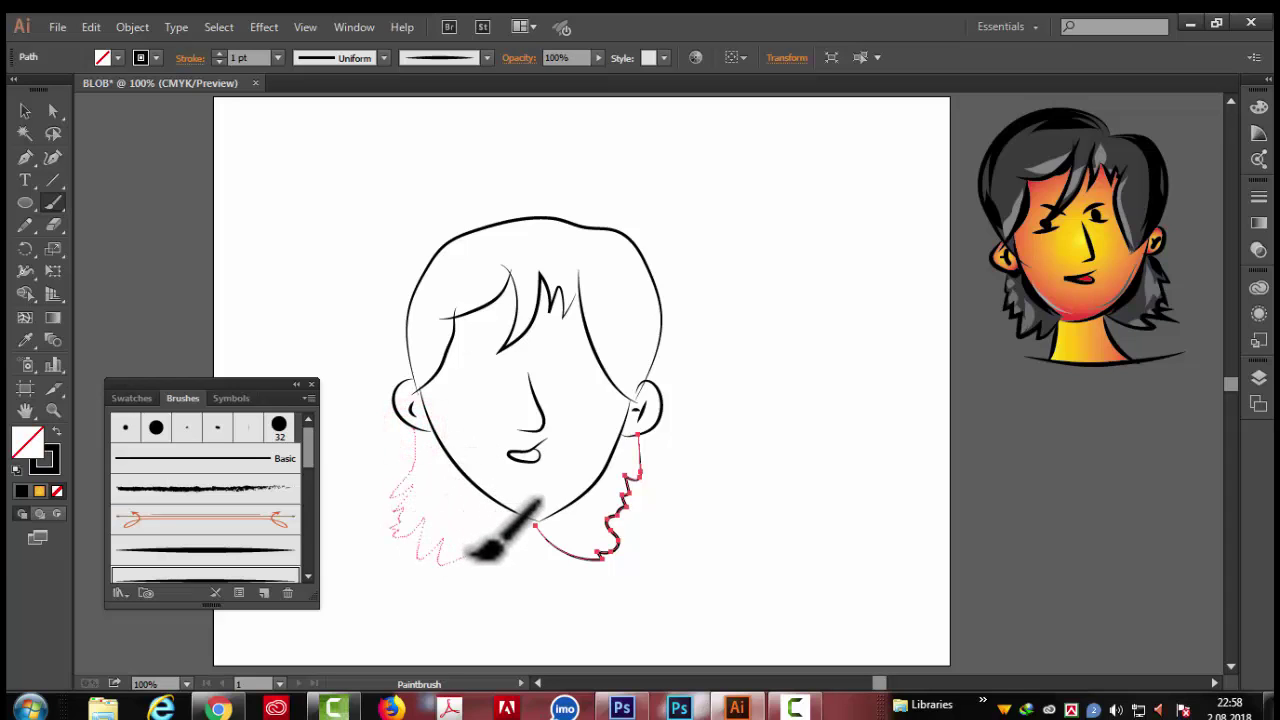
pyautogui.moveTo(497, 503); pyautogui.dragTo(494, 505)
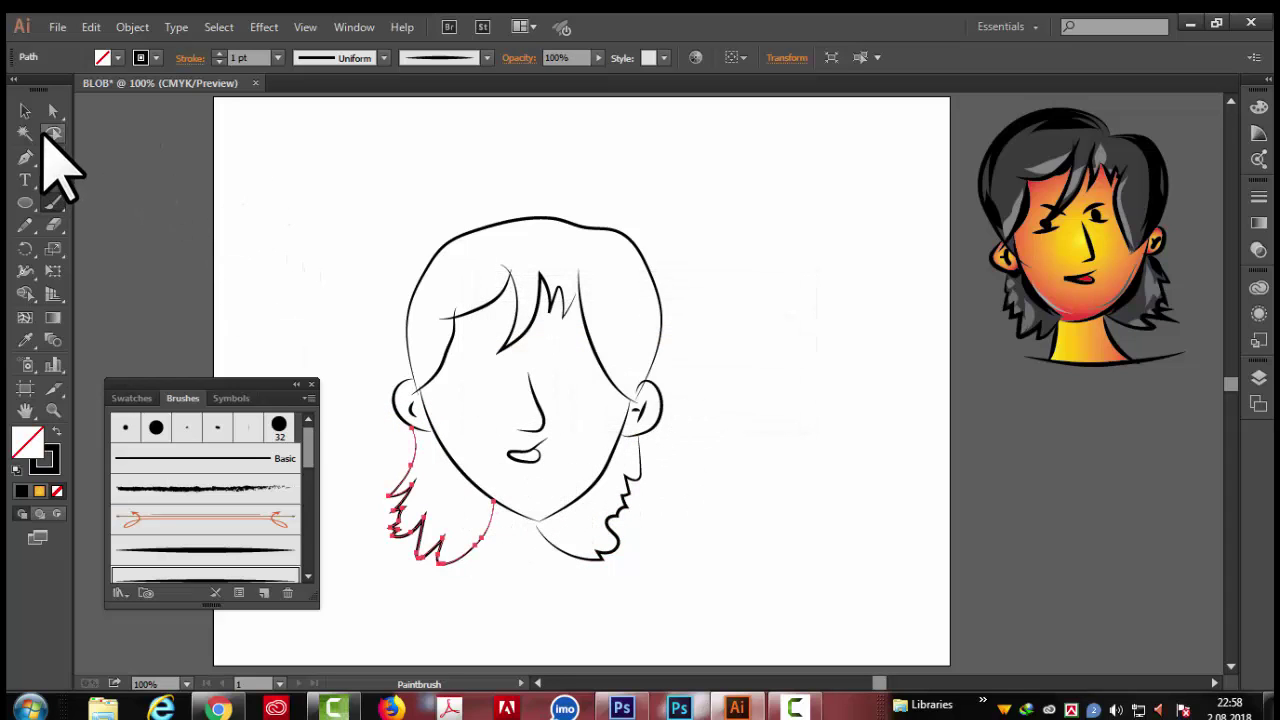
pyautogui.click(27, 110)
pyautogui.click(123, 229)
pyautogui.moveTo(265, 385); pyautogui.dragTo(258, 184)
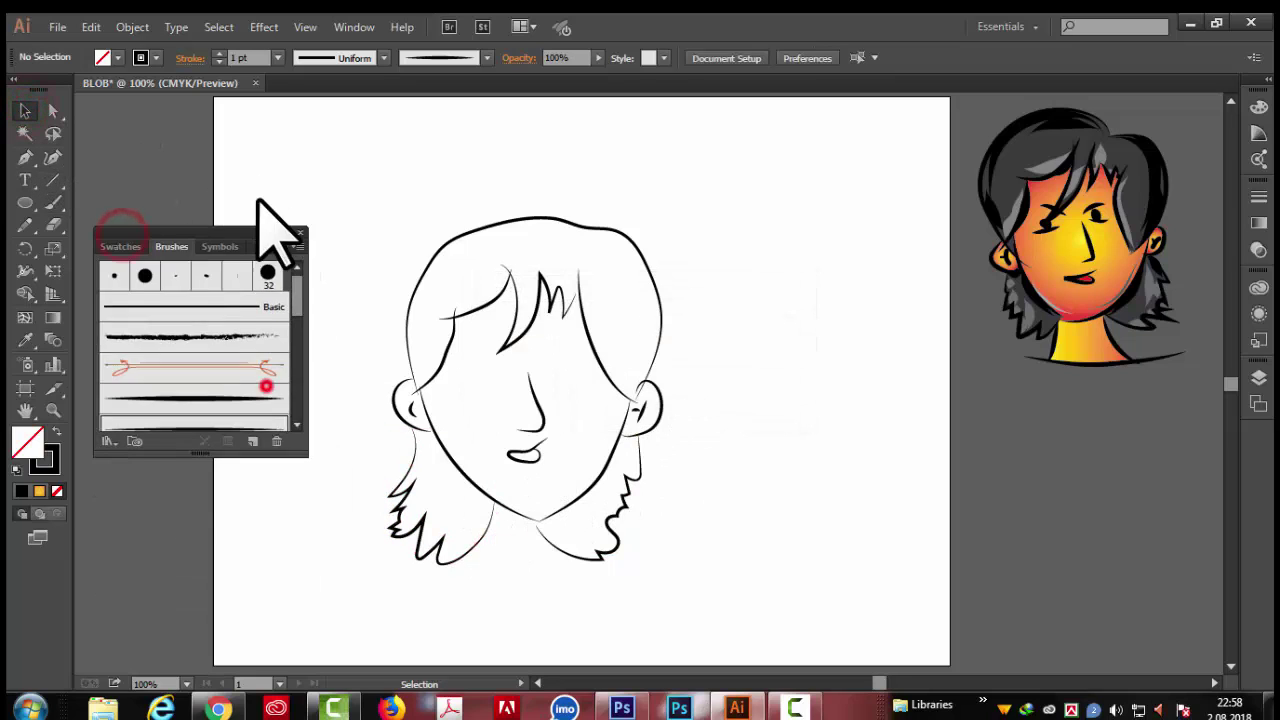
pyautogui.click(53, 200)
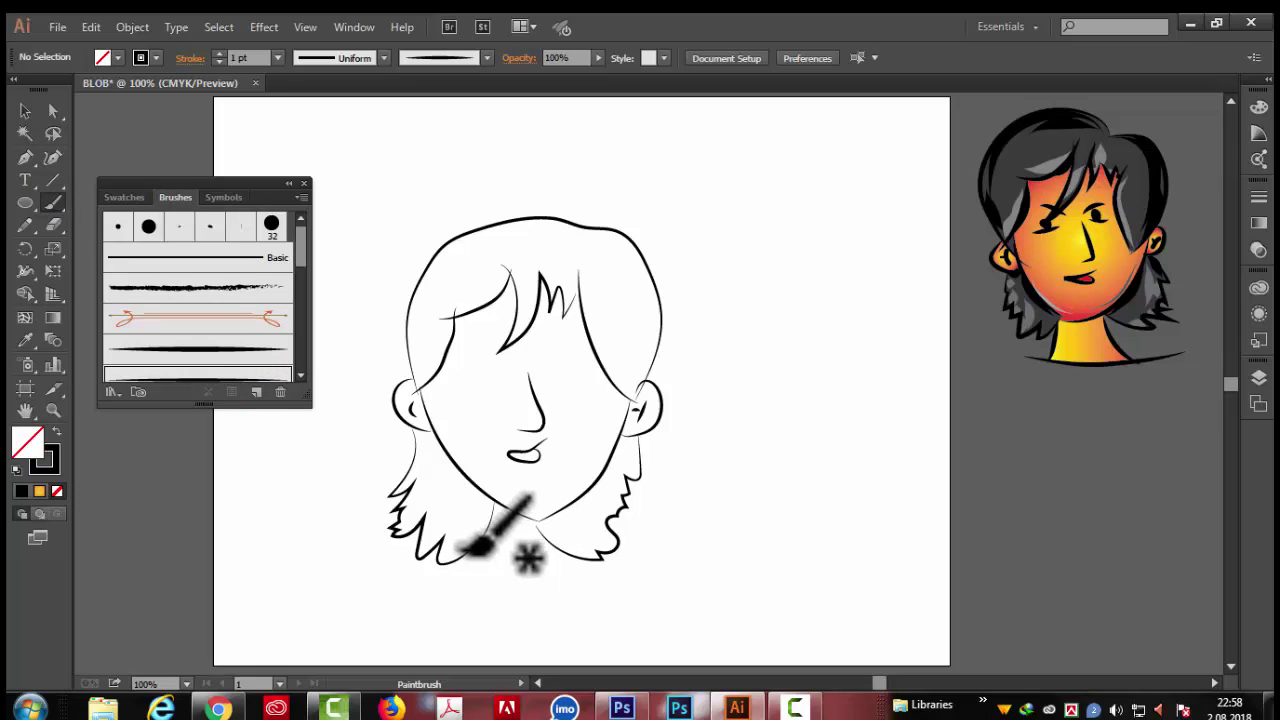
# Step: Brush the neck curve under the chin and the two shoulder lines
pyautogui.moveTo(458, 553)
pyautogui.mouseDown()
pyautogui.moveTo(572, 558)
pyautogui.moveTo(697, 613)
pyautogui.mouseUp()
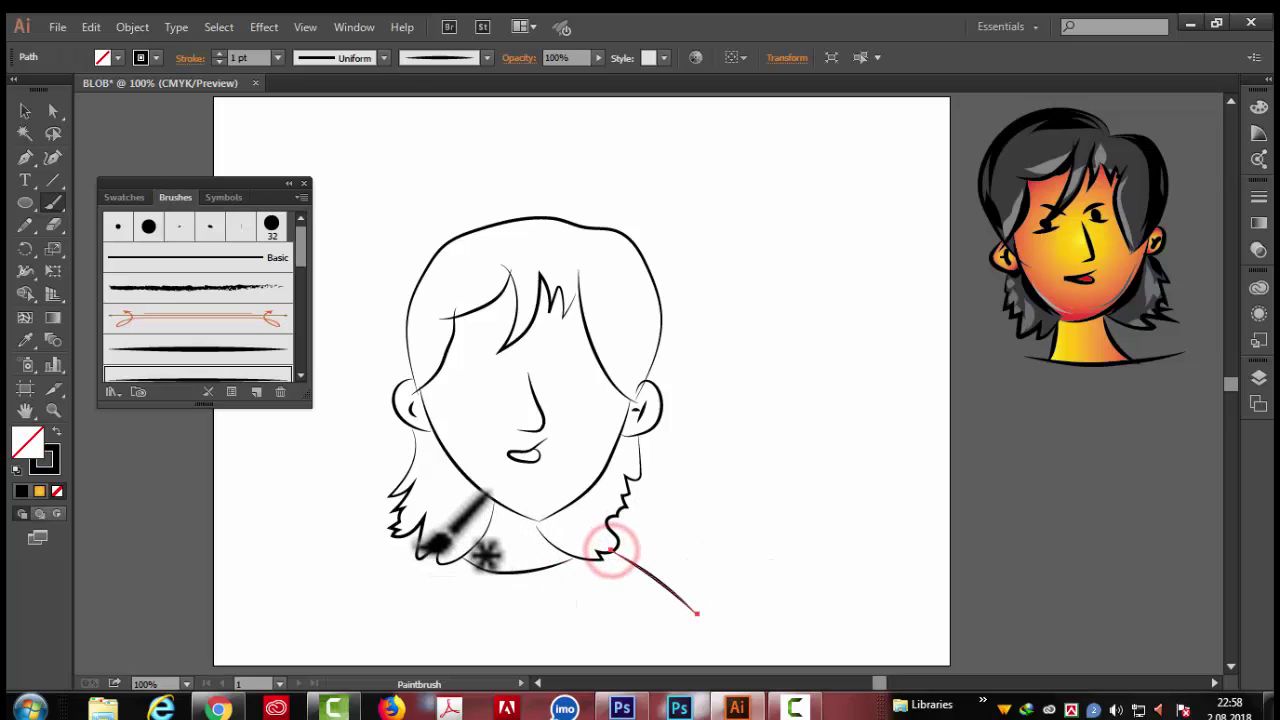
pyautogui.moveTo(416, 549); pyautogui.dragTo(340, 578)
pyautogui.moveTo(318, 635); pyautogui.dragTo(316, 637)
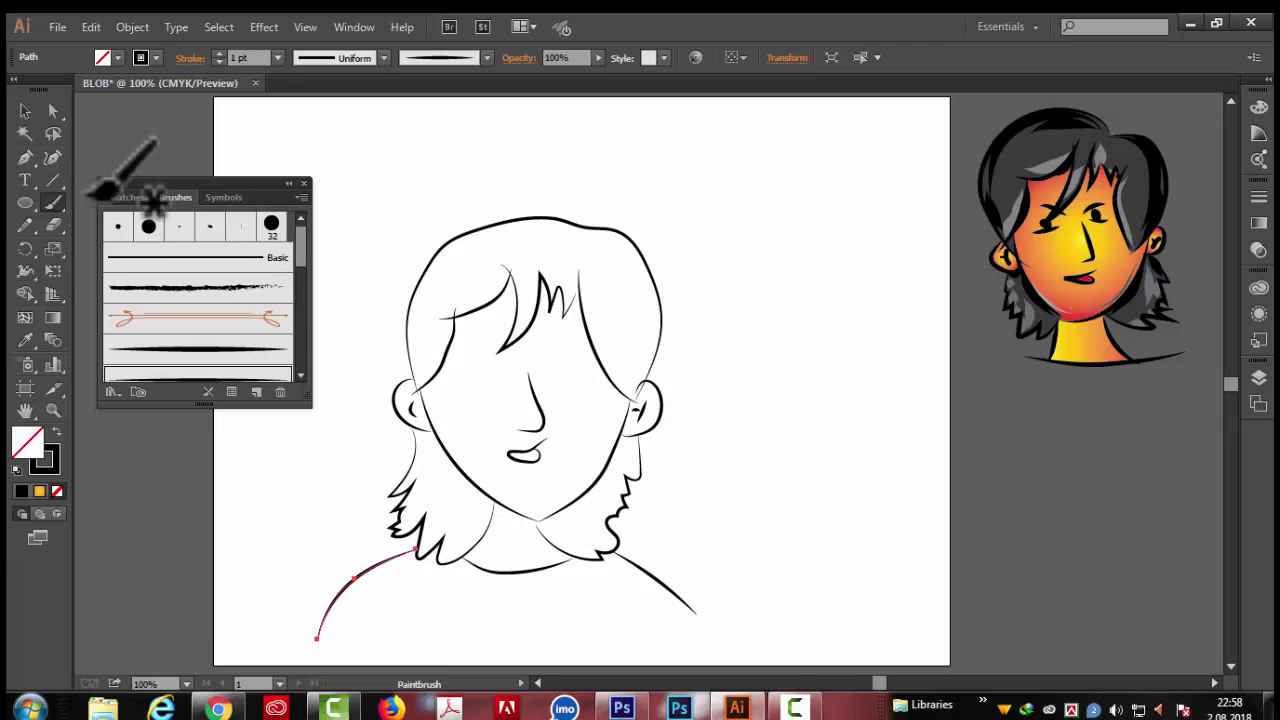
pyautogui.moveTo(27, 205); pyautogui.dragTo(262, 195)
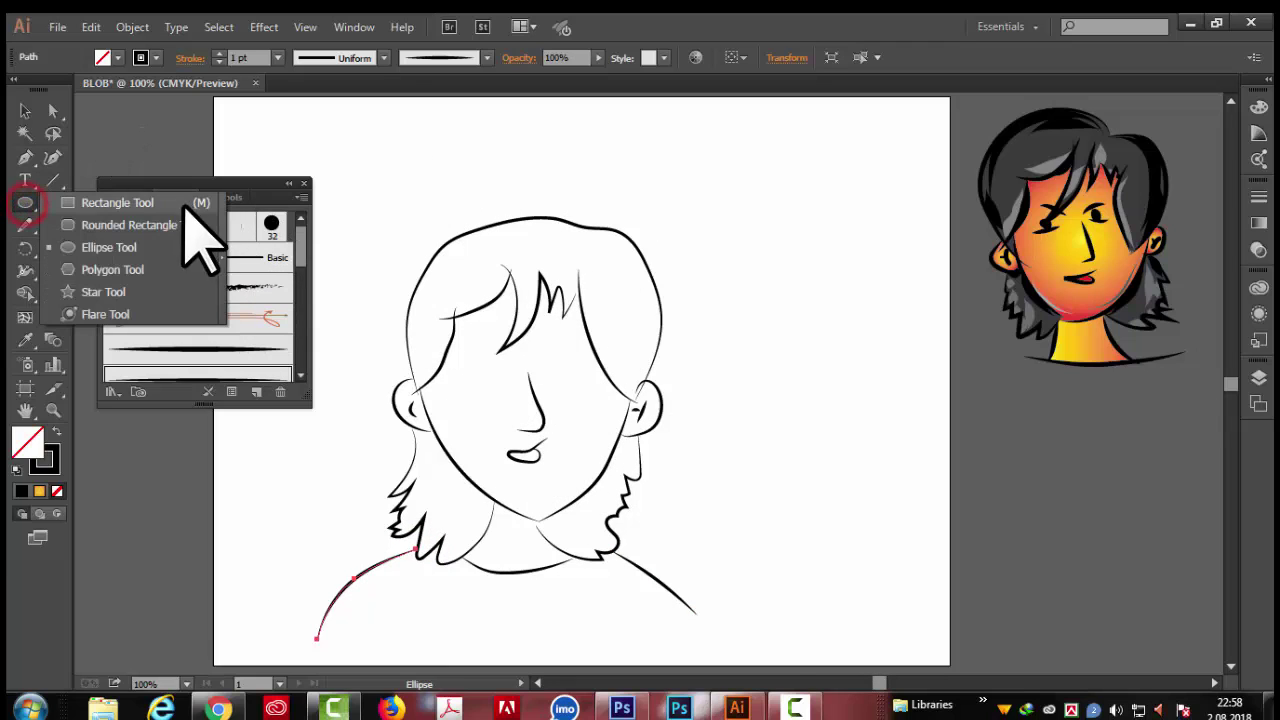
# Step: Draw a circular eye with the Ellipse Tool and place a second eye beside it
pyautogui.click(288, 184)
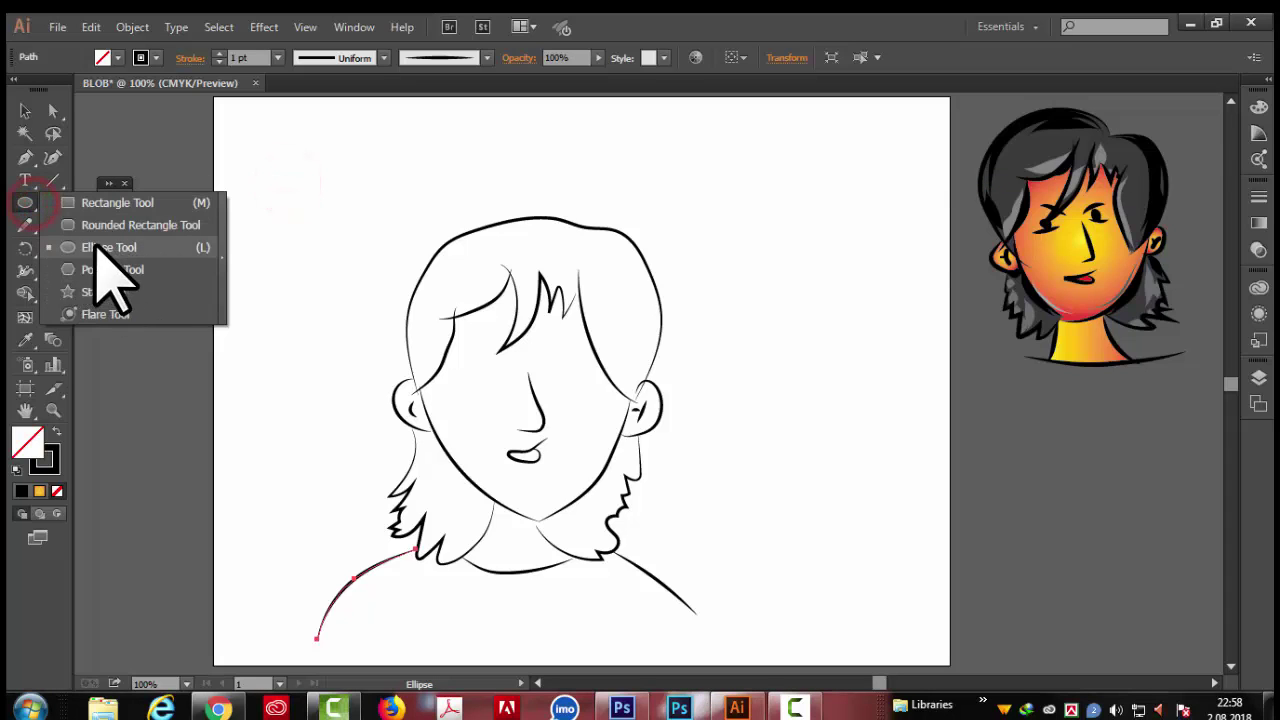
pyautogui.moveTo(30, 205); pyautogui.dragTo(99, 243)
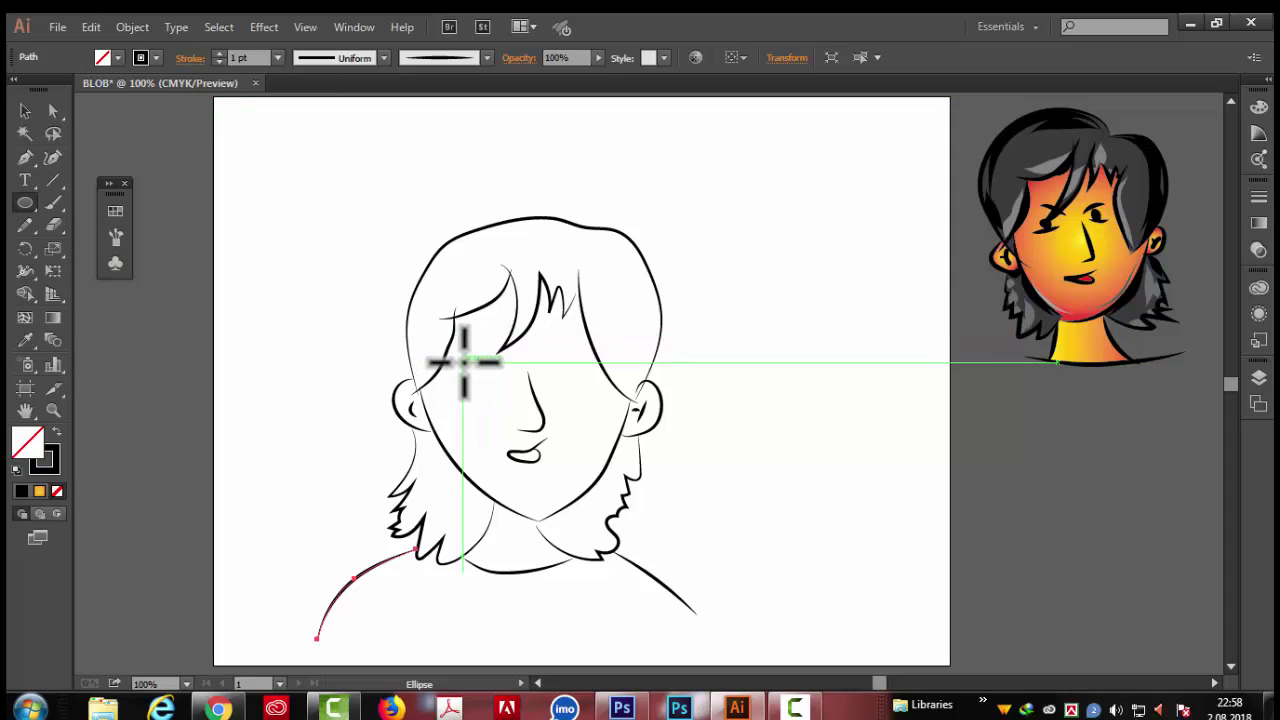
pyautogui.moveTo(471, 364); pyautogui.dragTo(503, 400)
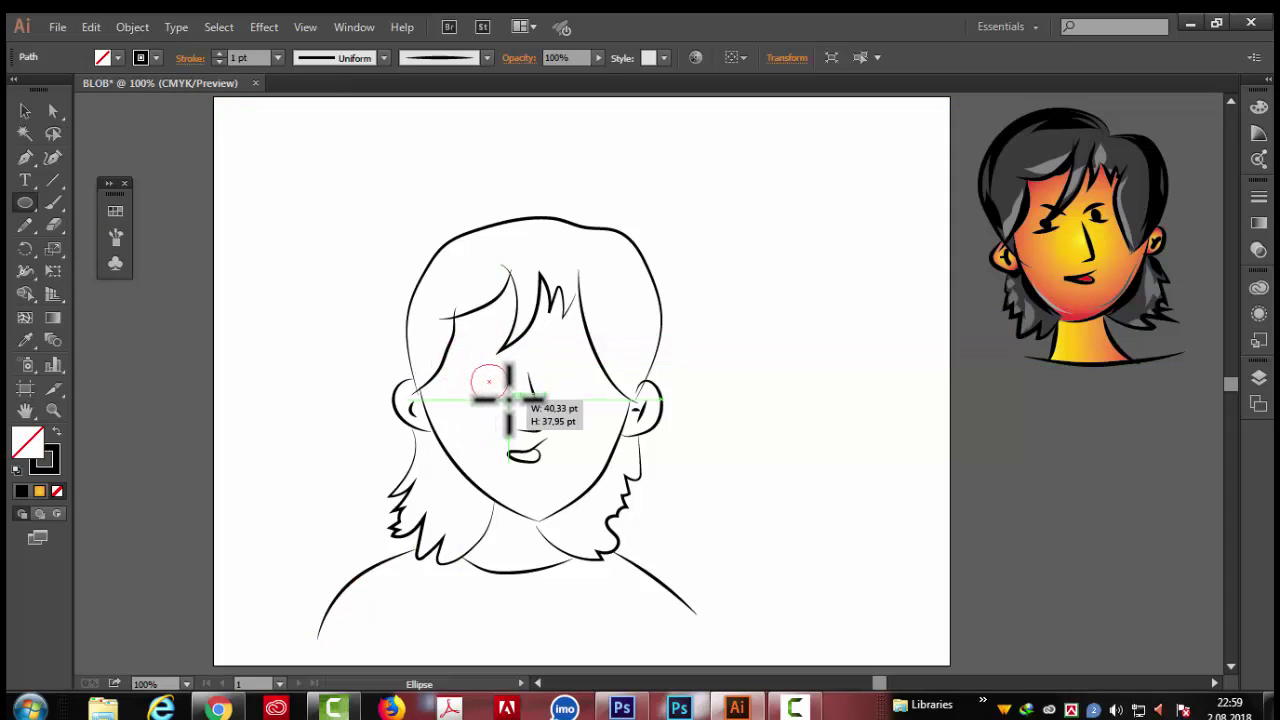
pyautogui.press('v')
pyautogui.moveTo(510, 405); pyautogui.dragTo(578, 401)
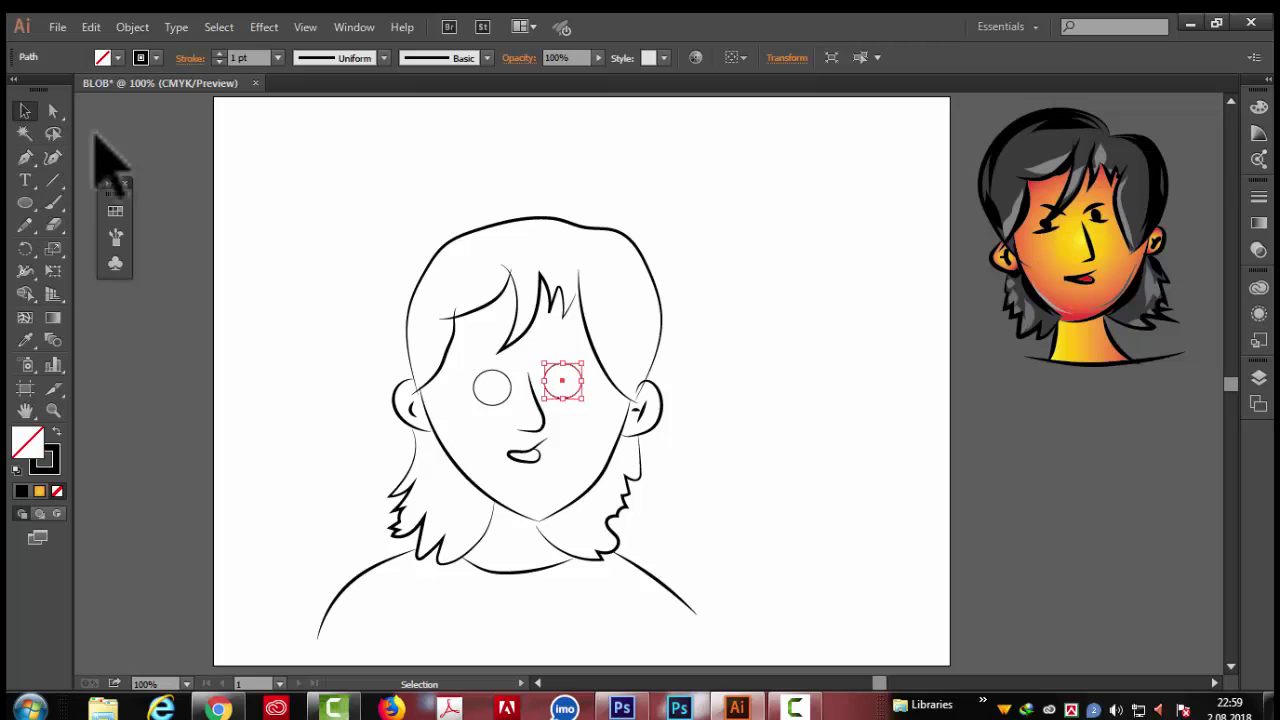
pyautogui.click(141, 333)
# Step: Brush strokes above the eyes as eyebrows, then clear the selection
pyautogui.click(53, 203)
pyautogui.moveTo(585, 356); pyautogui.dragTo(540, 349)
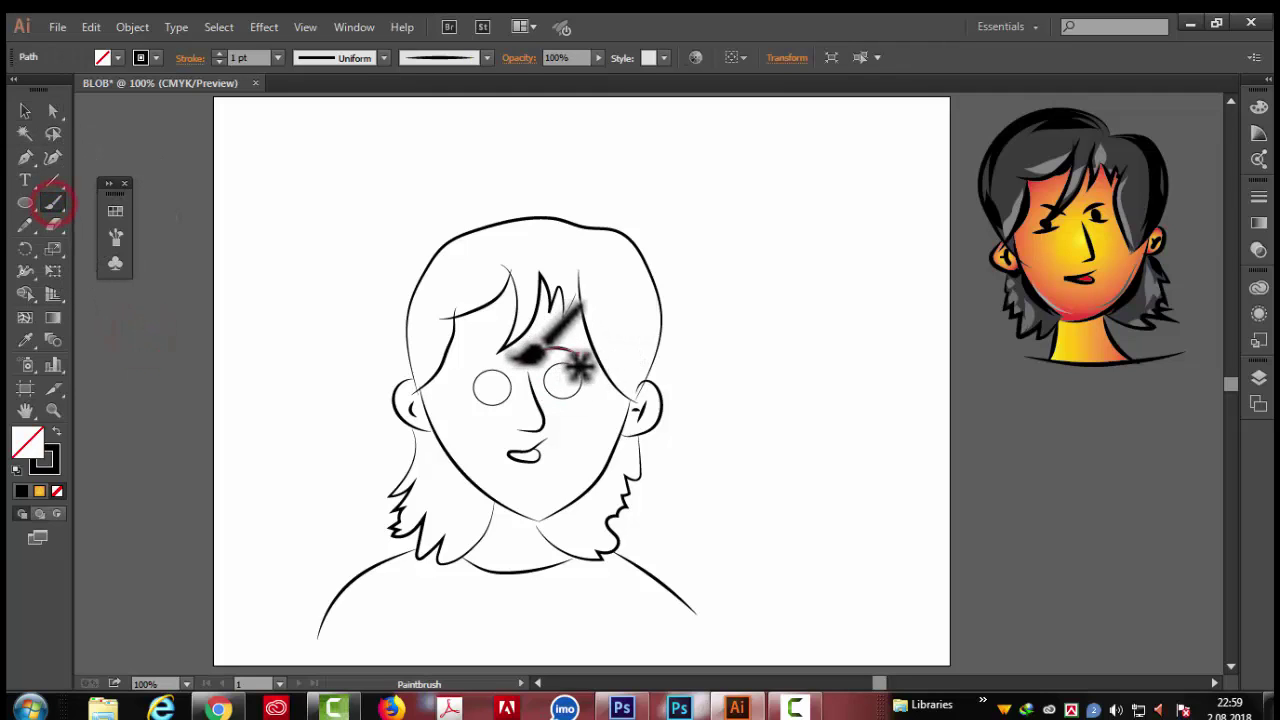
pyautogui.click(510, 360)
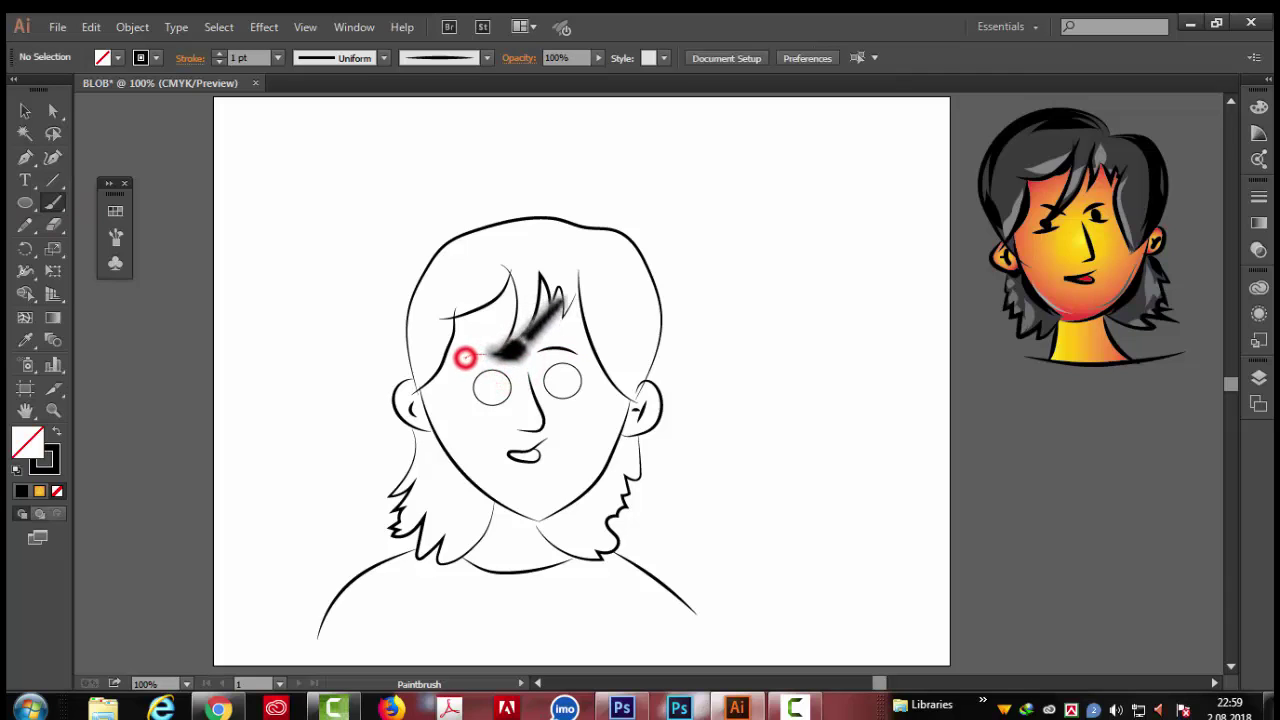
pyautogui.moveTo(500, 352); pyautogui.dragTo(510, 356)
pyautogui.click(22, 106)
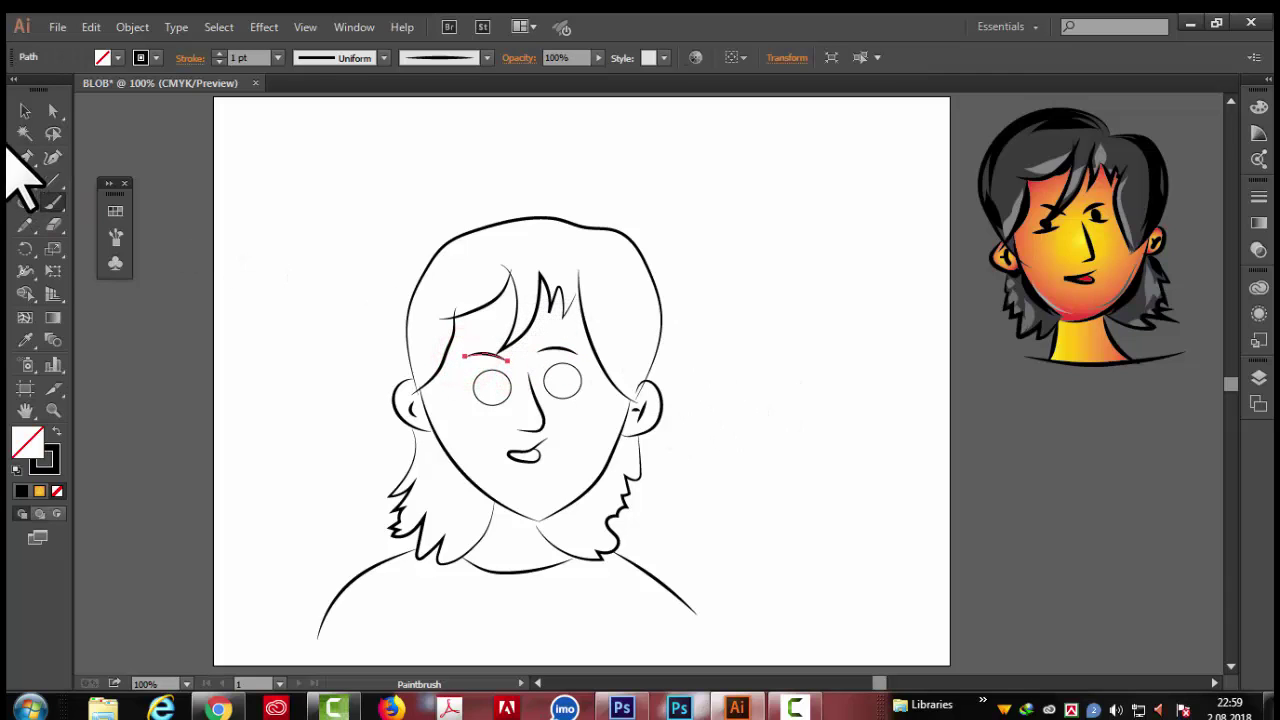
pyautogui.click(151, 451)
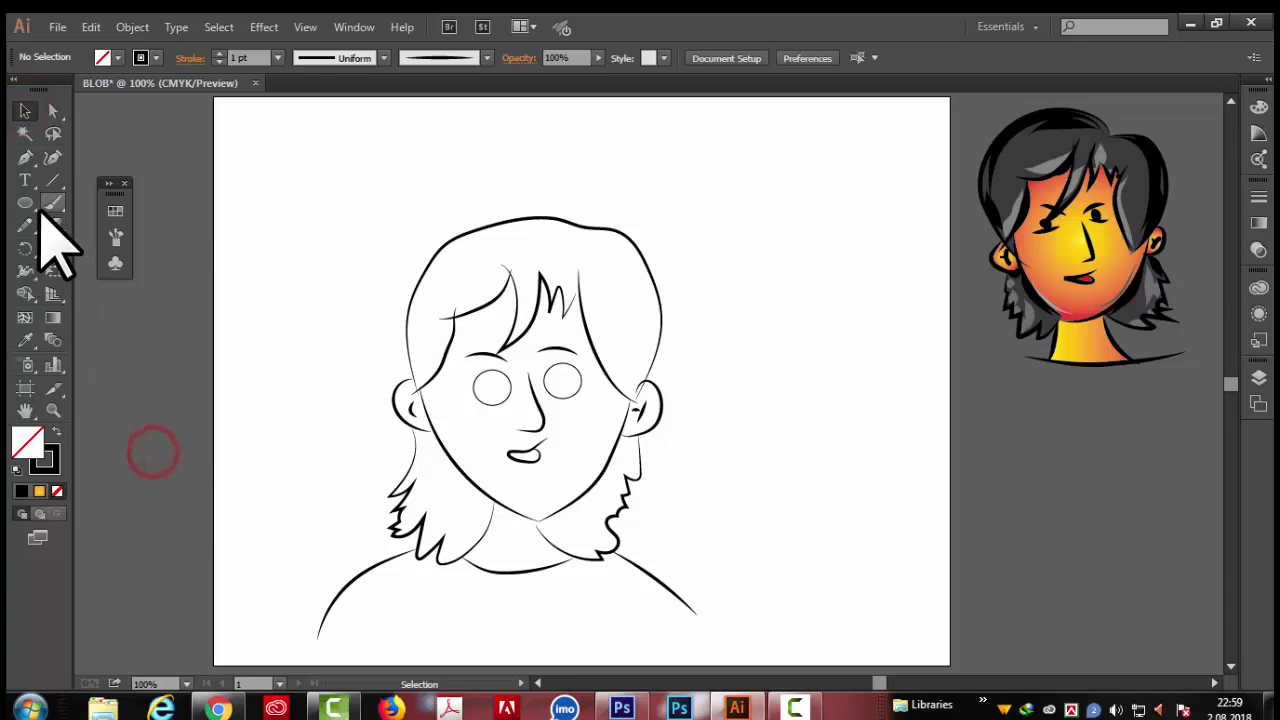
# Step: Choose the Ellipse Tool again with the stroke set to None
pyautogui.click(25, 202)
pyautogui.click(145, 57)
pyautogui.click(19, 89)
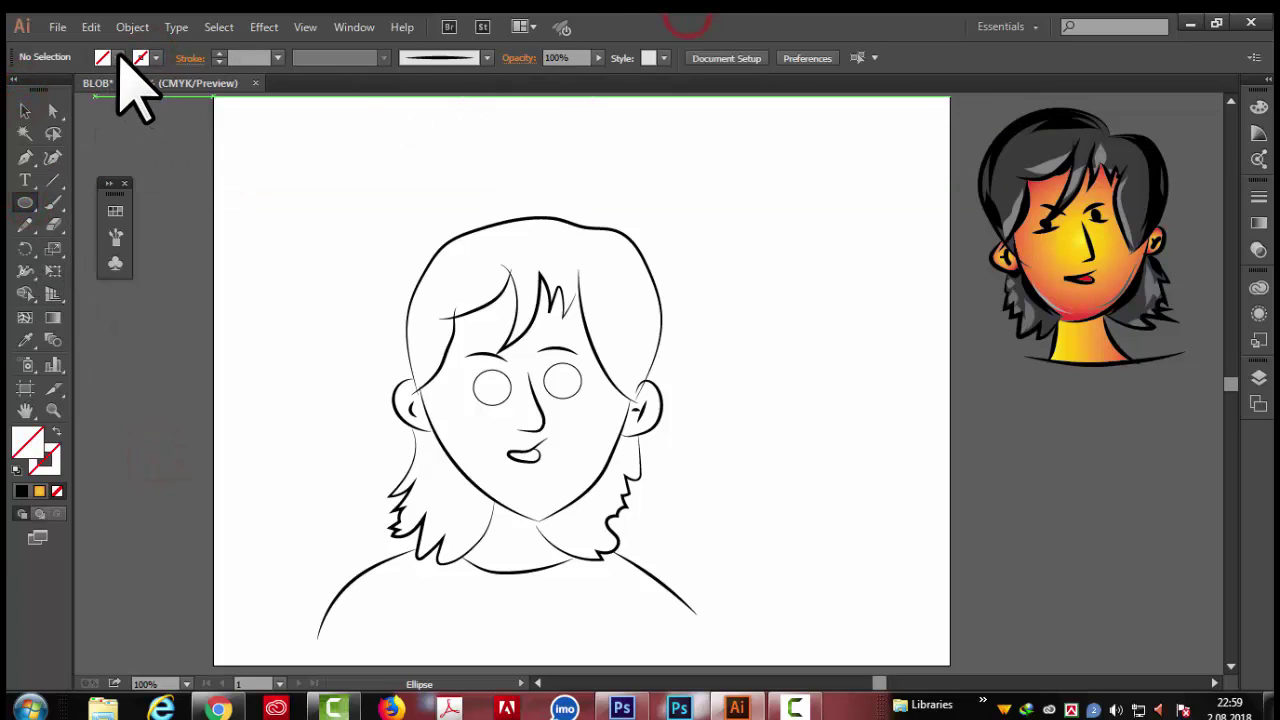
# Step: Draw a small black pupil in the left eye and Alt-drag a copy into the right eye
pyautogui.click(118, 57)
pyautogui.click(56, 89)
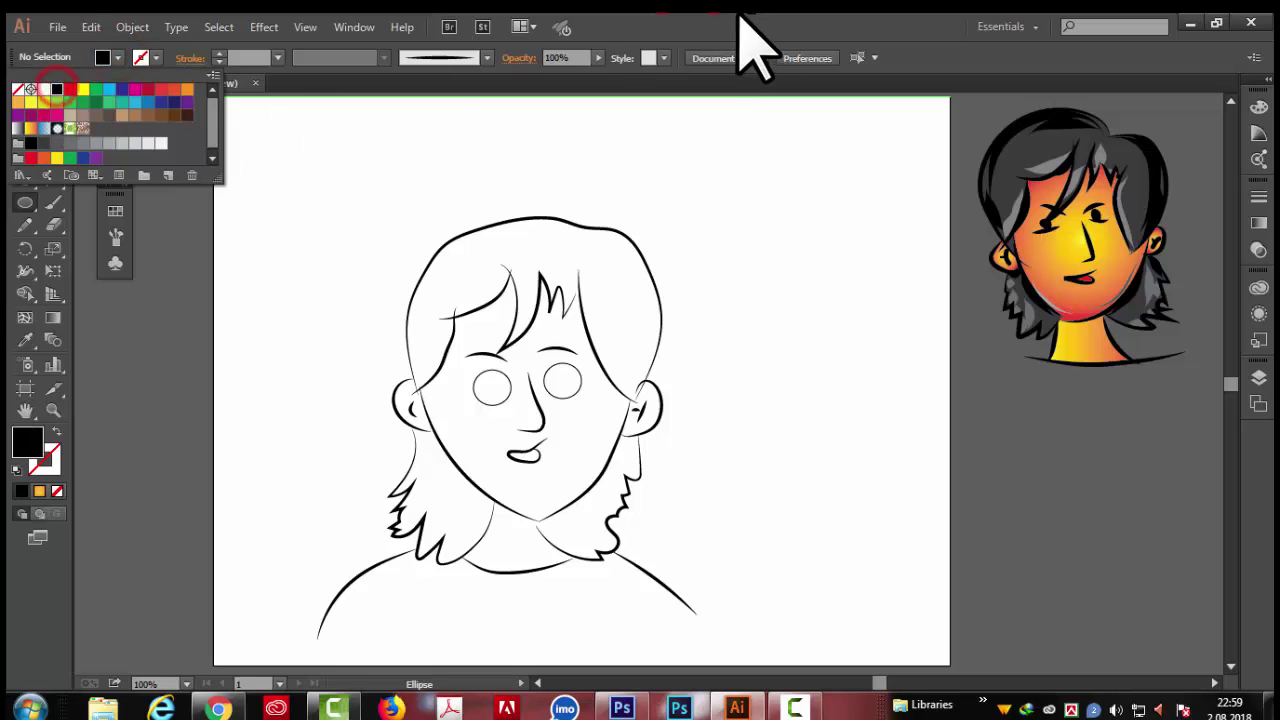
pyautogui.click(740, 16)
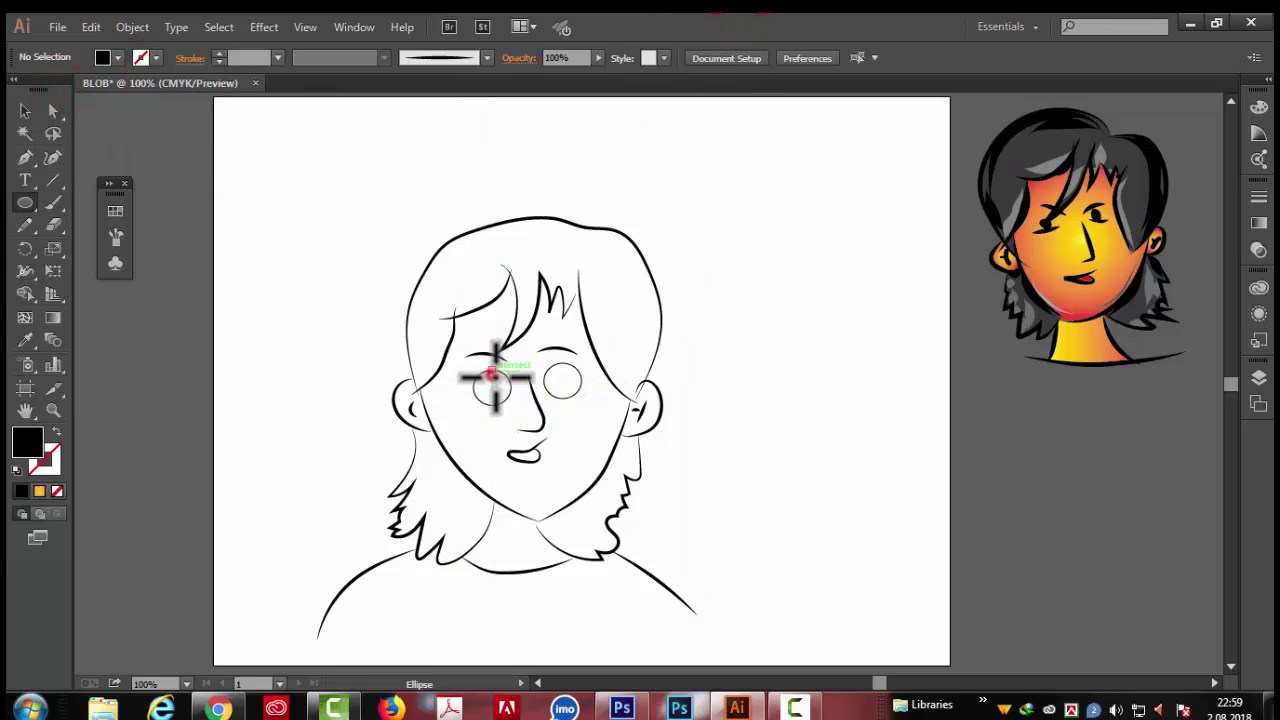
pyautogui.moveTo(507, 386); pyautogui.dragTo(509, 387)
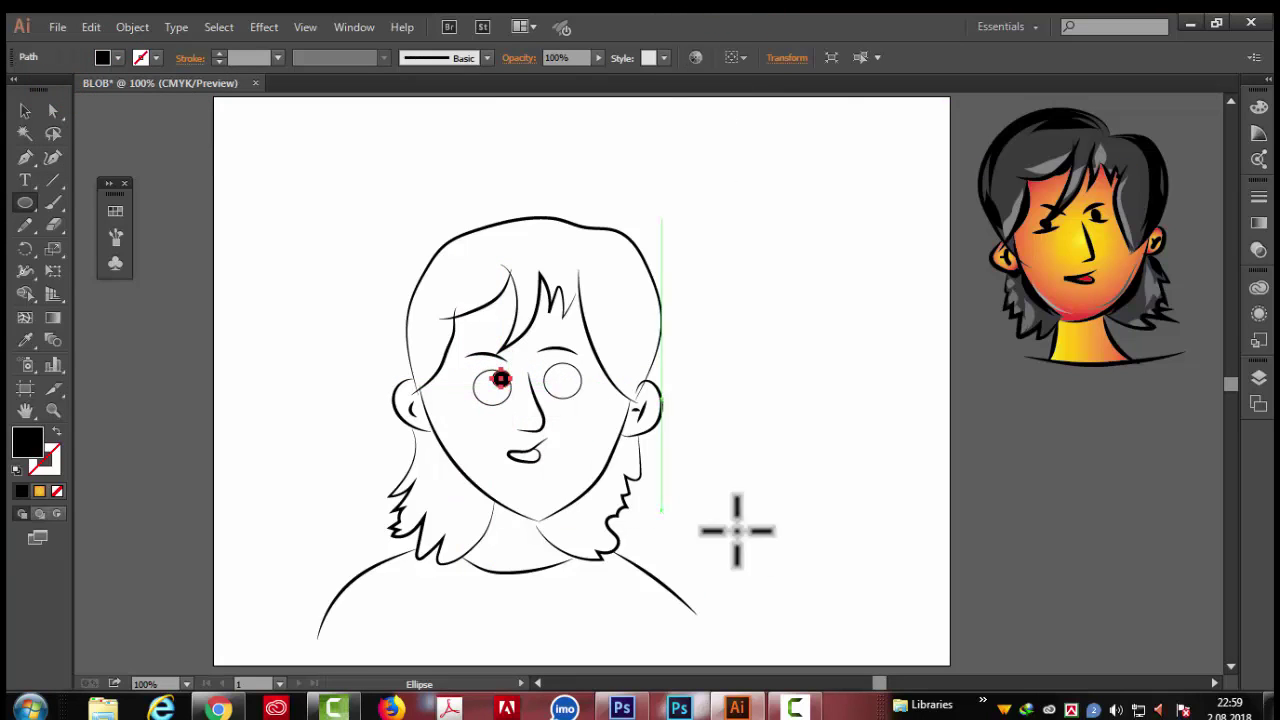
pyautogui.click(27, 109)
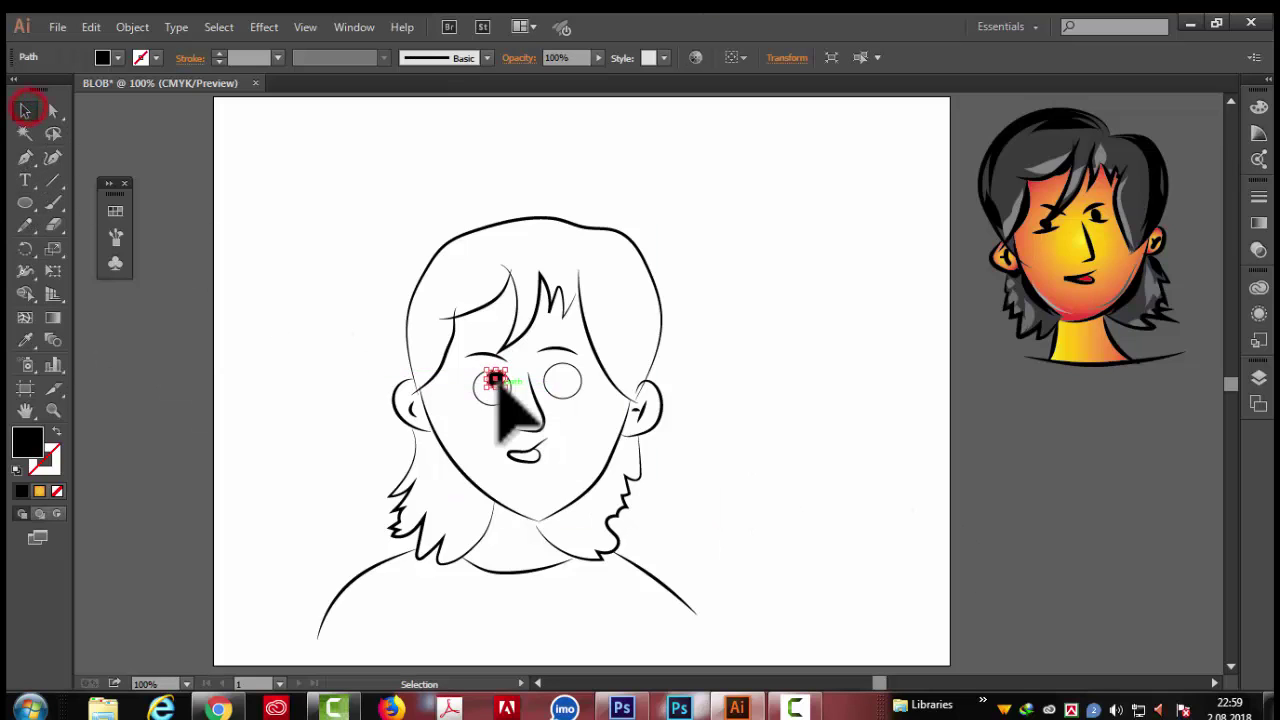
pyautogui.moveTo(496, 380); pyautogui.dragTo(574, 382)
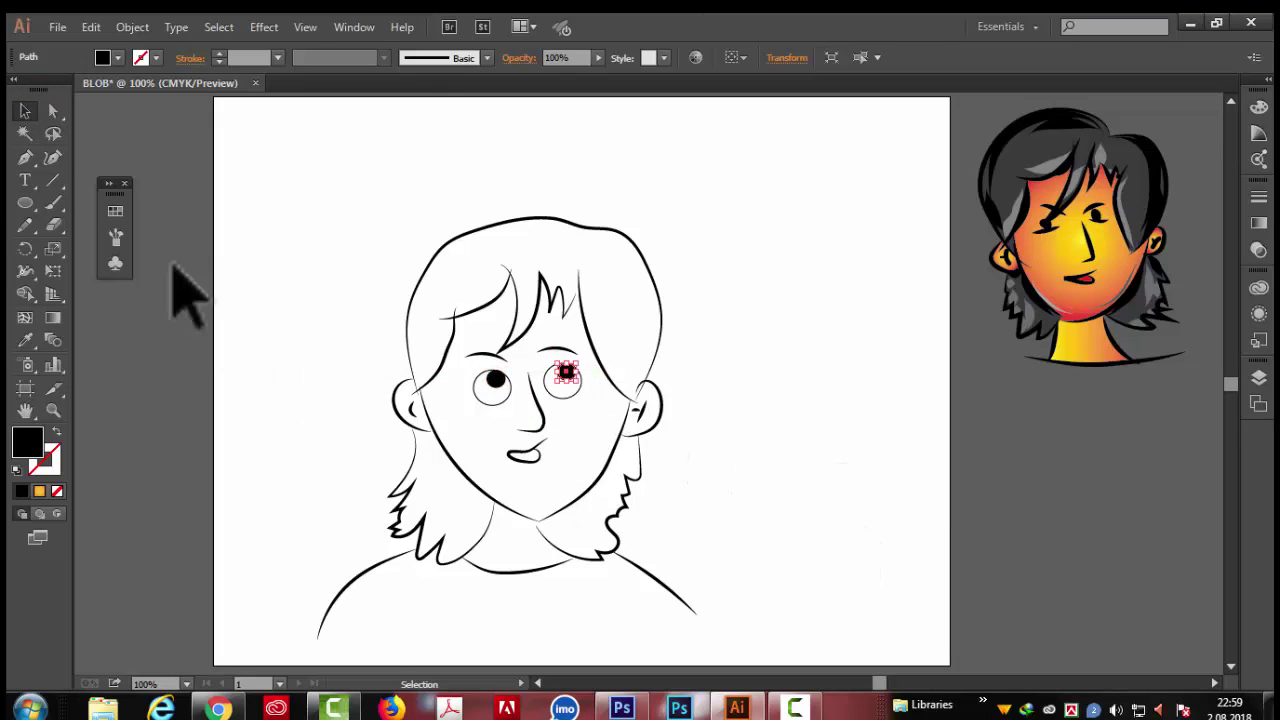
# Step: Marquee-select all the face line art and move it up and to the right
pyautogui.click(183, 395)
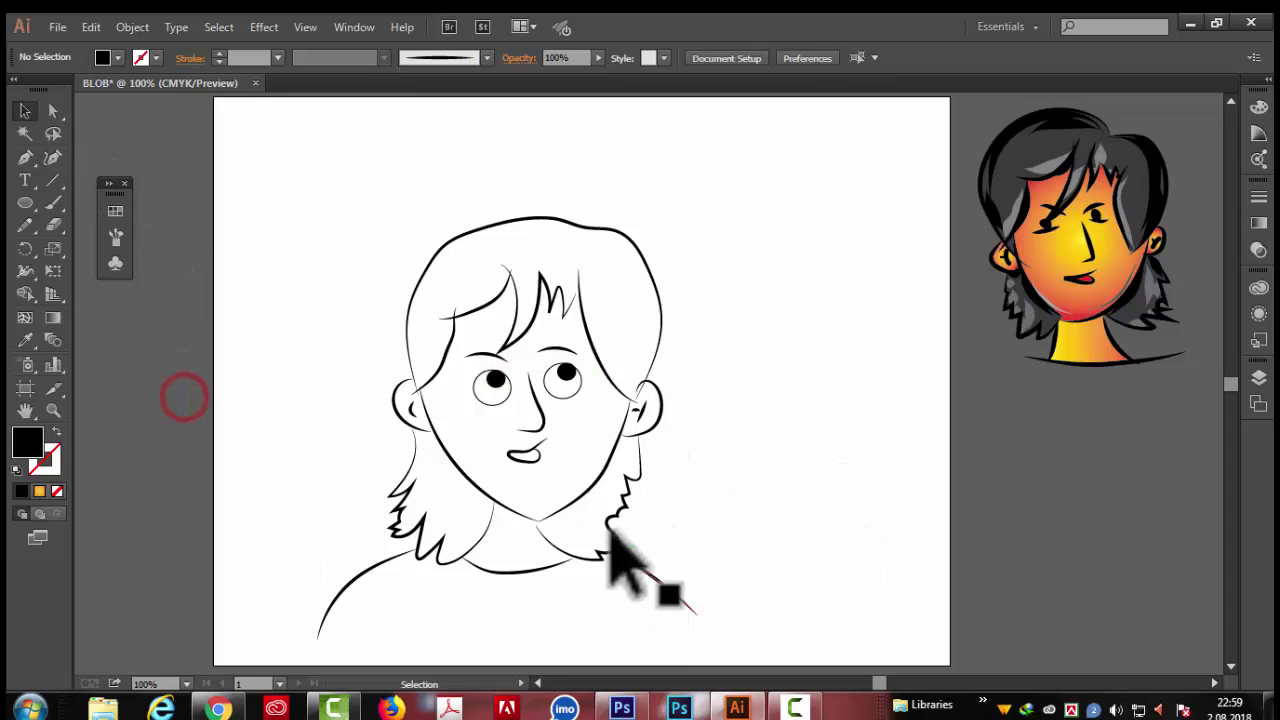
pyautogui.scroll(-1, 565, 370)
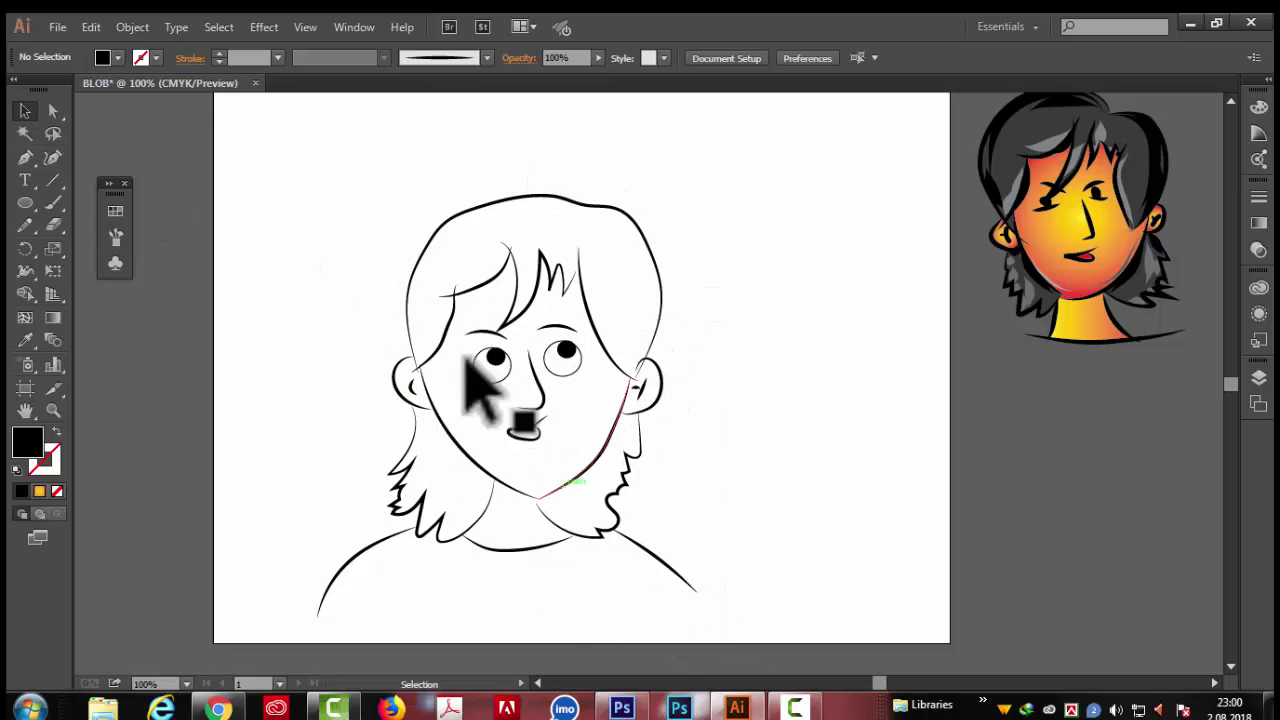
pyautogui.moveTo(299, 196); pyautogui.dragTo(828, 634)
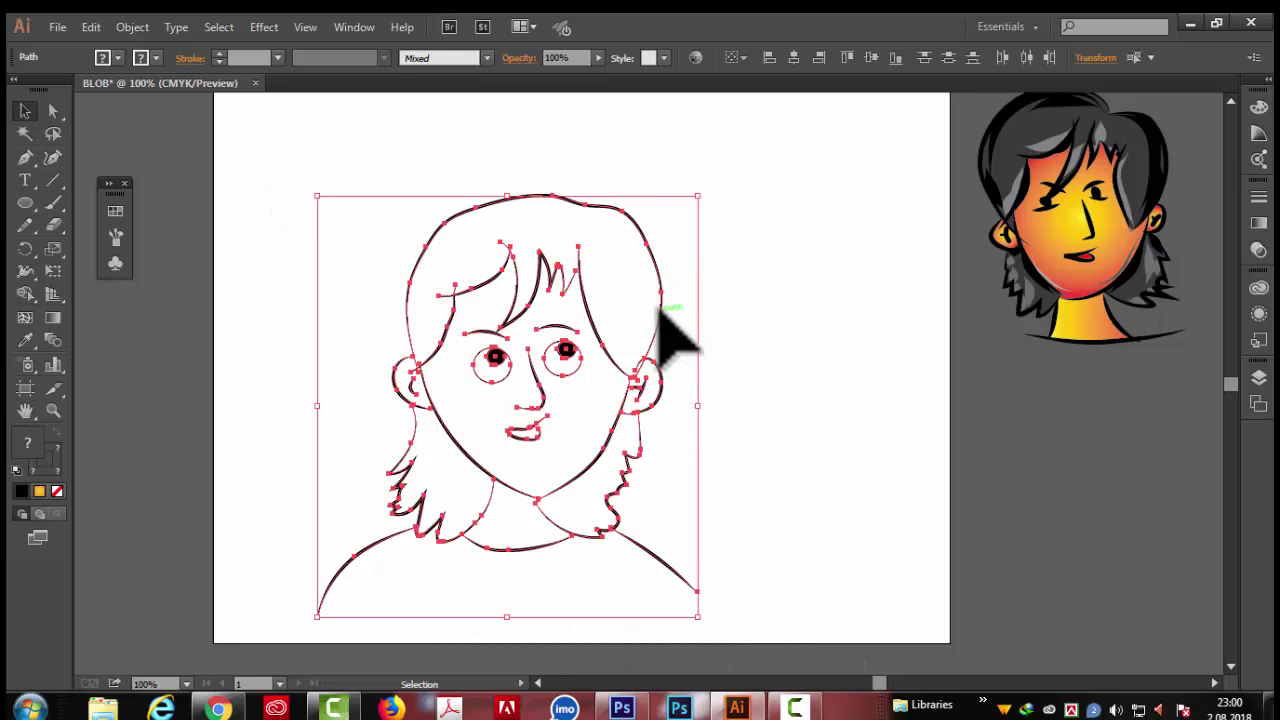
pyautogui.moveTo(661, 307); pyautogui.dragTo(691, 252)
# Step: Check Layer 2's visibility, lock it, and make Layer 6 the active layer
pyautogui.click(798, 344)
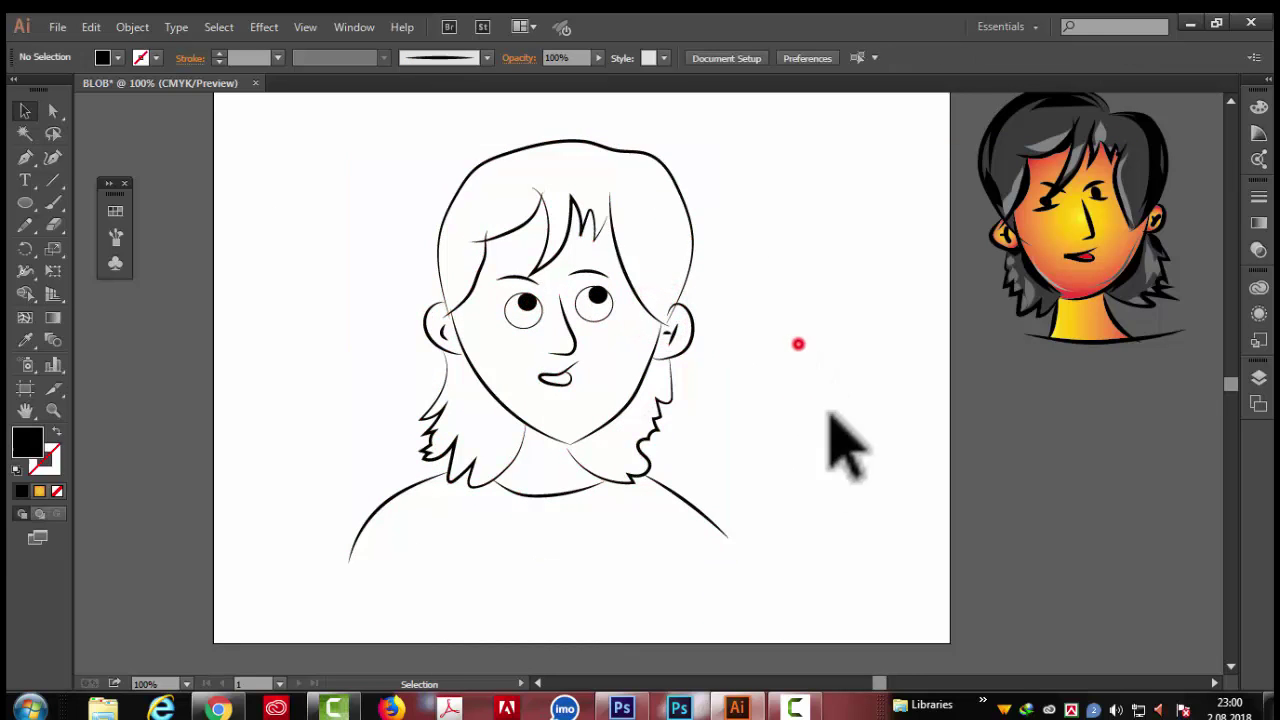
pyautogui.scroll(1, 845, 445)
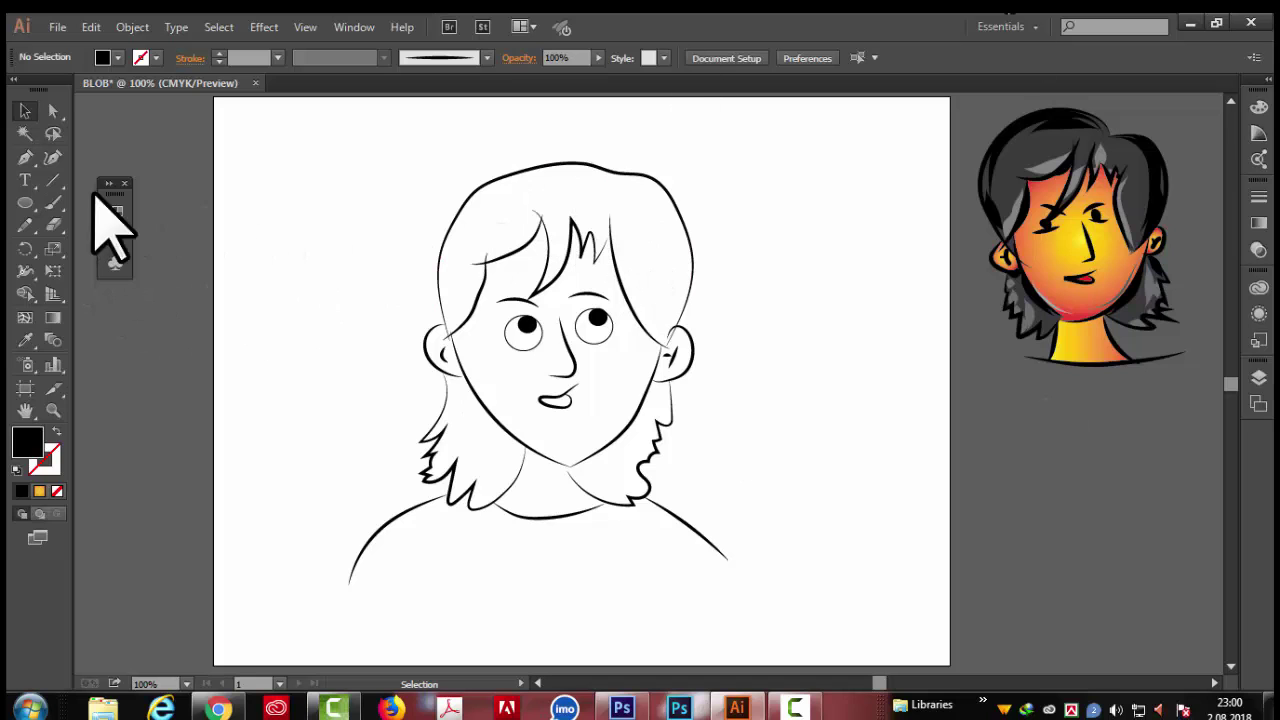
pyautogui.click(1258, 380)
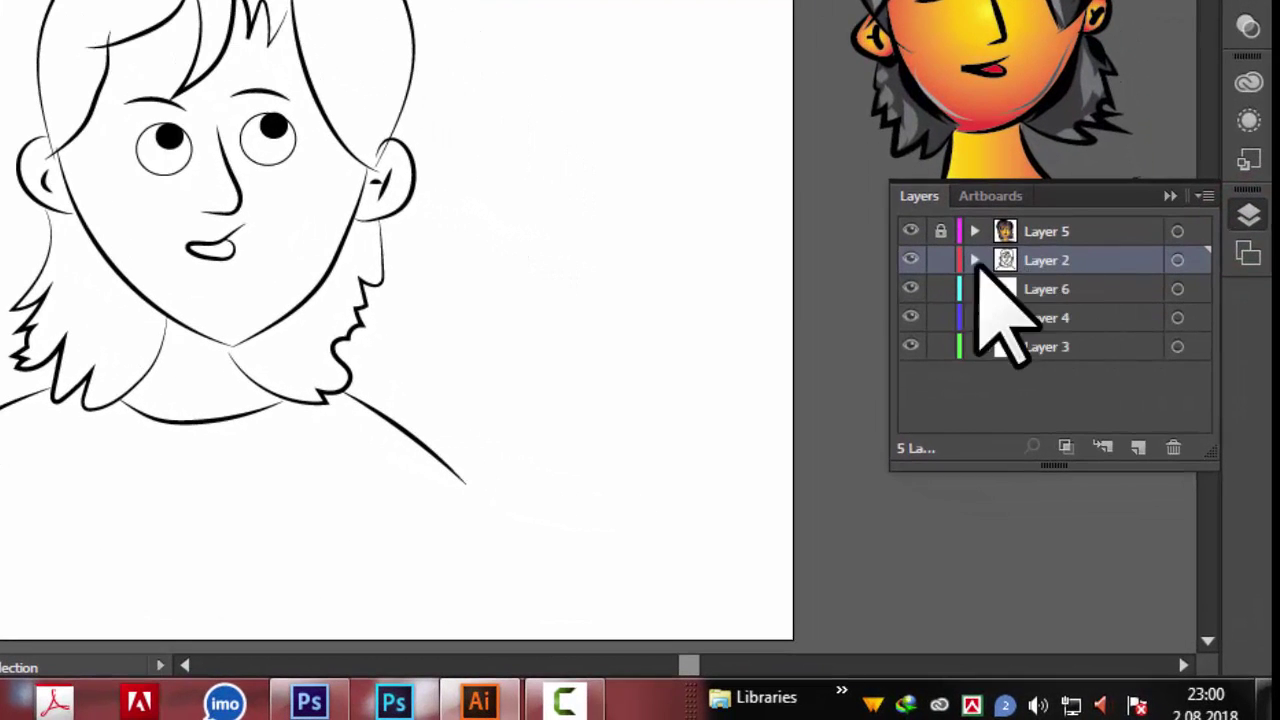
pyautogui.click(910, 260)
pyautogui.click(910, 260)
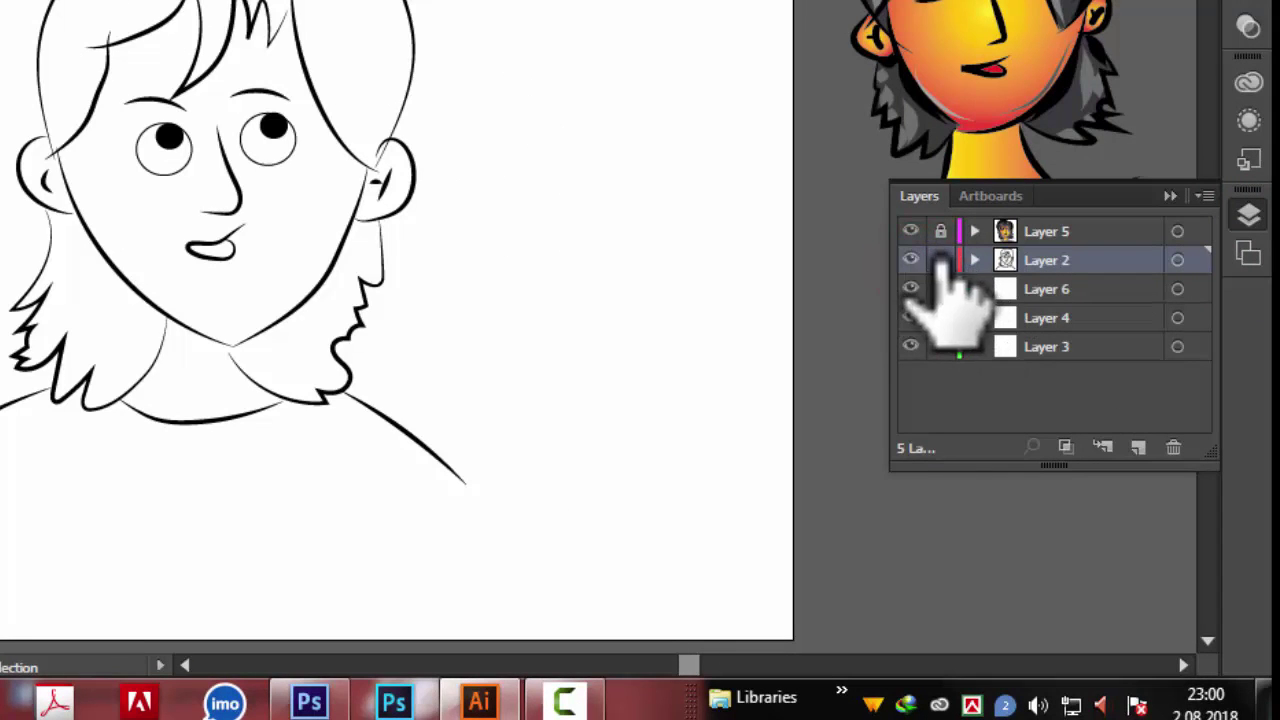
pyautogui.click(940, 260)
pyautogui.click(1094, 289)
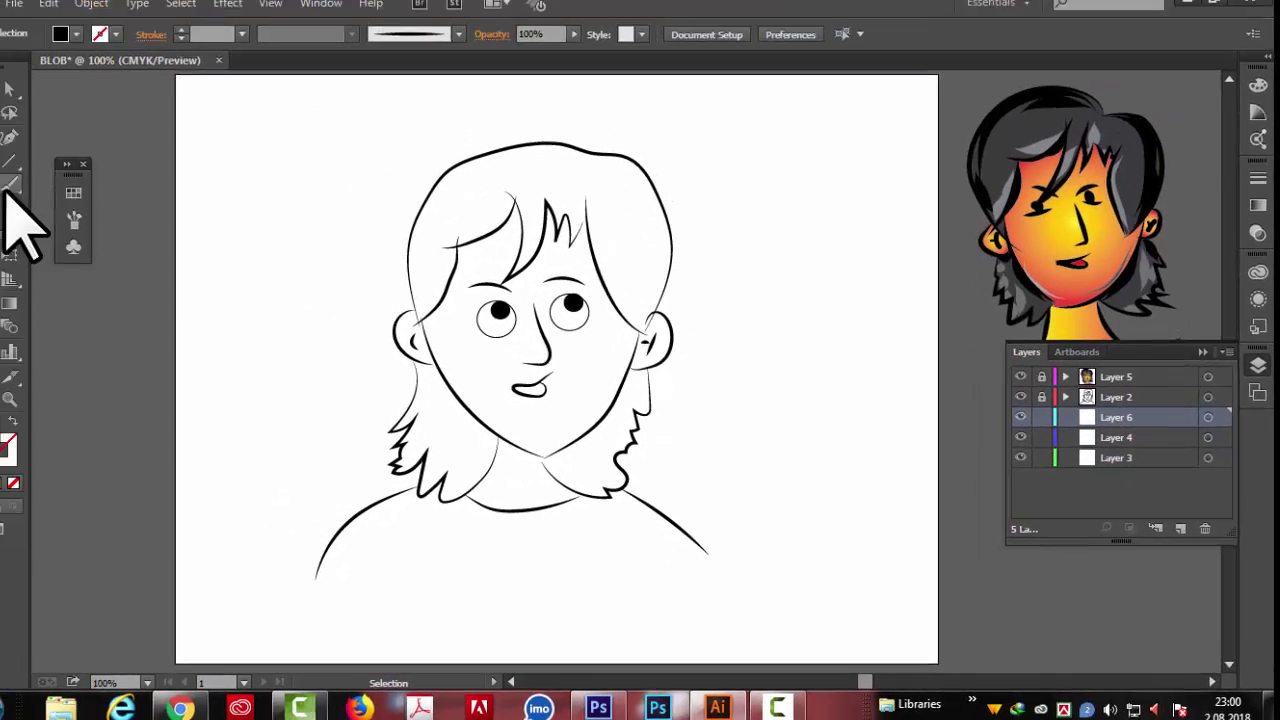
pyautogui.click(46, 200)
# Step: Switch to the Blob Brush with light orange fill and test-paint, adjusting the brush size
pyautogui.moveTo(44, 198); pyautogui.dragTo(158, 214)
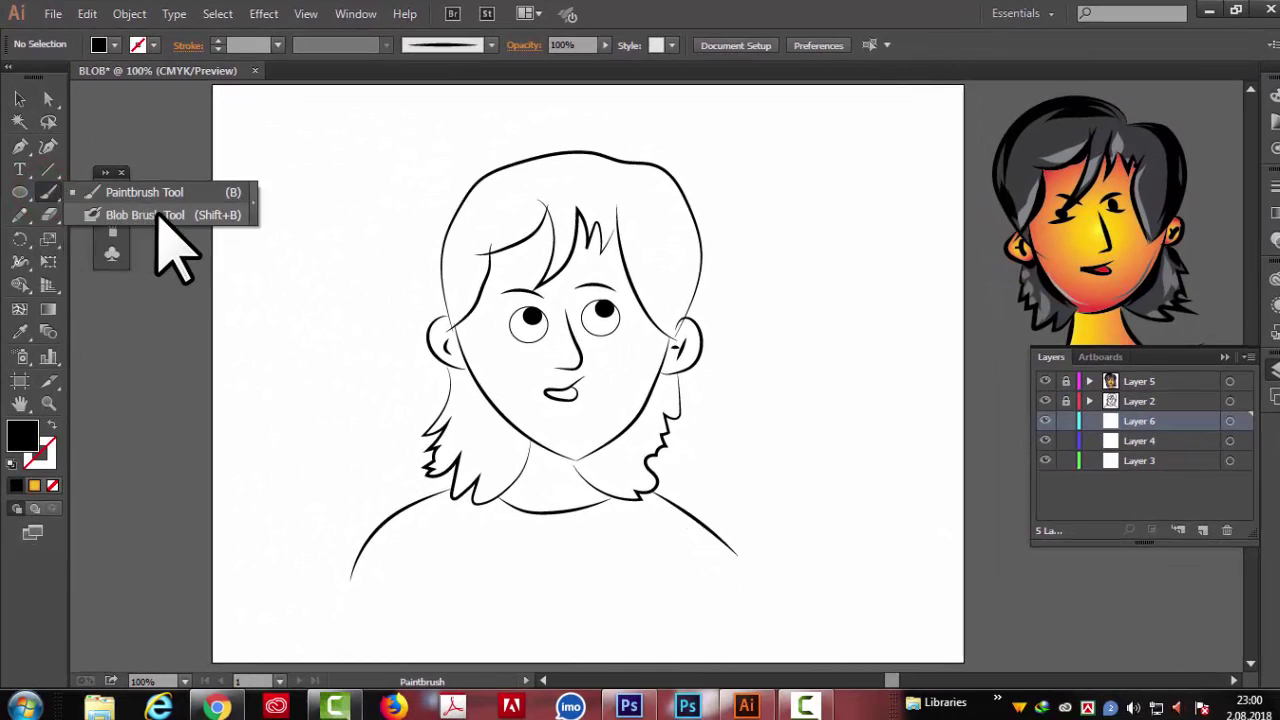
pyautogui.click(158, 214)
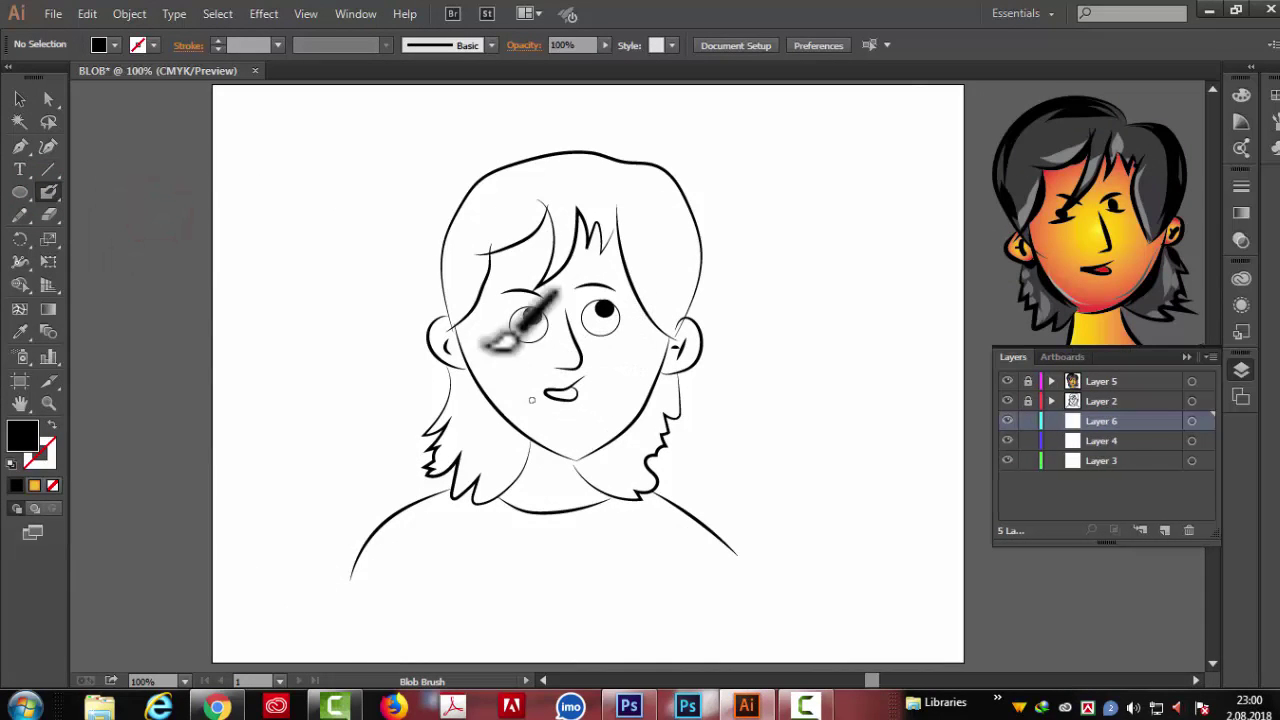
pyautogui.click(114, 45)
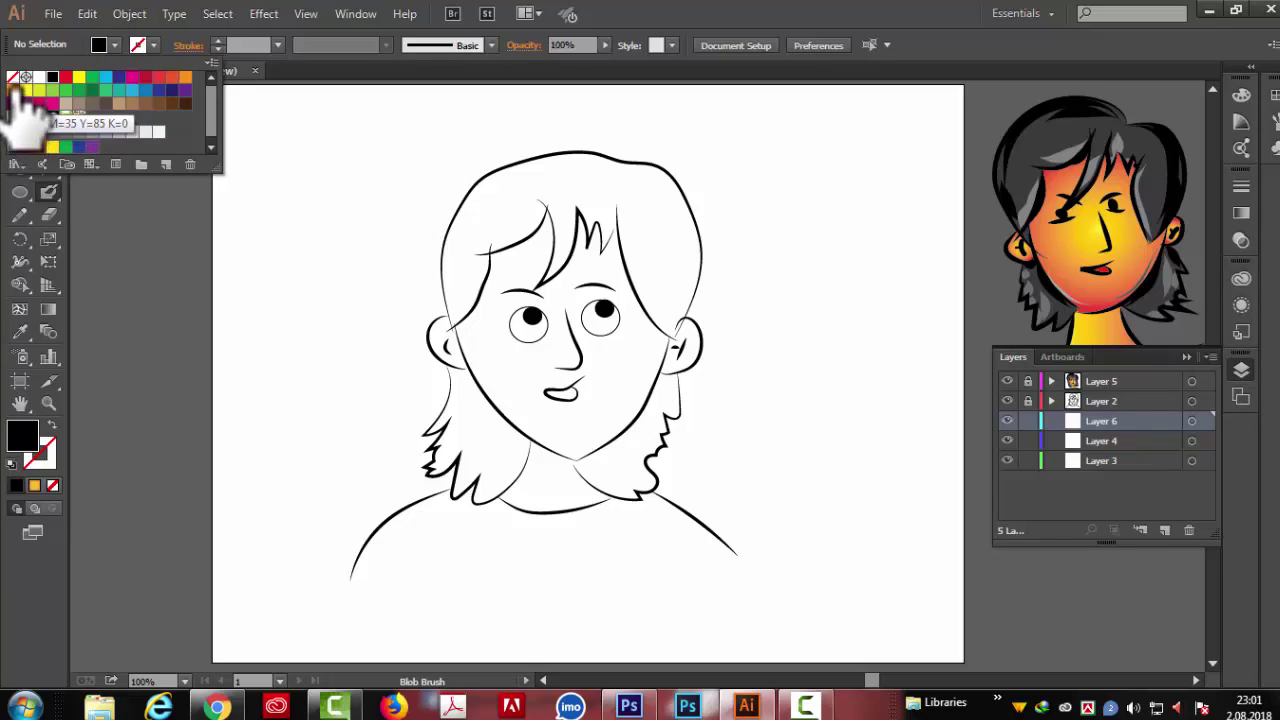
pyautogui.click(26, 90)
pyautogui.moveTo(705, 312); pyautogui.dragTo(636, 366)
pyautogui.press(']')
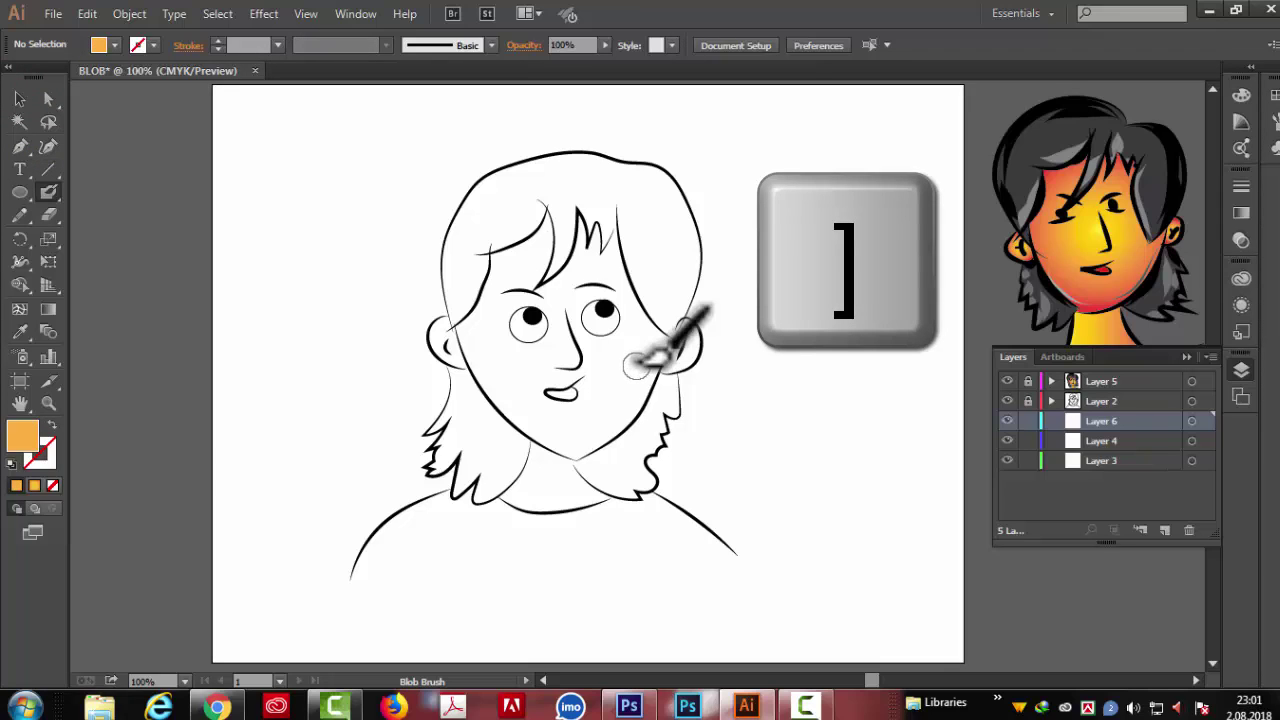
pyautogui.press('[')
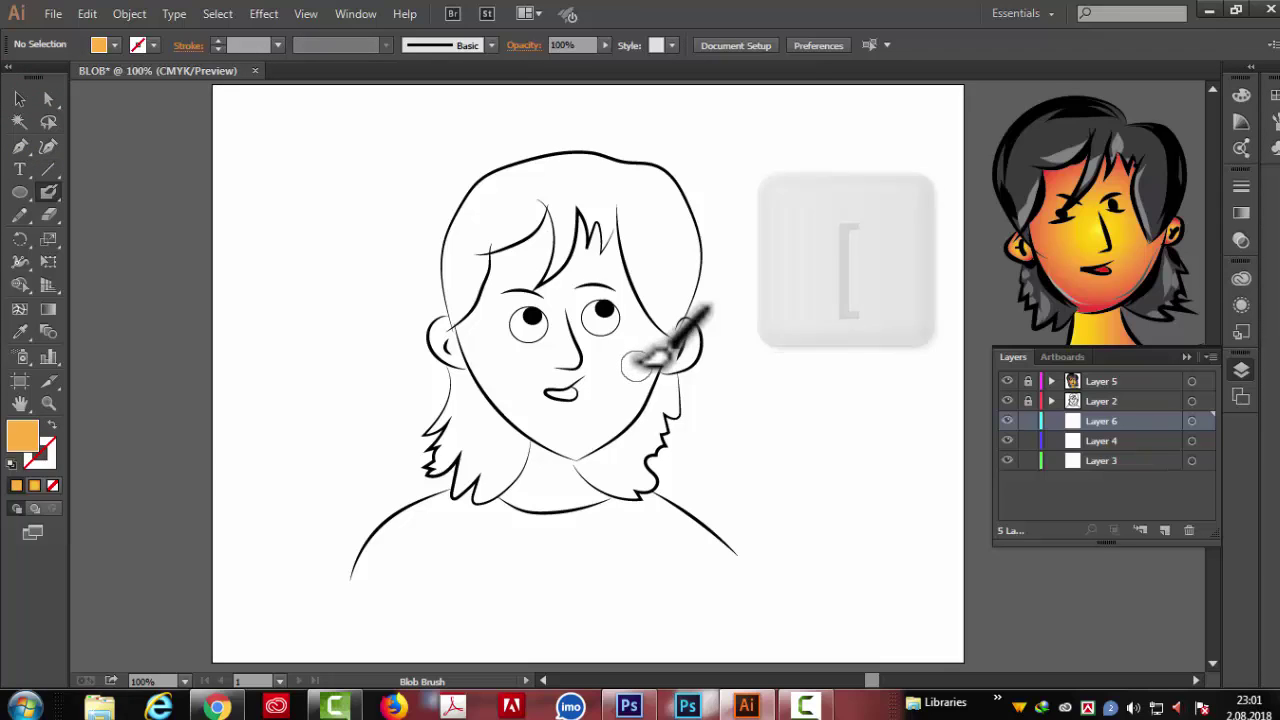
pyautogui.press('[')
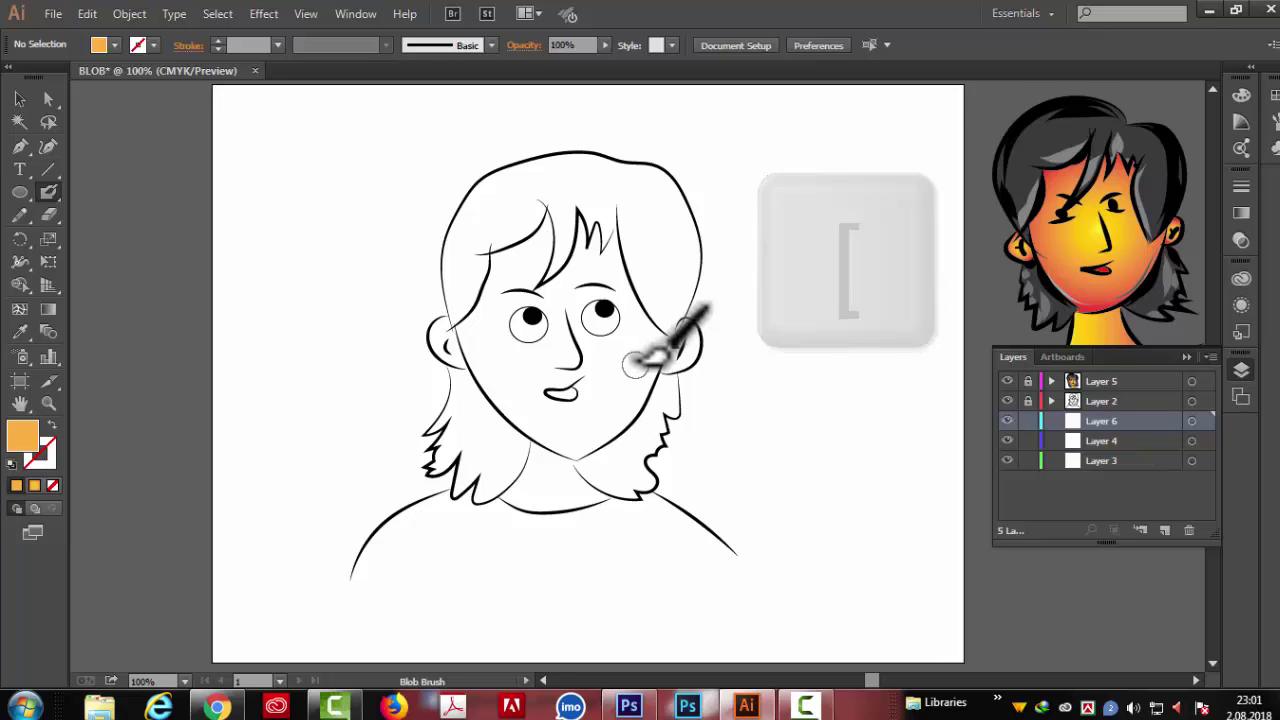
# Step: Zoom in and paint orange down the left and right cheeks to the chin
pyautogui.scroll(1, 636, 368)
pyautogui.scroll(-1, 635, 375)
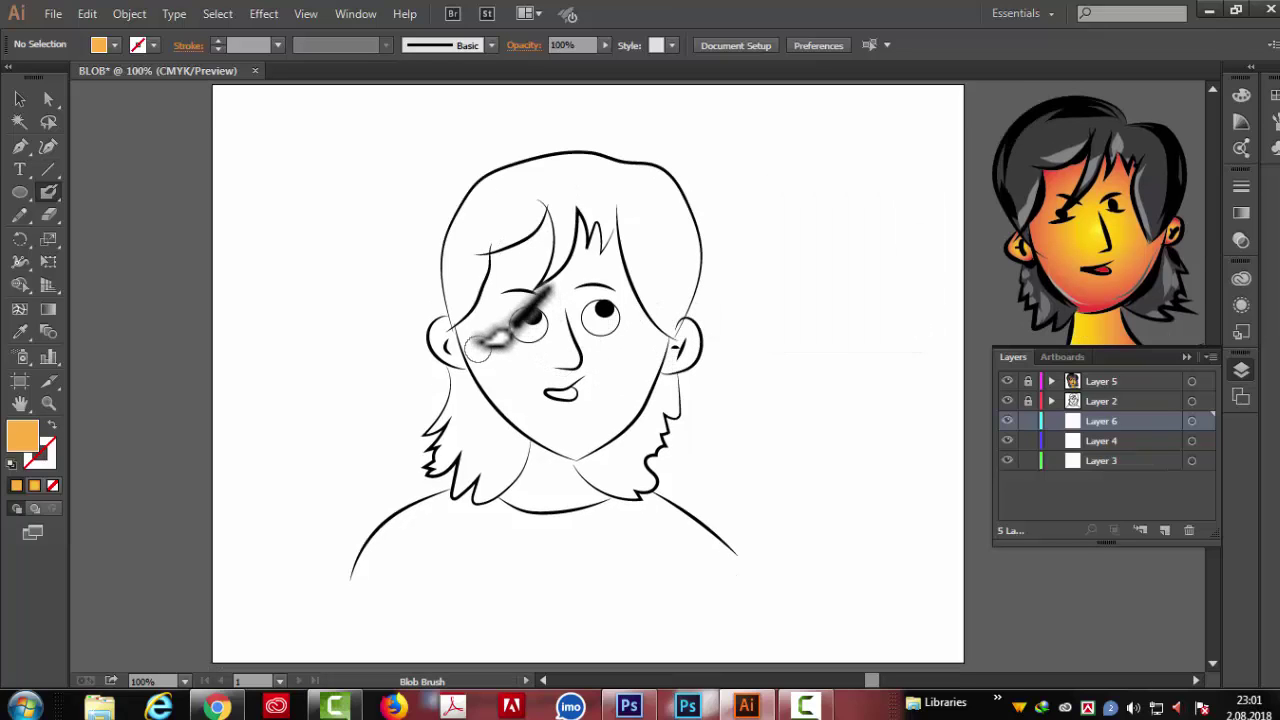
pyautogui.moveTo(555, 303); pyautogui.dragTo(486, 366)
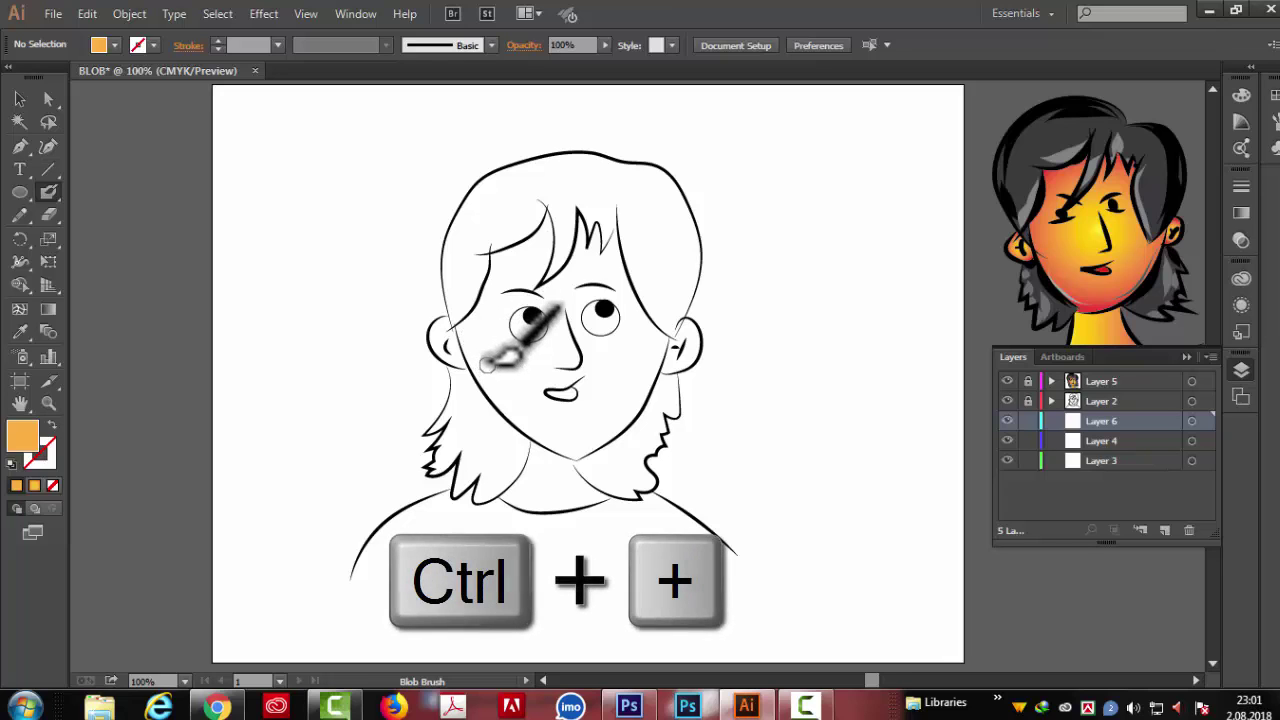
pyautogui.hotkey('ctrl', '+')
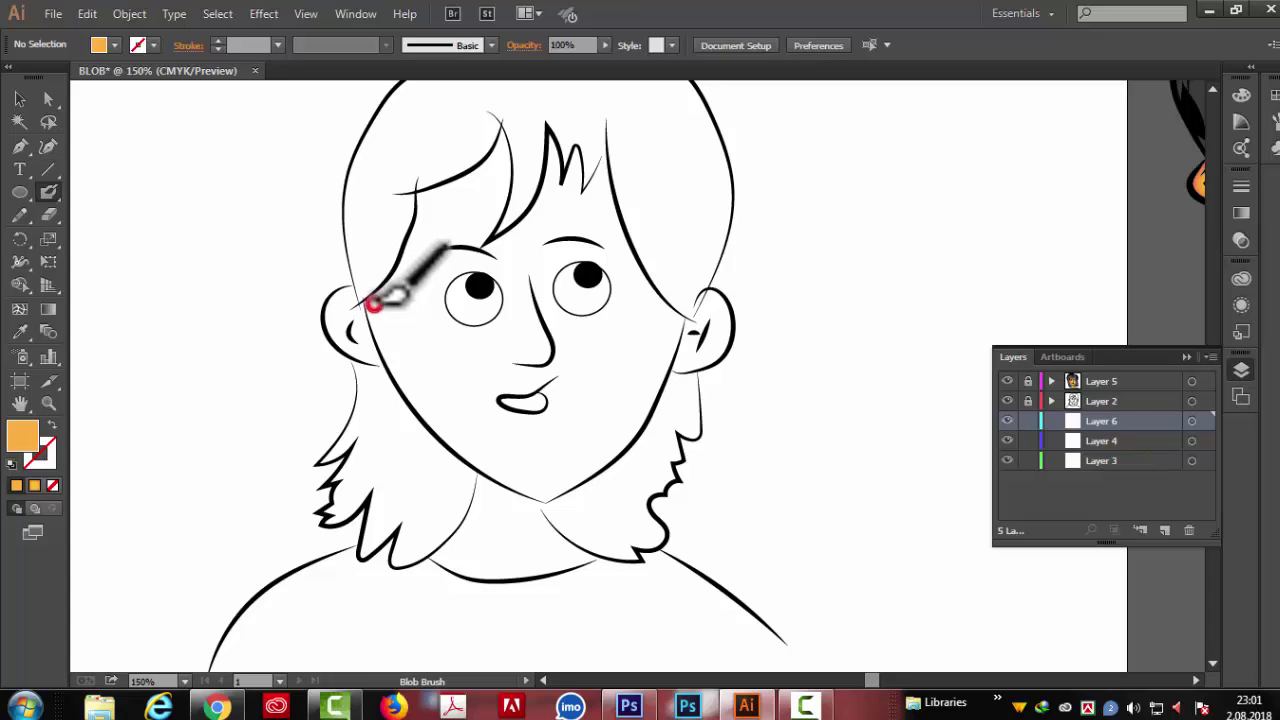
pyautogui.click(372, 304)
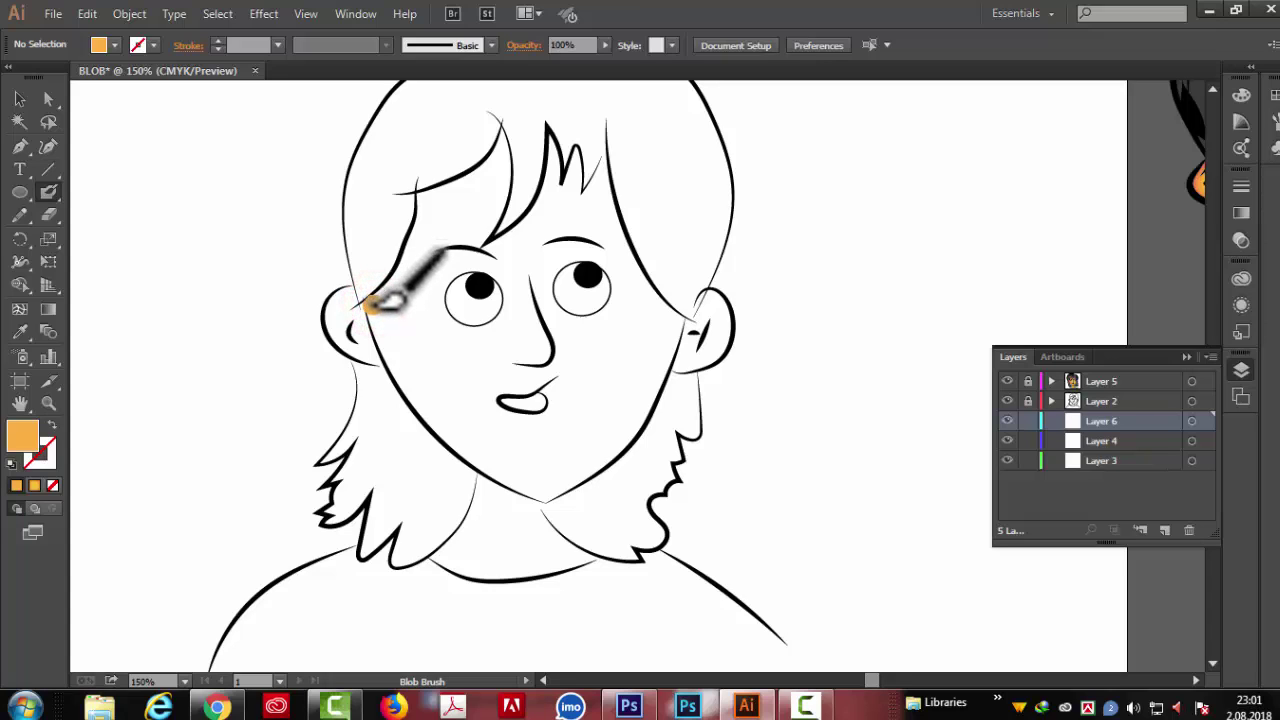
pyautogui.moveTo(372, 304)
pyautogui.mouseDown()
pyautogui.moveTo(402, 370)
pyautogui.moveTo(514, 469)
pyautogui.moveTo(560, 484)
pyautogui.moveTo(550, 487)
pyautogui.mouseUp()
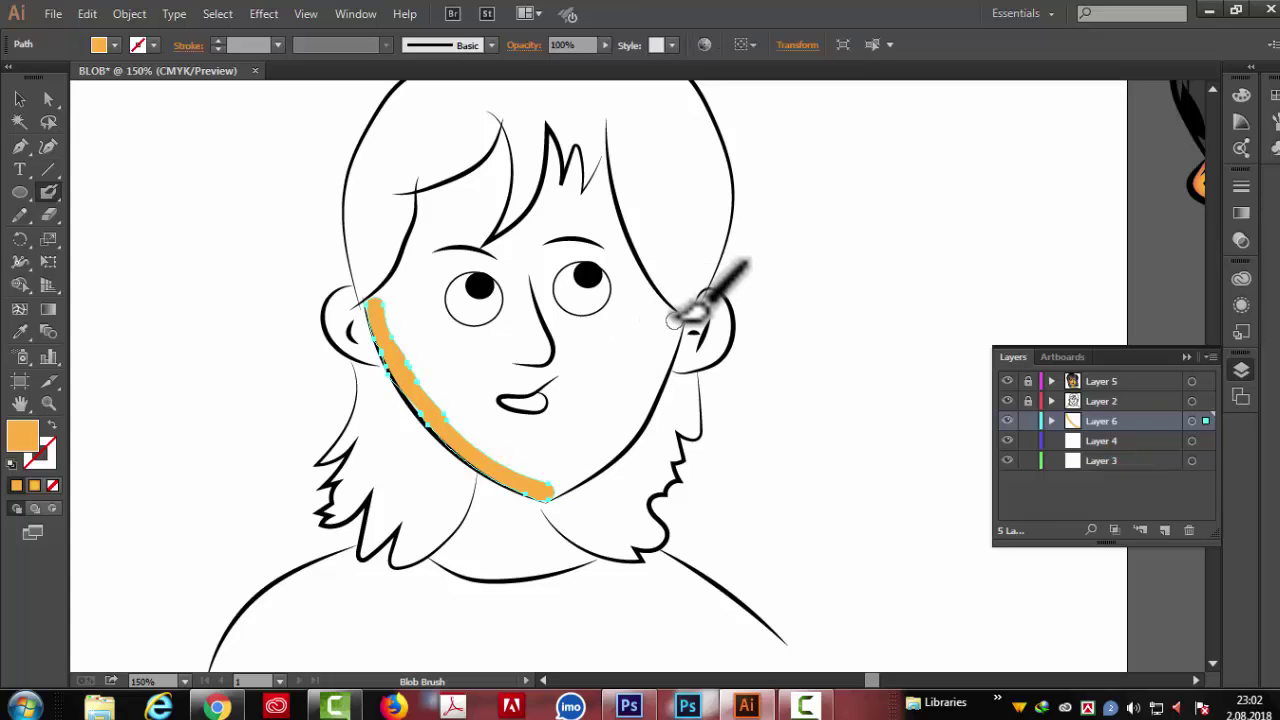
pyautogui.moveTo(672, 320); pyautogui.dragTo(640, 408)
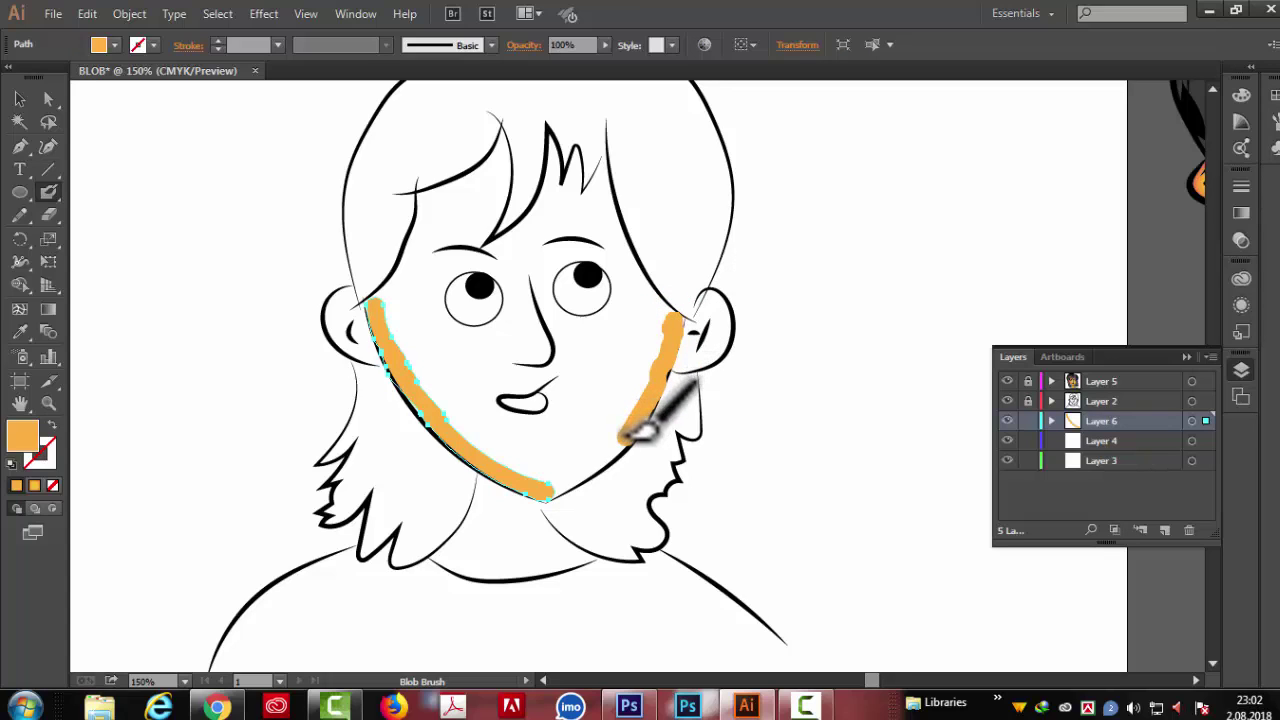
pyautogui.moveTo(603, 459); pyautogui.dragTo(548, 493)
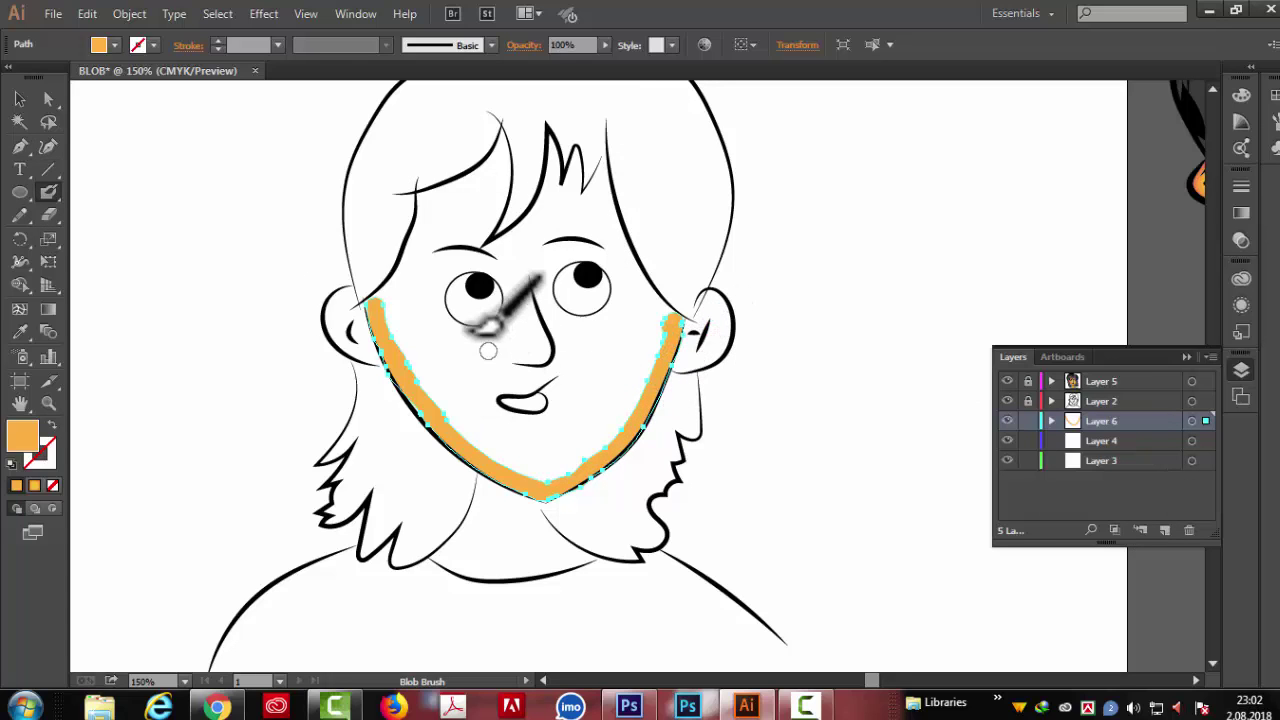
# Step: Extend the orange stroke up the left jaw, along the hairline and under the hair tuft
pyautogui.hotkey('ctrl', '+')
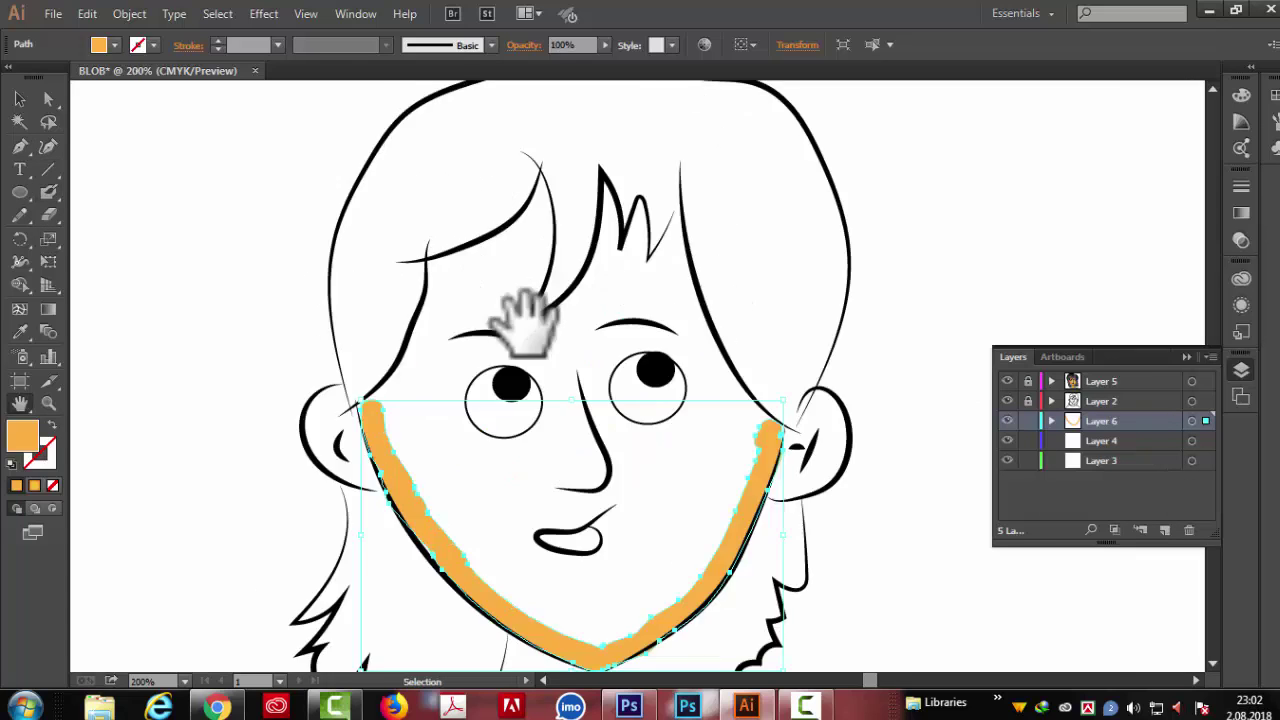
pyautogui.click(48, 192)
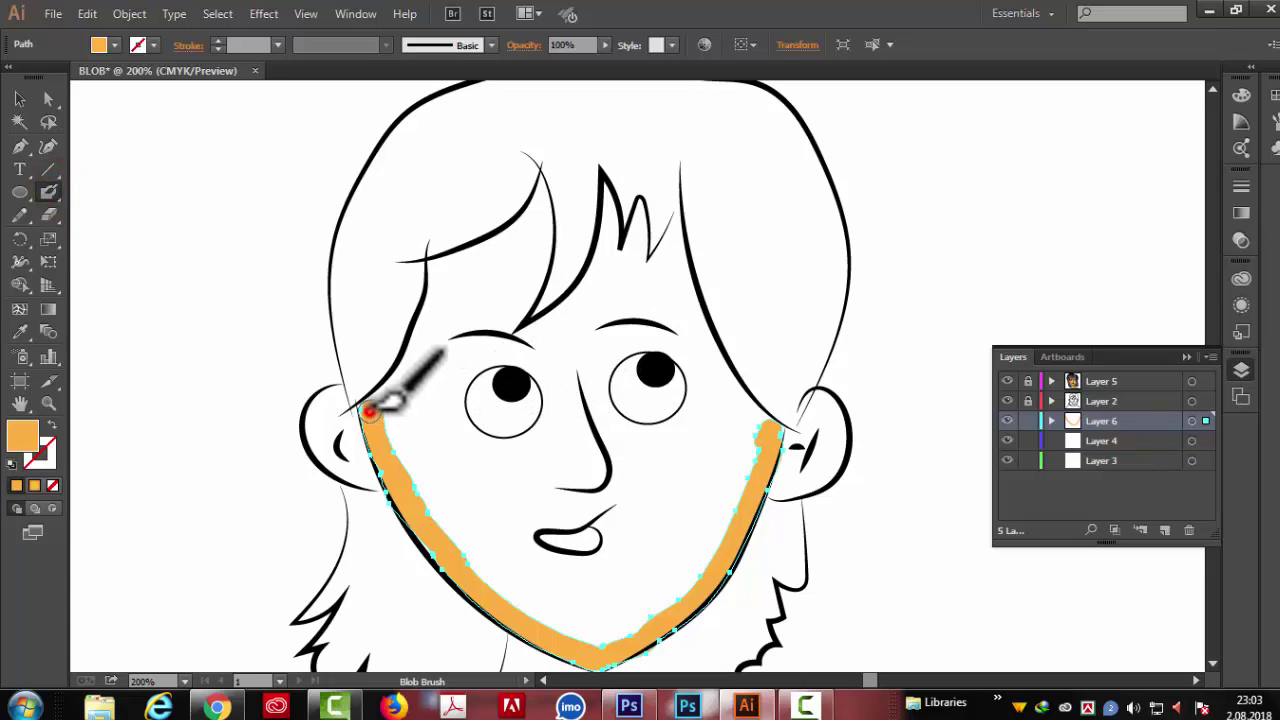
pyautogui.moveTo(368, 410)
pyautogui.mouseDown()
pyautogui.moveTo(428, 358)
pyautogui.moveTo(452, 268)
pyautogui.mouseUp()
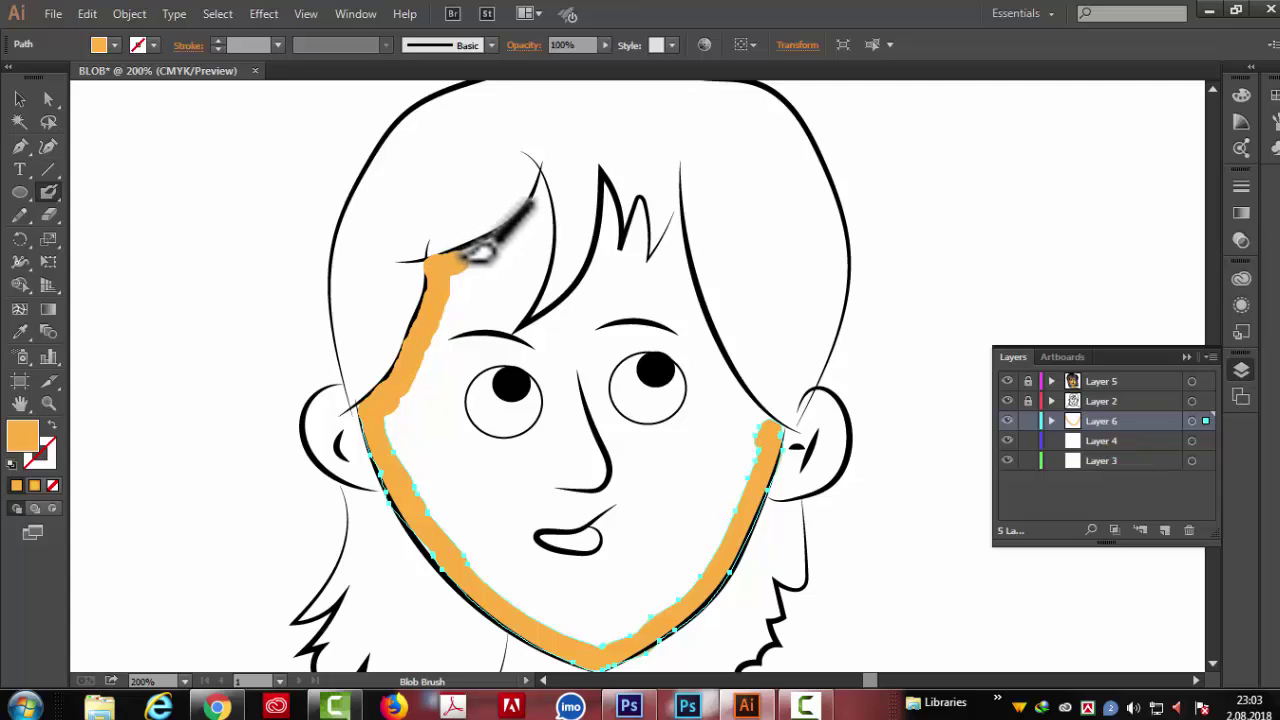
pyautogui.moveTo(494, 243); pyautogui.dragTo(552, 205)
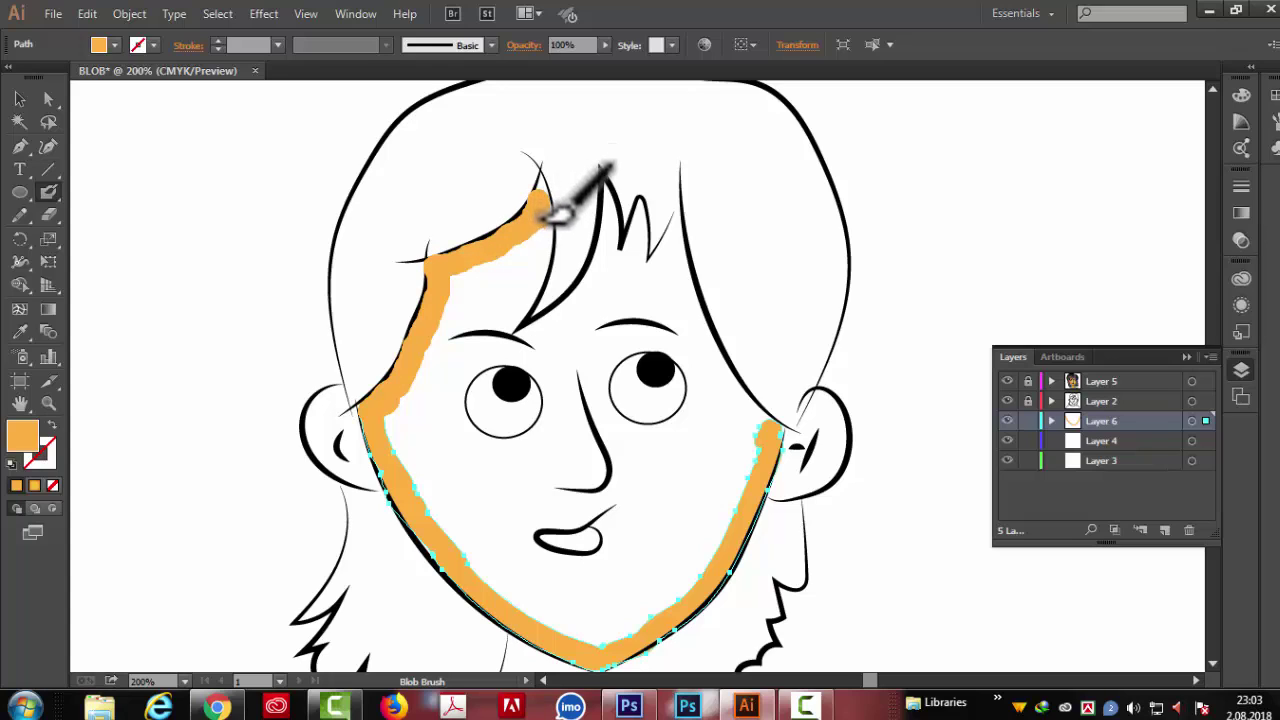
pyautogui.moveTo(548, 202)
pyautogui.mouseDown()
pyautogui.moveTo(556, 241)
pyautogui.moveTo(517, 307)
pyautogui.moveTo(529, 325)
pyautogui.mouseUp()
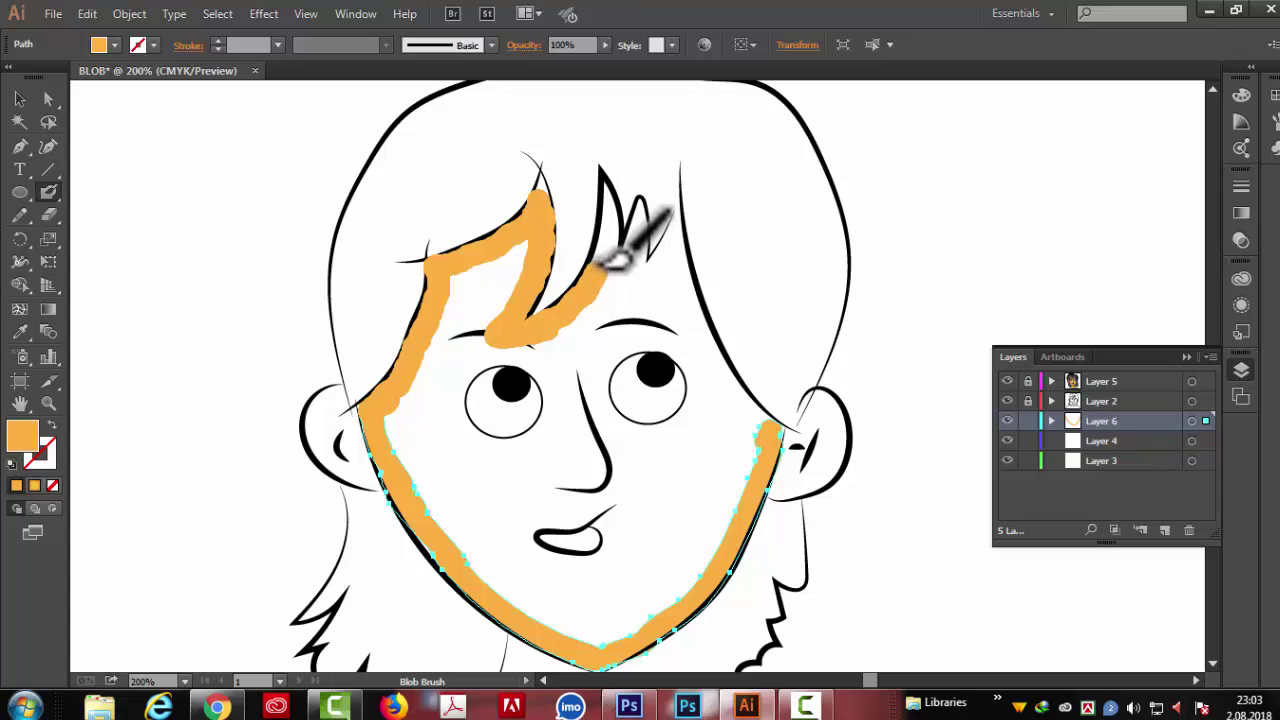
pyautogui.moveTo(612, 262)
pyautogui.mouseDown()
pyautogui.moveTo(668, 268)
pyautogui.moveTo(686, 243)
pyautogui.moveTo(772, 425)
pyautogui.mouseUp()
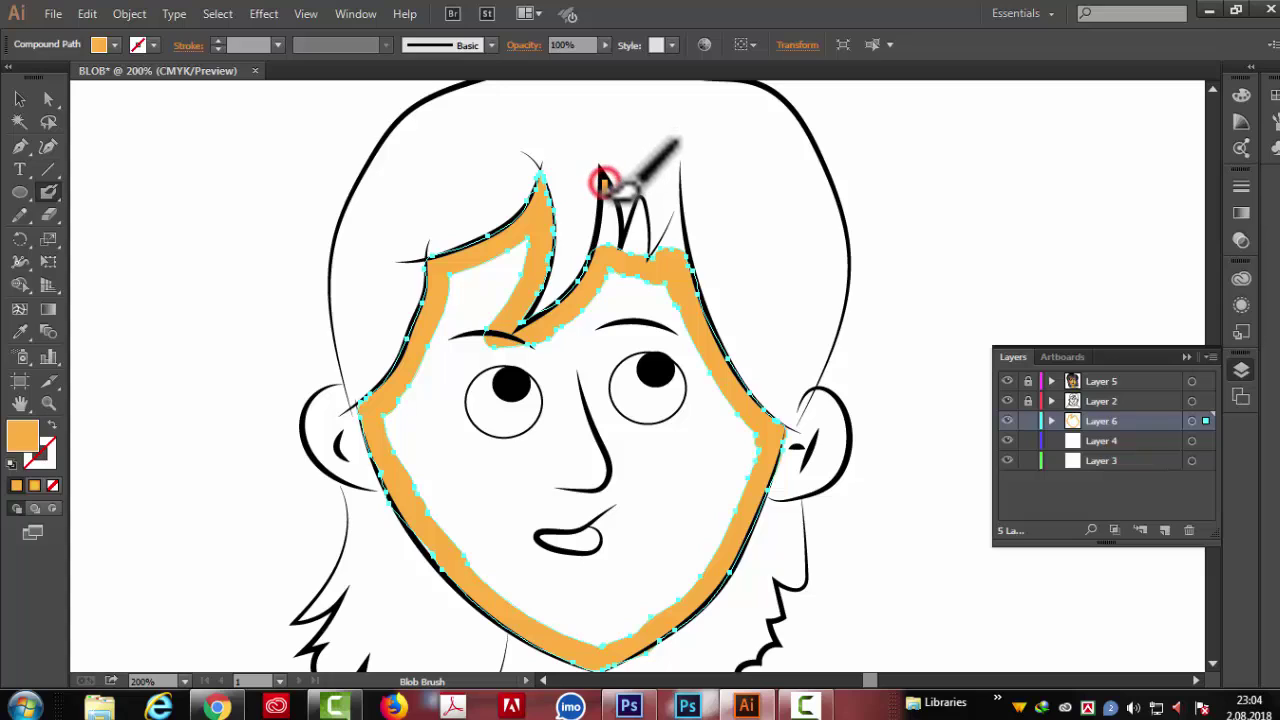
# Step: Paint orange into the hair spikes, undoing one stray stroke down the tuft
pyautogui.moveTo(600, 180); pyautogui.dragTo(609, 232)
pyautogui.hotkey('ctrl', 'z')
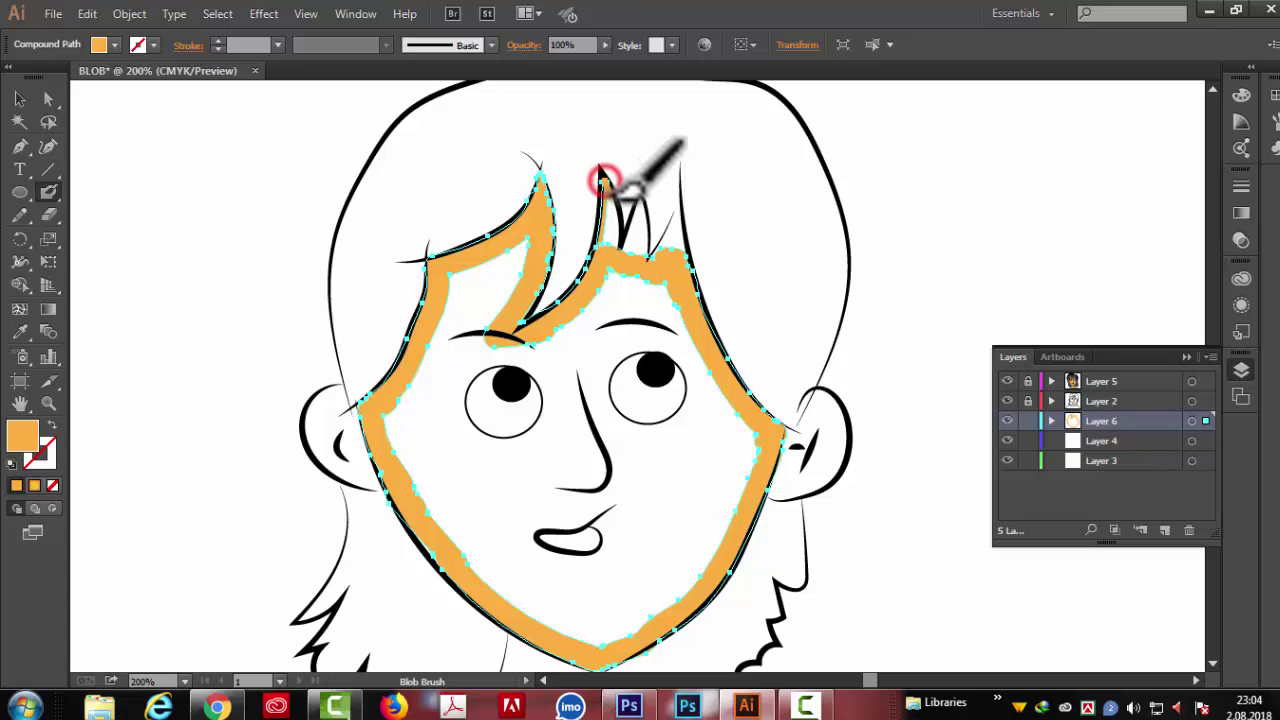
pyautogui.moveTo(630, 245); pyautogui.dragTo(648, 205)
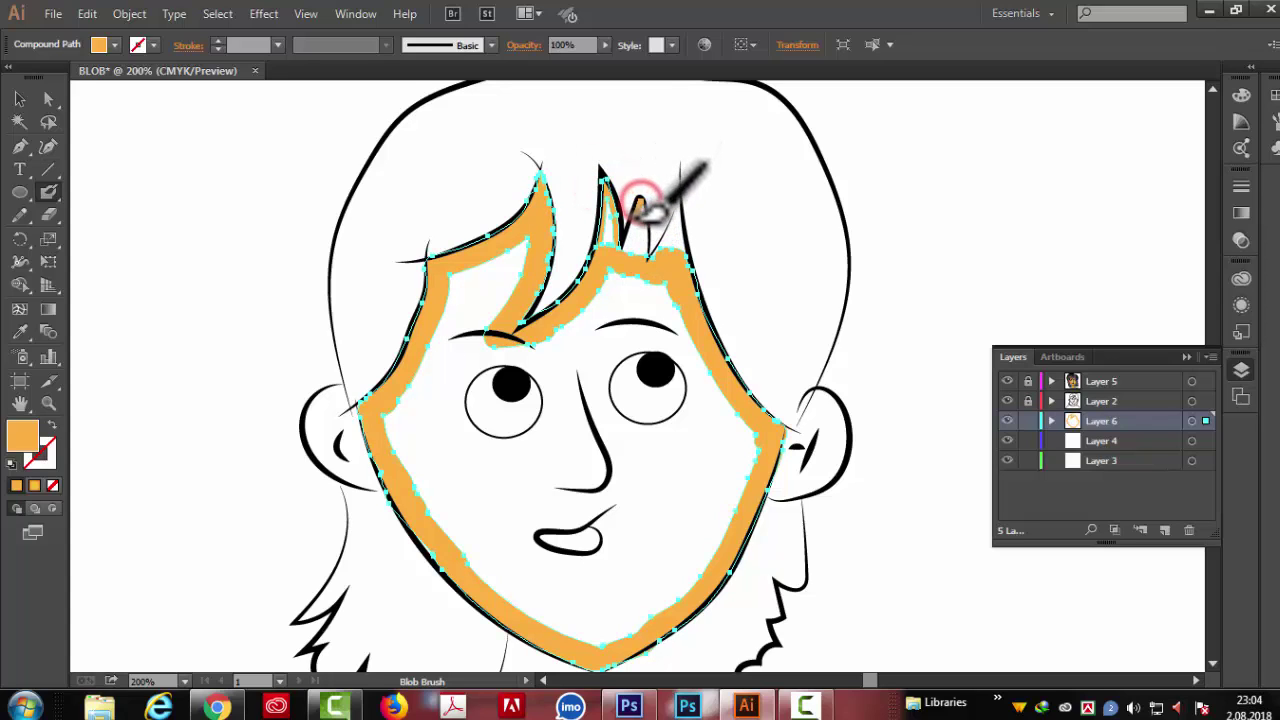
pyautogui.moveTo(636, 248); pyautogui.dragTo(642, 200)
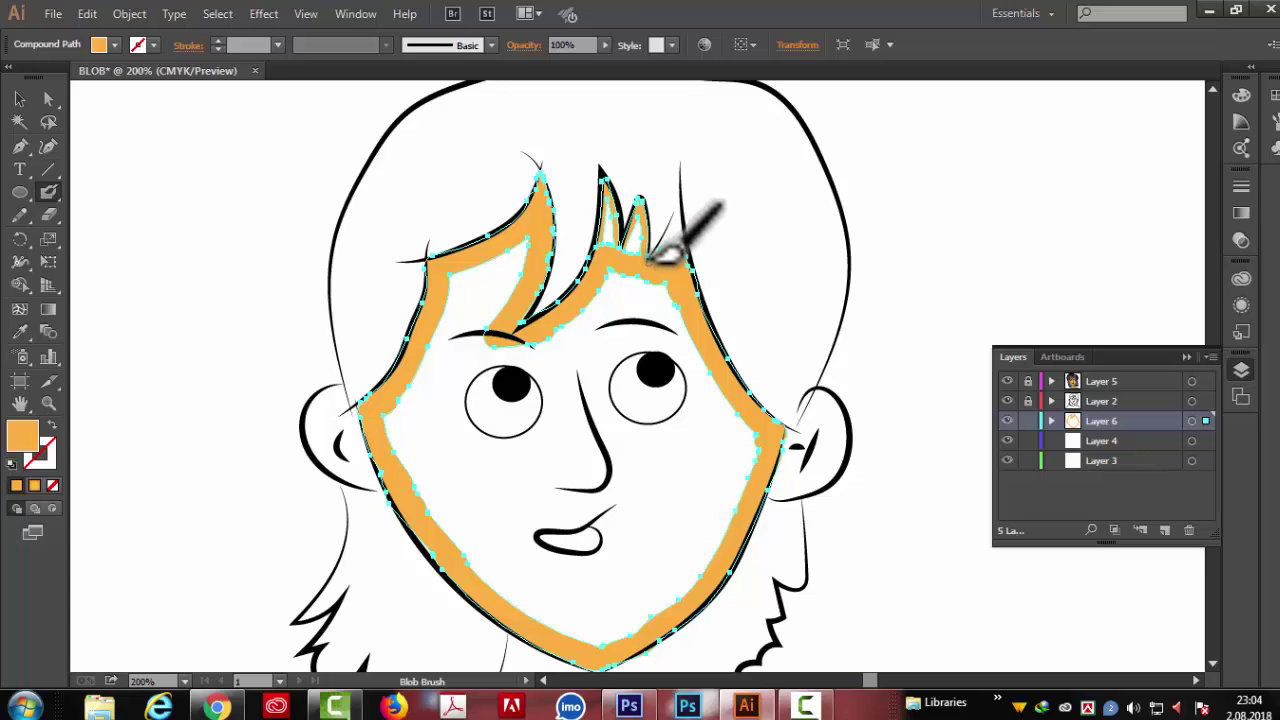
pyautogui.moveTo(648, 262); pyautogui.dragTo(684, 212)
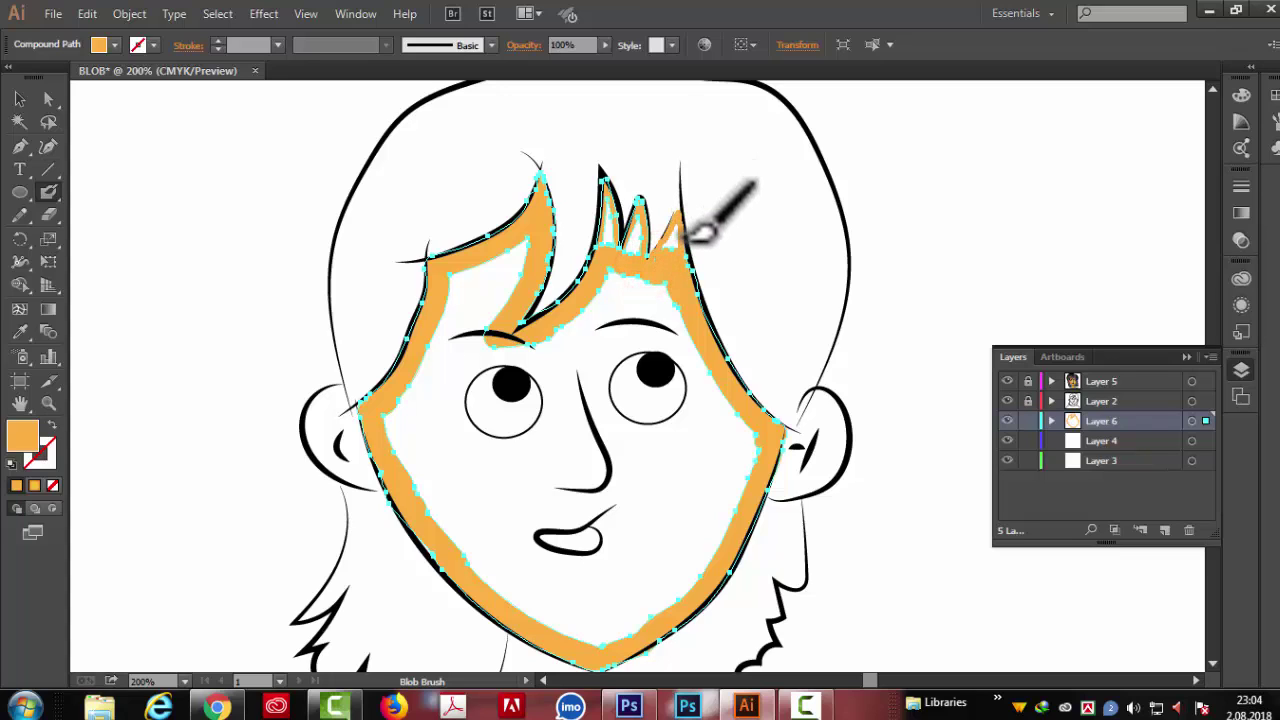
pyautogui.moveTo(697, 220); pyautogui.dragTo(683, 215)
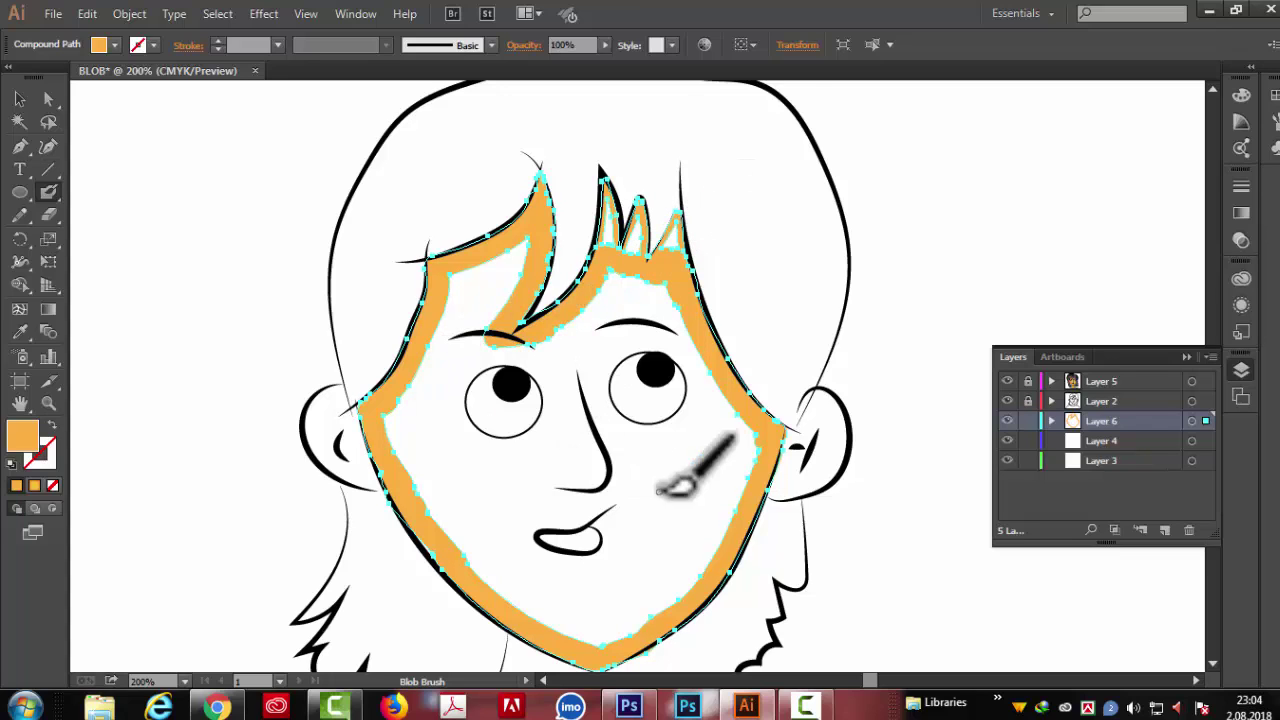
pyautogui.scroll(-2, 668, 455)
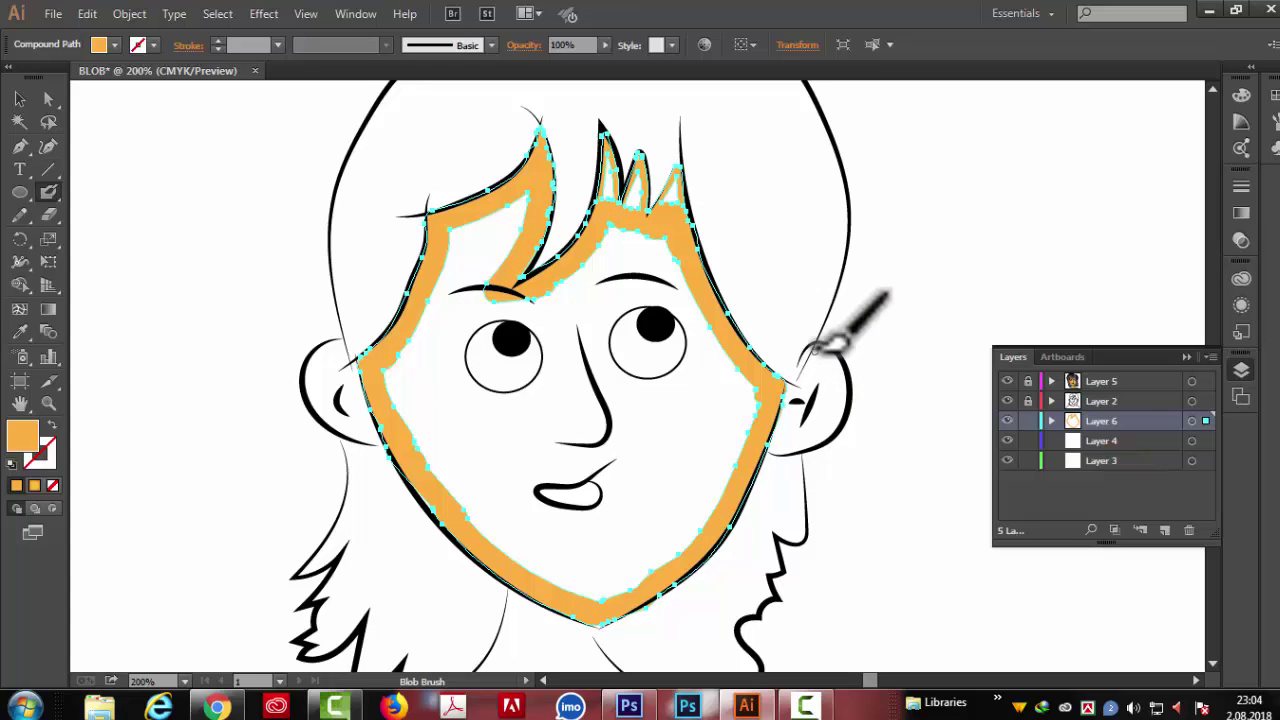
# Step: Paint orange around the right ear and the left ear's outer edge, undoing the left stroke
pyautogui.moveTo(818, 349)
pyautogui.mouseDown()
pyautogui.moveTo(852, 362)
pyautogui.moveTo(838, 374)
pyautogui.moveTo(858, 358)
pyautogui.moveTo(848, 346)
pyautogui.mouseUp()
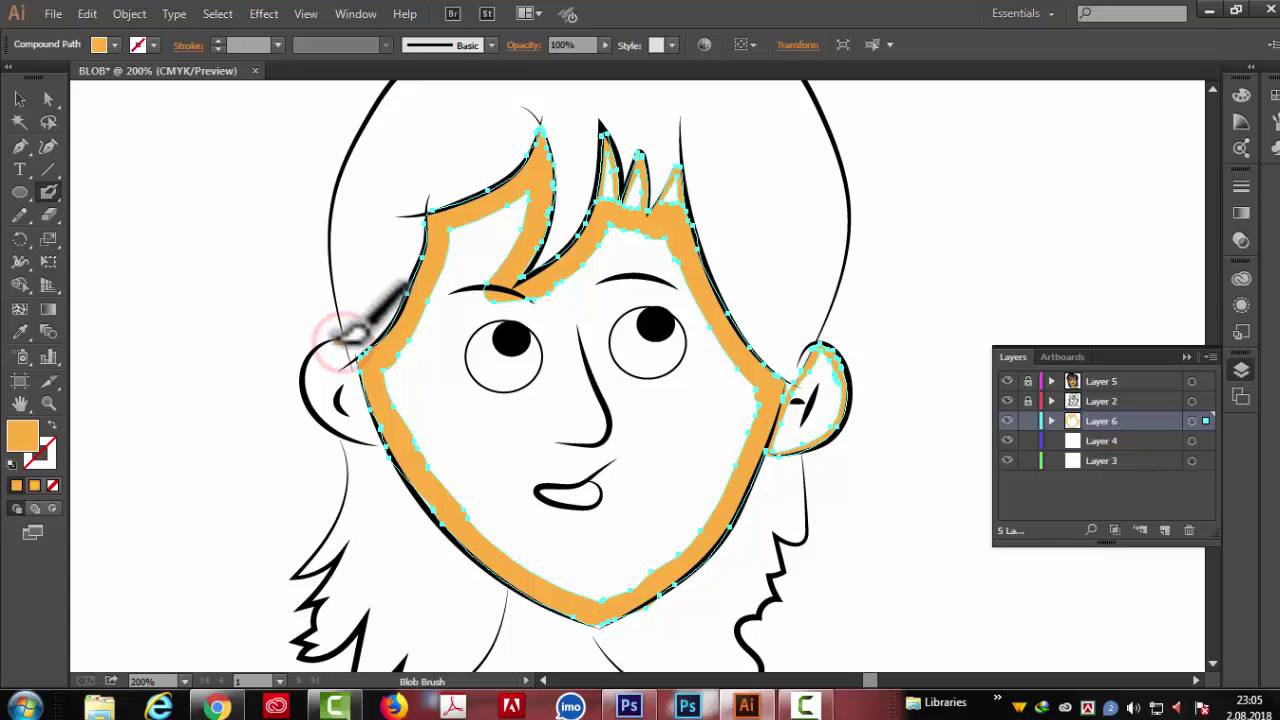
pyautogui.moveTo(325, 352); pyautogui.dragTo(333, 387)
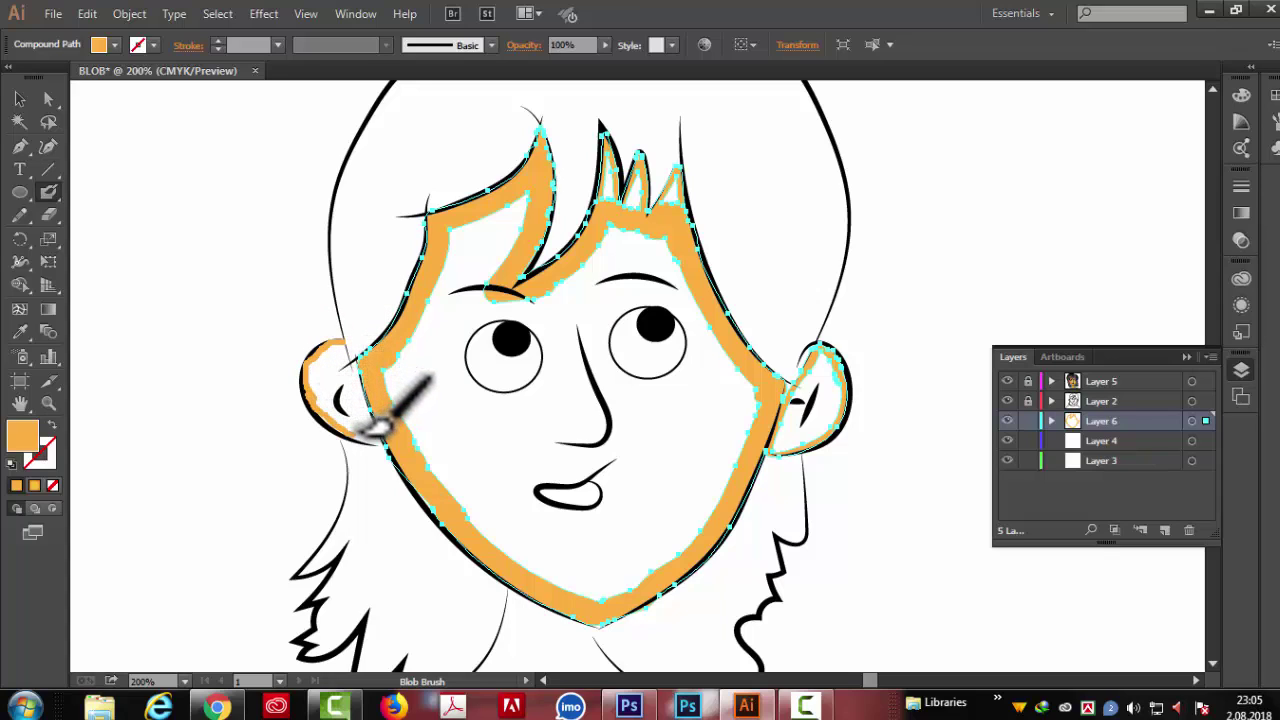
pyautogui.hotkey('ctrl', 'z')
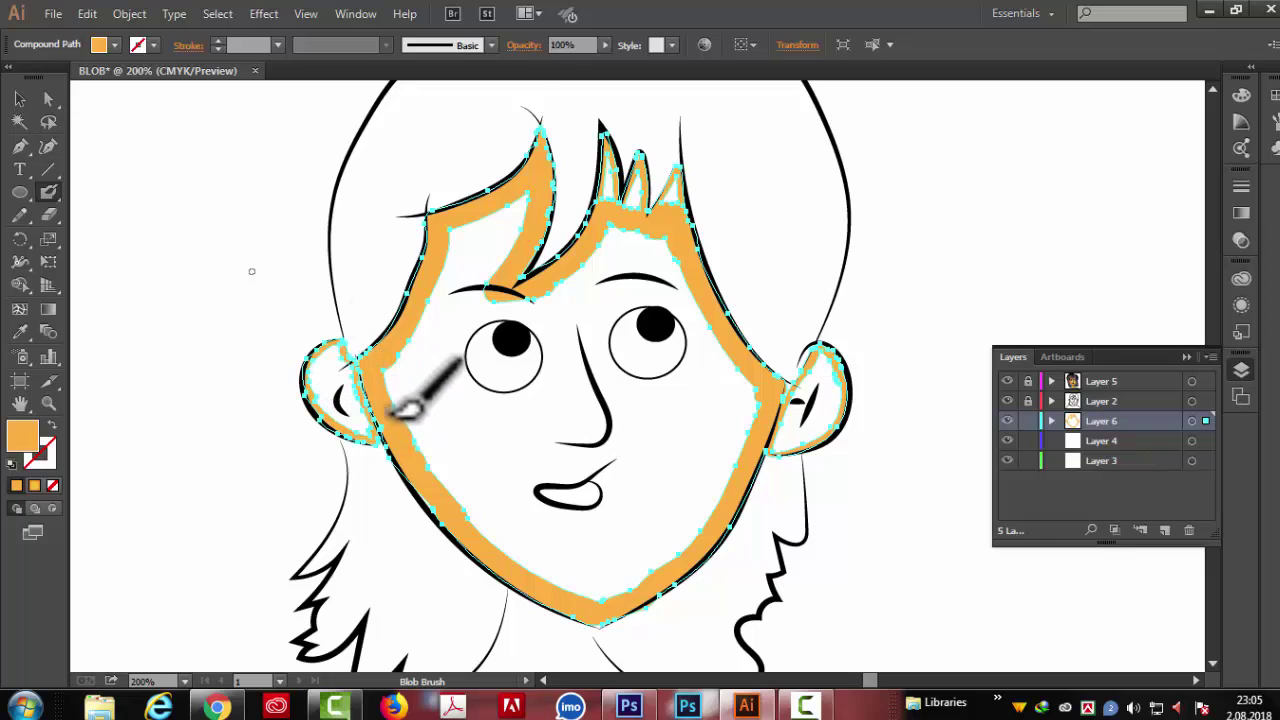
pyautogui.scroll(-1, 425, 400)
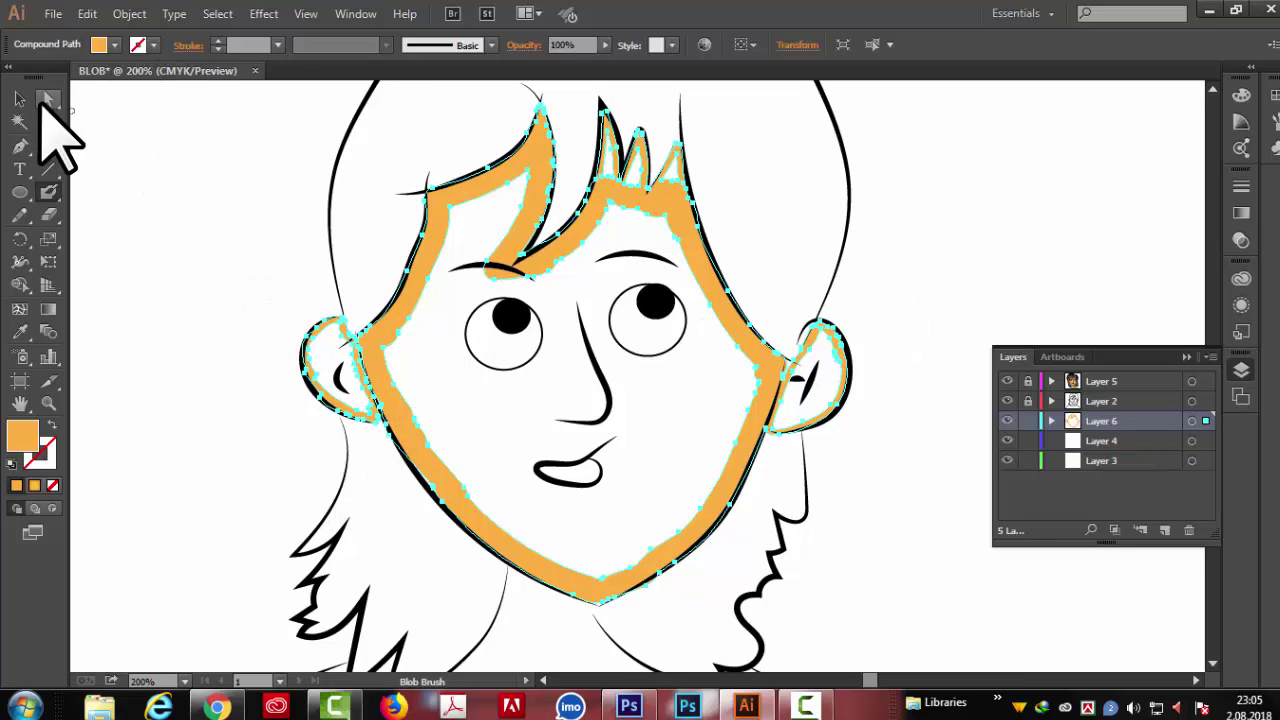
# Step: With Direct Selection, select the orange outline's inner edge and delete that inner subpath
pyautogui.click(48, 100)
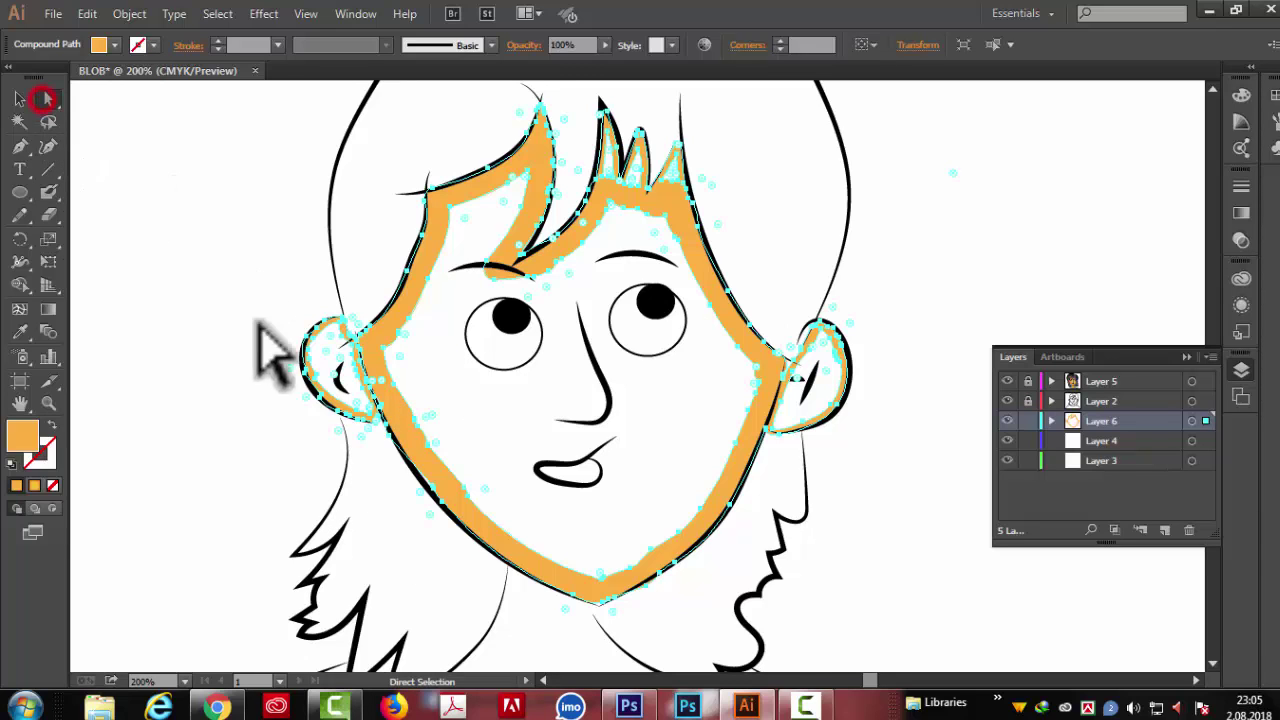
pyautogui.click(982, 220)
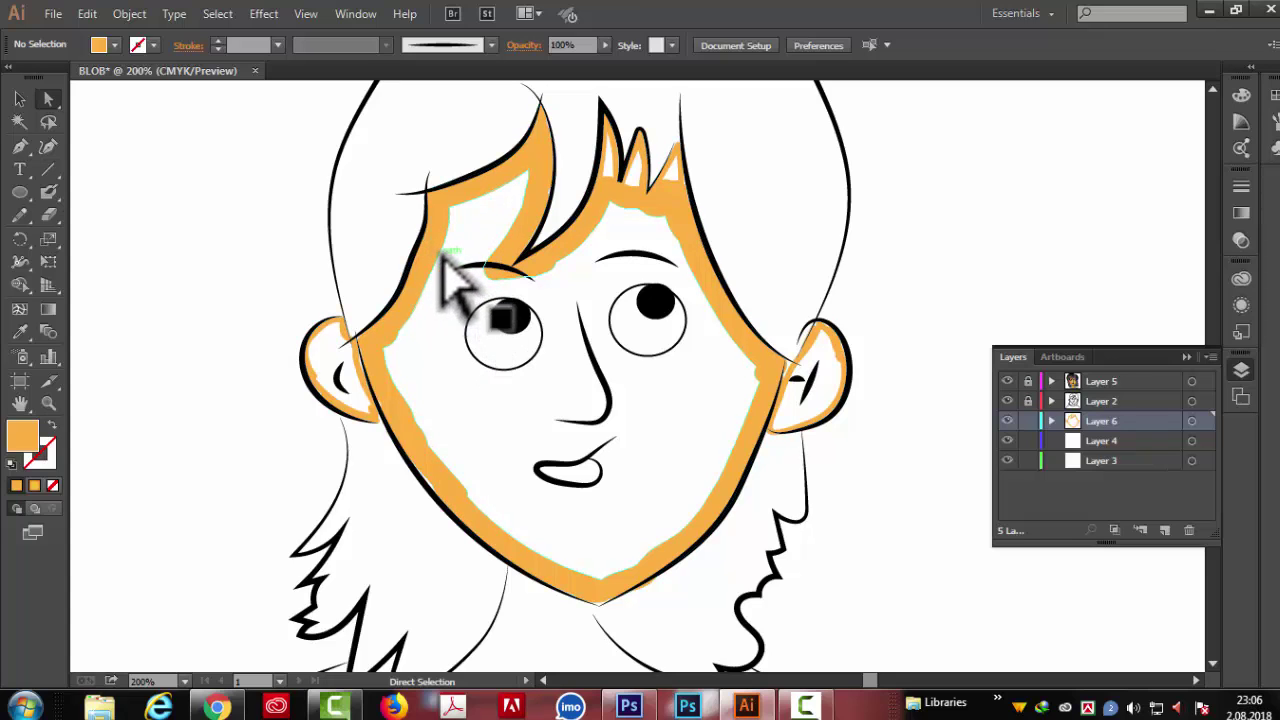
pyautogui.click(440, 254)
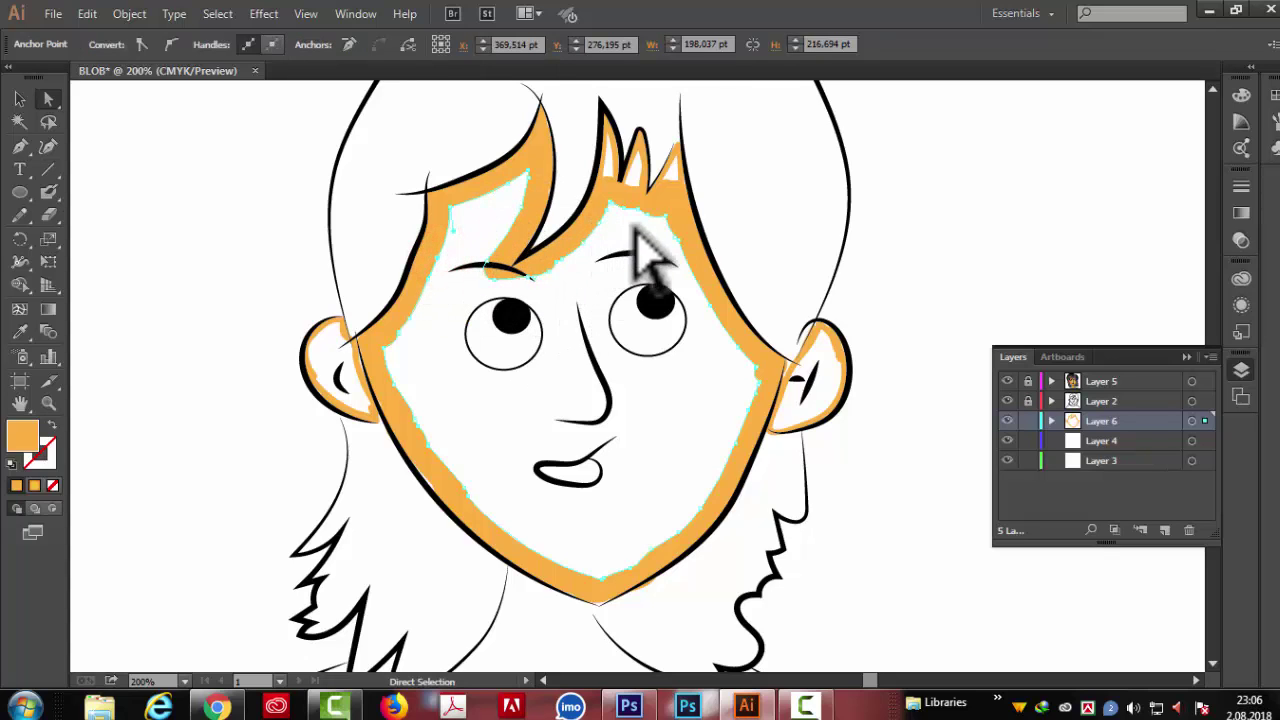
pyautogui.click(532, 180)
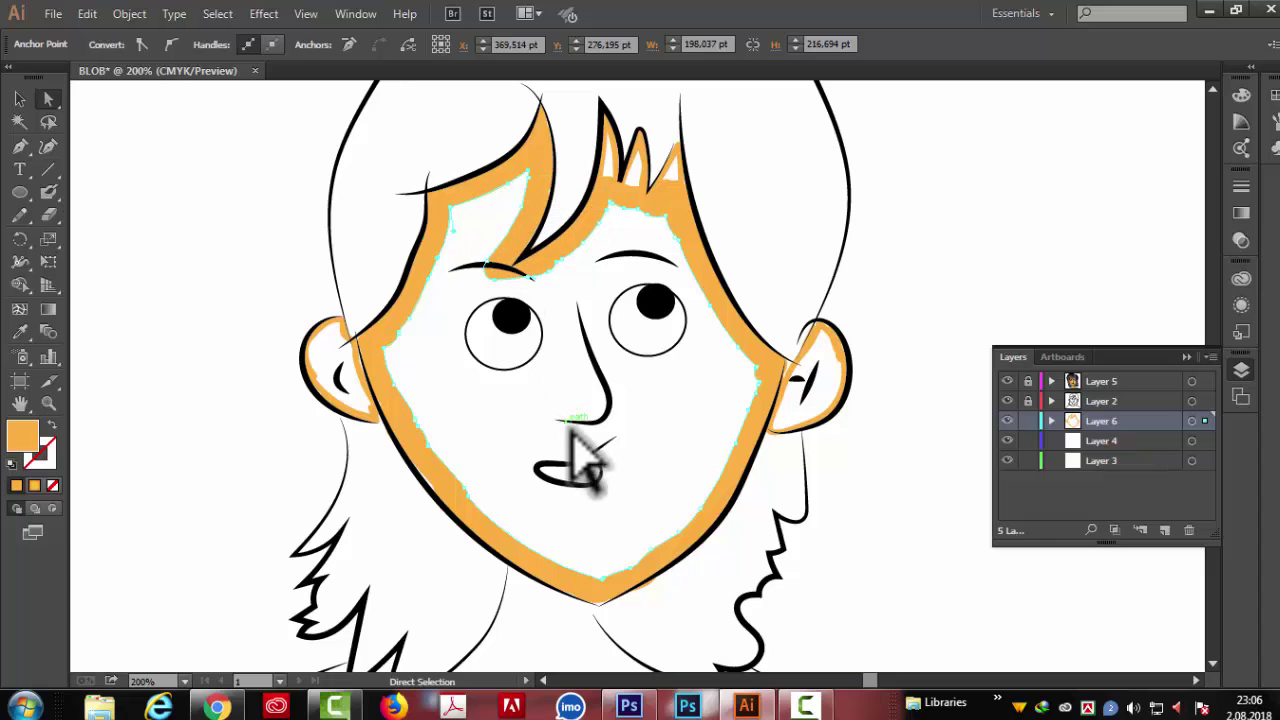
pyautogui.press('Delete')
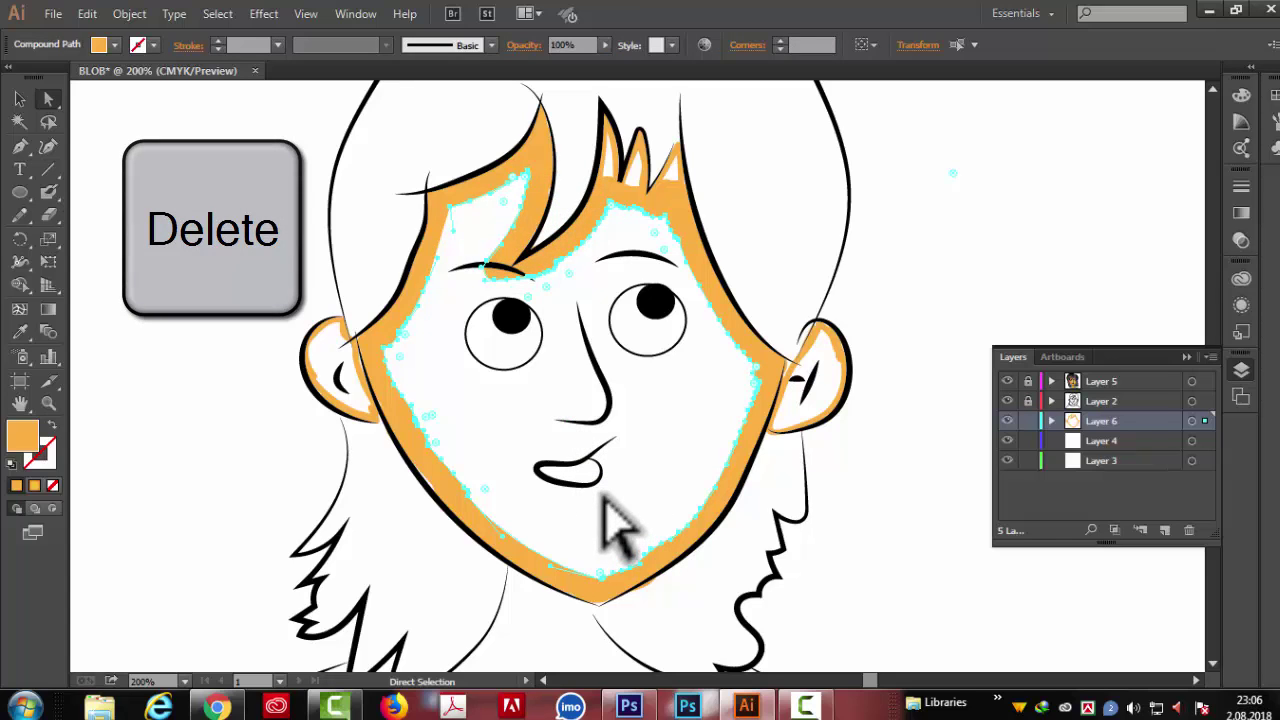
pyautogui.press('Delete')
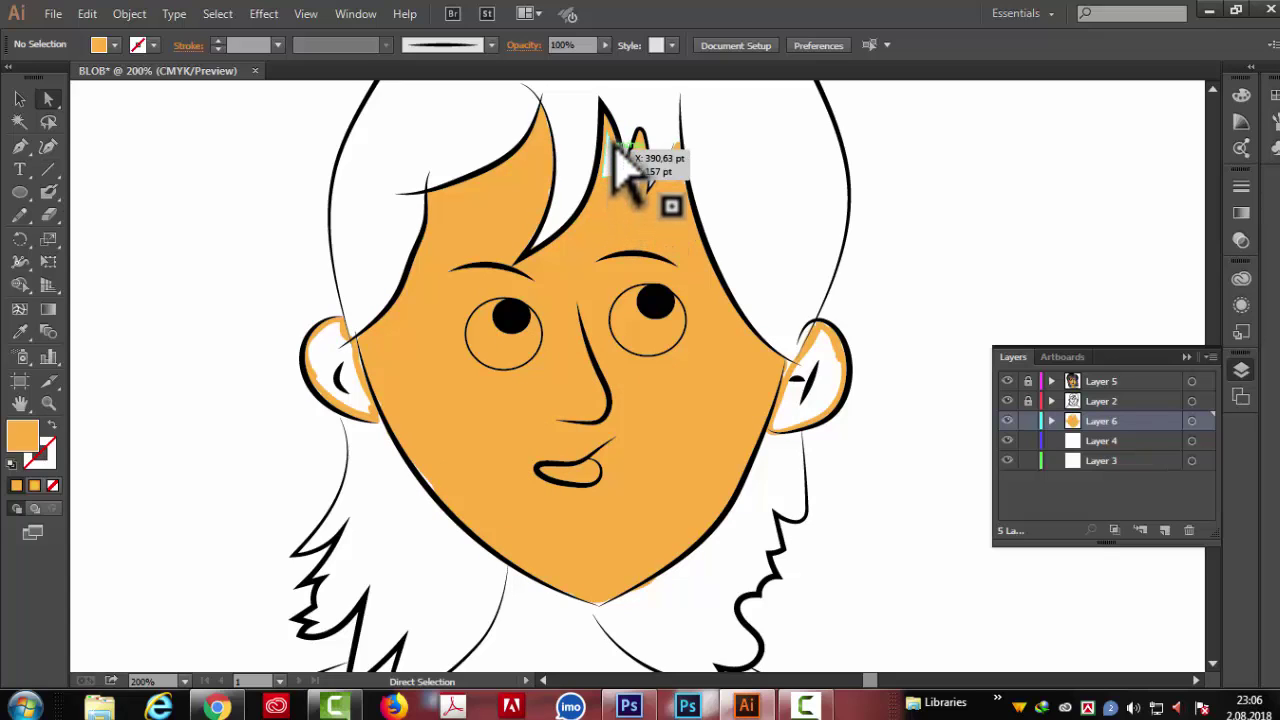
# Step: Delete the three white highlight shapes between the hair spikes
pyautogui.scroll(1, 682, 250)
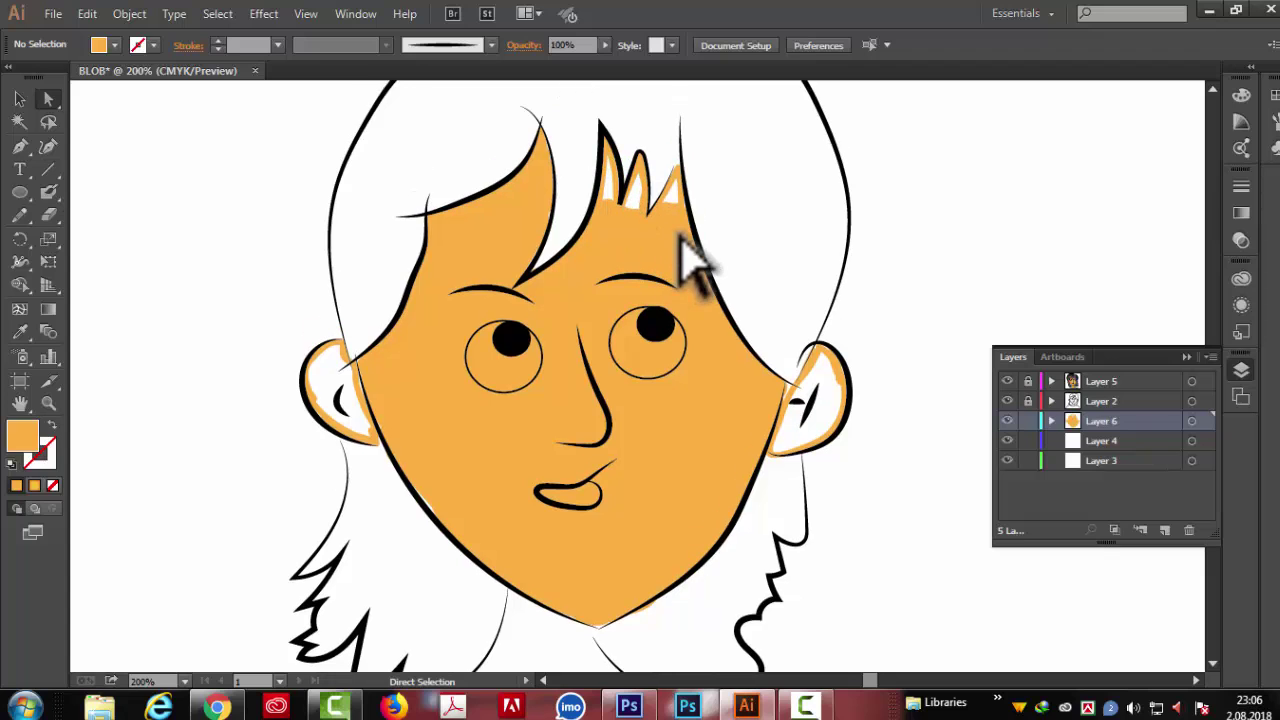
pyautogui.scroll(1, 685, 252)
pyautogui.scroll(1, 712, 265)
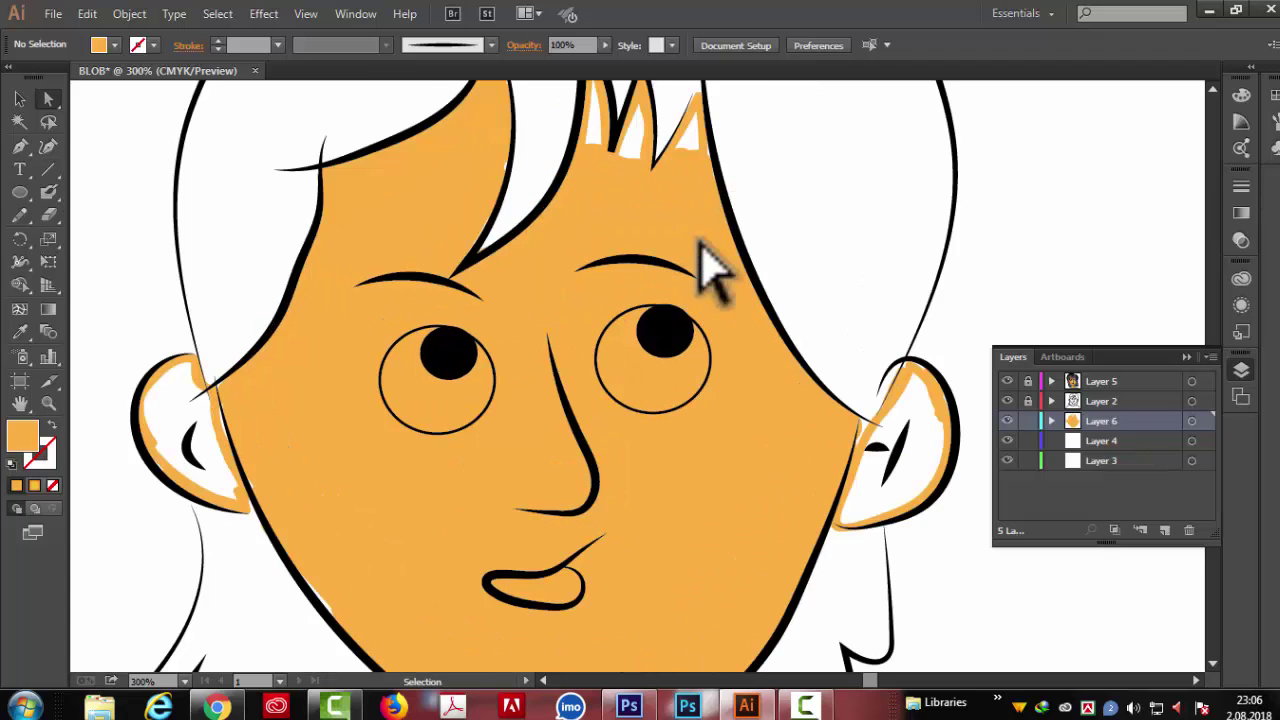
pyautogui.scroll(2, 770, 230)
pyautogui.scroll(1, 770, 230)
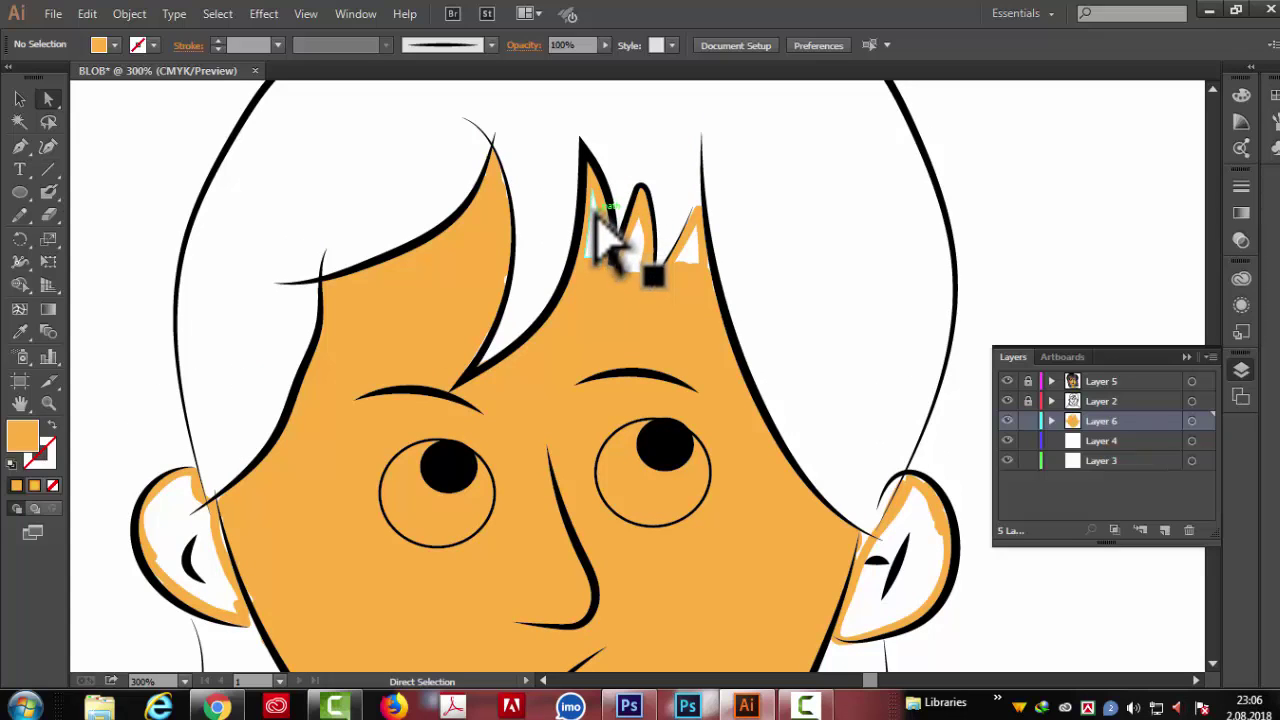
pyautogui.click(599, 220)
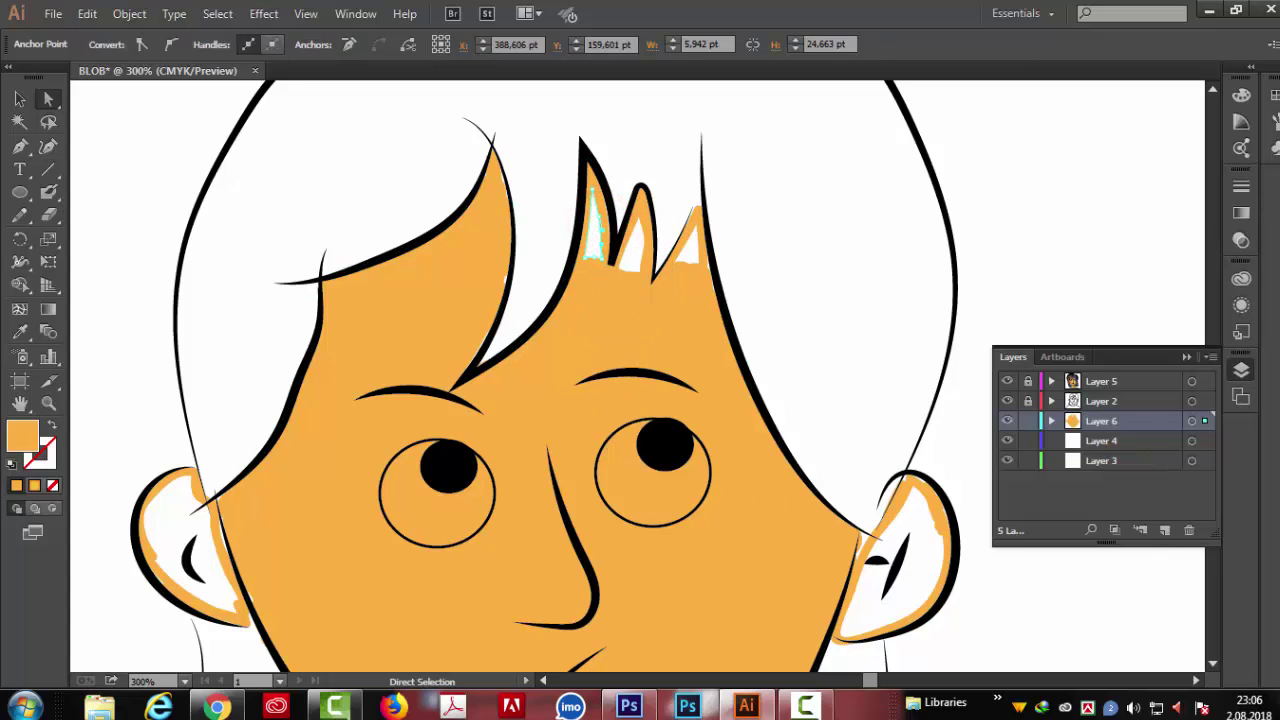
pyautogui.press('Delete')
pyautogui.press('Delete')
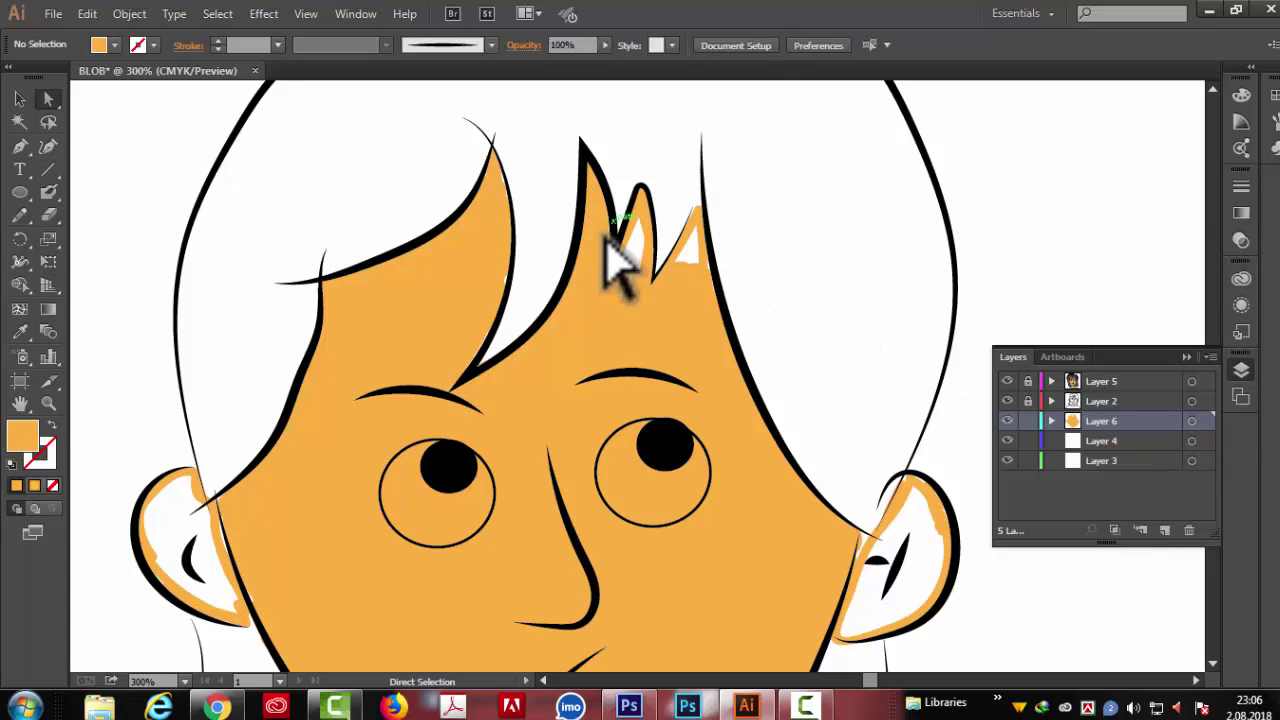
pyautogui.moveTo(652, 270); pyautogui.dragTo(645, 265)
pyautogui.click(645, 265)
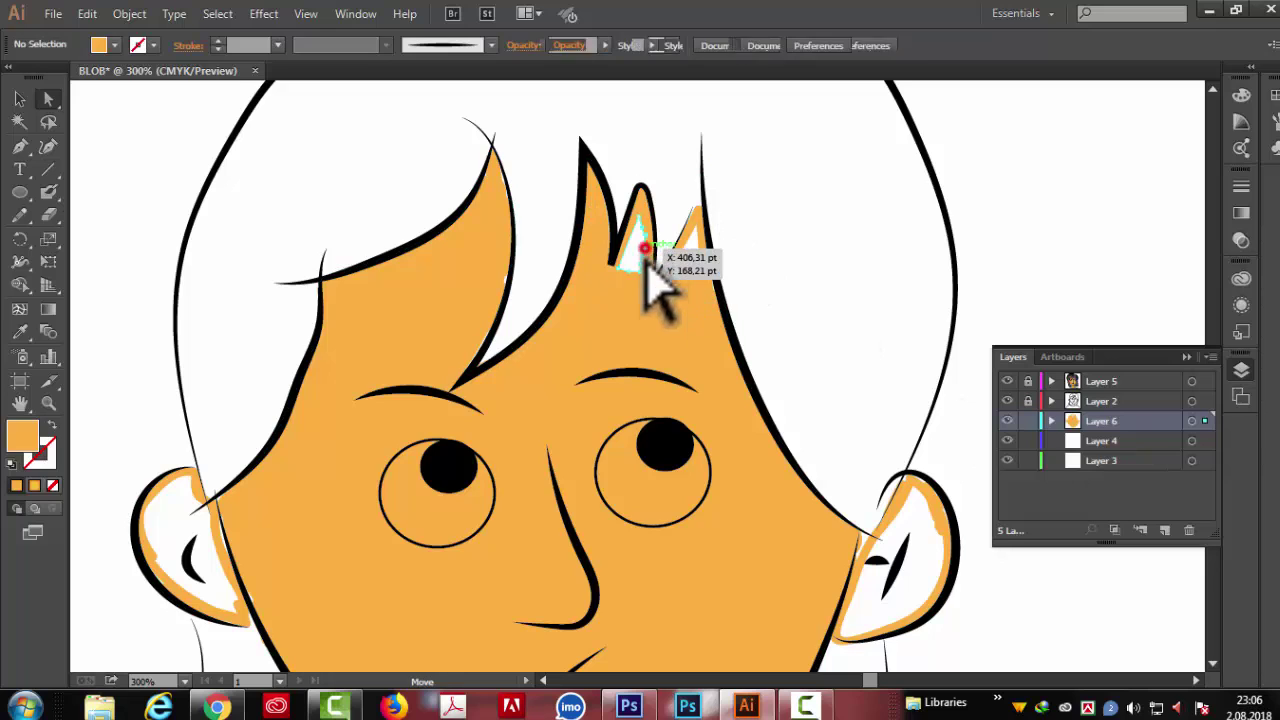
pyautogui.press('Delete')
pyautogui.press('Delete')
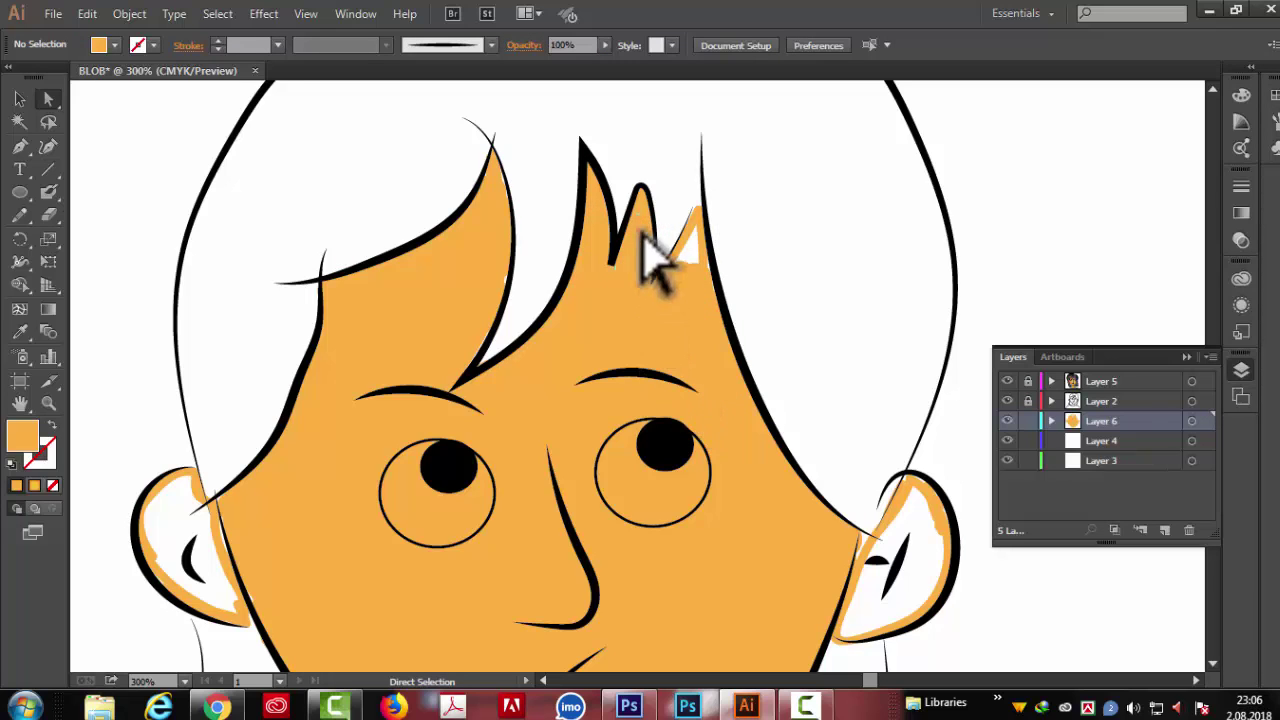
pyautogui.click(698, 262)
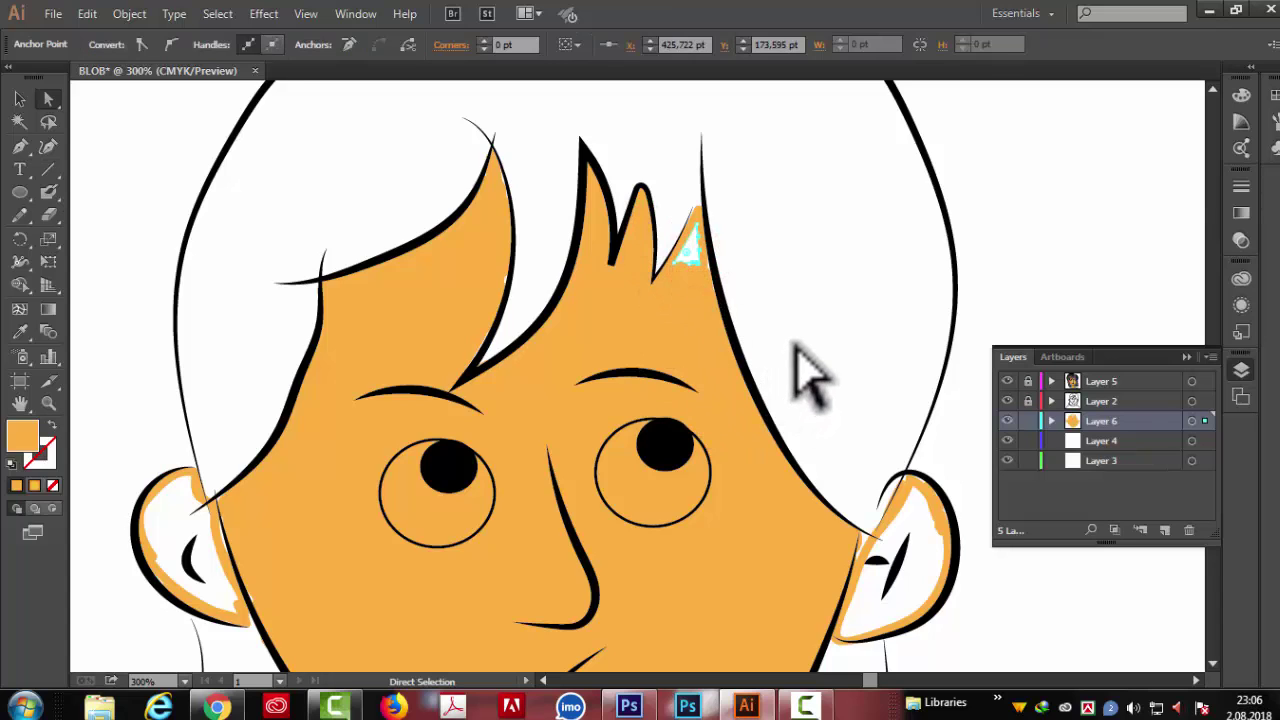
pyautogui.press('Delete')
pyautogui.press('Delete')
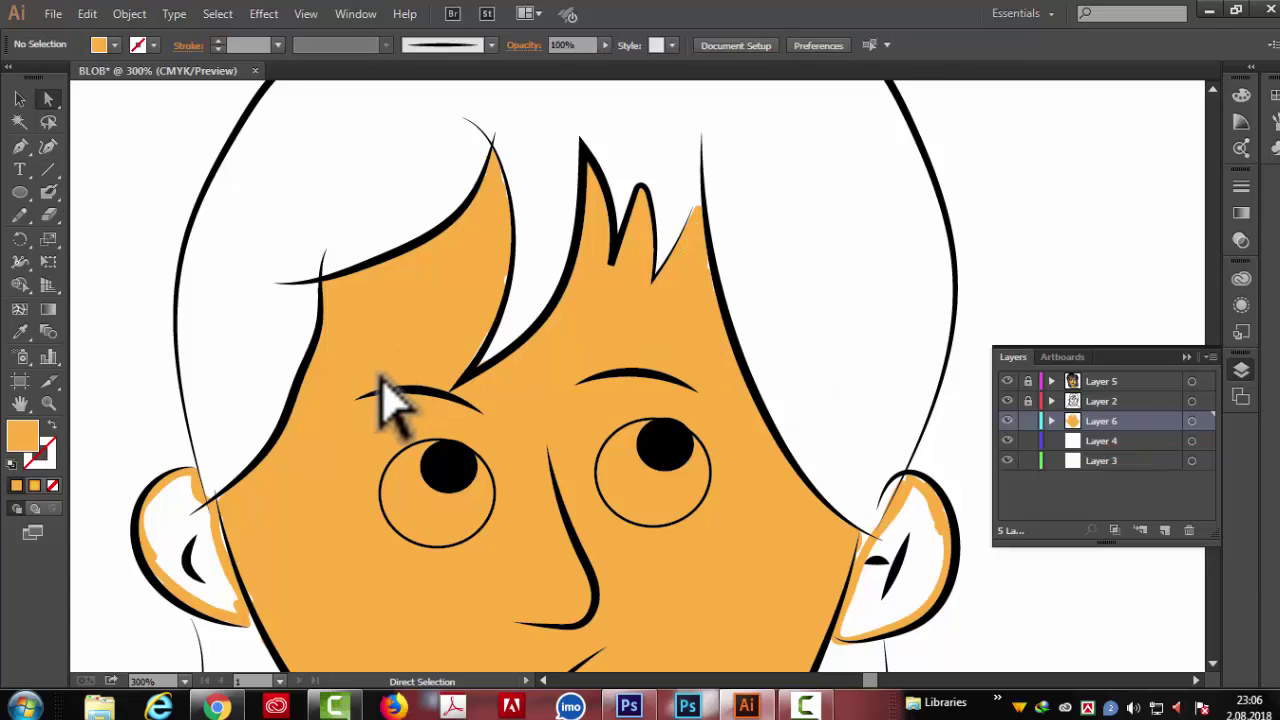
# Step: Delete the white highlights inside both ears, then zoom out to 150%
pyautogui.scroll(-1, 383, 392)
pyautogui.click(937, 487)
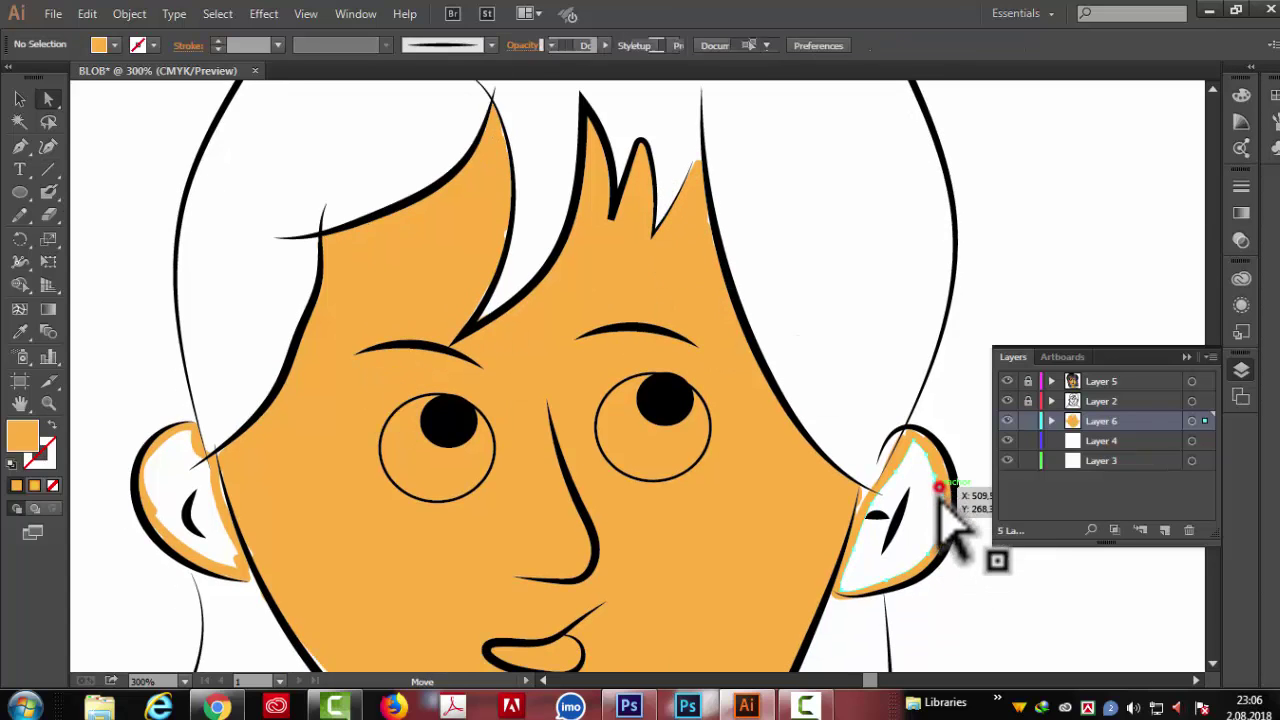
pyautogui.press('Delete')
pyautogui.press('Delete')
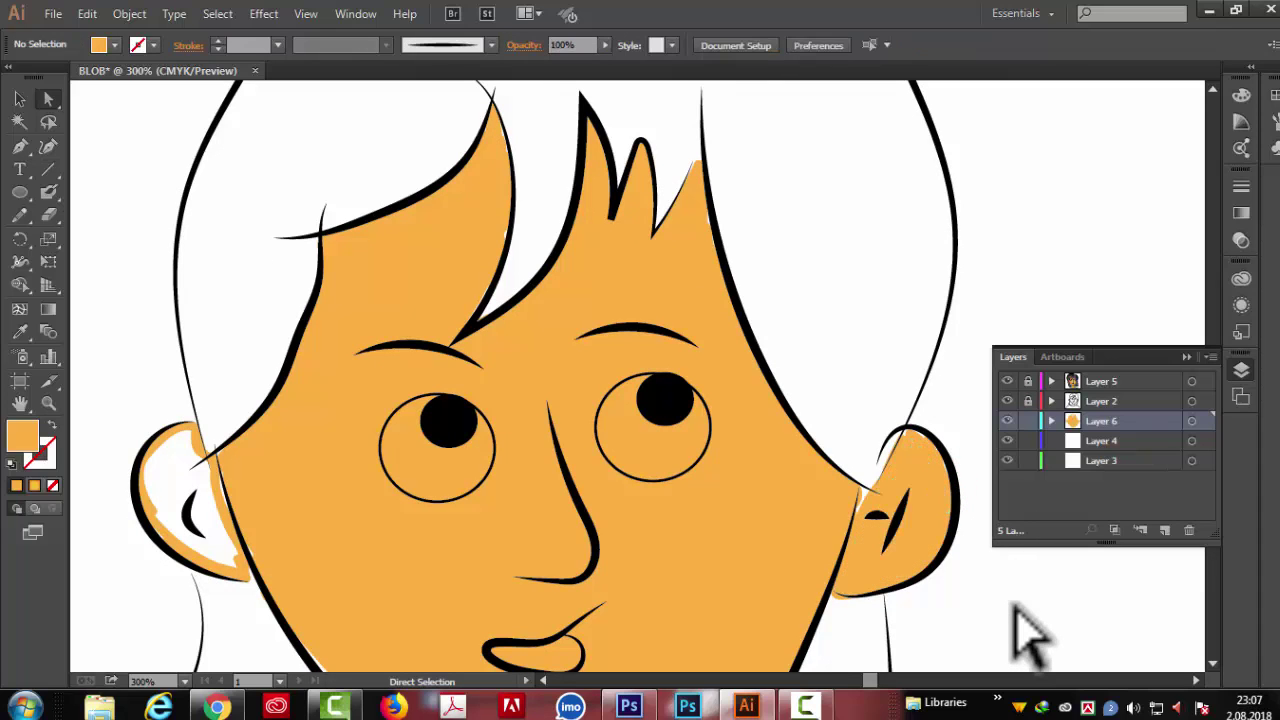
pyautogui.scroll(-1, 1012, 620)
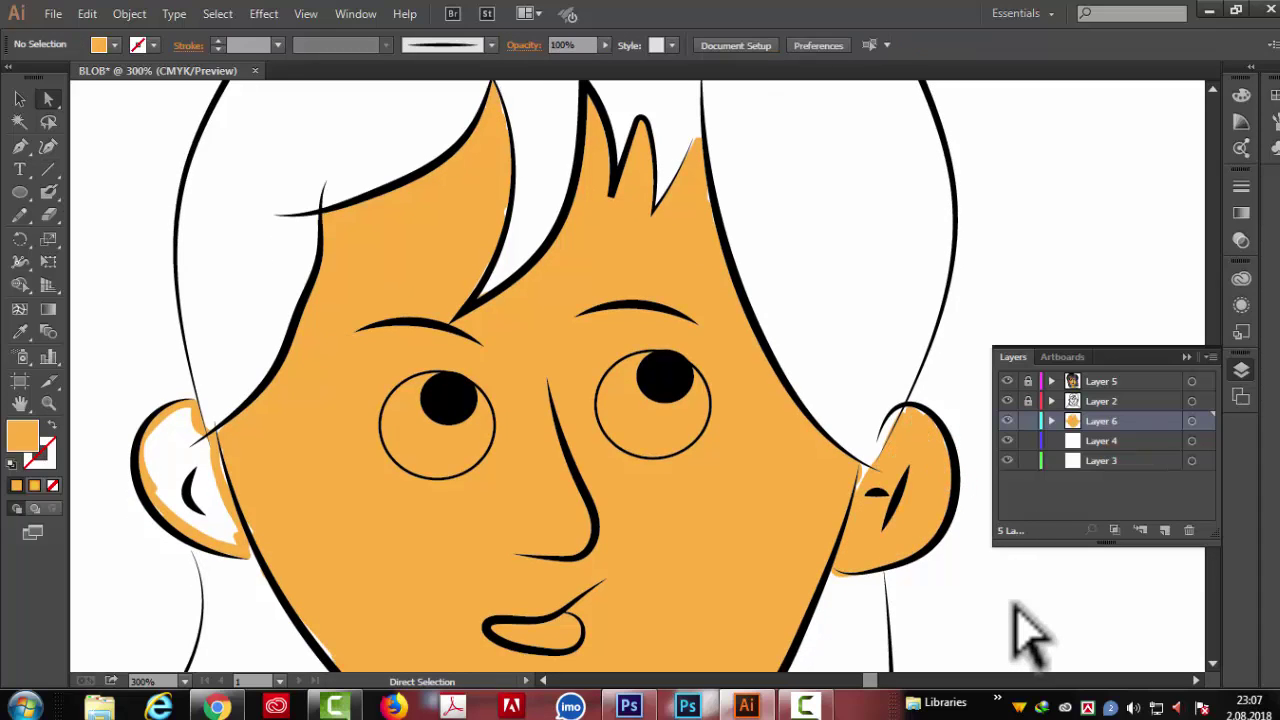
pyautogui.click(152, 481)
pyautogui.press('Delete')
pyautogui.press('Delete')
pyautogui.scroll(-1, 386, 530)
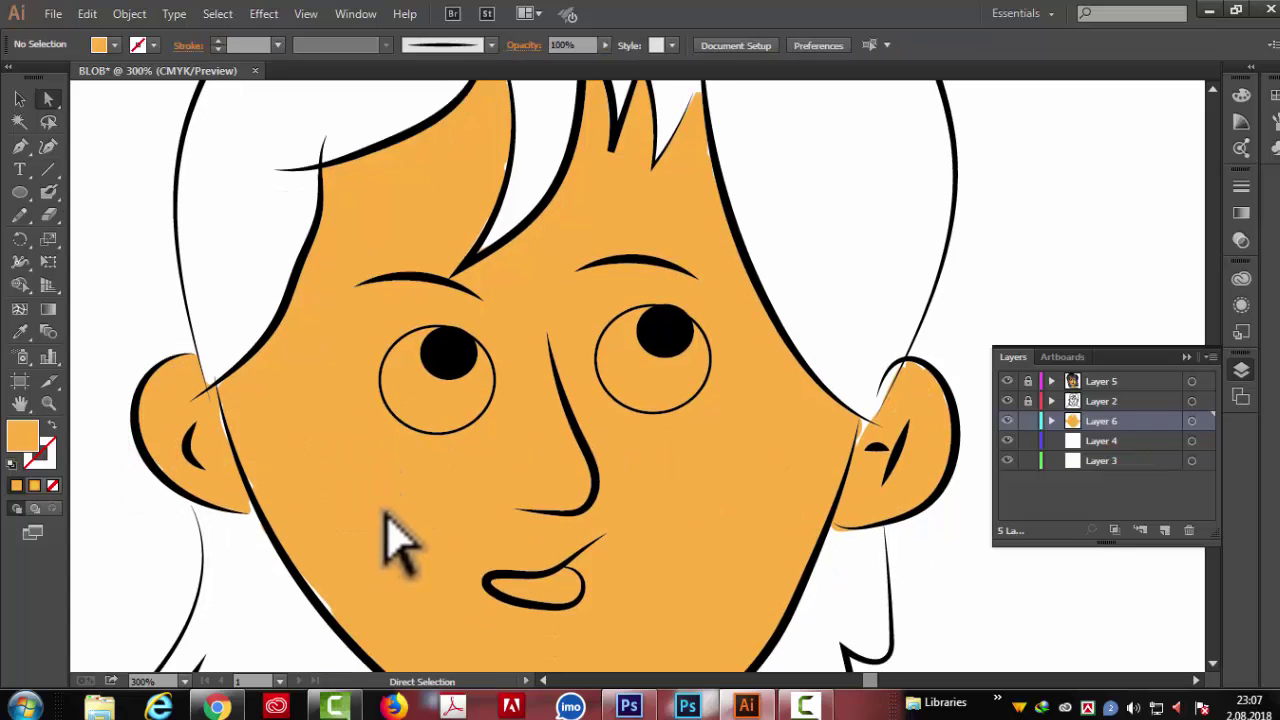
pyautogui.scroll(-3, 395, 535)
pyautogui.scroll(2, 398, 532)
pyautogui.scroll(2, 400, 530)
pyautogui.scroll(-2, 400, 530)
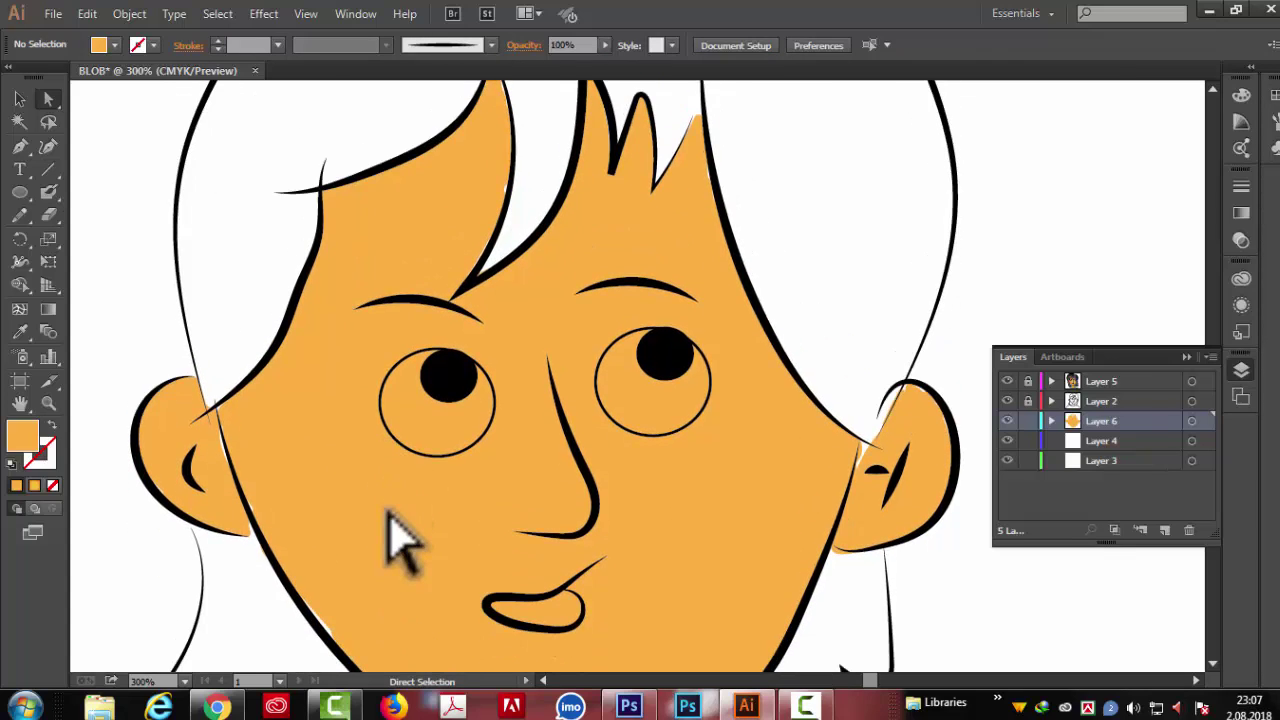
pyautogui.hotkey('ctrl', '-')
pyautogui.hotkey('ctrl', '-')
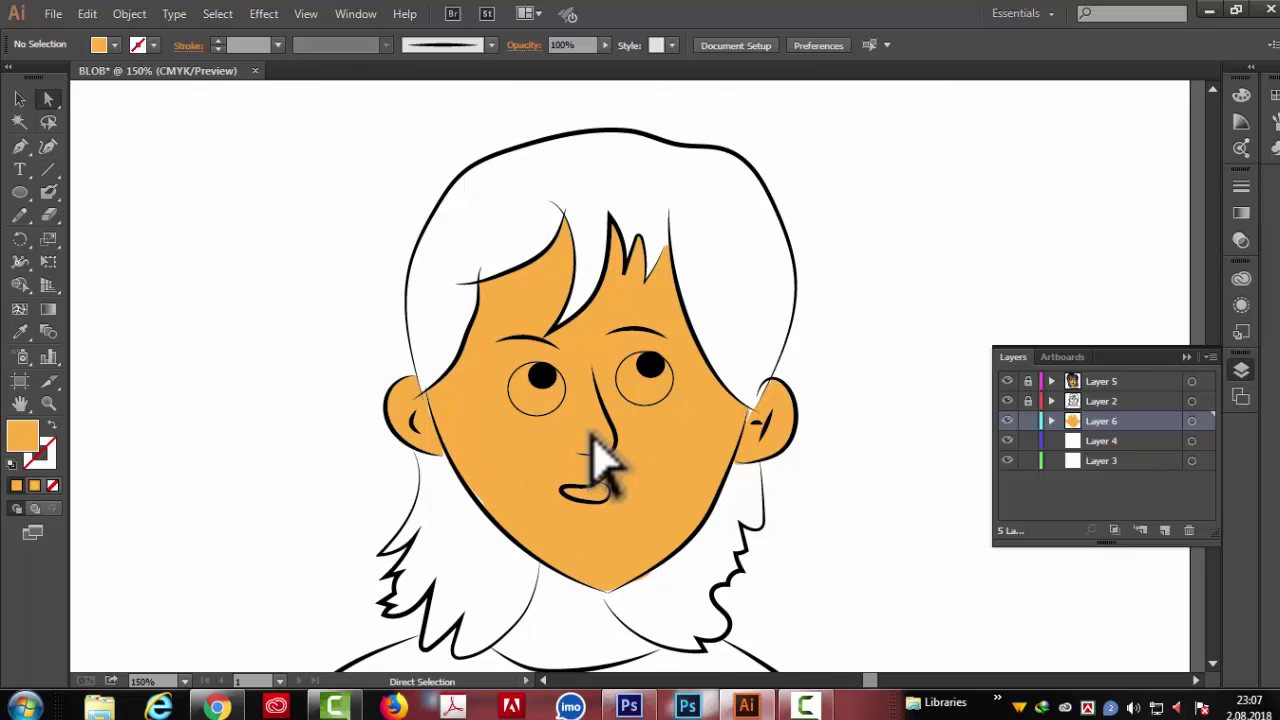
# Step: Target Layer 2 for editing and lock Layer 6 in the Layers panel
pyautogui.scroll(-1, 586, 434)
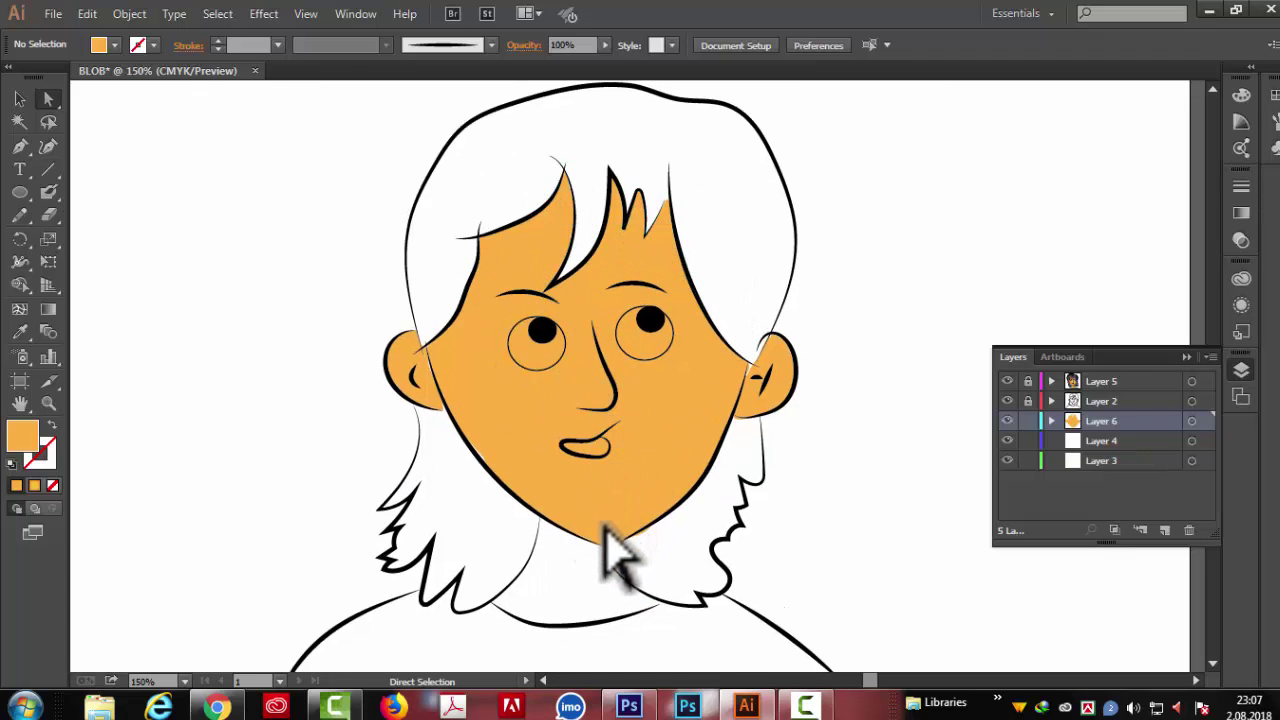
pyautogui.scroll(1, 557, 500)
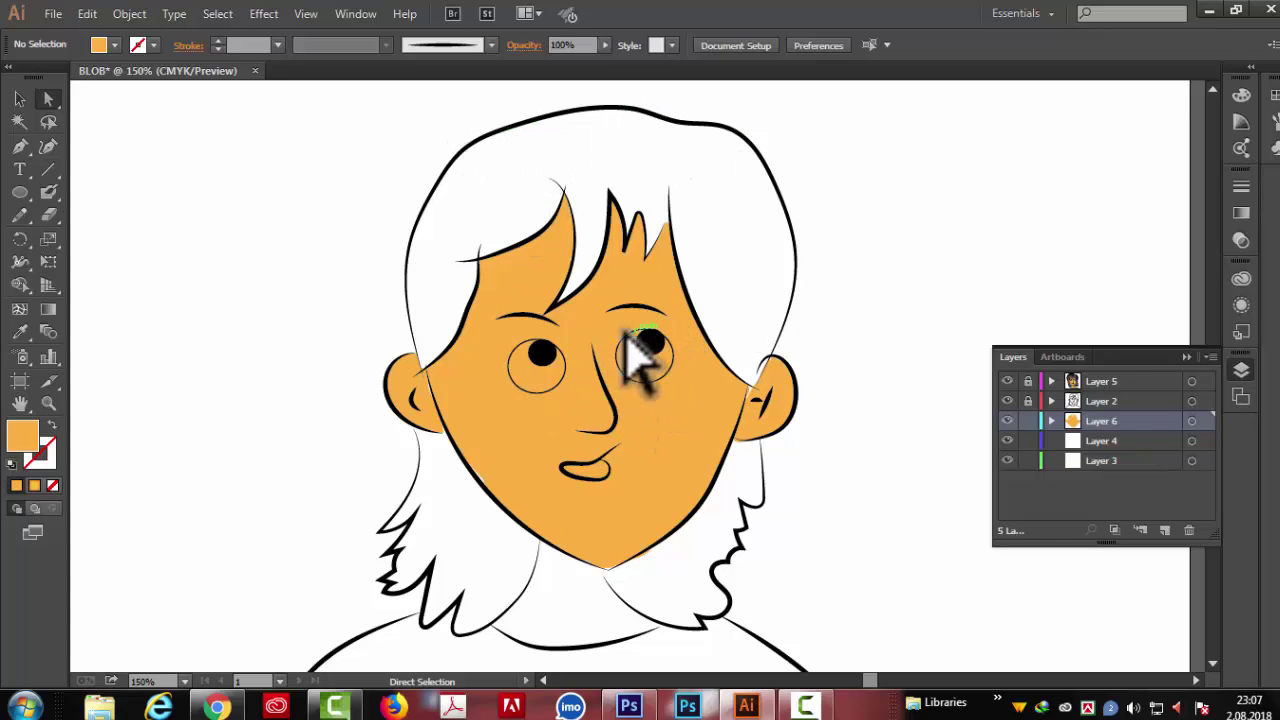
pyautogui.click(1147, 400)
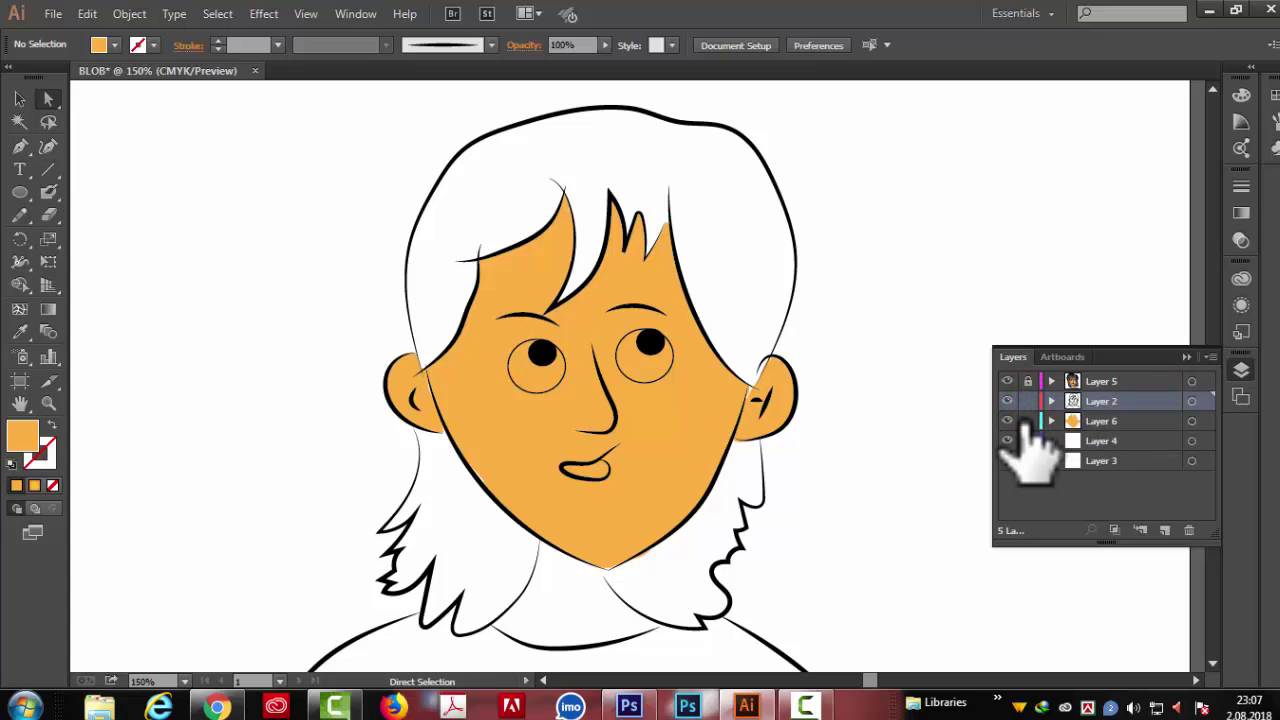
pyautogui.click(1027, 421)
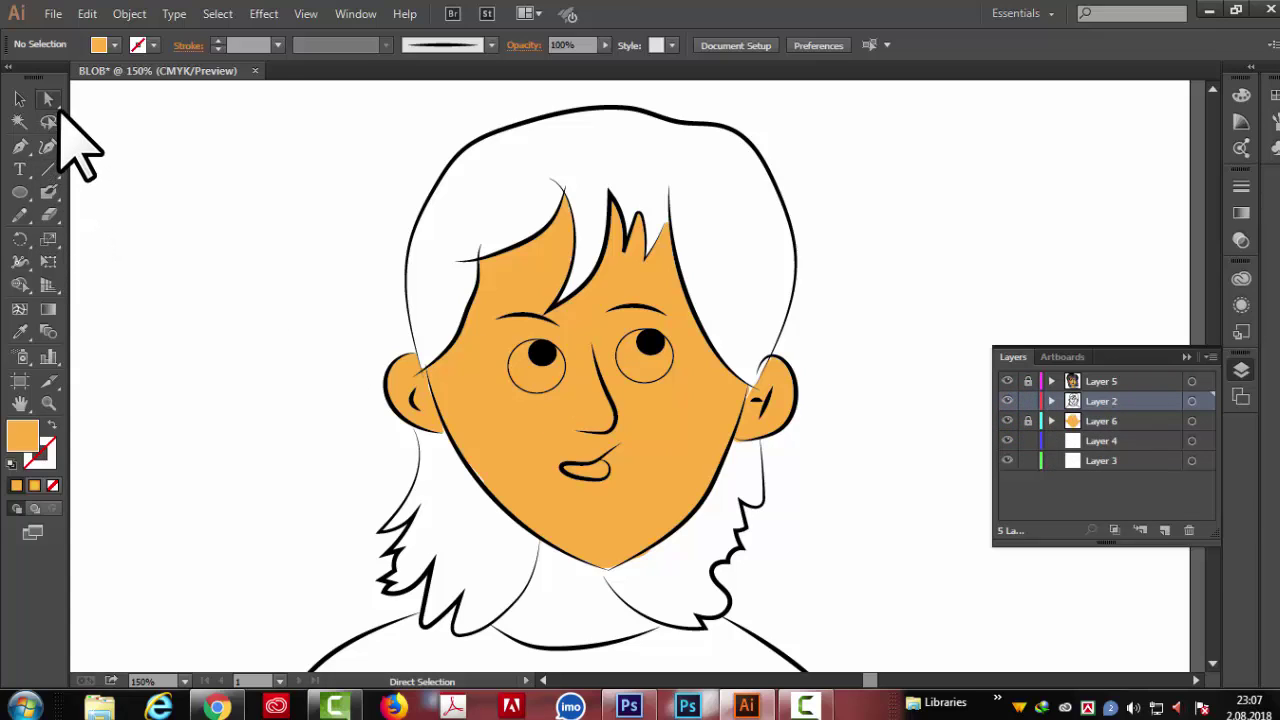
# Step: Give the left and right eye circles a white fill from the Fill swatch list
pyautogui.click(540, 391)
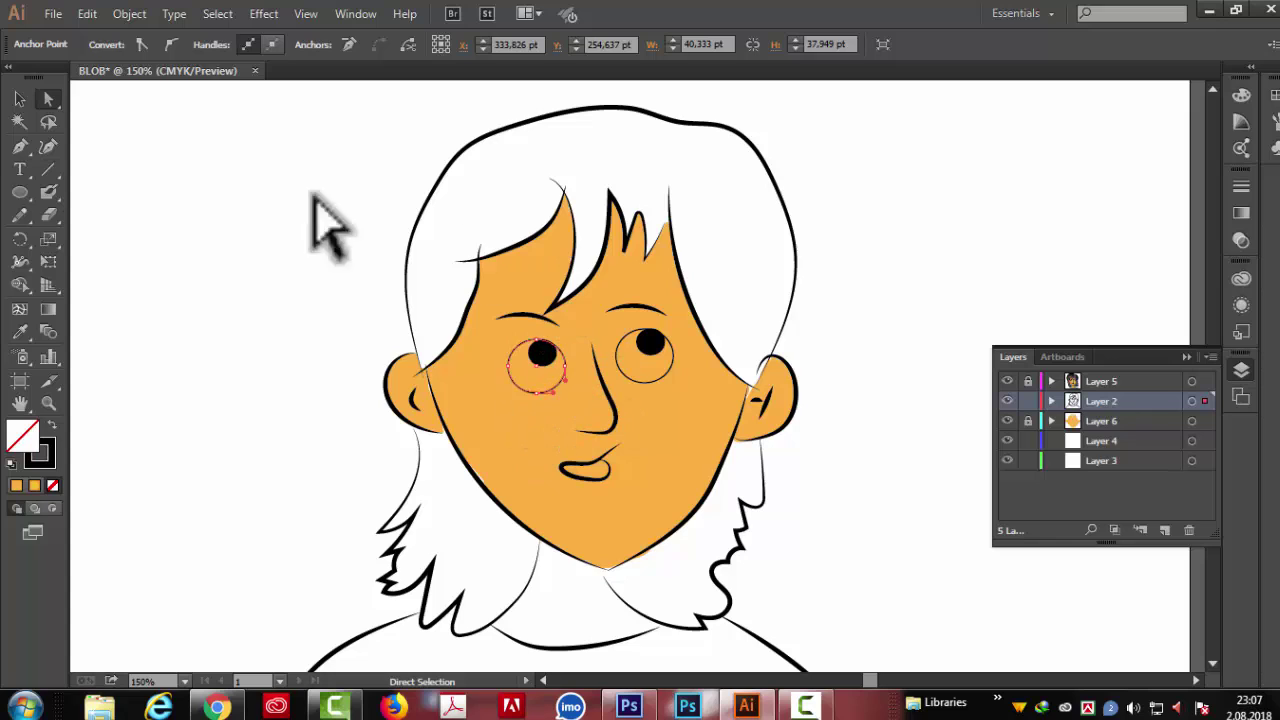
pyautogui.press('v')
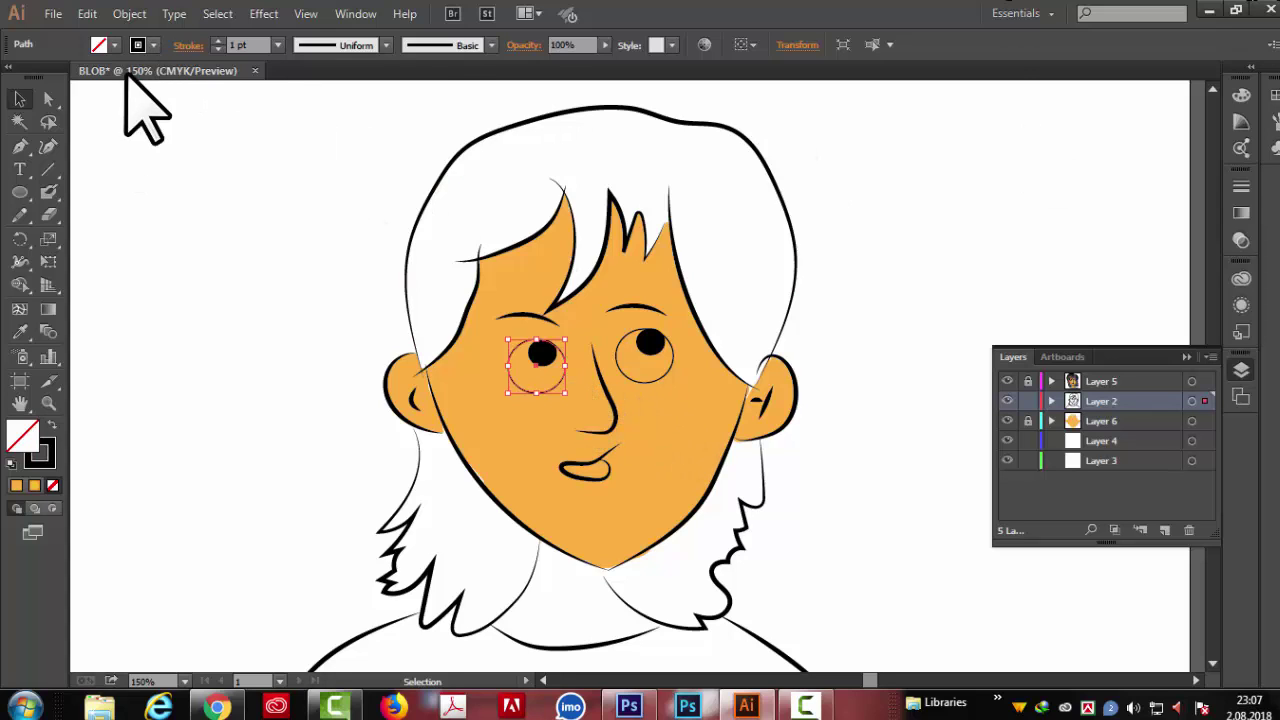
pyautogui.click(115, 45)
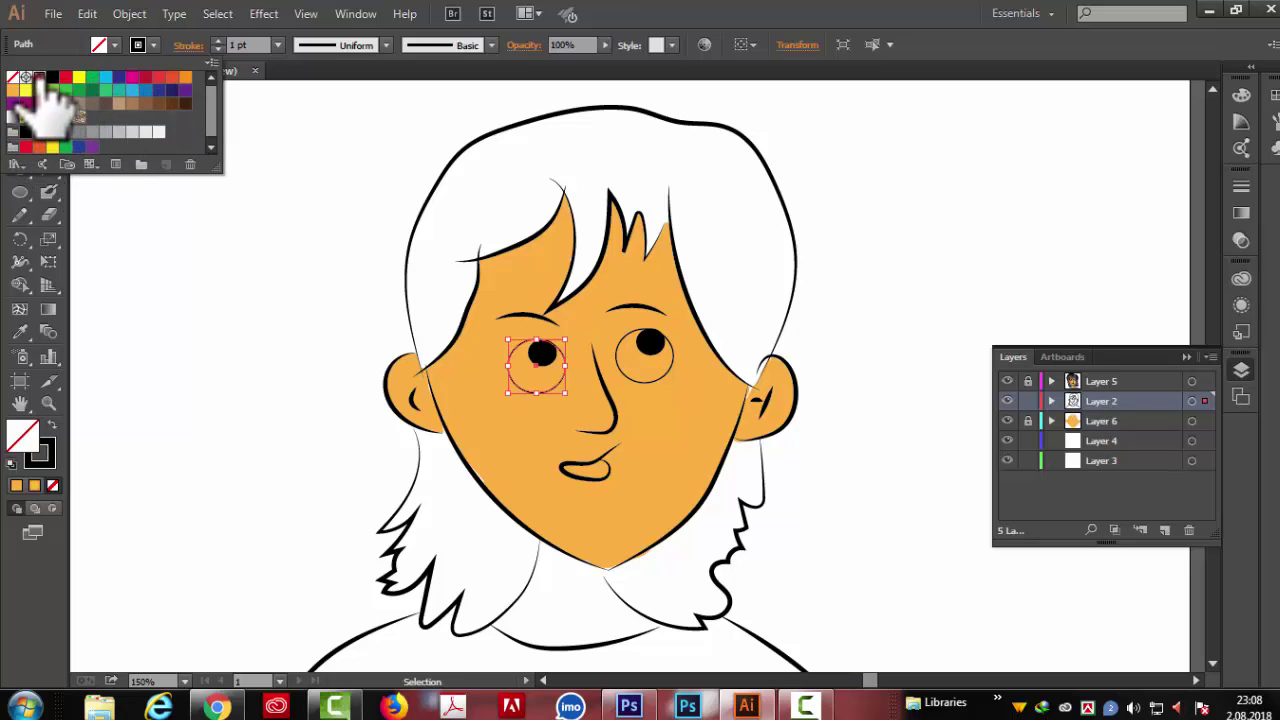
pyautogui.click(38, 78)
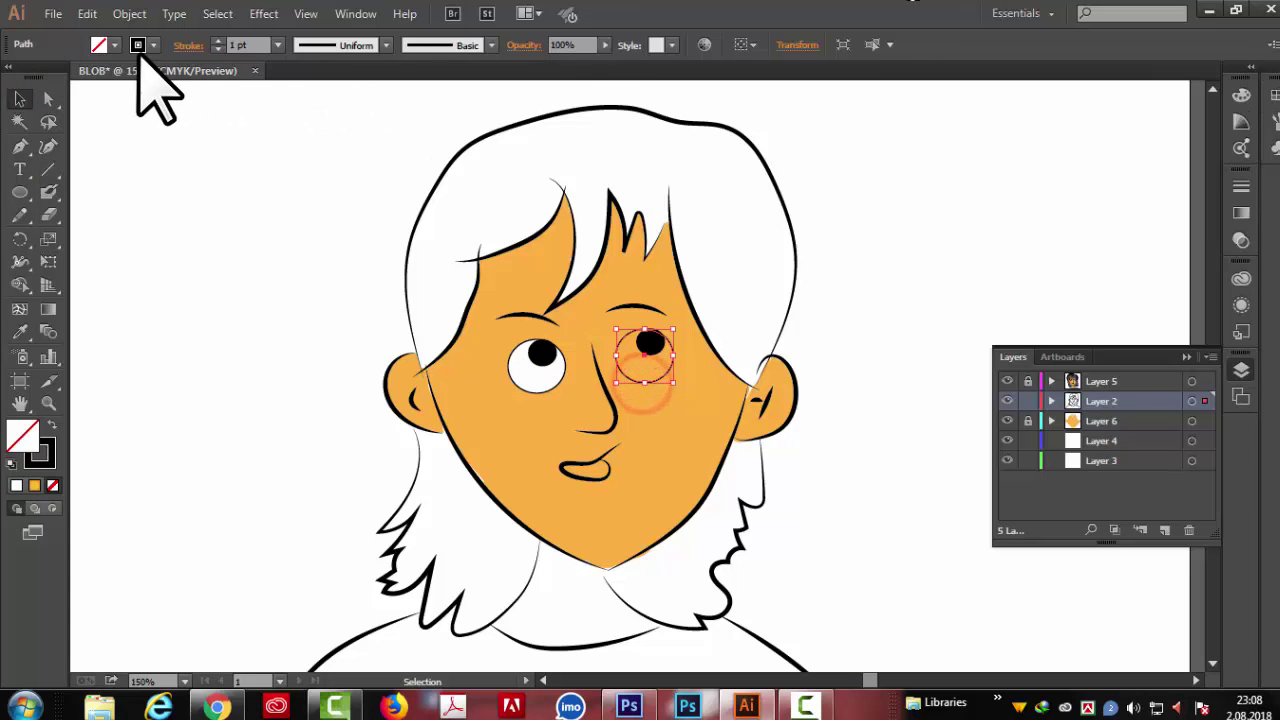
pyautogui.click(114, 44)
pyautogui.click(38, 78)
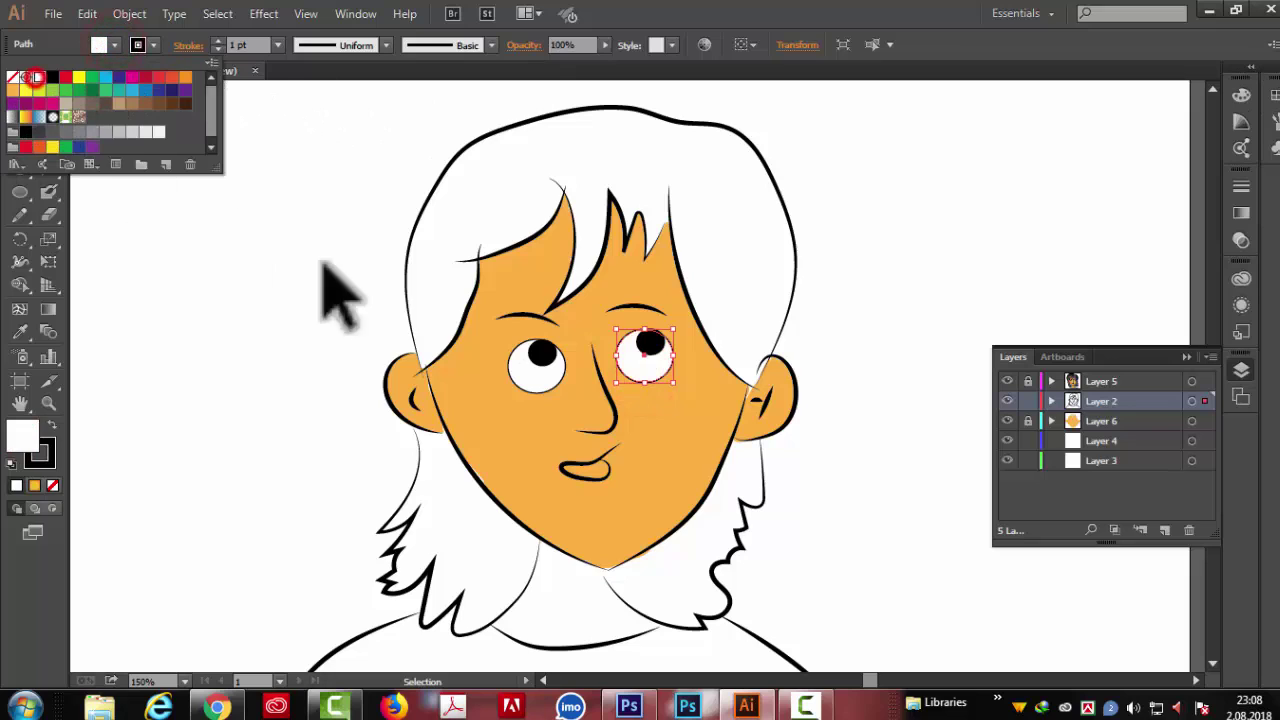
pyautogui.click(878, 258)
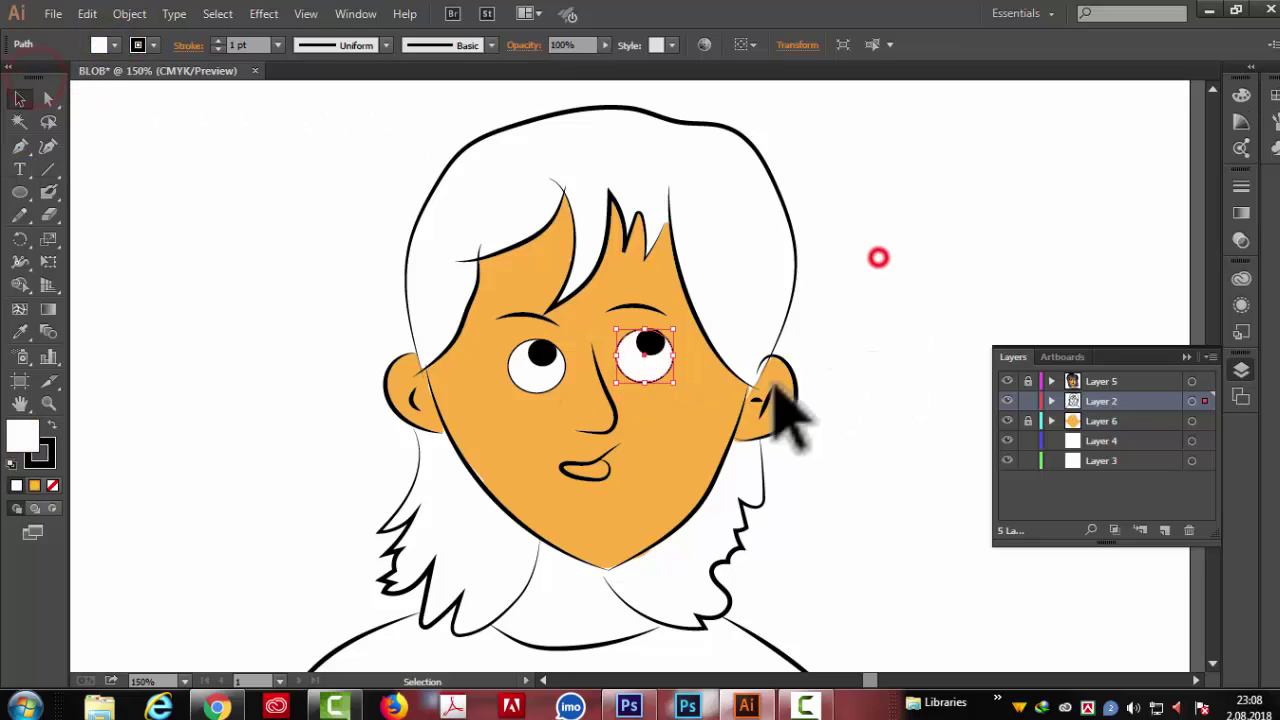
pyautogui.click(165, 160)
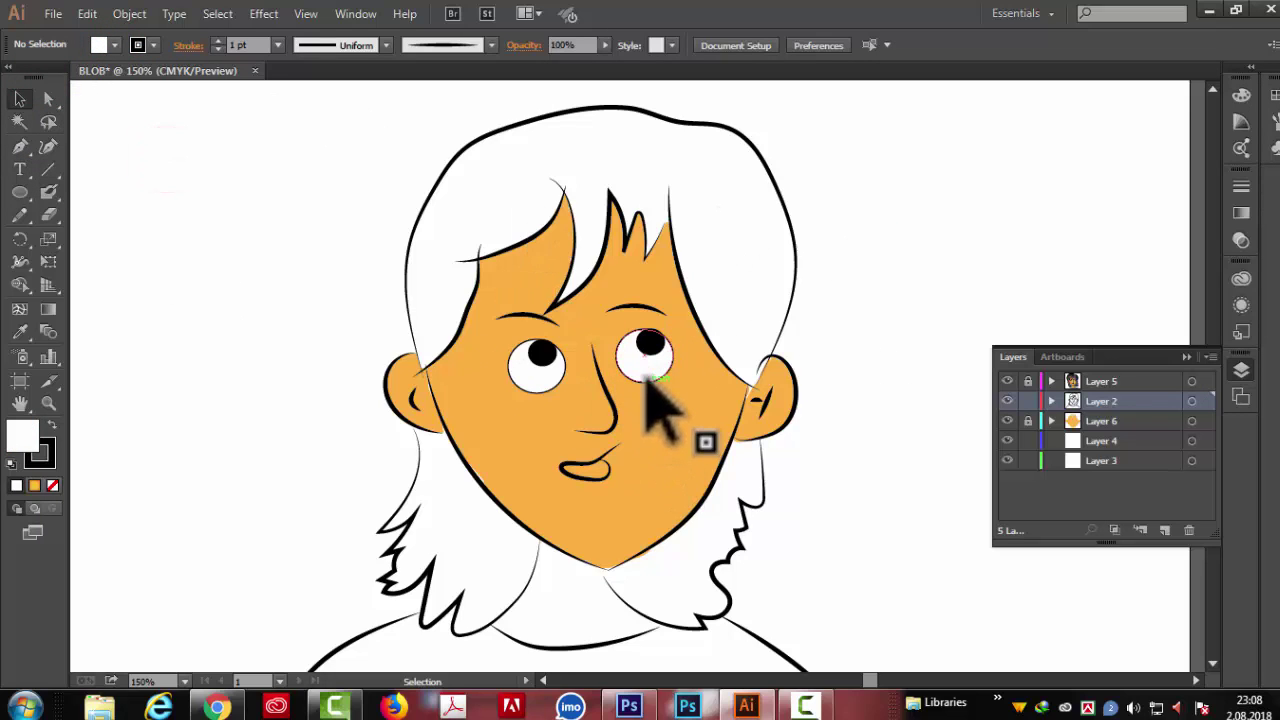
# Step: Reselect both eye circles and a right-side hair strand to check them, then deselect
pyautogui.click(646, 371)
pyautogui.click(553, 393)
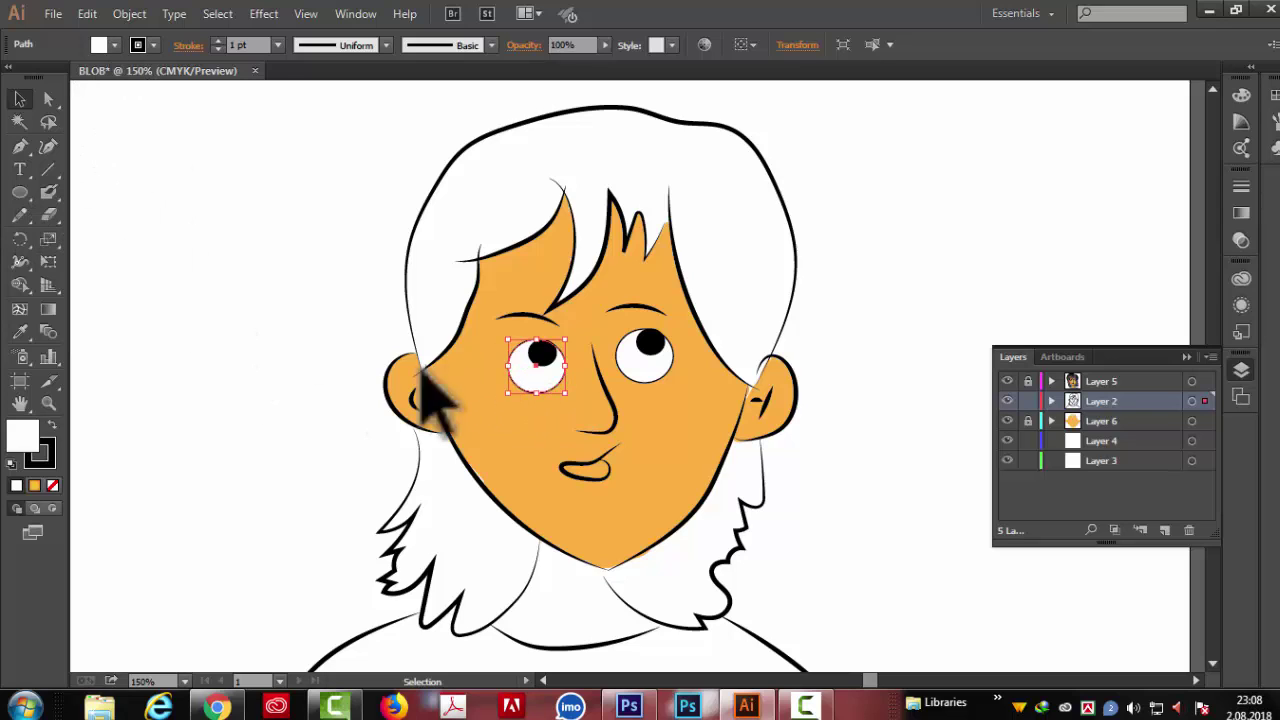
pyautogui.click(280, 368)
pyautogui.click(686, 286)
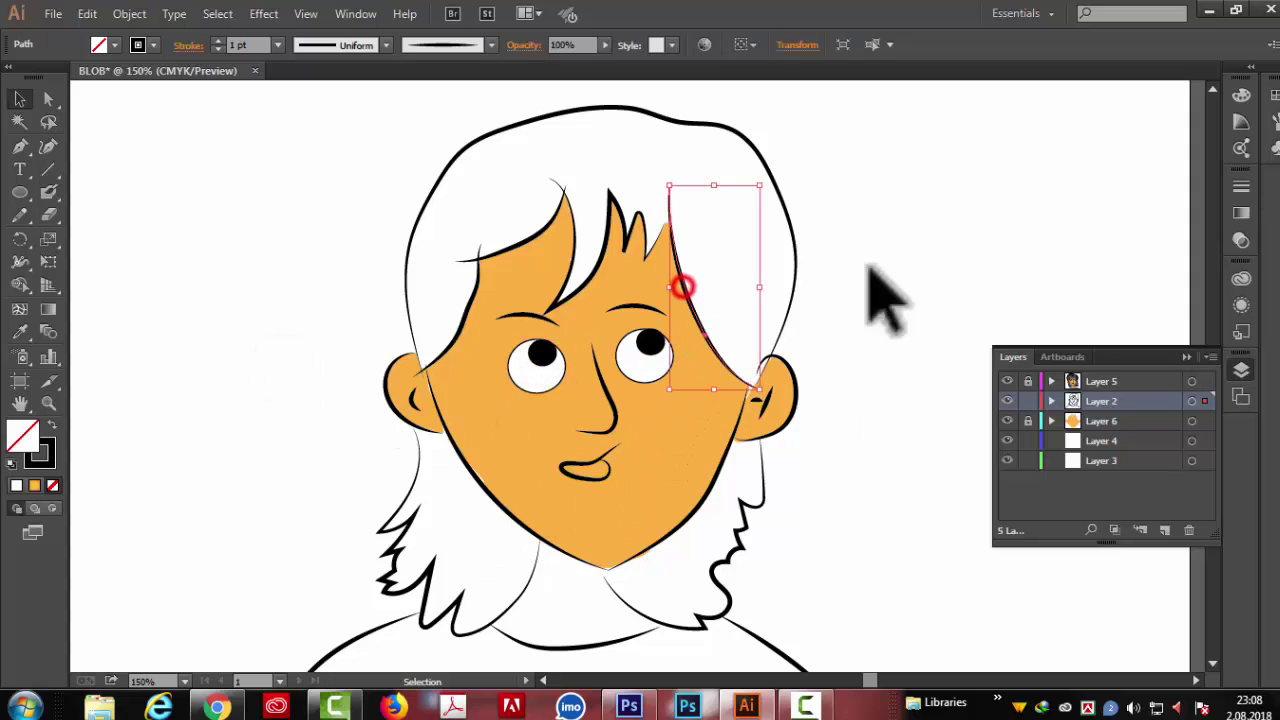
pyautogui.click(126, 197)
pyautogui.scroll(-3, 777, 314)
pyautogui.scroll(2, 786, 337)
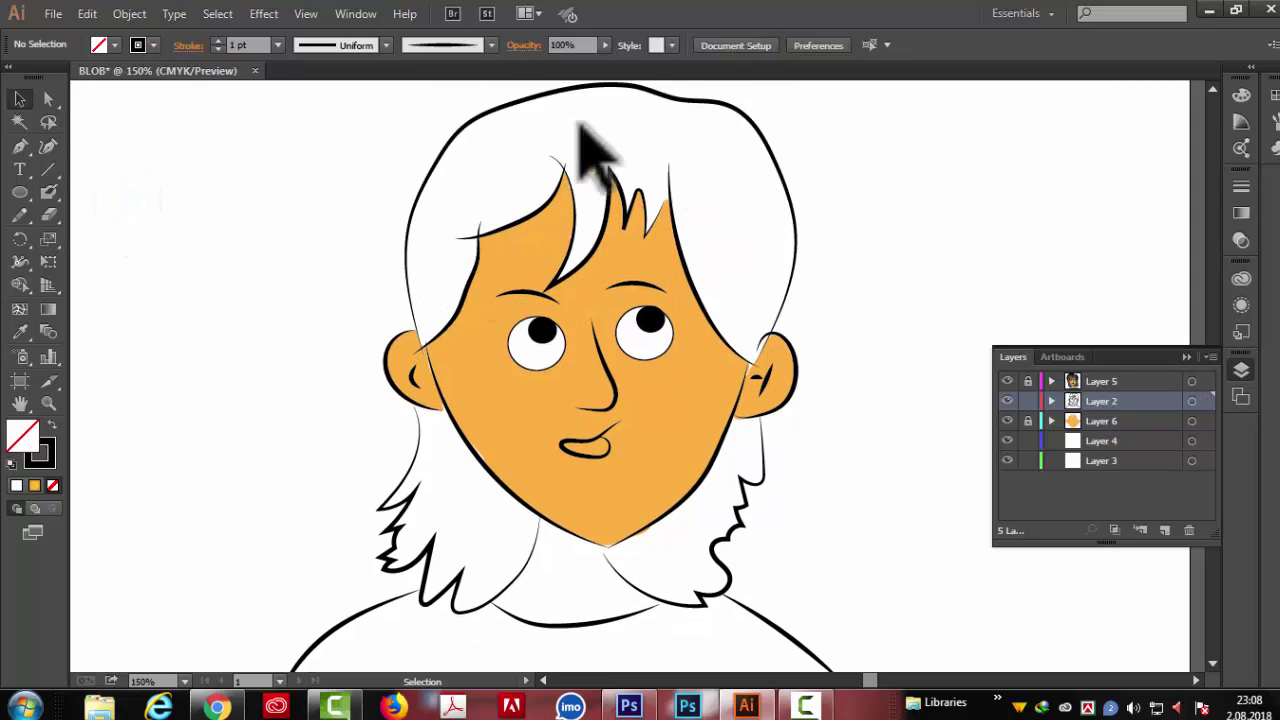
# Step: With the Blob Brush active, lock Layers 2 and 6 and make Layer 4 active
pyautogui.click(46, 192)
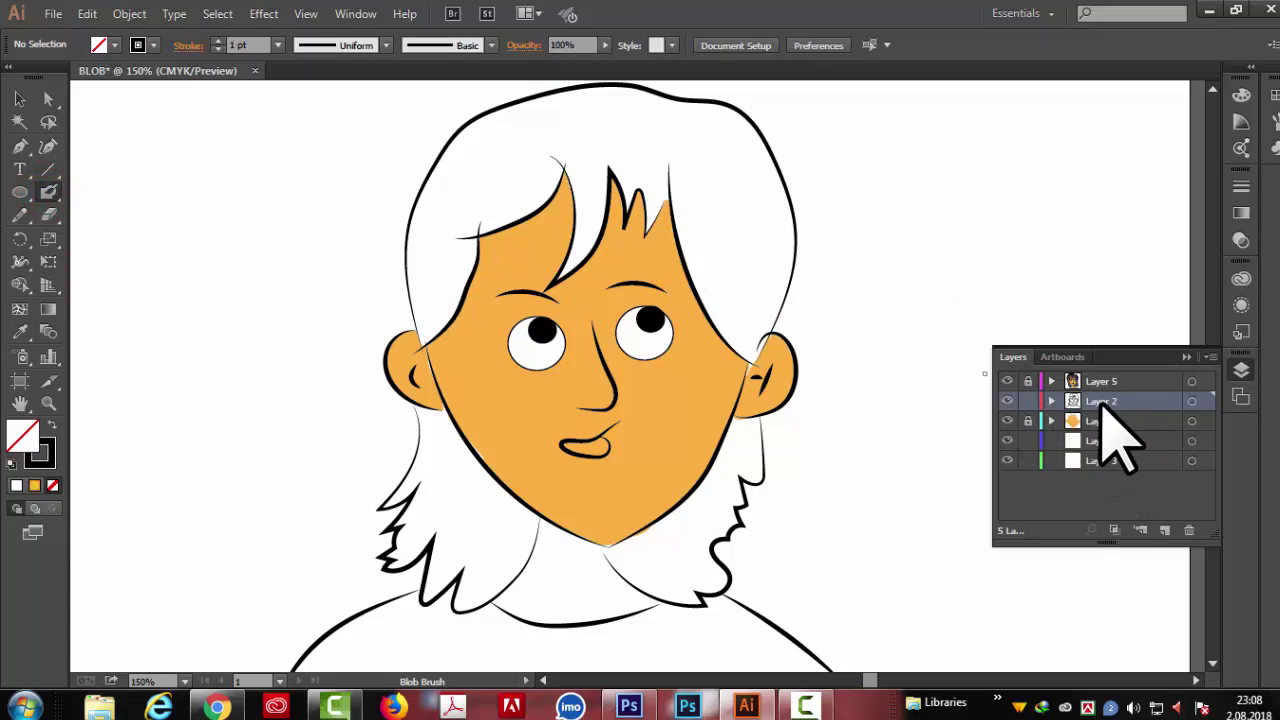
pyautogui.moveTo(1028, 401); pyautogui.dragTo(1028, 421)
pyautogui.click(1028, 421)
pyautogui.click(1100, 441)
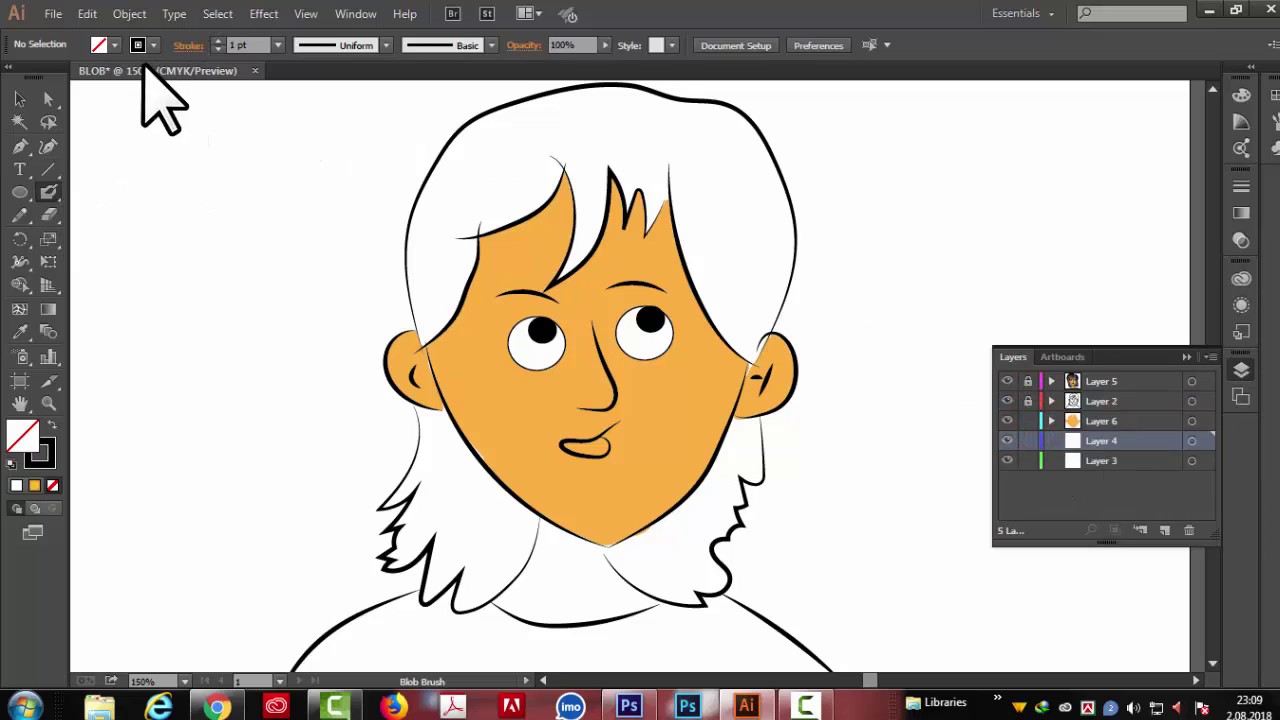
# Step: Set the brush fill to black and the stroke to None
pyautogui.click(115, 45)
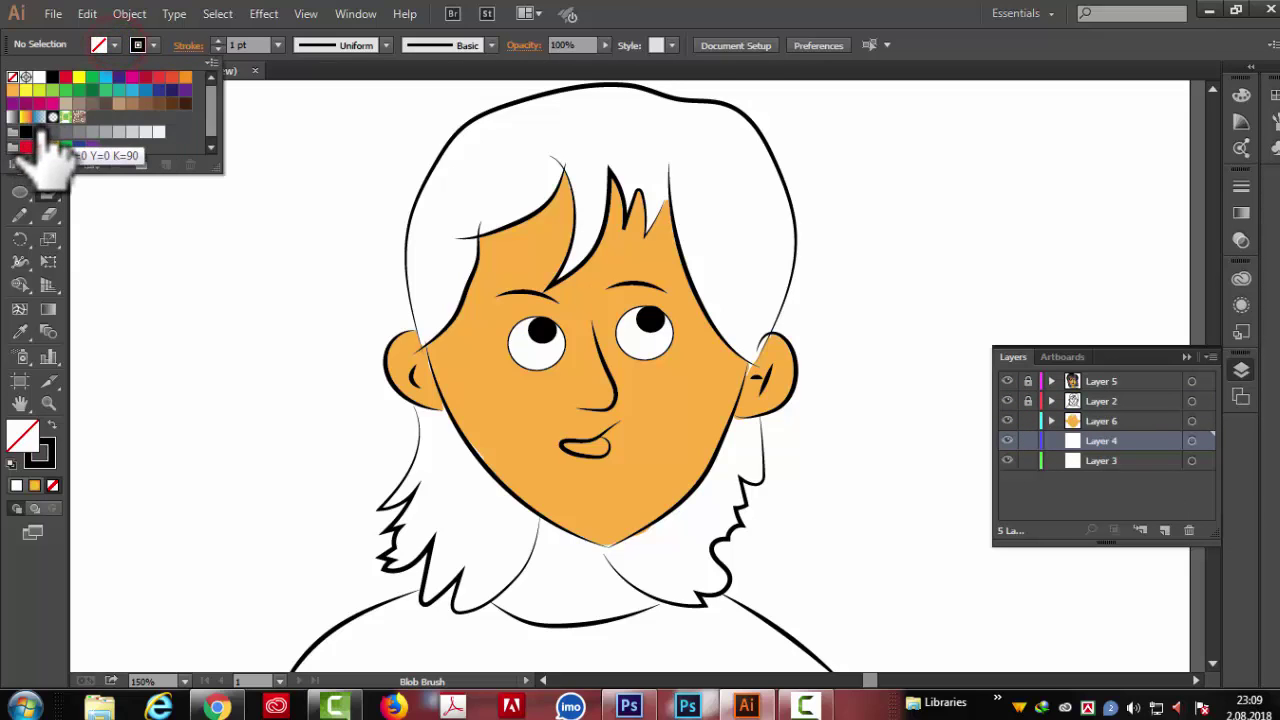
pyautogui.click(40, 132)
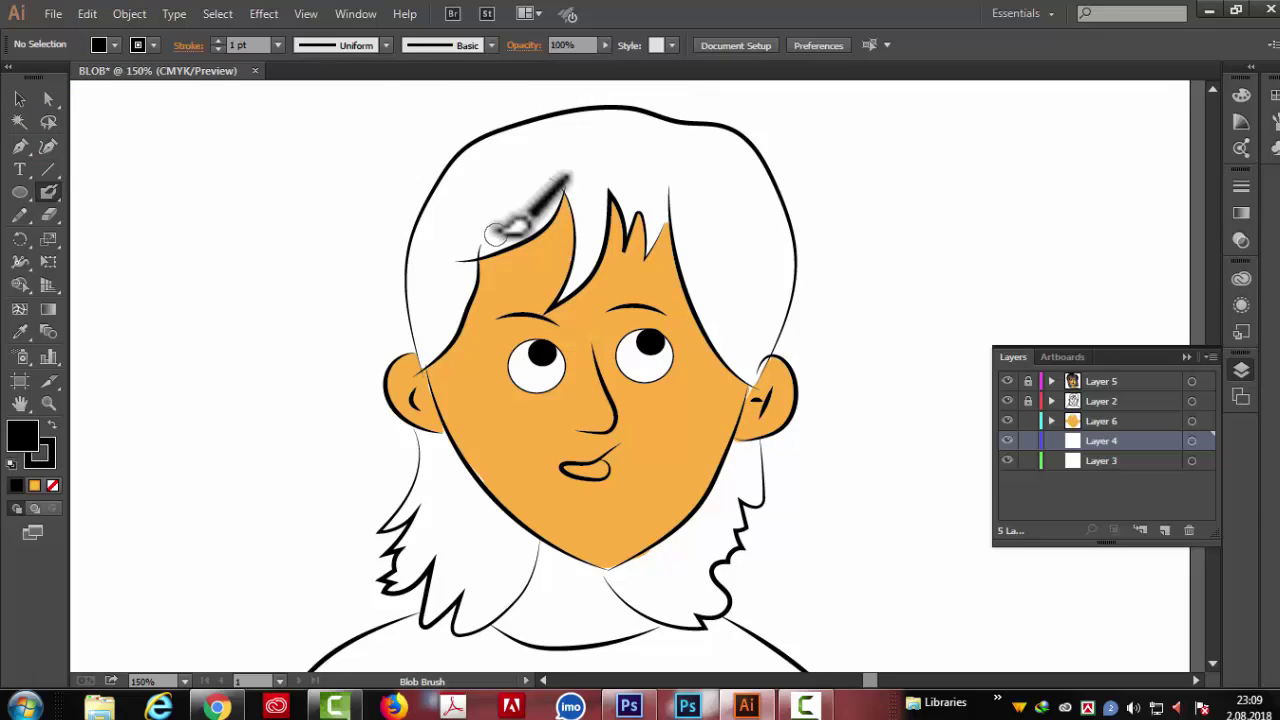
pyautogui.click(140, 45)
pyautogui.click(12, 77)
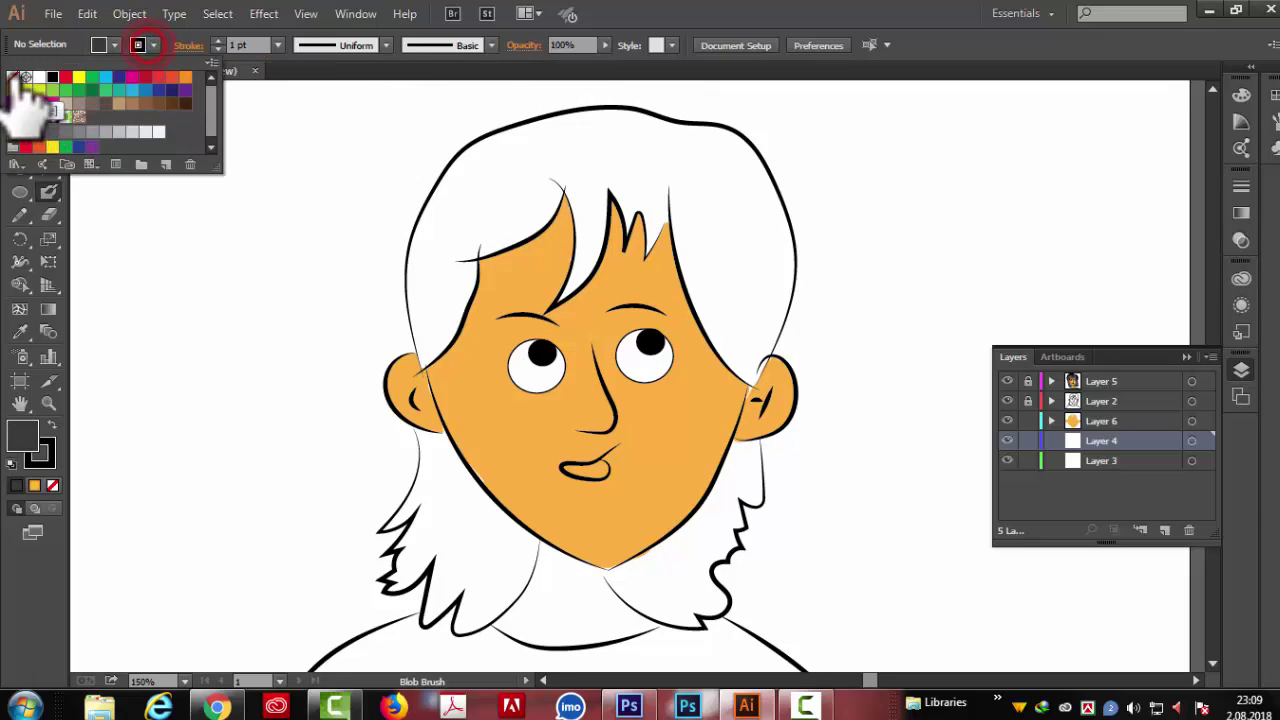
# Step: Paint a thick dark grey Blob Brush stroke along the top of the hair outline
pyautogui.scroll(1, 470, 195)
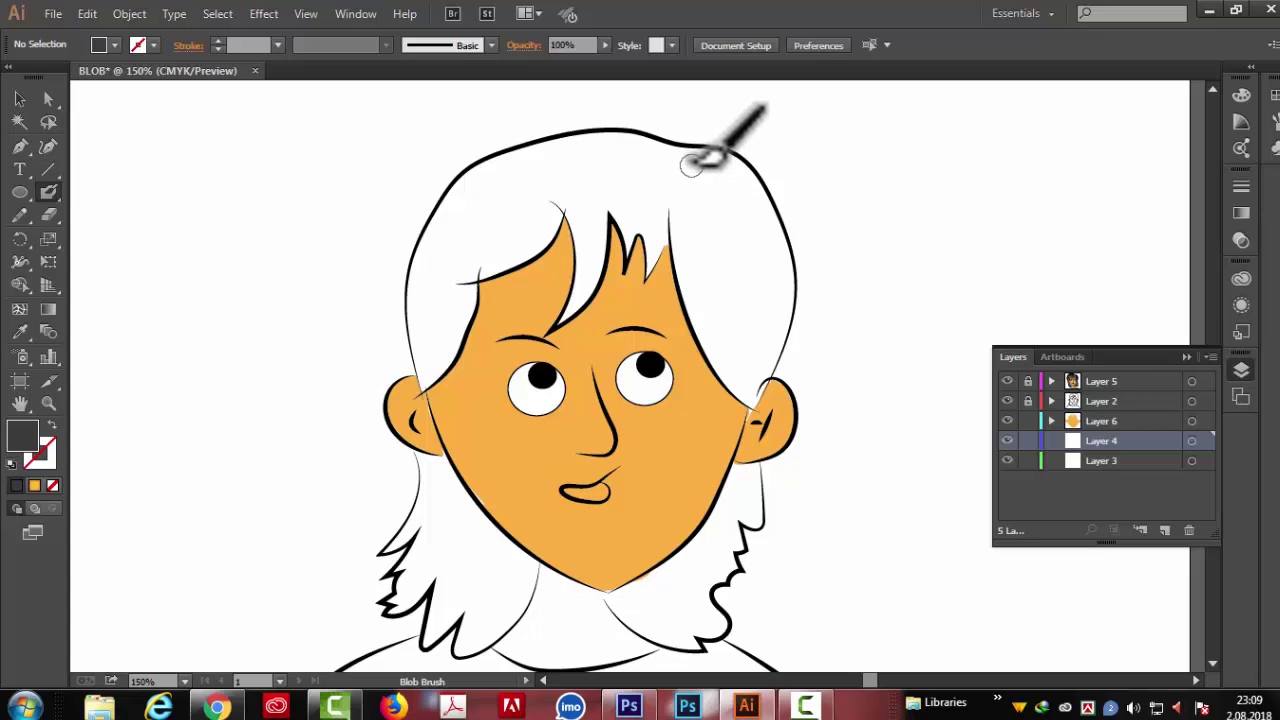
pyautogui.moveTo(668, 157)
pyautogui.mouseDown()
pyautogui.moveTo(640, 137)
pyautogui.moveTo(545, 148)
pyautogui.mouseUp()
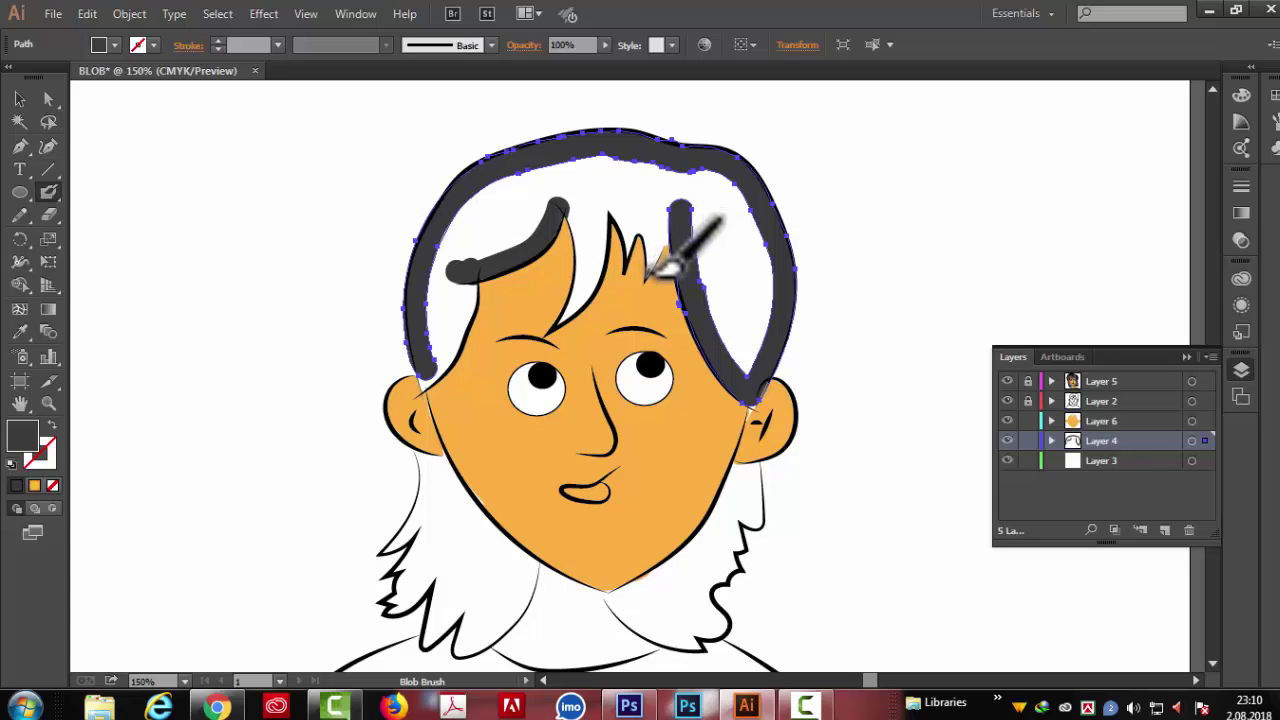
pyautogui.hotkey('ctrl', 'shift', 'a')
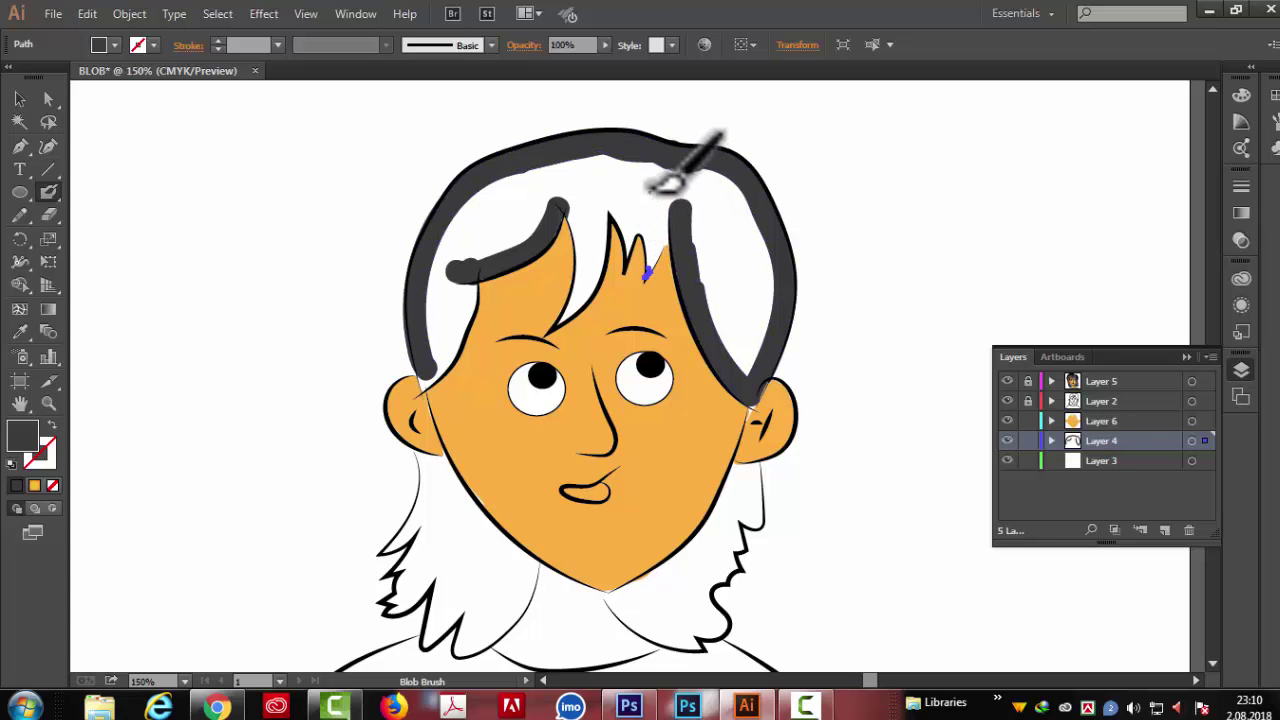
pyautogui.hotkey('ctrl', '+')
pyautogui.hotkey('ctrl', '+')
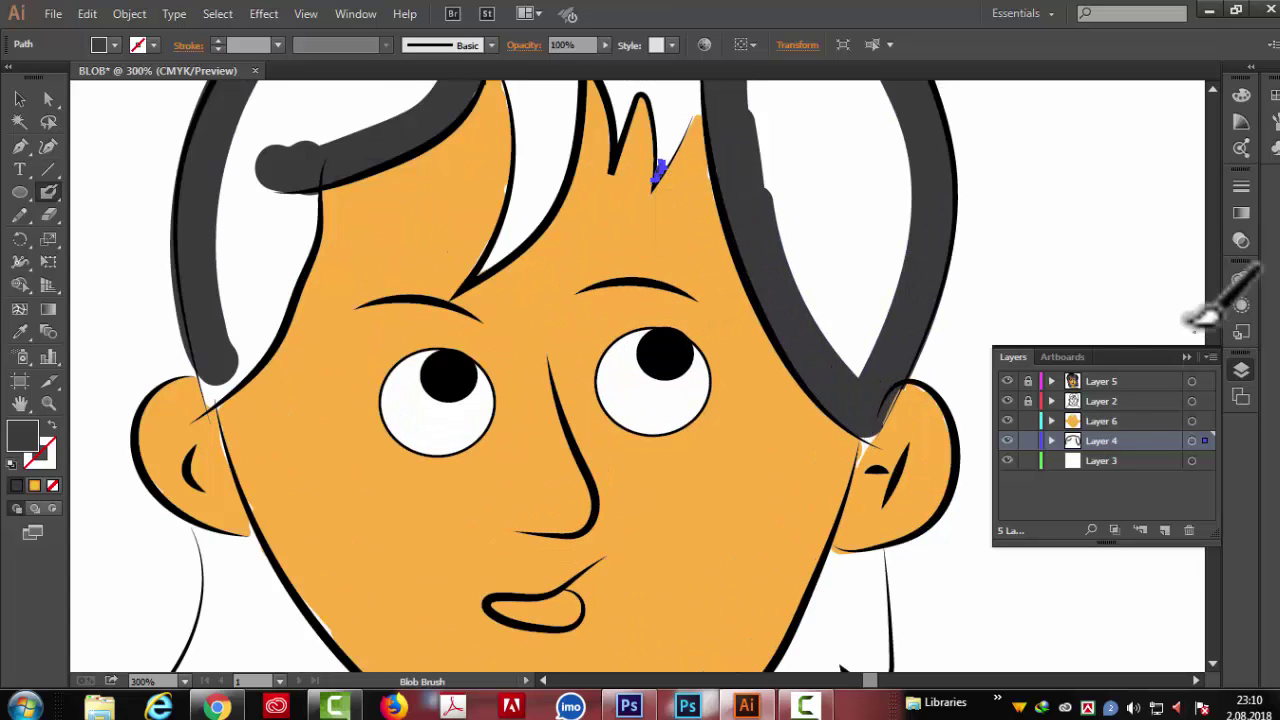
pyautogui.scroll(2, 800, 205)
pyautogui.scroll(1, 690, 265)
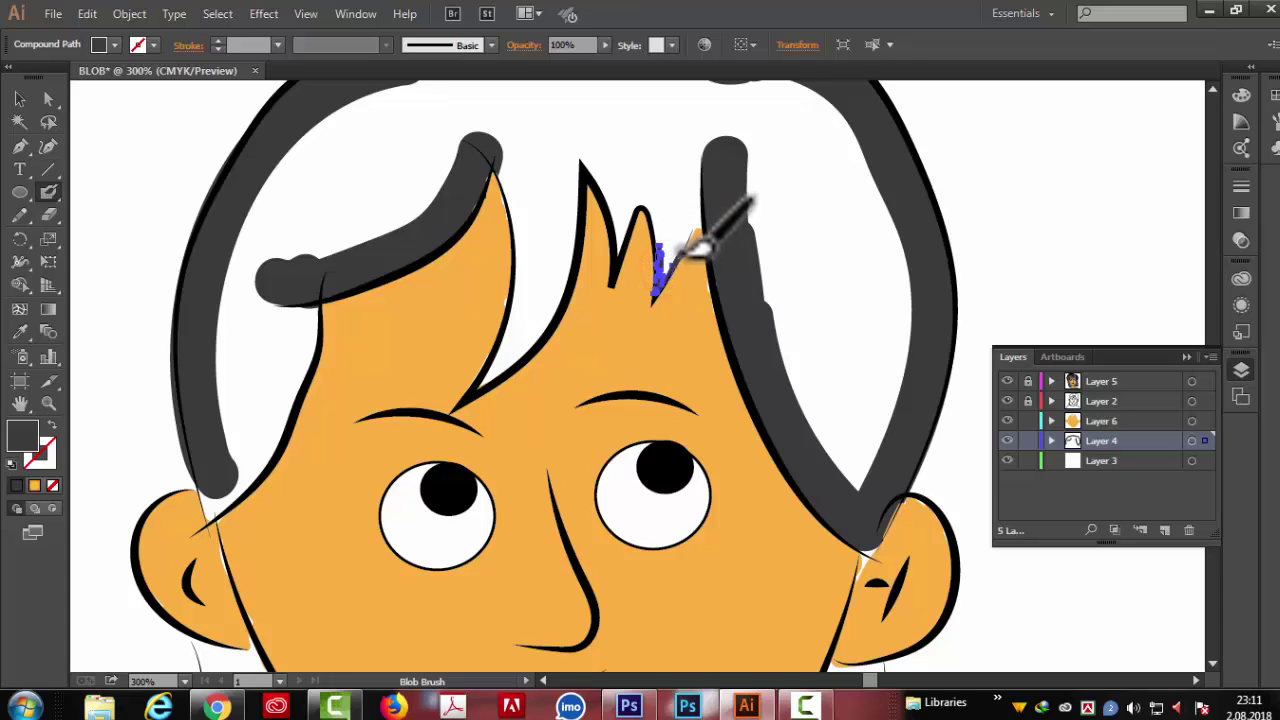
# Step: Trace the right strand, the left lock's edge and the middle hair spike in dark grey
pyautogui.moveTo(718, 210); pyautogui.dragTo(712, 250)
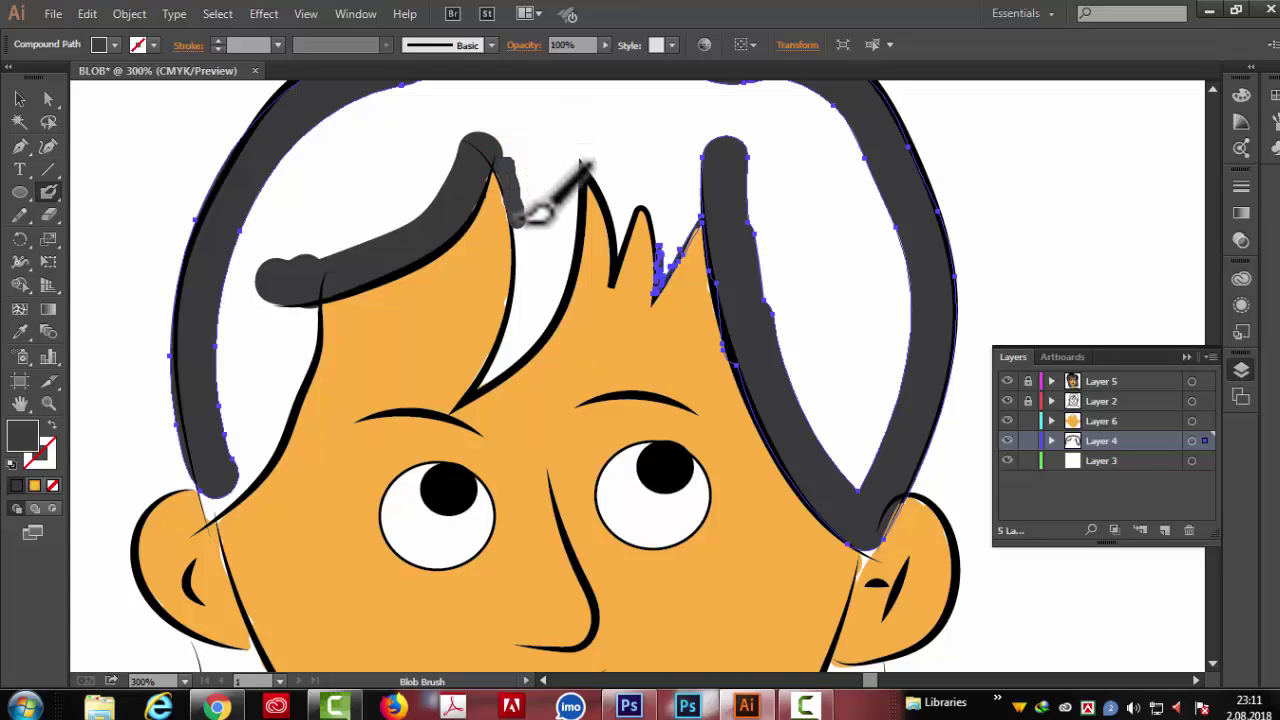
pyautogui.moveTo(535, 212); pyautogui.dragTo(538, 234)
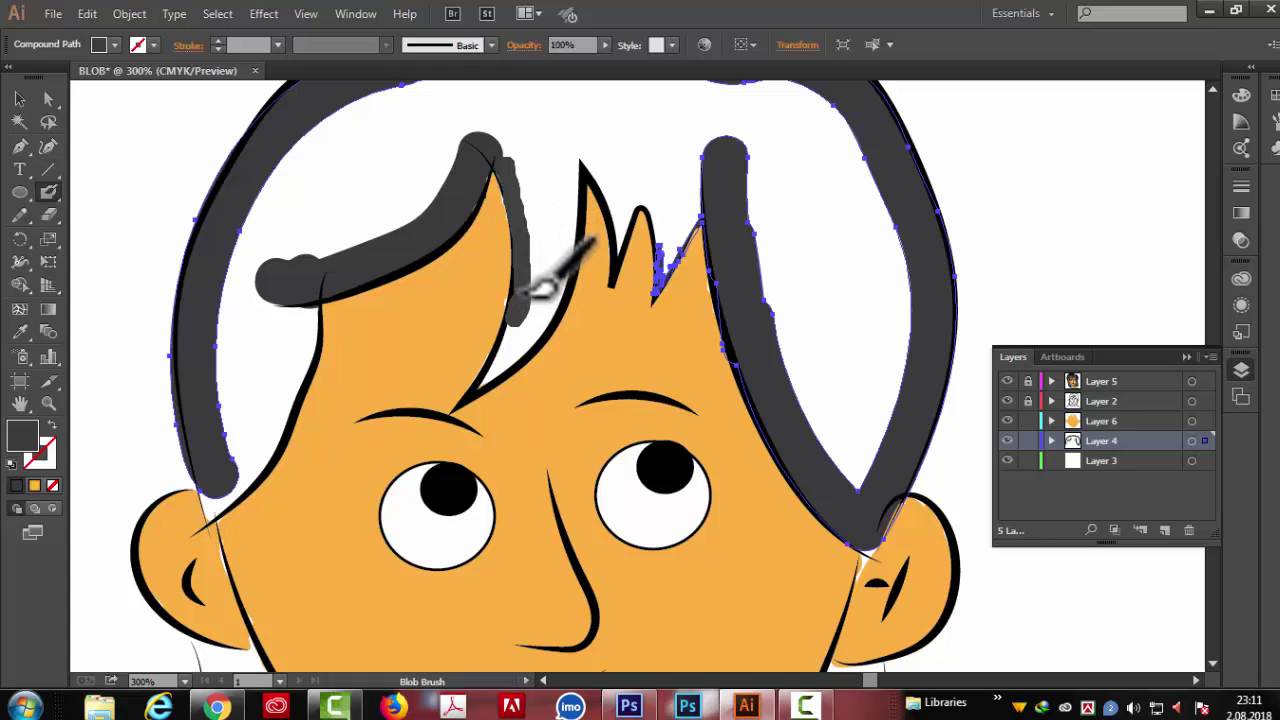
pyautogui.click(570, 165)
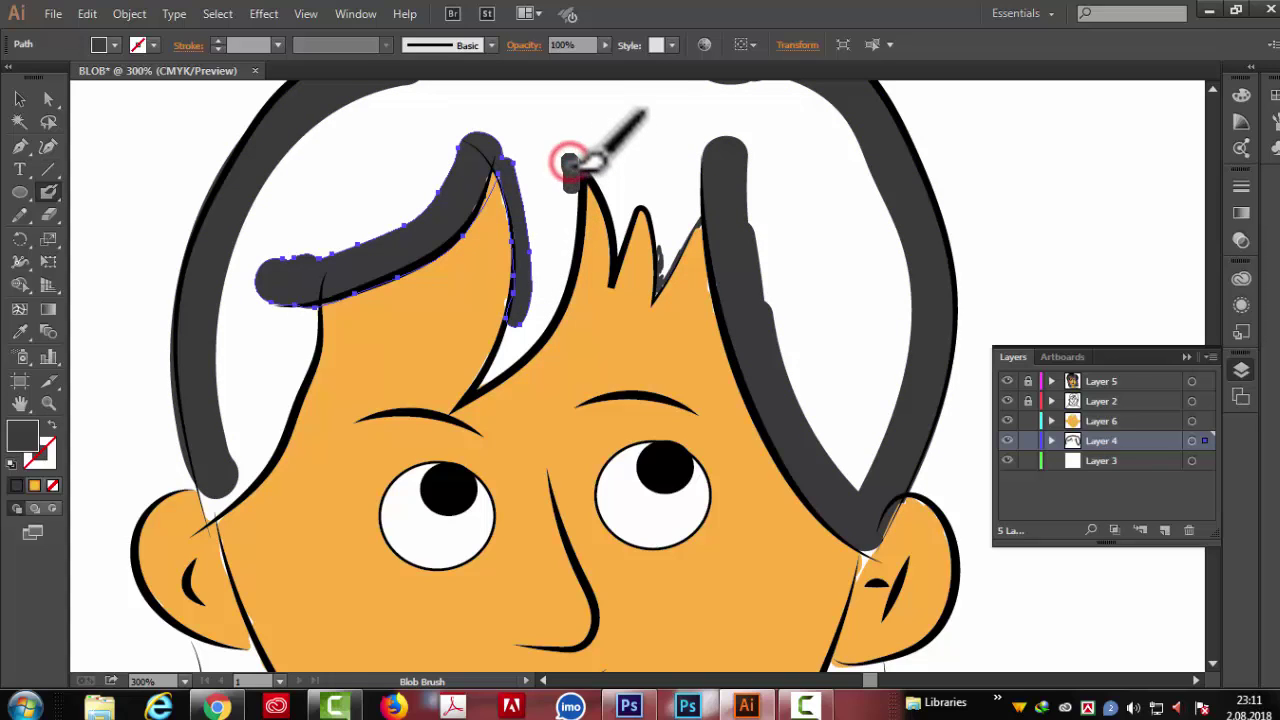
pyautogui.moveTo(570, 163); pyautogui.dragTo(632, 194)
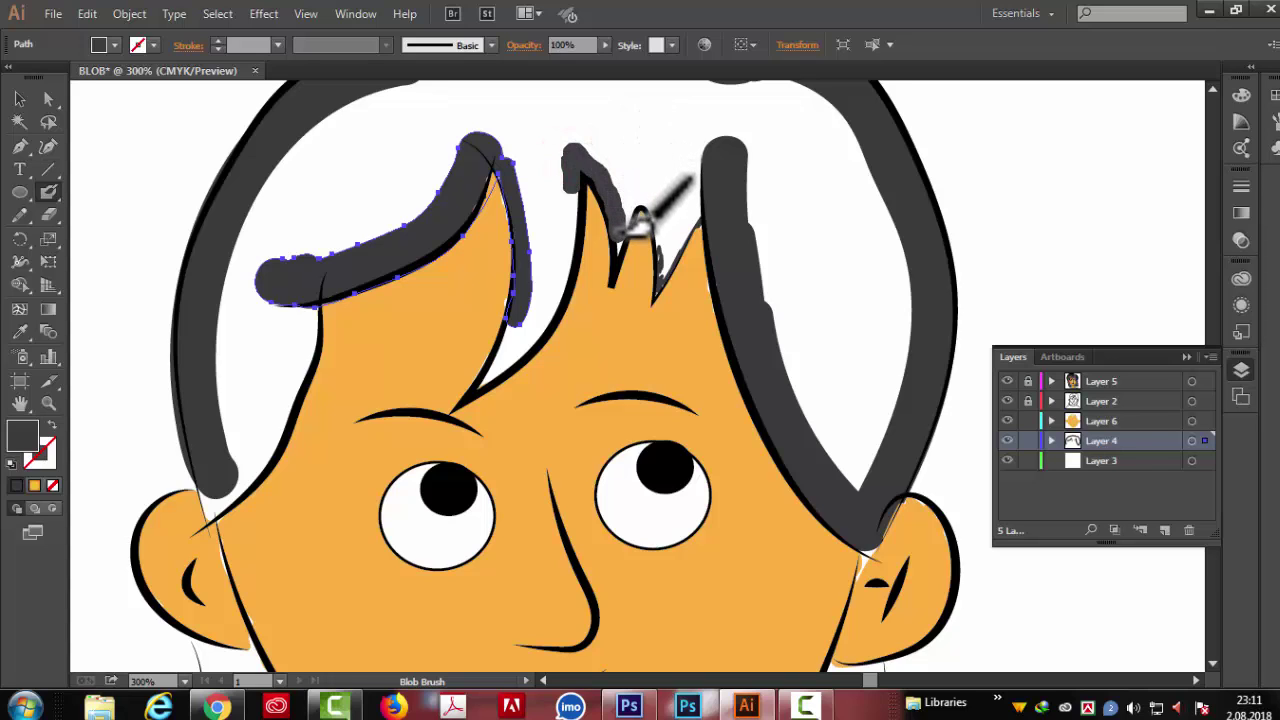
pyautogui.moveTo(622, 238); pyautogui.dragTo(622, 235)
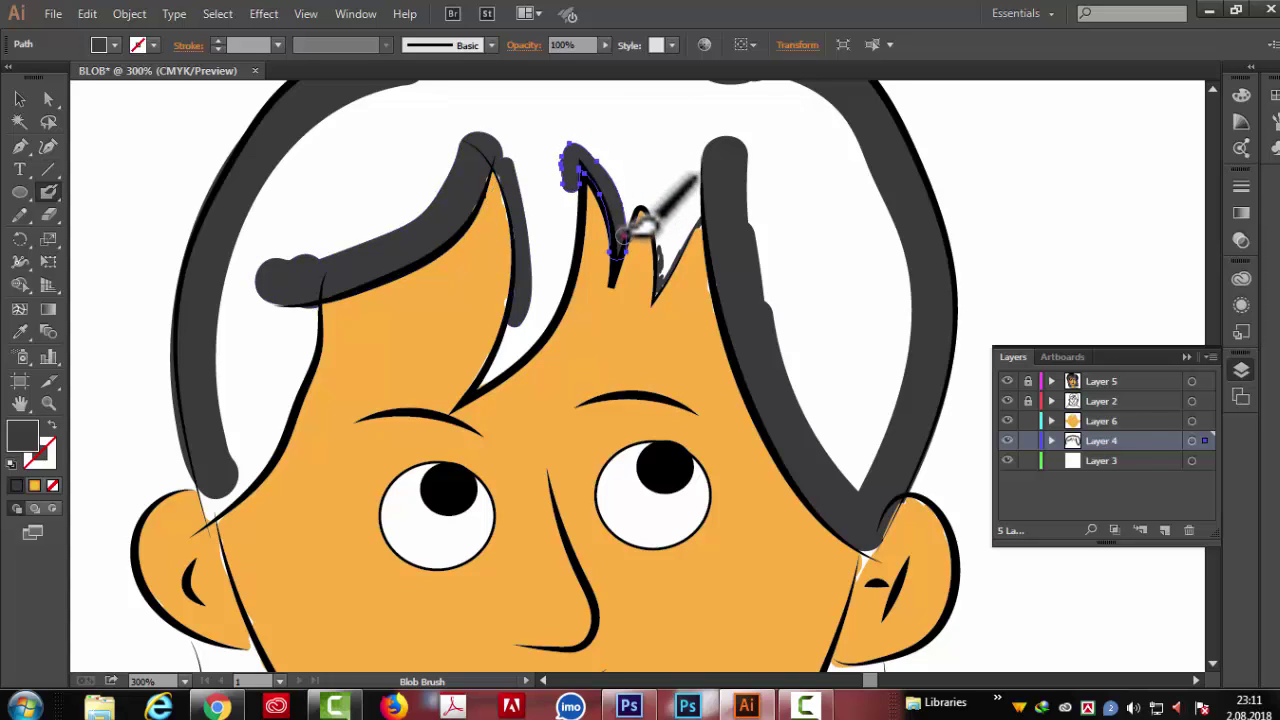
pyautogui.scroll(2, 320, 357)
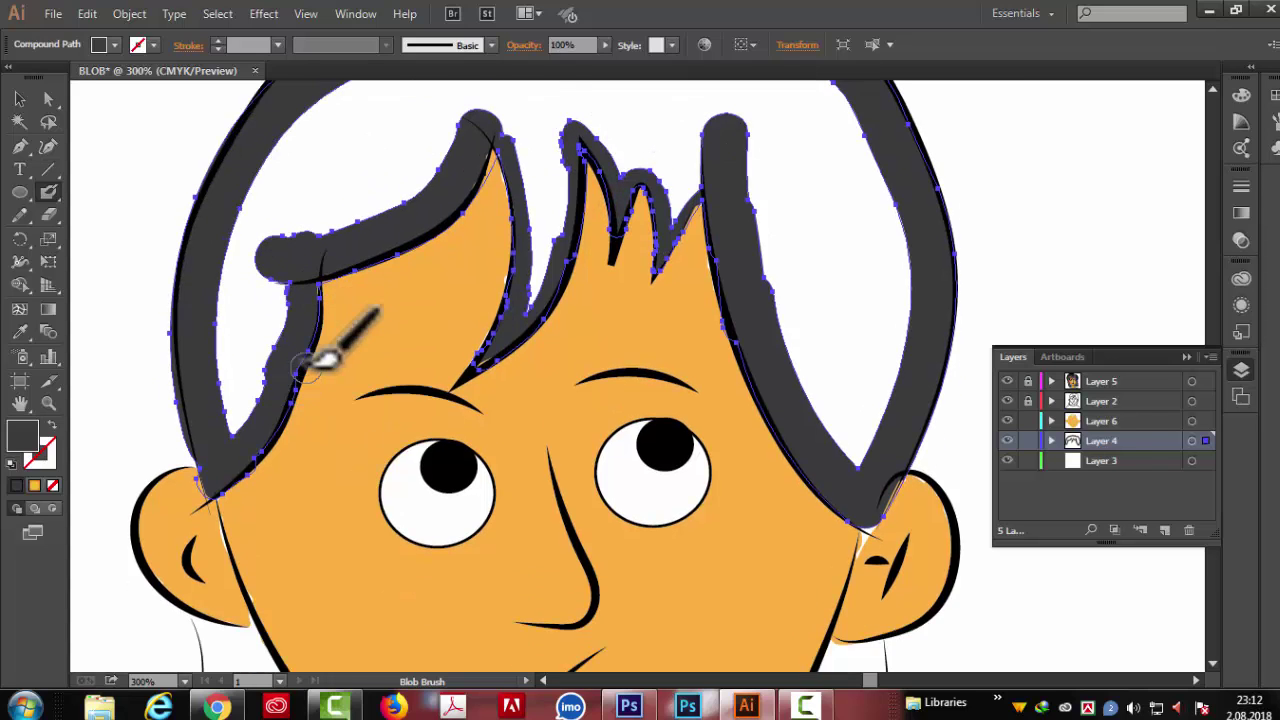
pyautogui.scroll(-3, 322, 357)
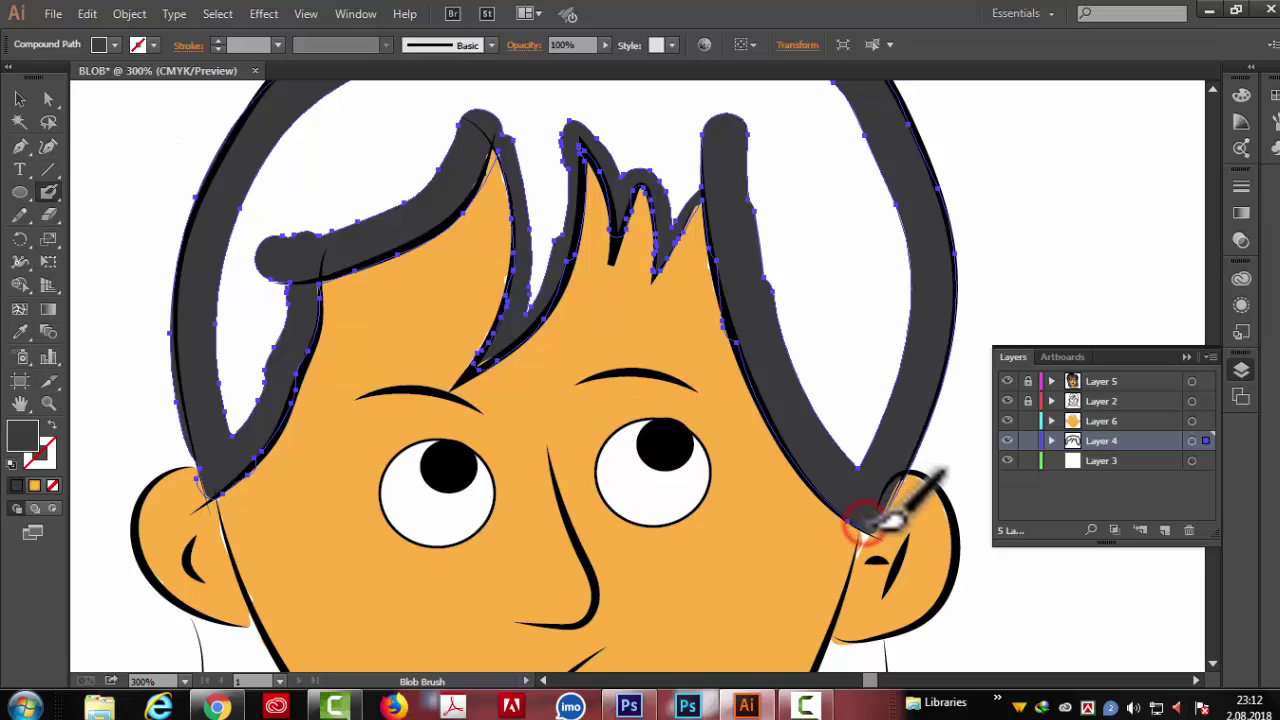
pyautogui.hotkey('ctrl', '-')
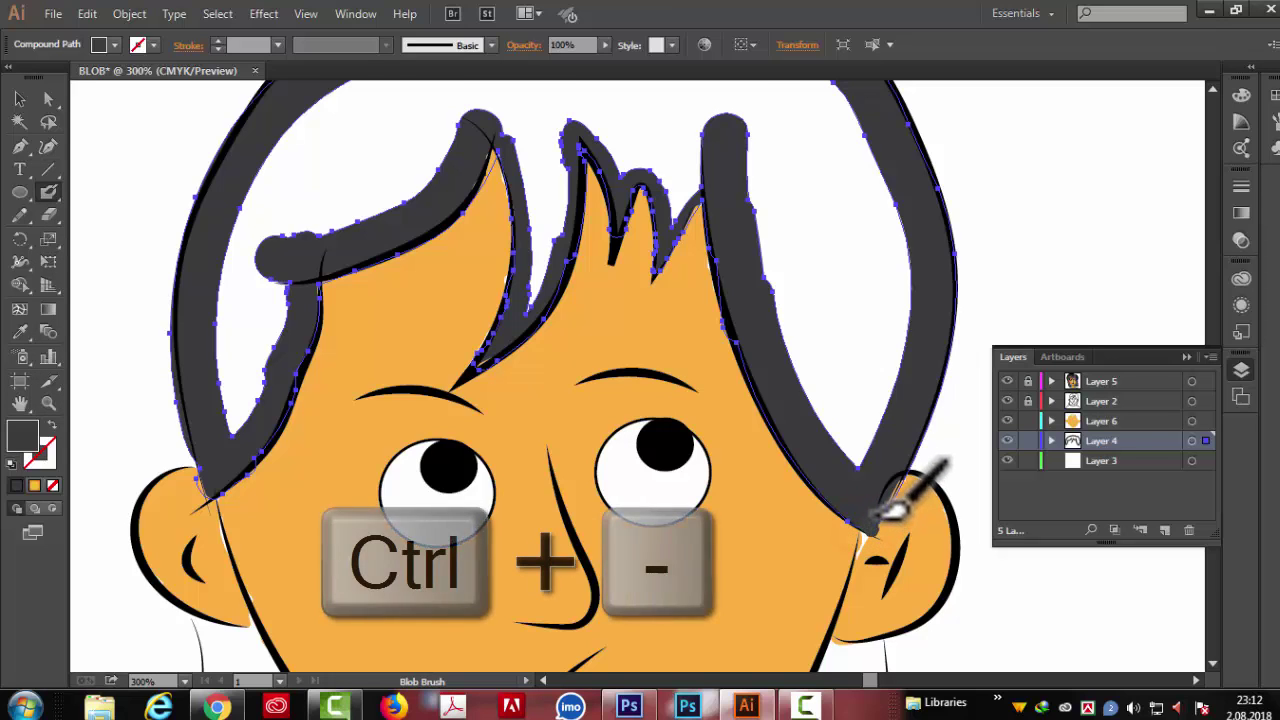
pyautogui.scroll(3, 848, 434)
pyautogui.hotkey('ctrl', '-')
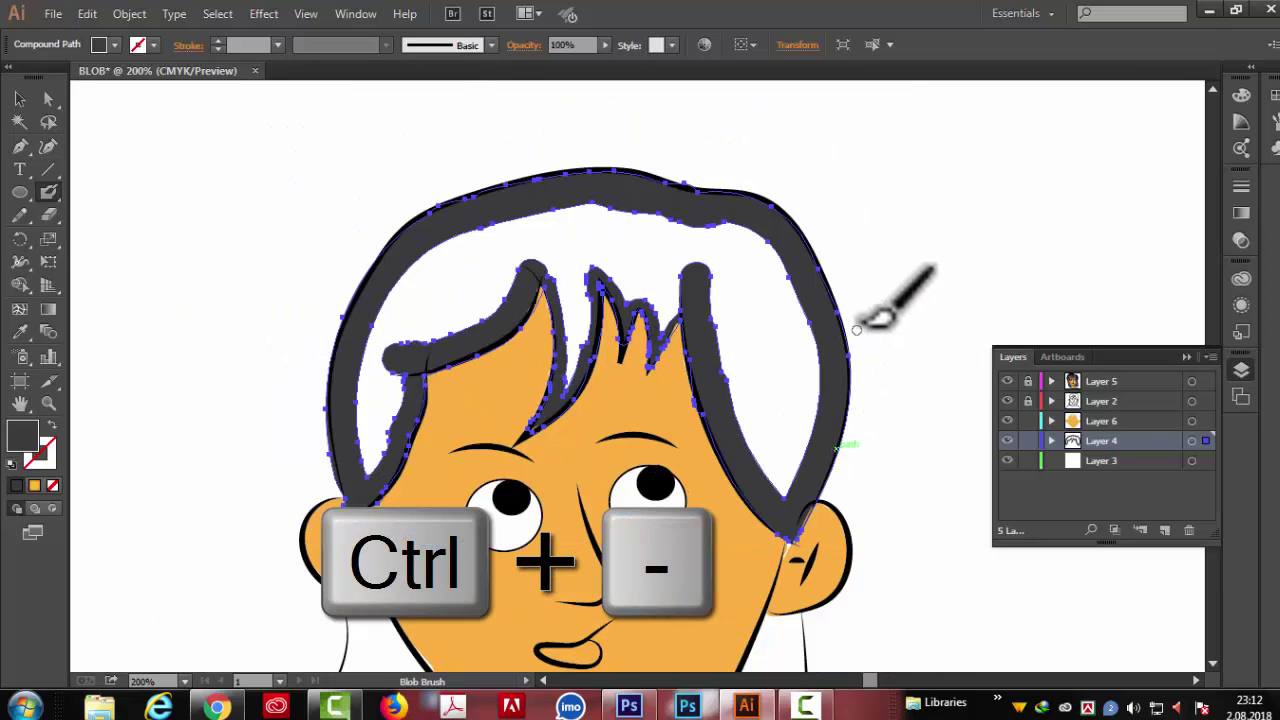
# Step: Select the hair's white inner path with Direct Selection and delete it, leaving the hair solid grey
pyautogui.scroll(-1, 880, 285)
pyautogui.scroll(-1, 864, 252)
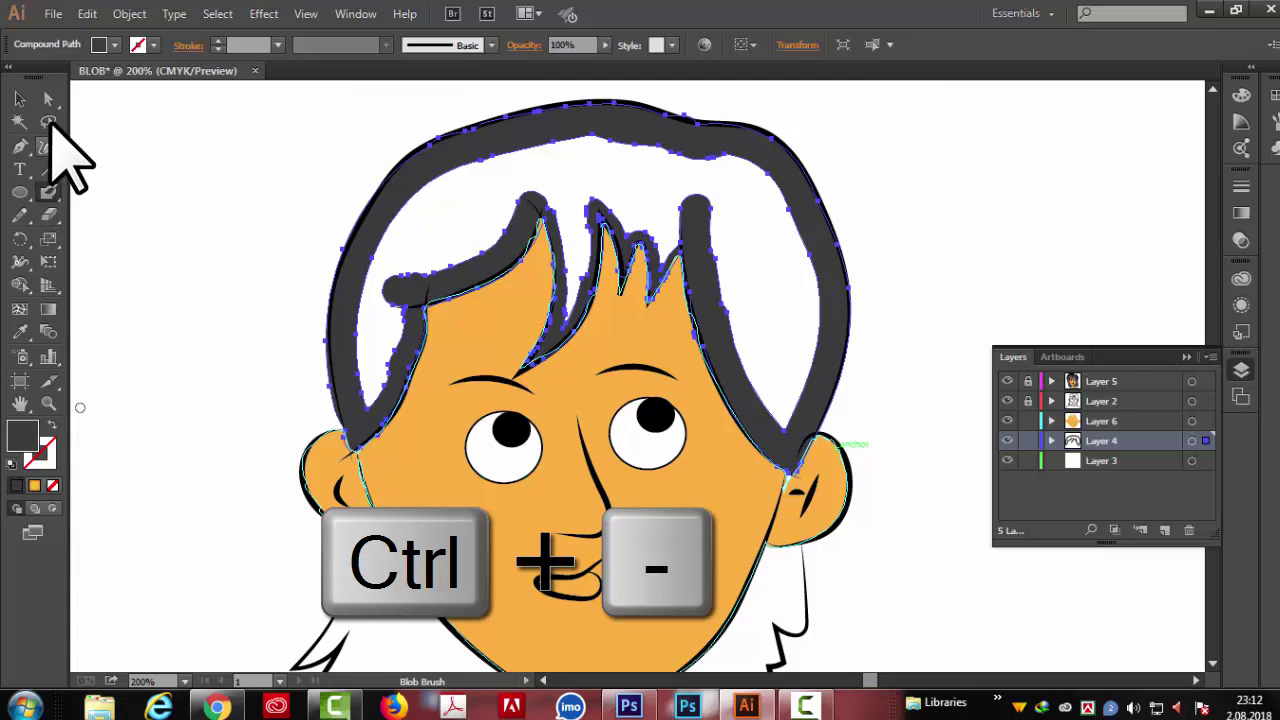
pyautogui.click(46, 98)
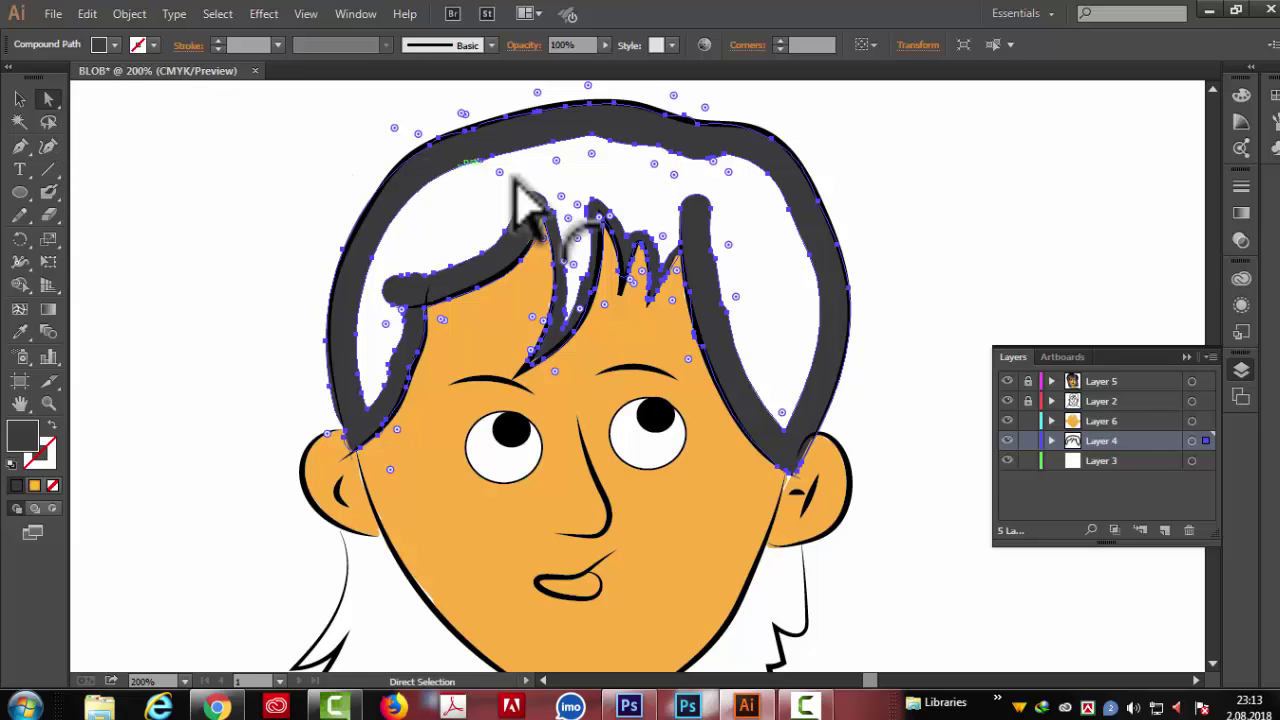
pyautogui.click(921, 195)
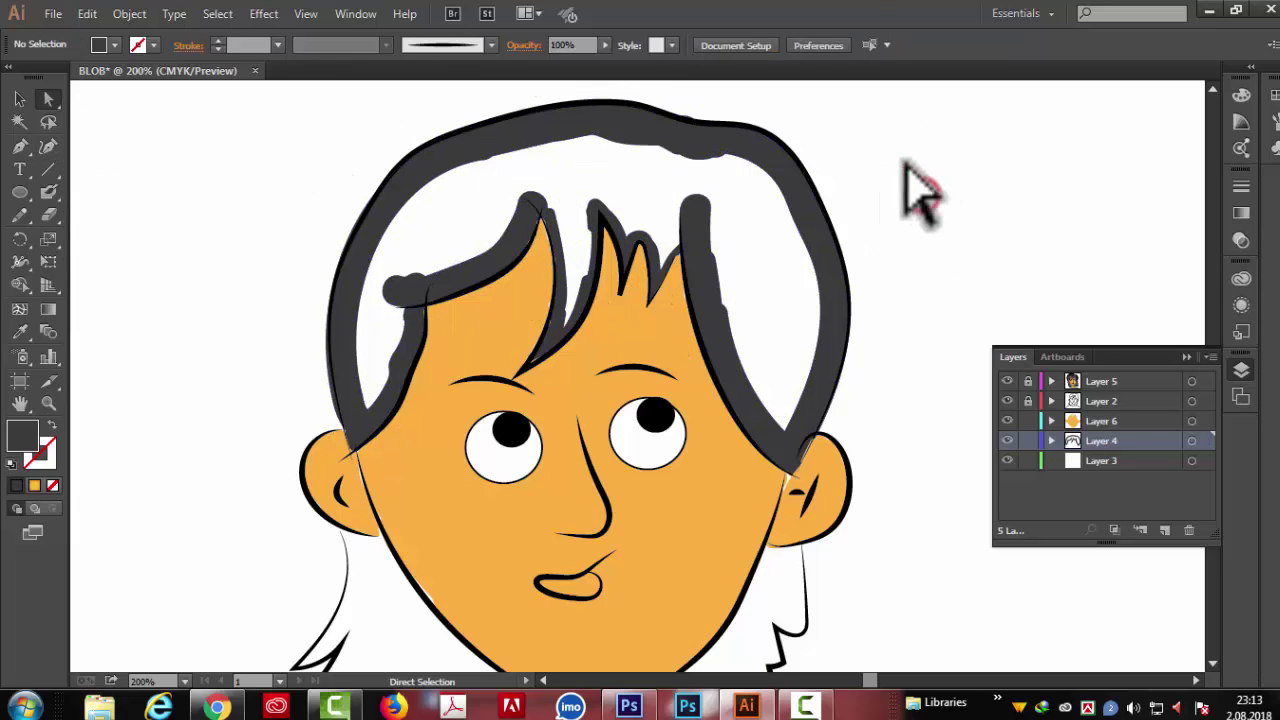
pyautogui.click(580, 135)
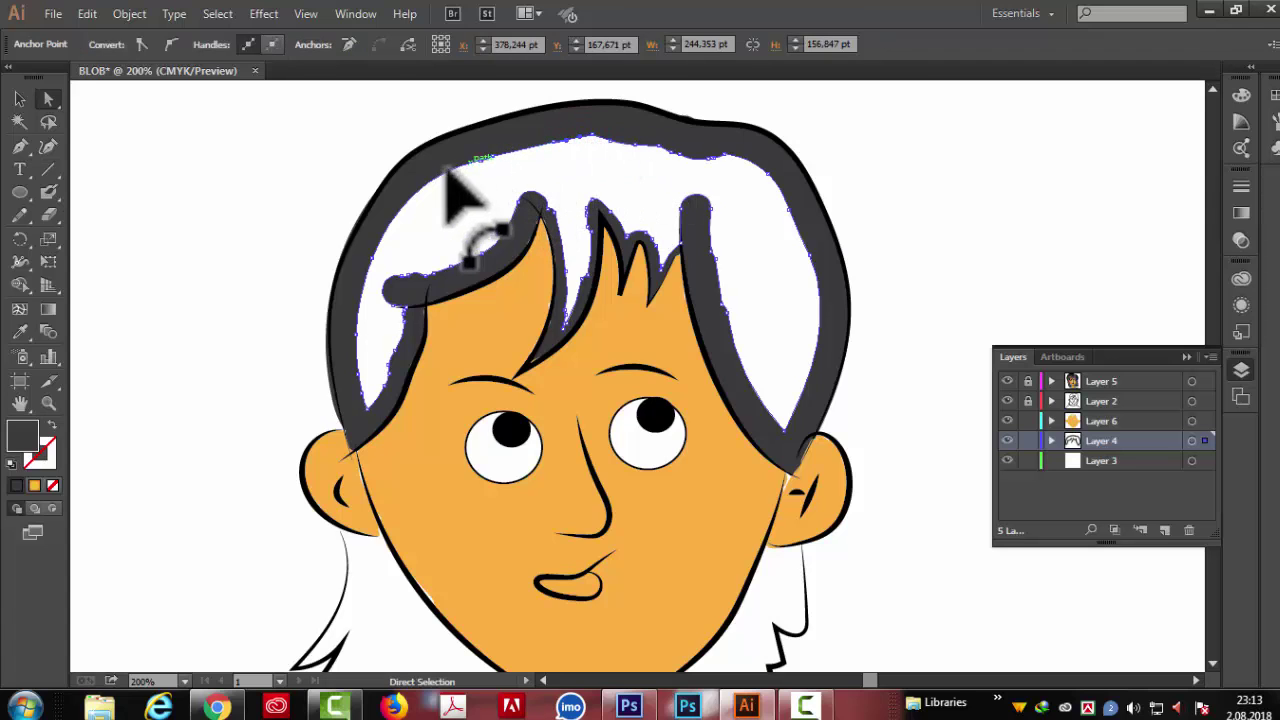
pyautogui.press('Delete')
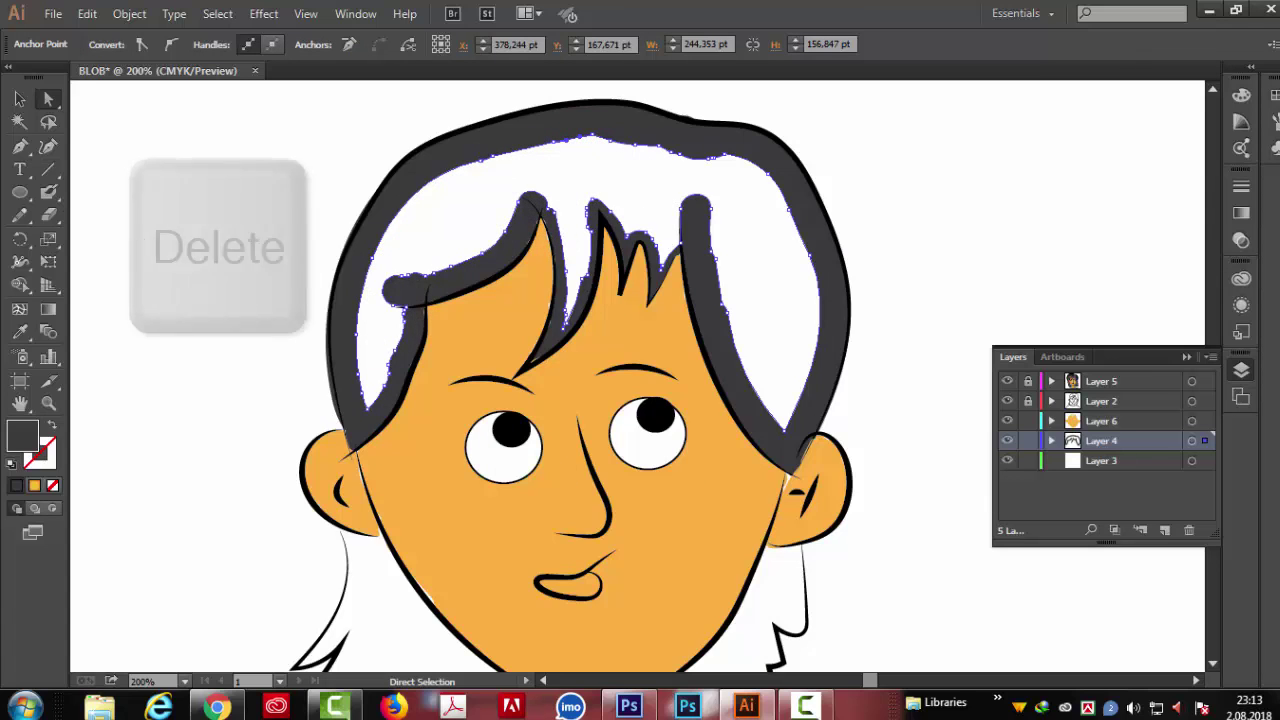
pyautogui.press('Delete')
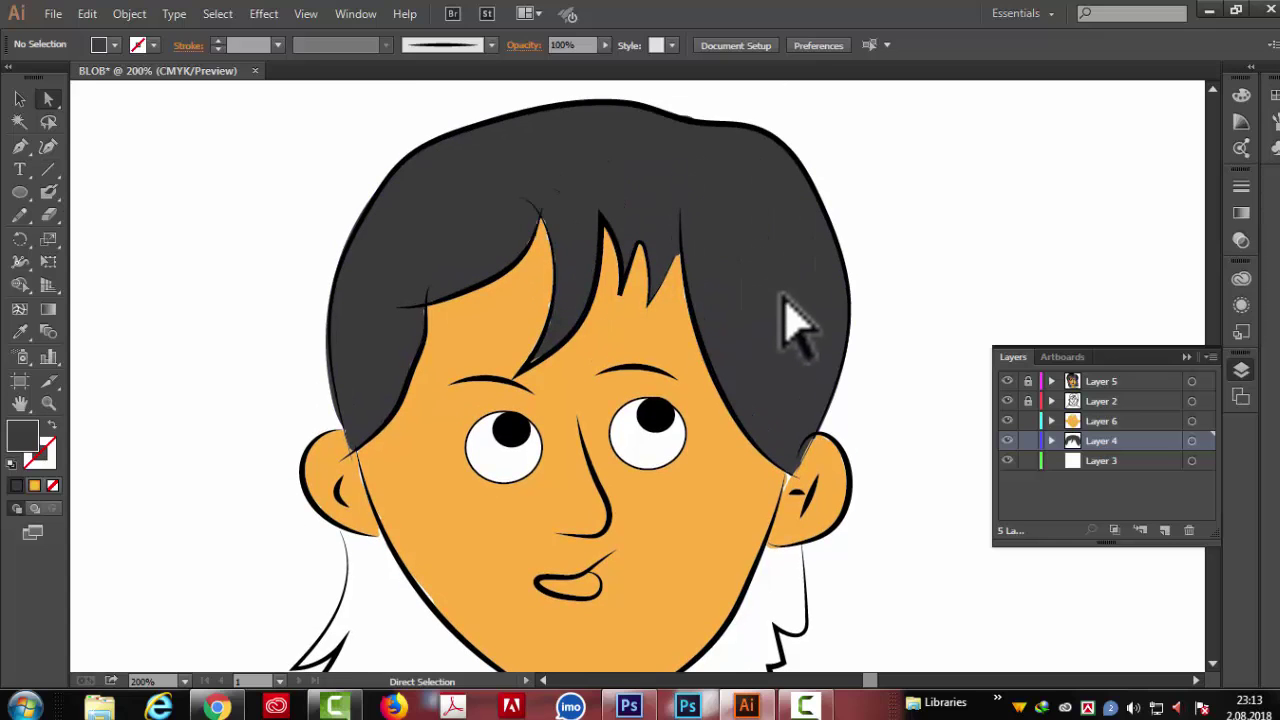
pyautogui.hotkey('ctrl', '-')
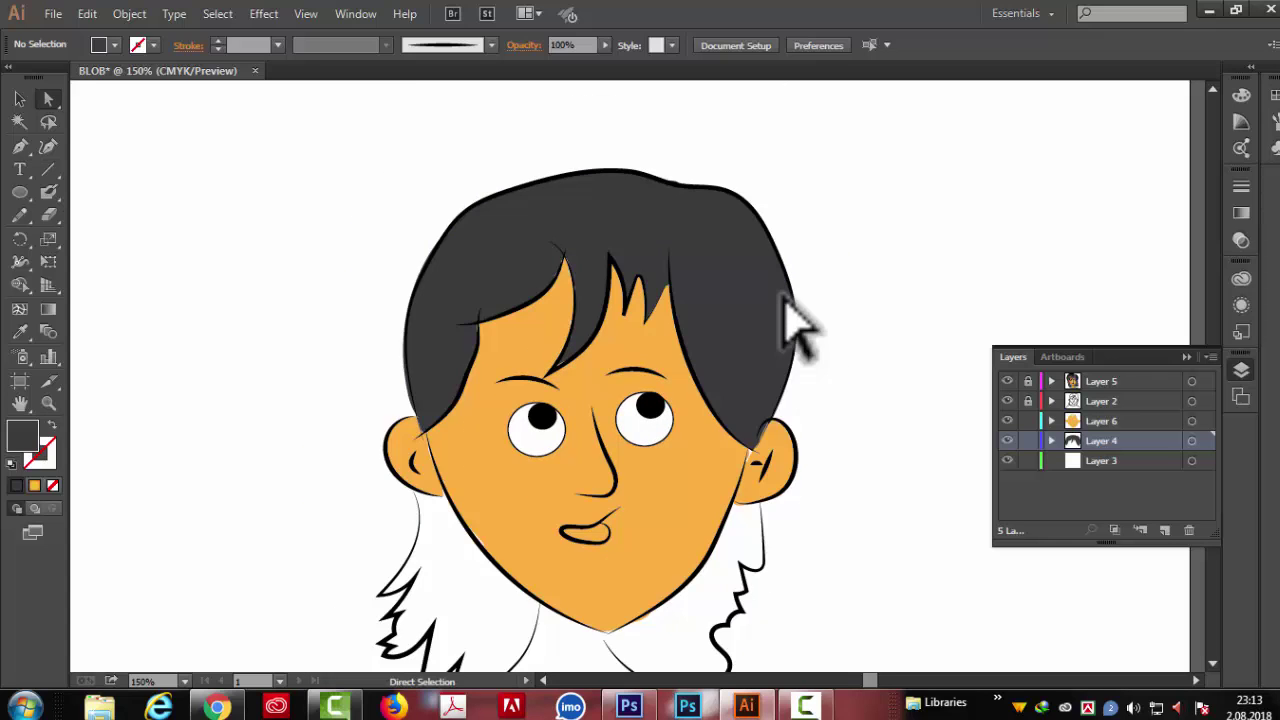
# Step: Outline the lower left hair lock and the wavy right-side lock down the neck in dark grey
pyautogui.scroll(-2, 795, 325)
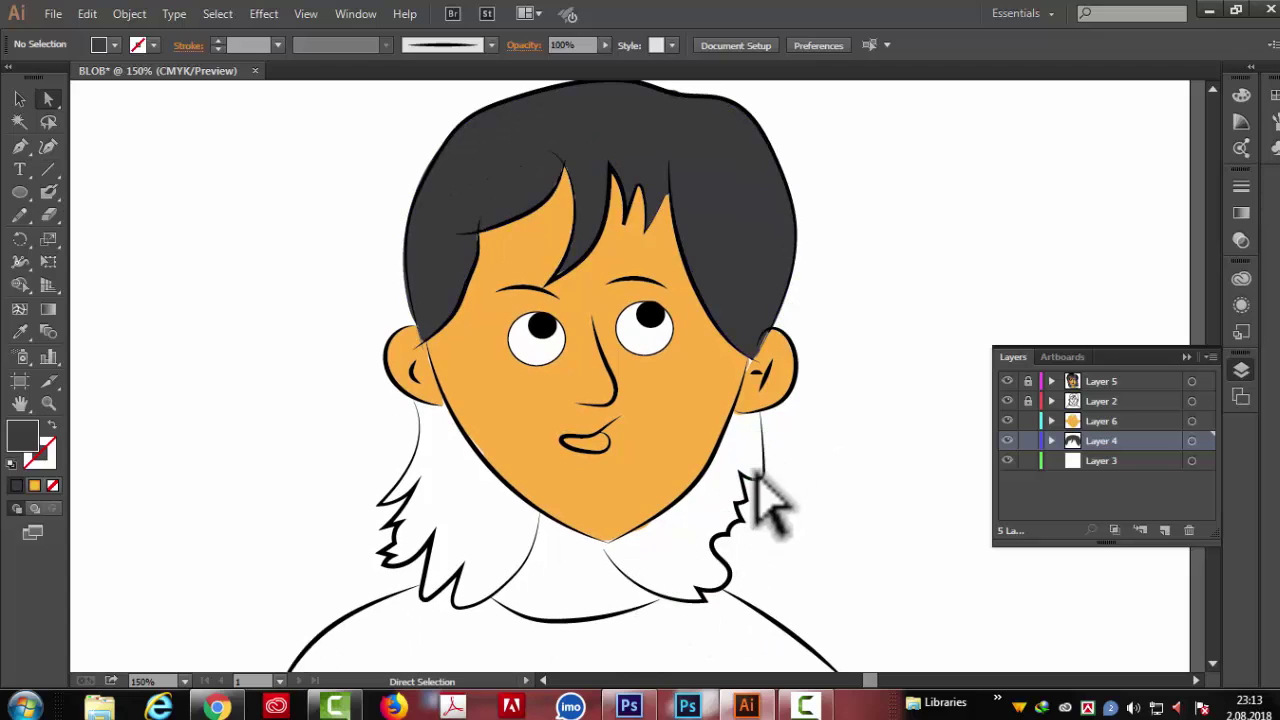
pyautogui.click(48, 193)
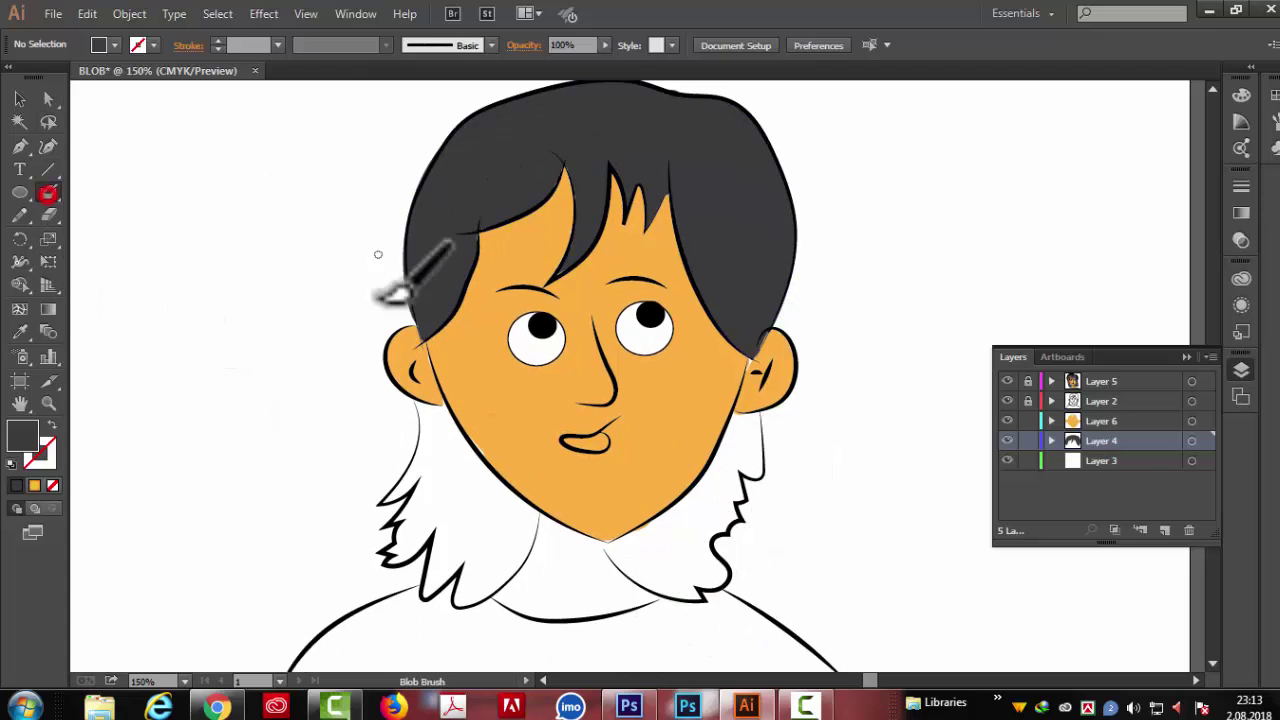
pyautogui.moveTo(437, 412)
pyautogui.mouseDown()
pyautogui.moveTo(515, 505)
pyautogui.moveTo(554, 508)
pyautogui.moveTo(414, 470)
pyautogui.moveTo(432, 478)
pyautogui.mouseUp()
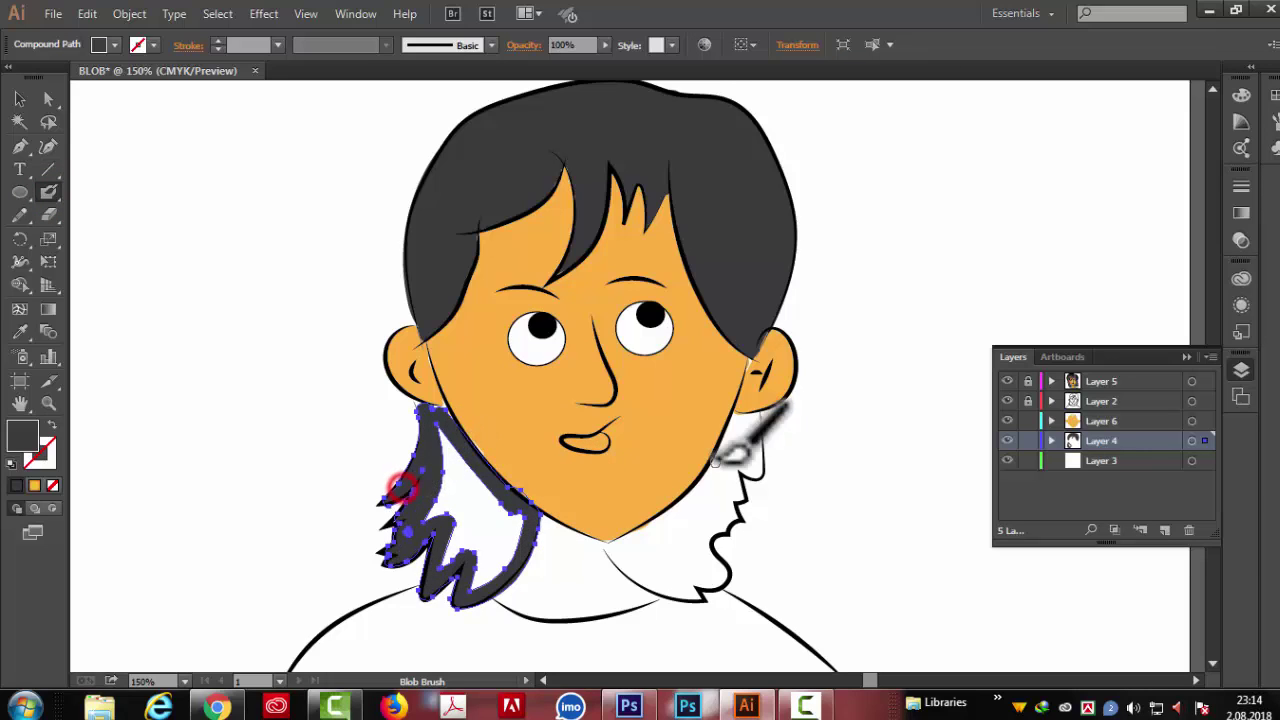
pyautogui.scroll(1, 757, 440)
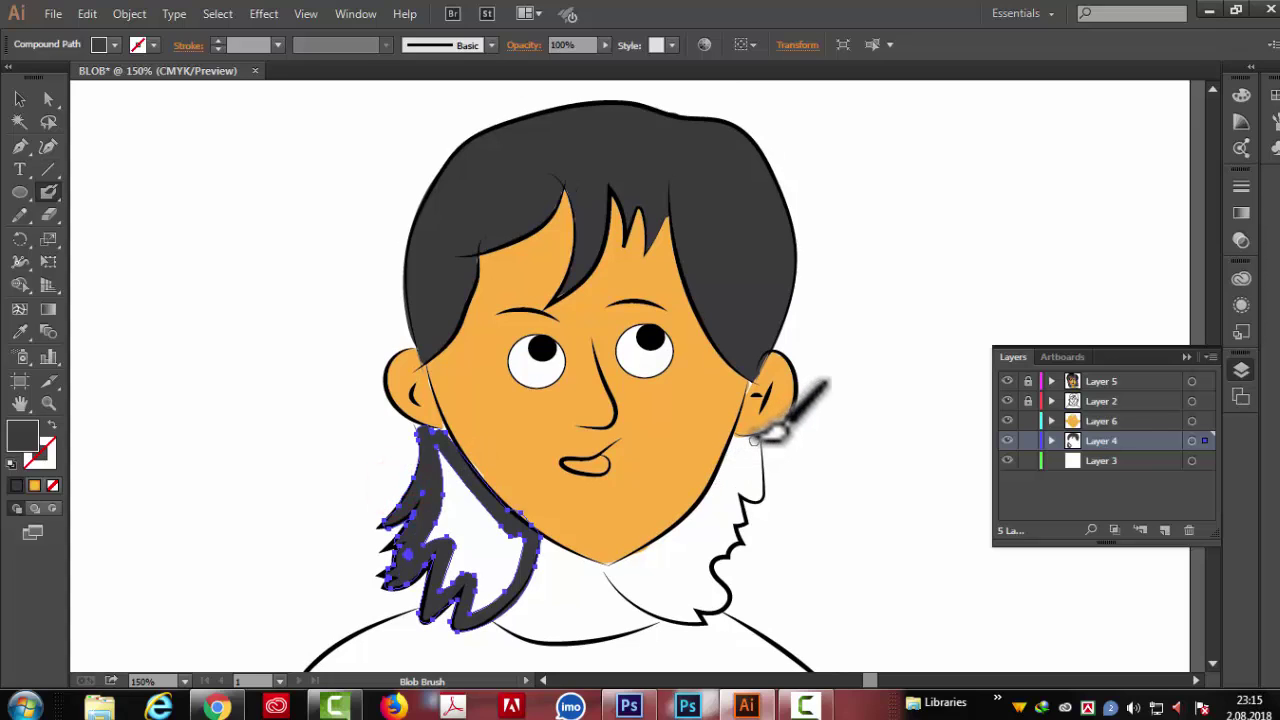
pyautogui.moveTo(752, 440); pyautogui.dragTo(752, 528)
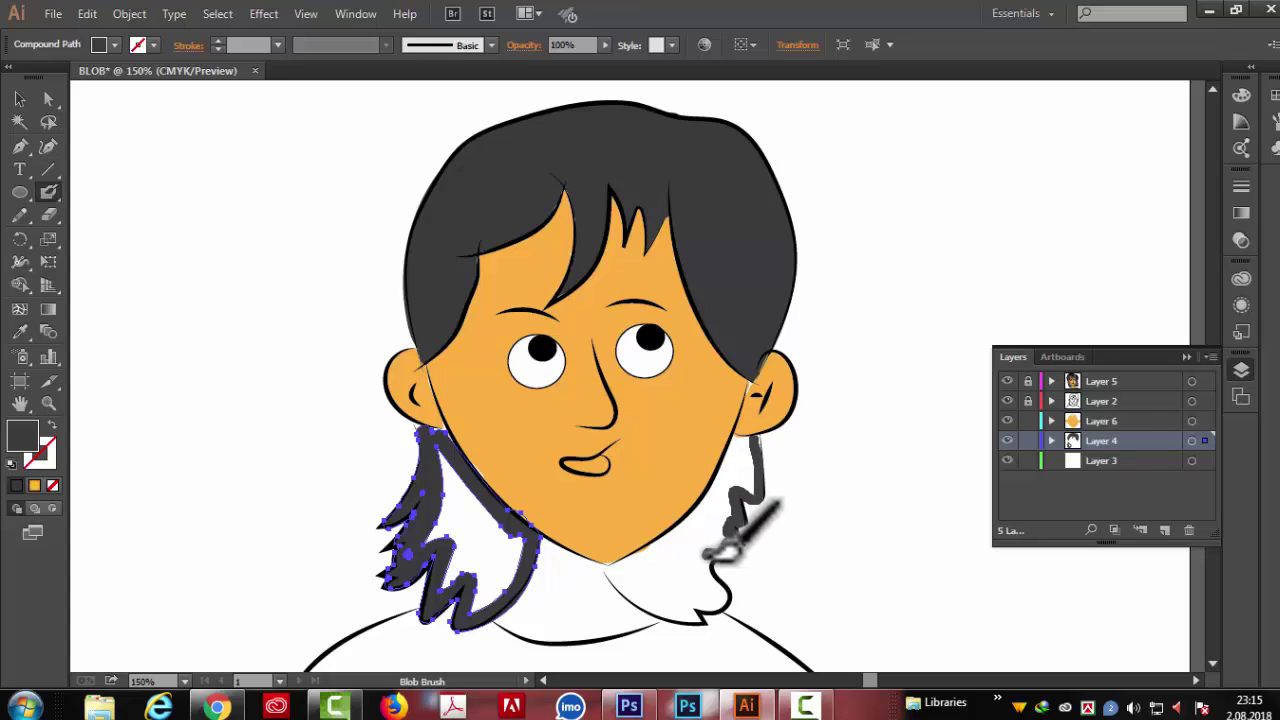
pyautogui.moveTo(707, 563); pyautogui.dragTo(712, 548)
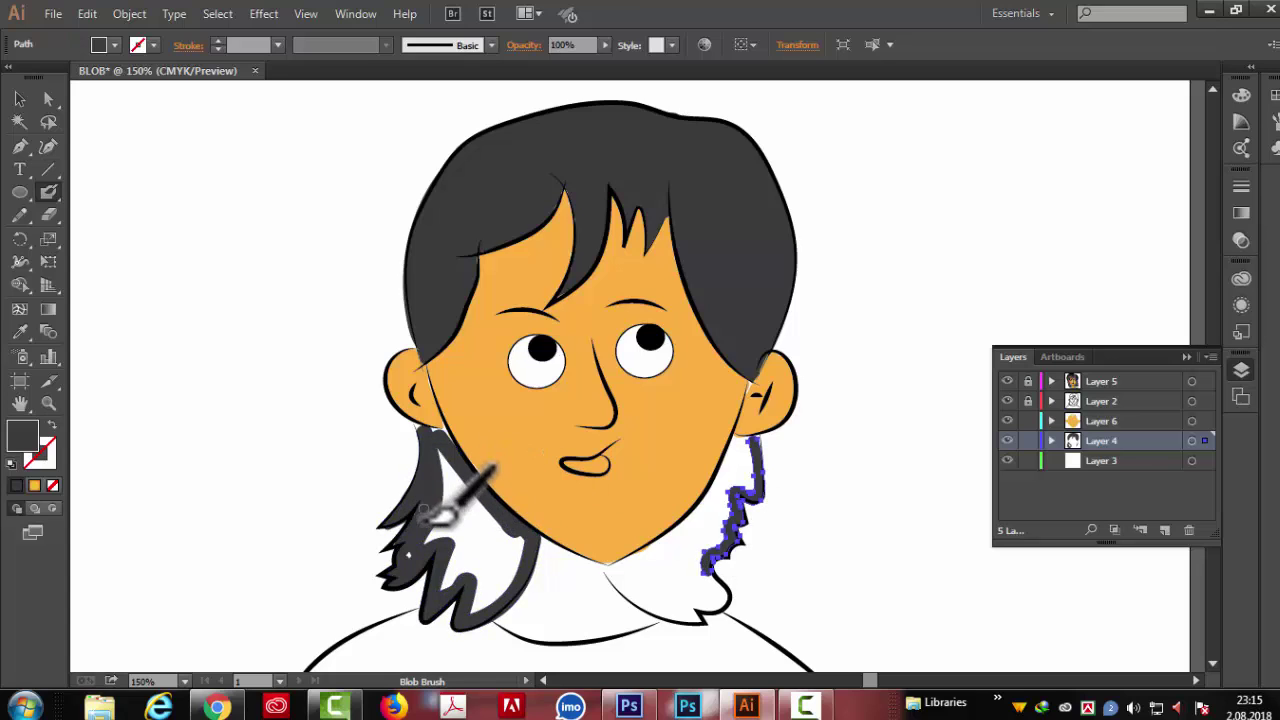
pyautogui.moveTo(706, 566); pyautogui.dragTo(736, 590)
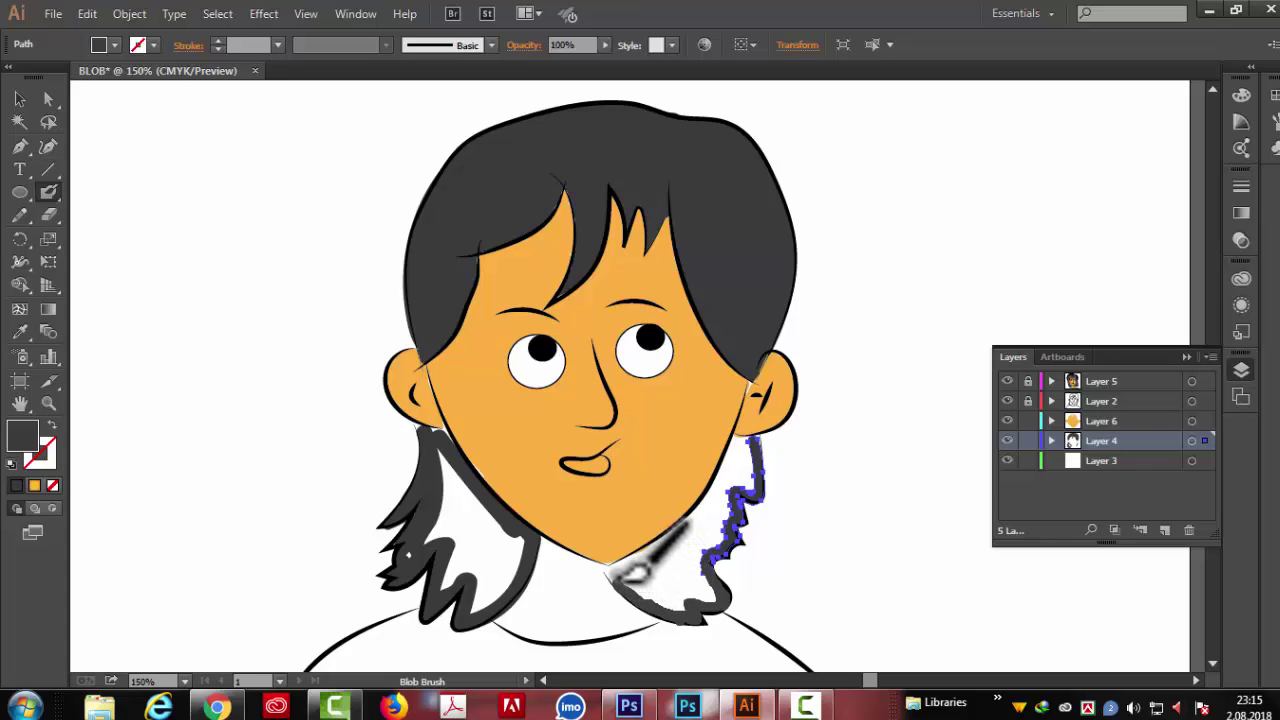
pyautogui.moveTo(622, 566); pyautogui.dragTo(682, 528)
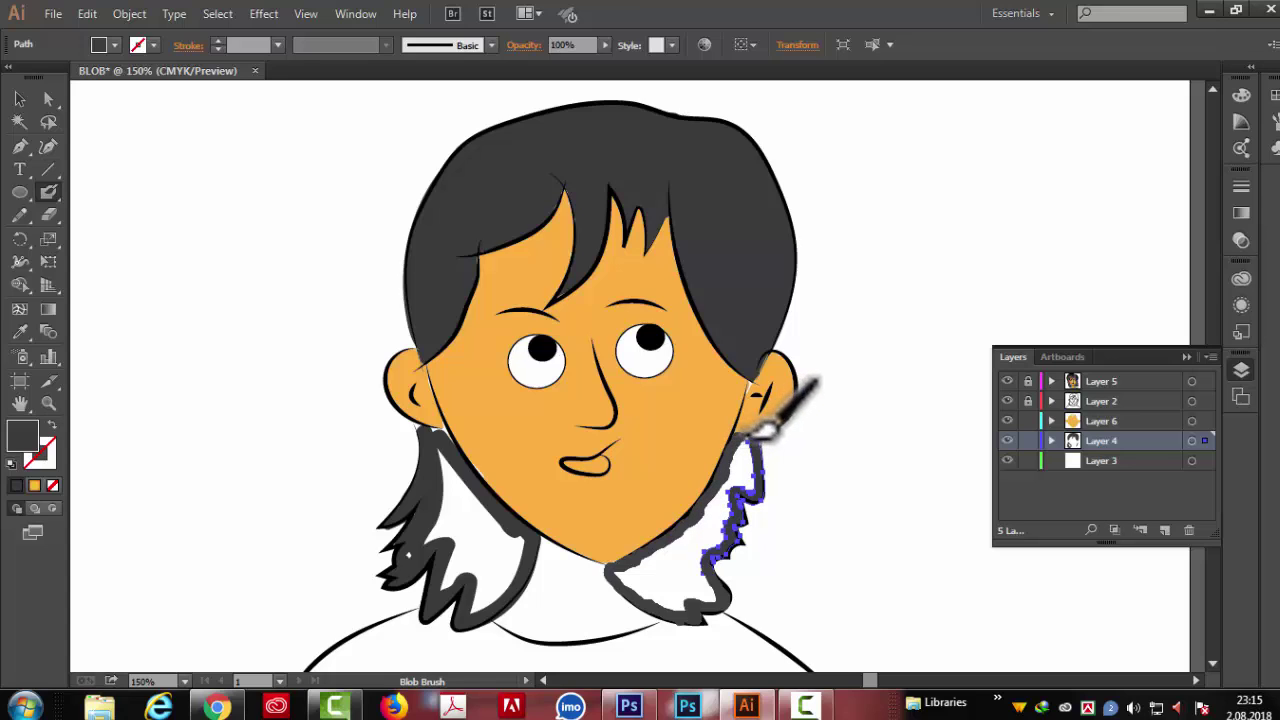
pyautogui.moveTo(770, 438); pyautogui.dragTo(774, 436)
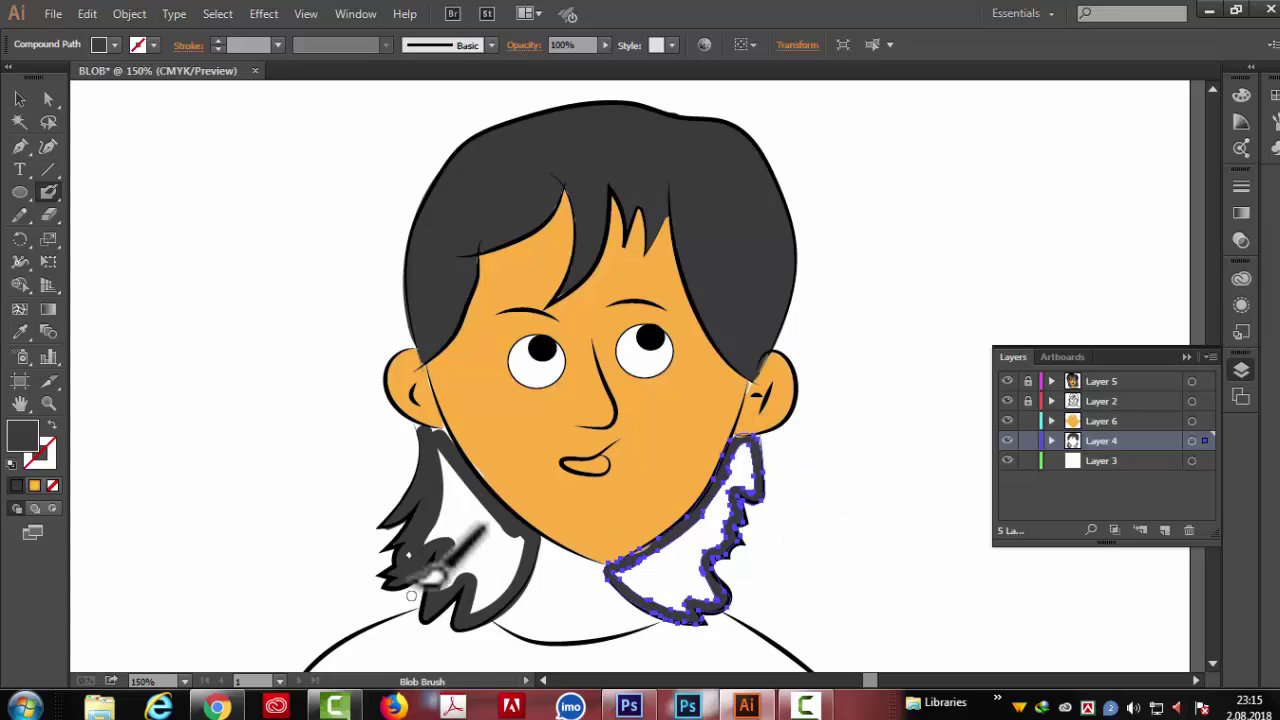
pyautogui.click(48, 98)
# Step: Remove the white insides of the right and left lower hair locks, then deselect
pyautogui.click(800, 438)
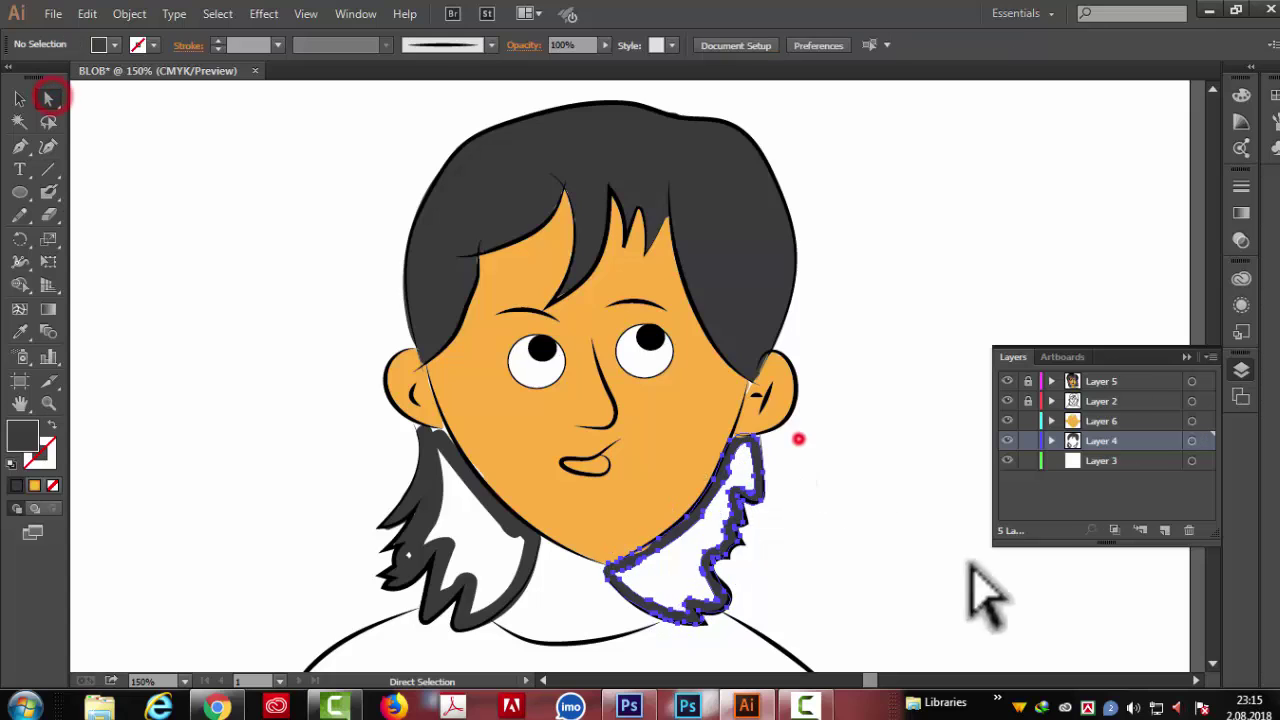
pyautogui.click(697, 518)
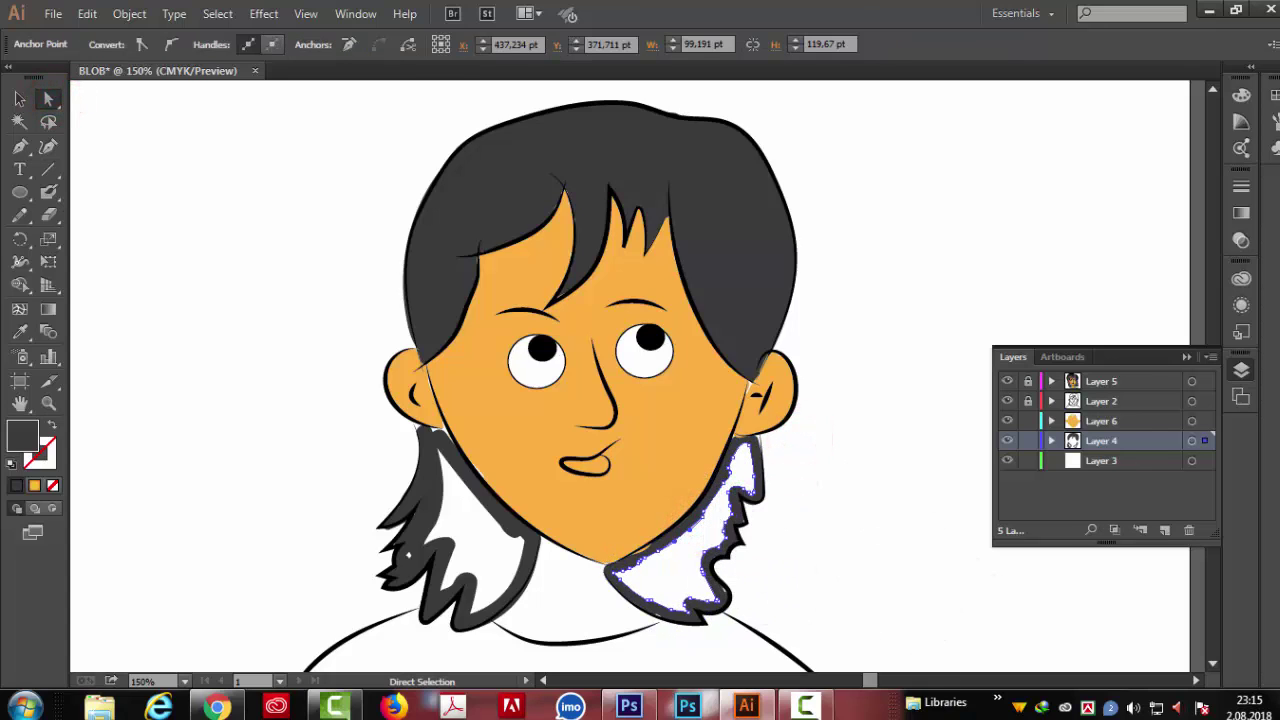
pyautogui.click(724, 500)
pyautogui.press('Delete')
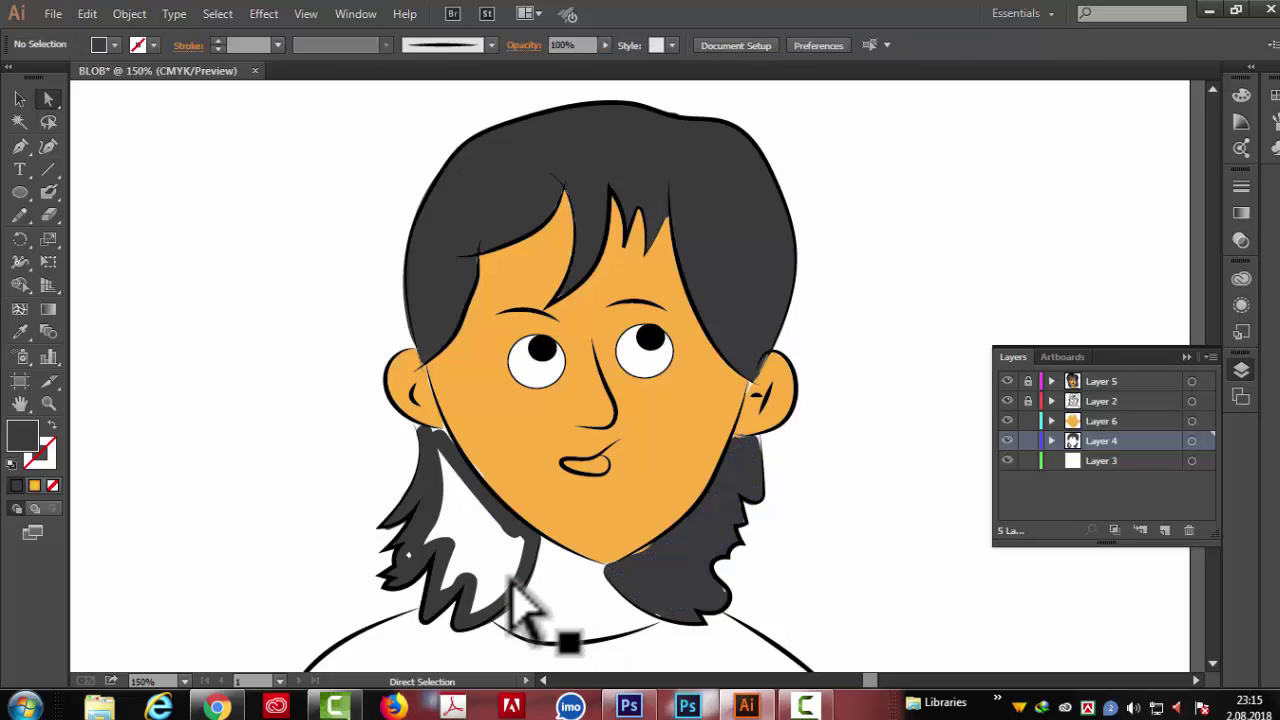
pyautogui.click(445, 525)
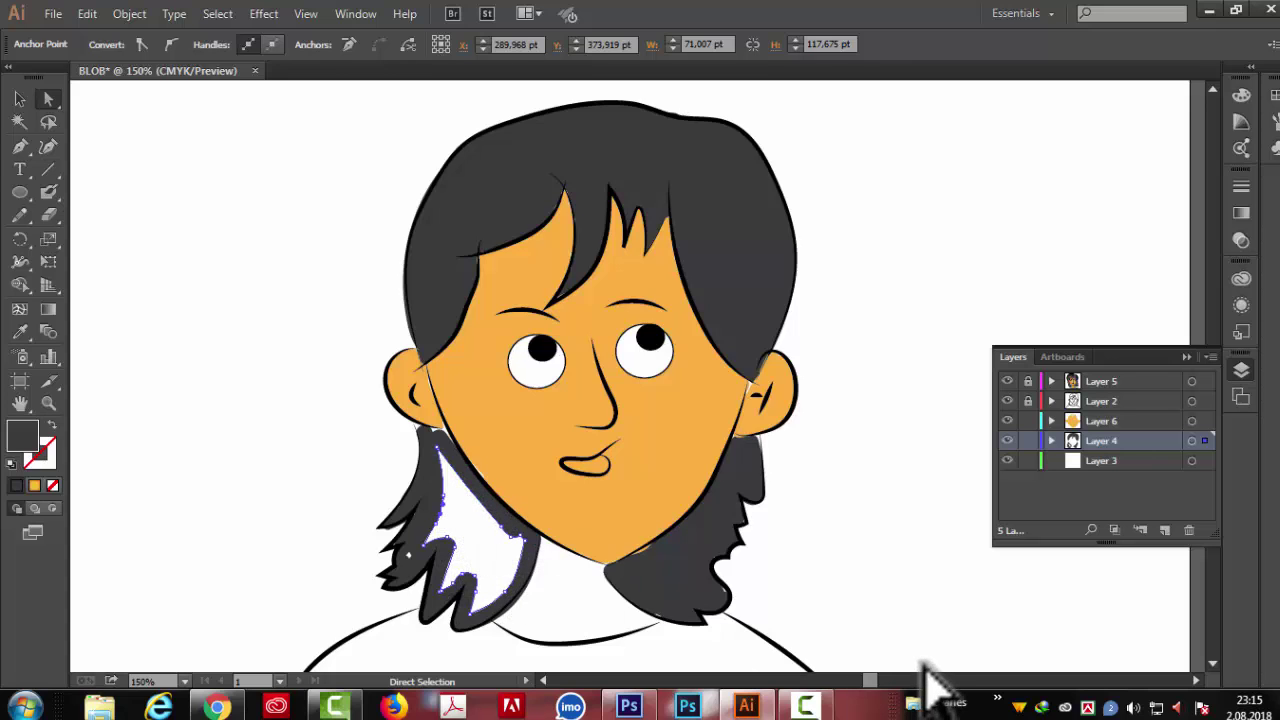
pyautogui.hotkey('ctrl', '8')
pyautogui.hotkey('ctrl', 'shift', 'a')
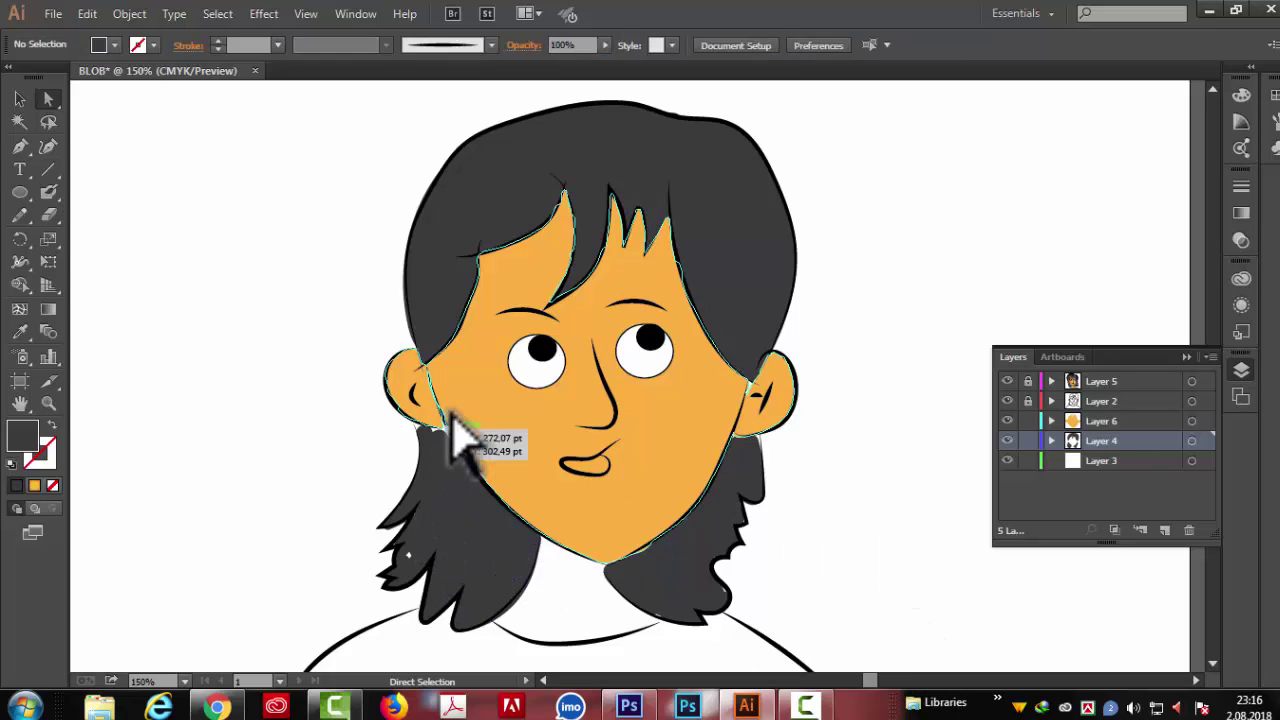
pyautogui.scroll(-1, 749, 545)
pyautogui.scroll(1, 749, 550)
pyautogui.scroll(-1, 749, 555)
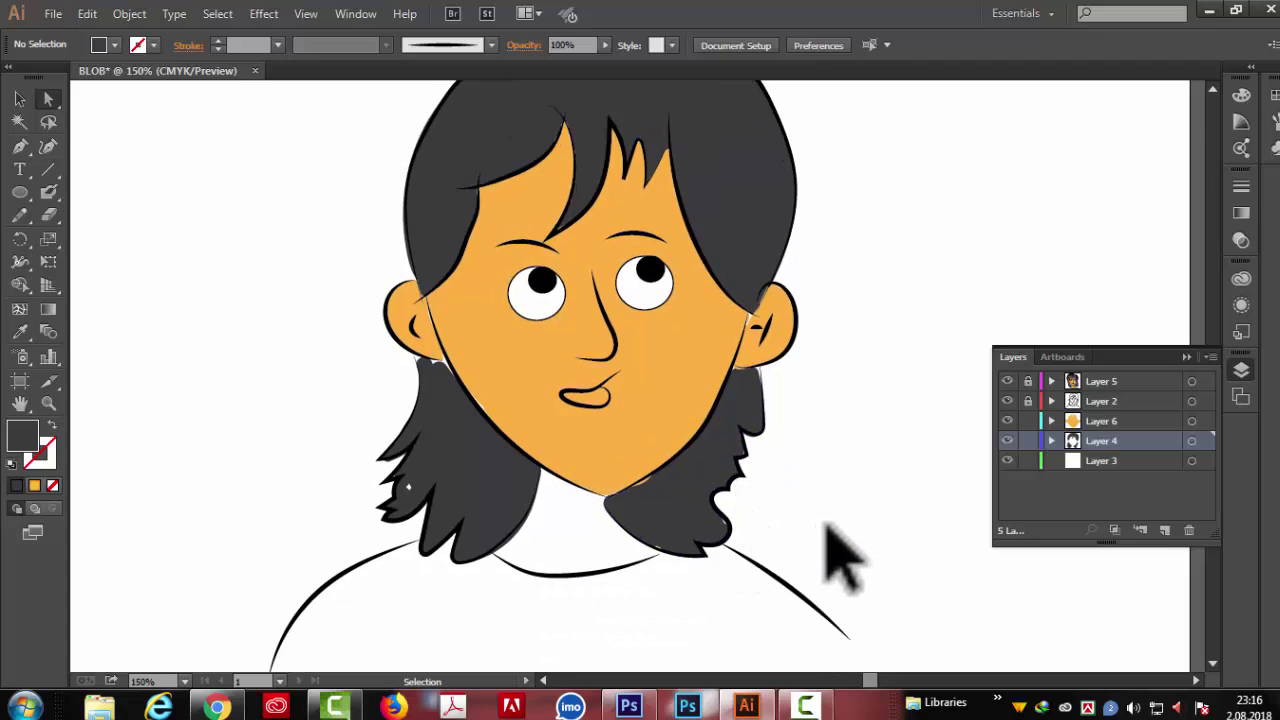
# Step: Zoom to 200%, toggle Layer 4's visibility to check the hair, and lock Layer 6
pyautogui.hotkey('ctrl', '-')
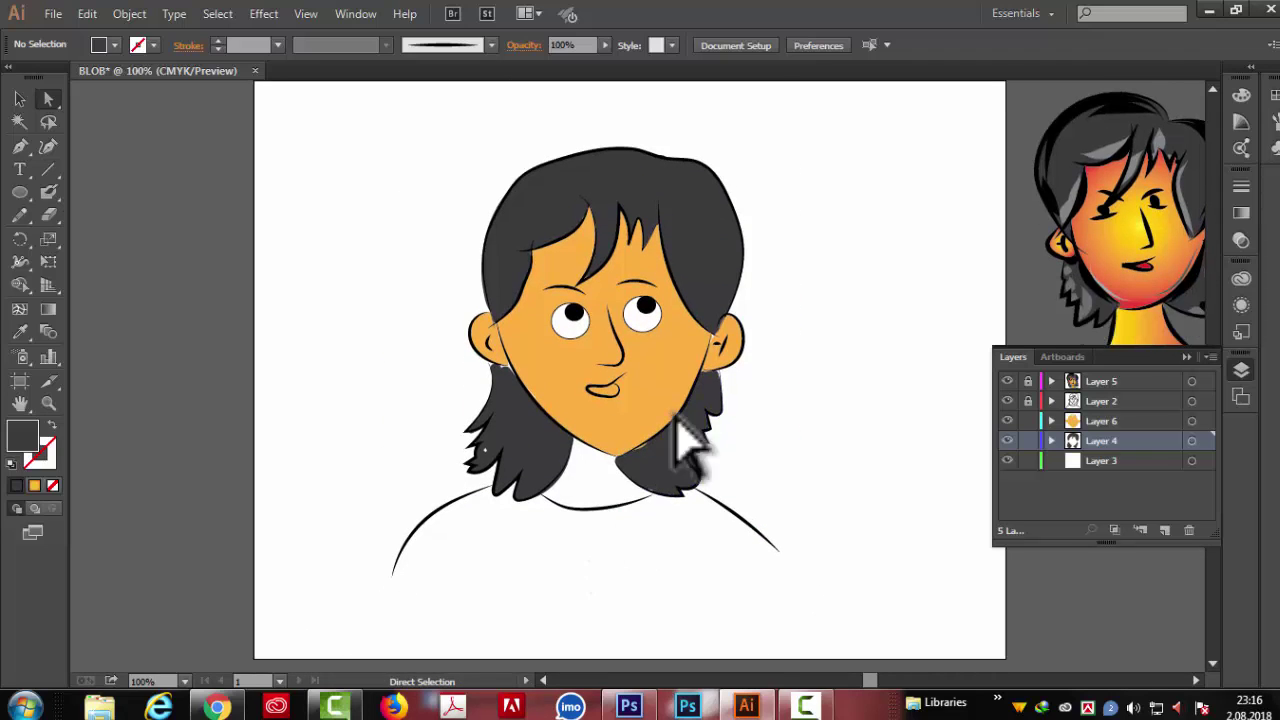
pyautogui.hotkey('ctrl', '+')
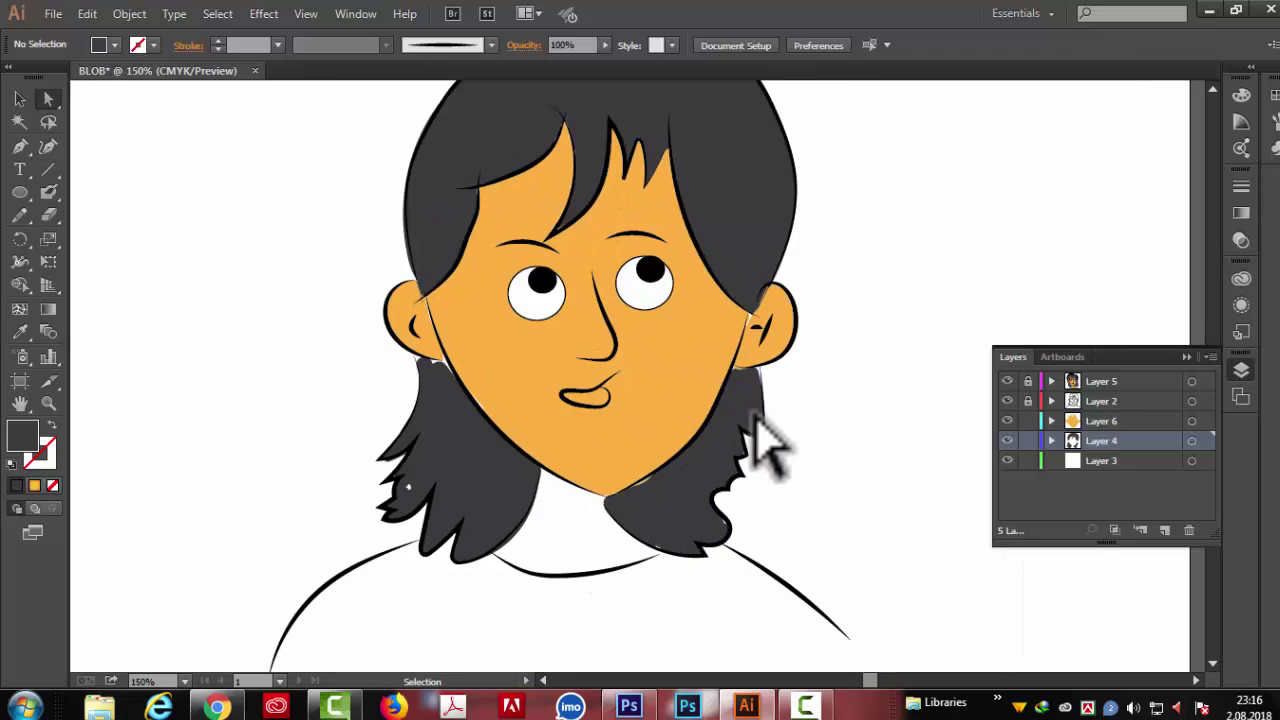
pyautogui.hotkey('ctrl', '+')
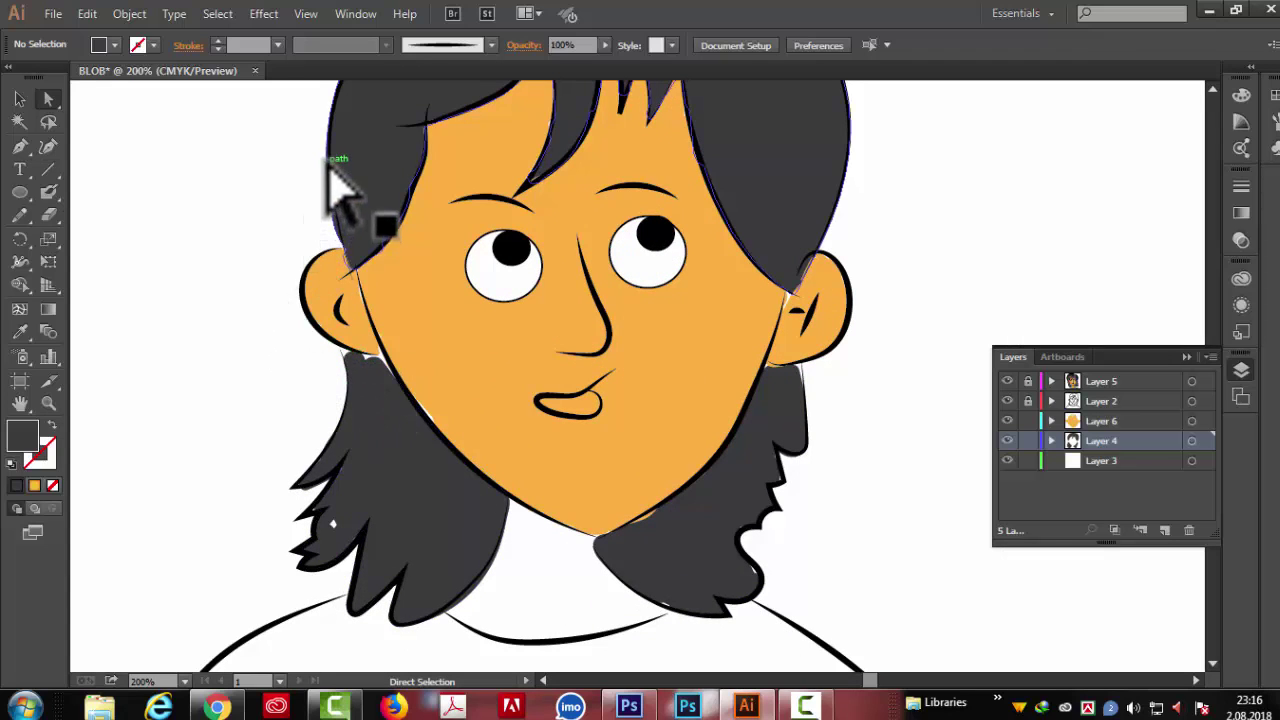
pyautogui.scroll(3, 425, 255)
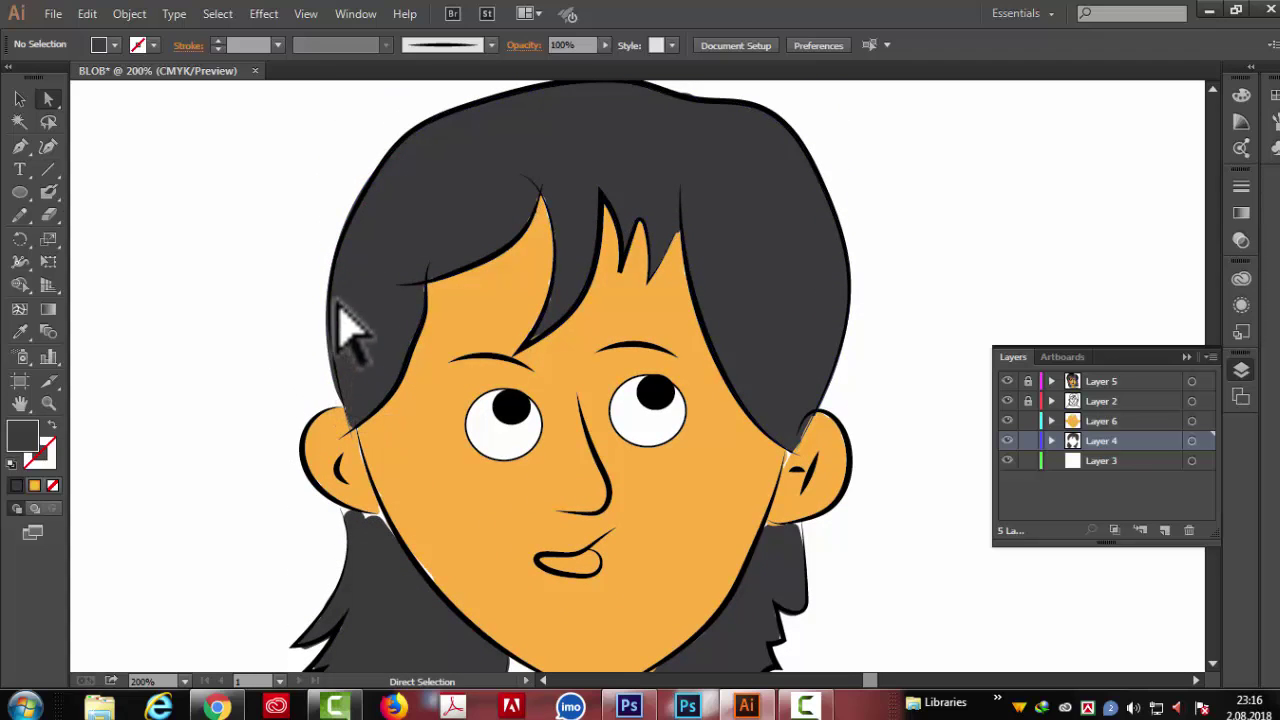
pyautogui.click(1007, 440)
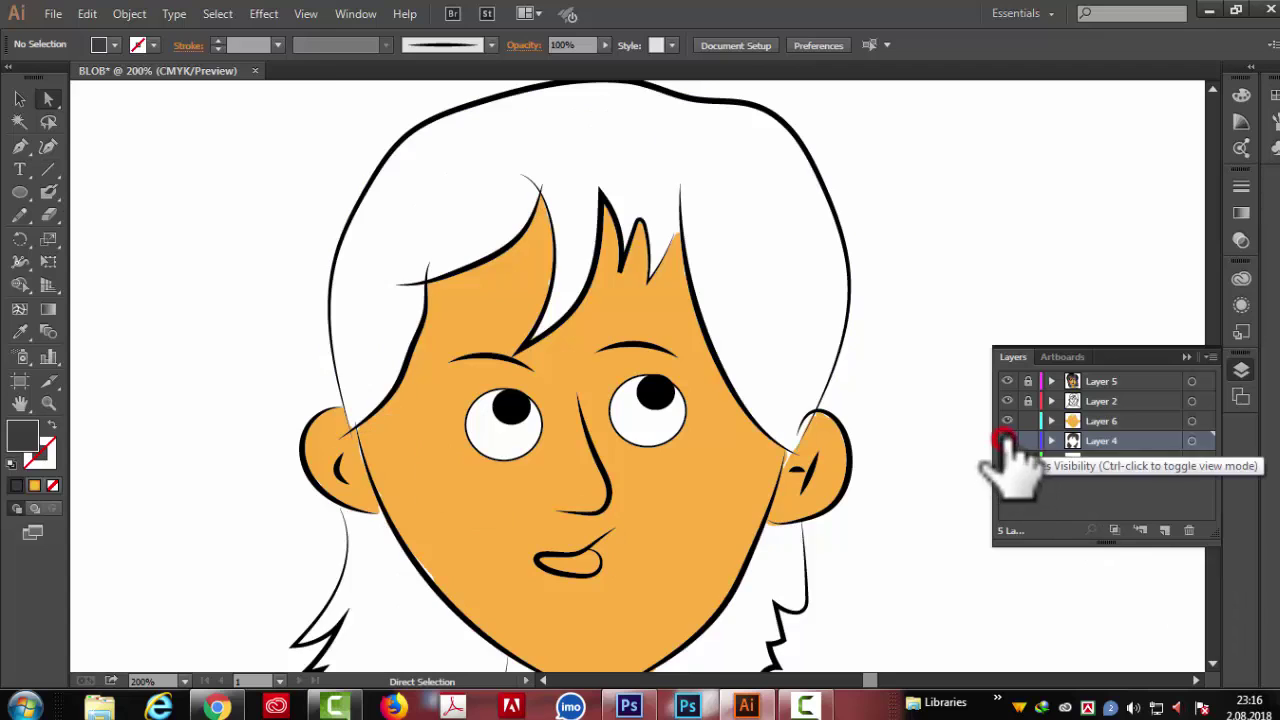
pyautogui.click(1007, 440)
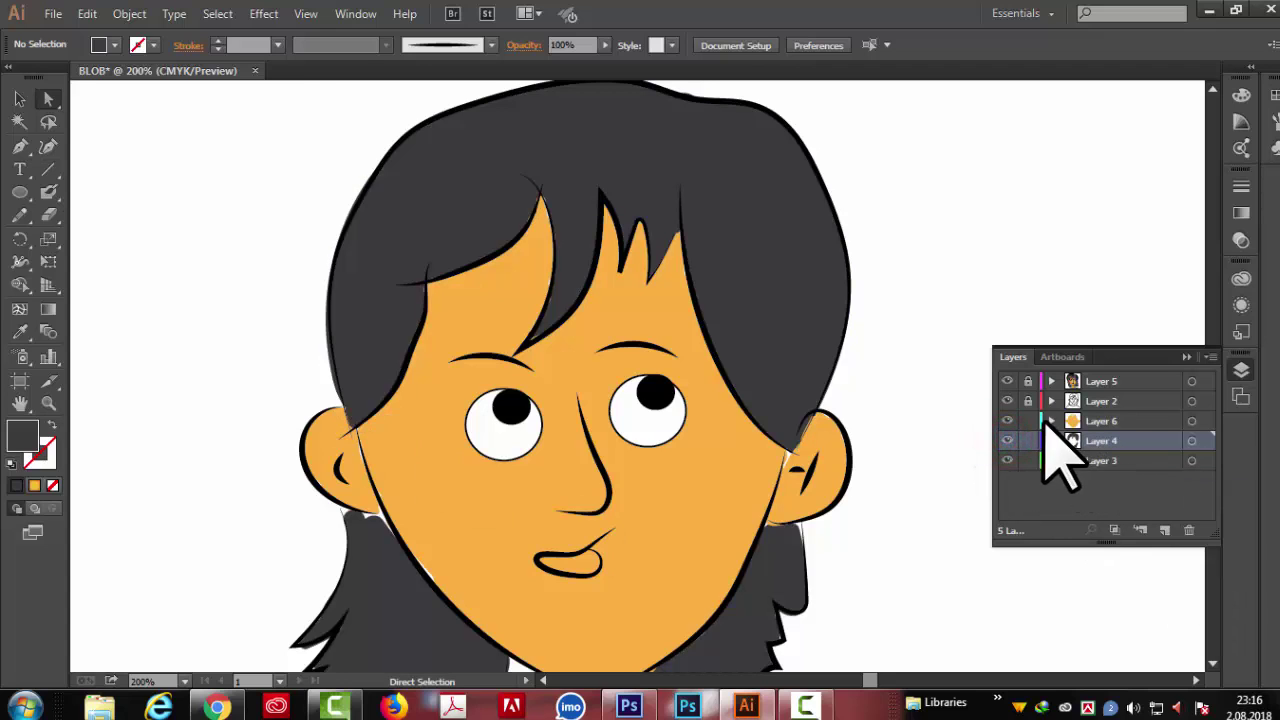
pyautogui.click(1028, 401)
pyautogui.click(1028, 421)
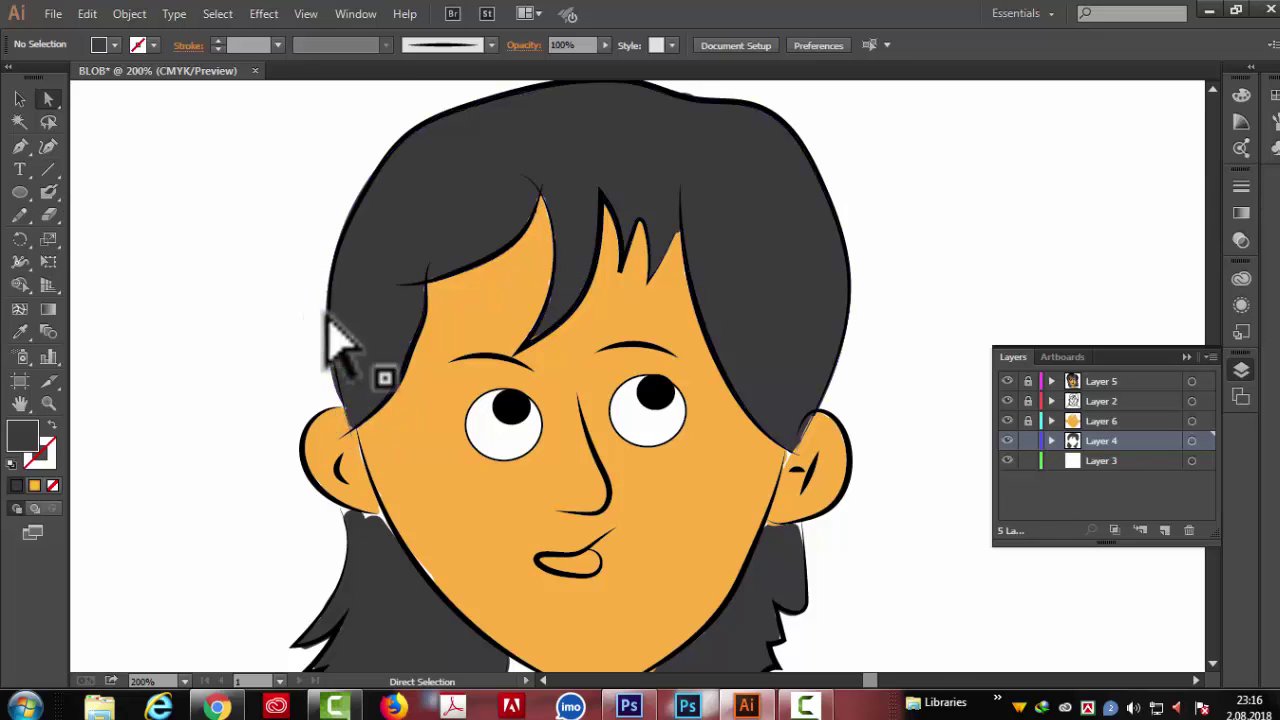
pyautogui.click(48, 214)
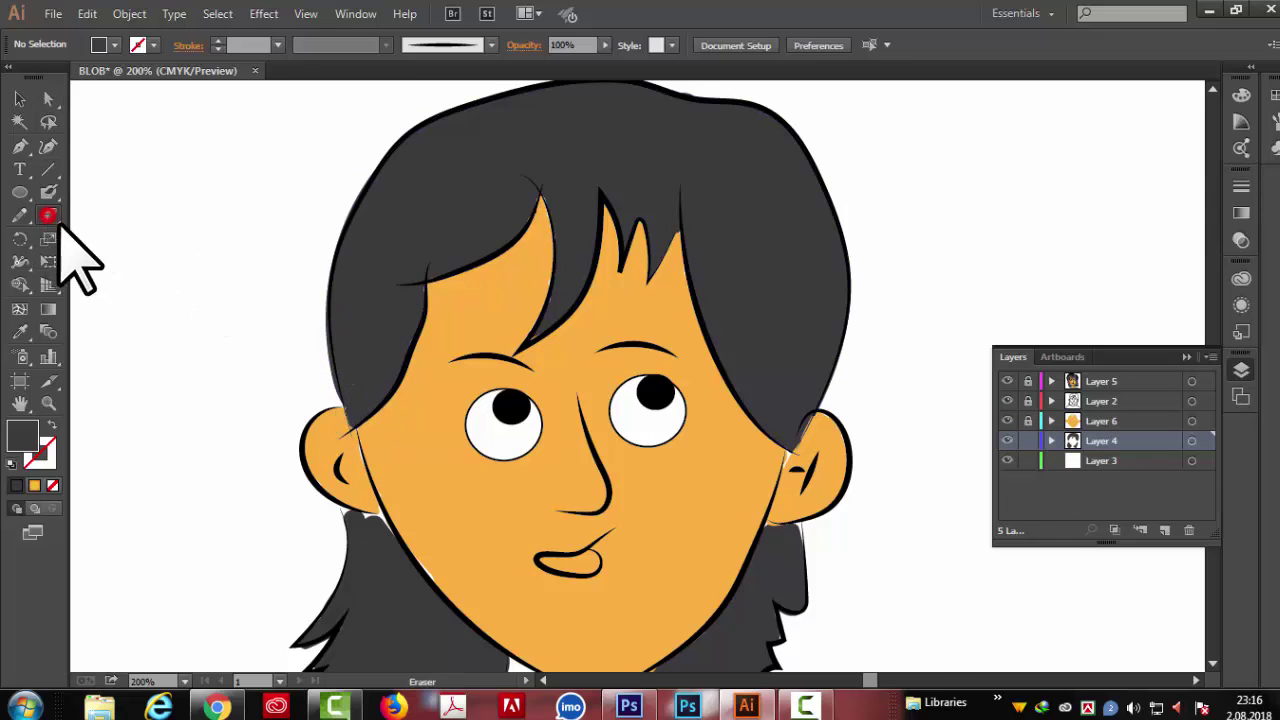
pyautogui.click(136, 215)
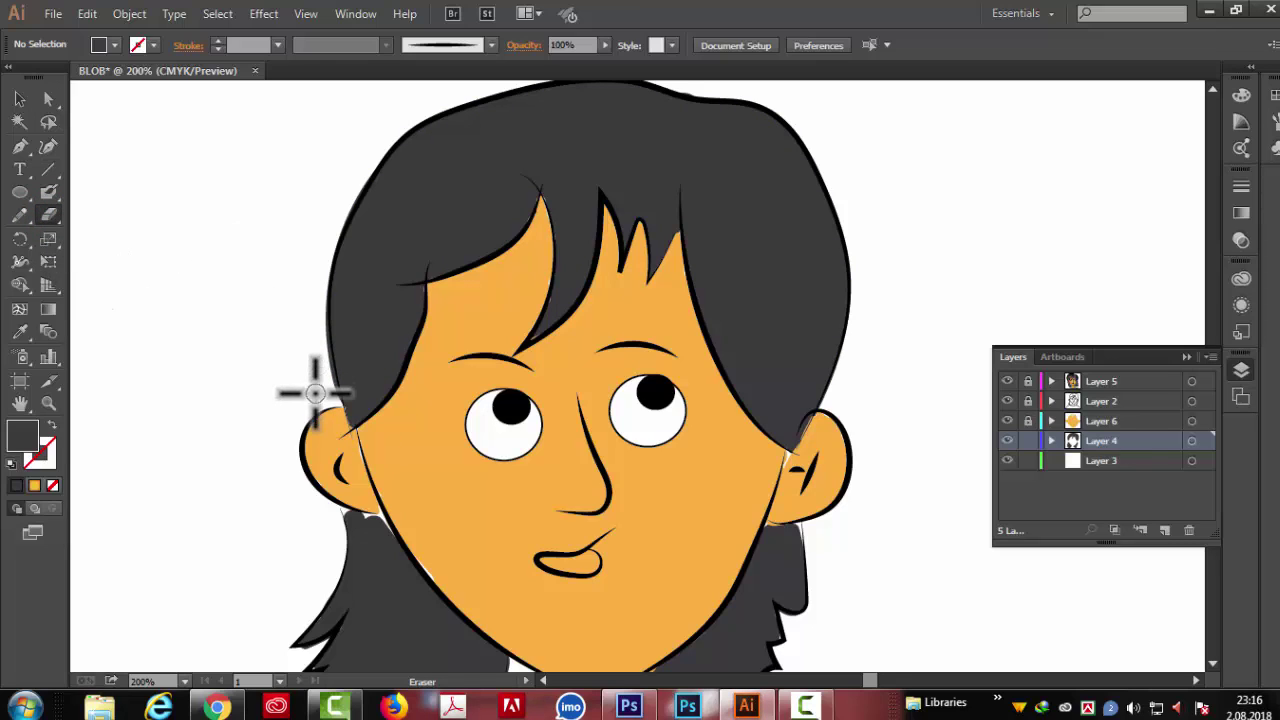
pyautogui.moveTo(313, 298); pyautogui.dragTo(325, 384)
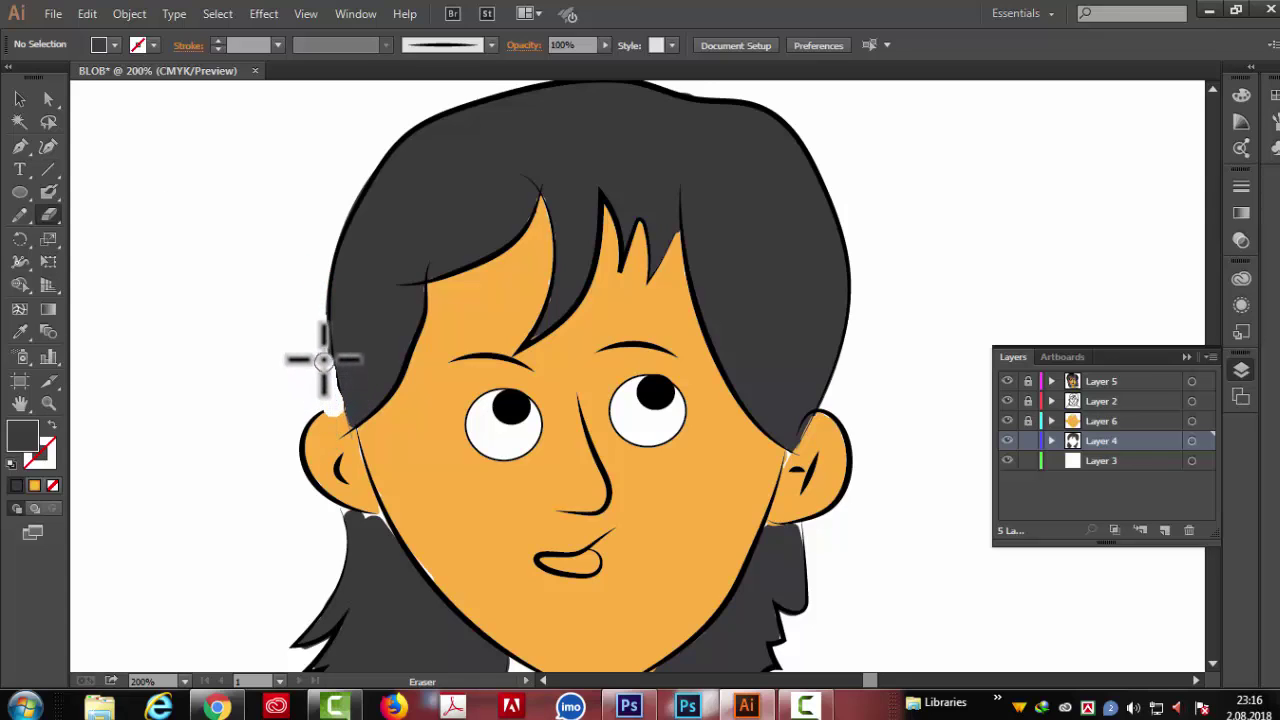
pyautogui.hotkey('ctrl', 'z')
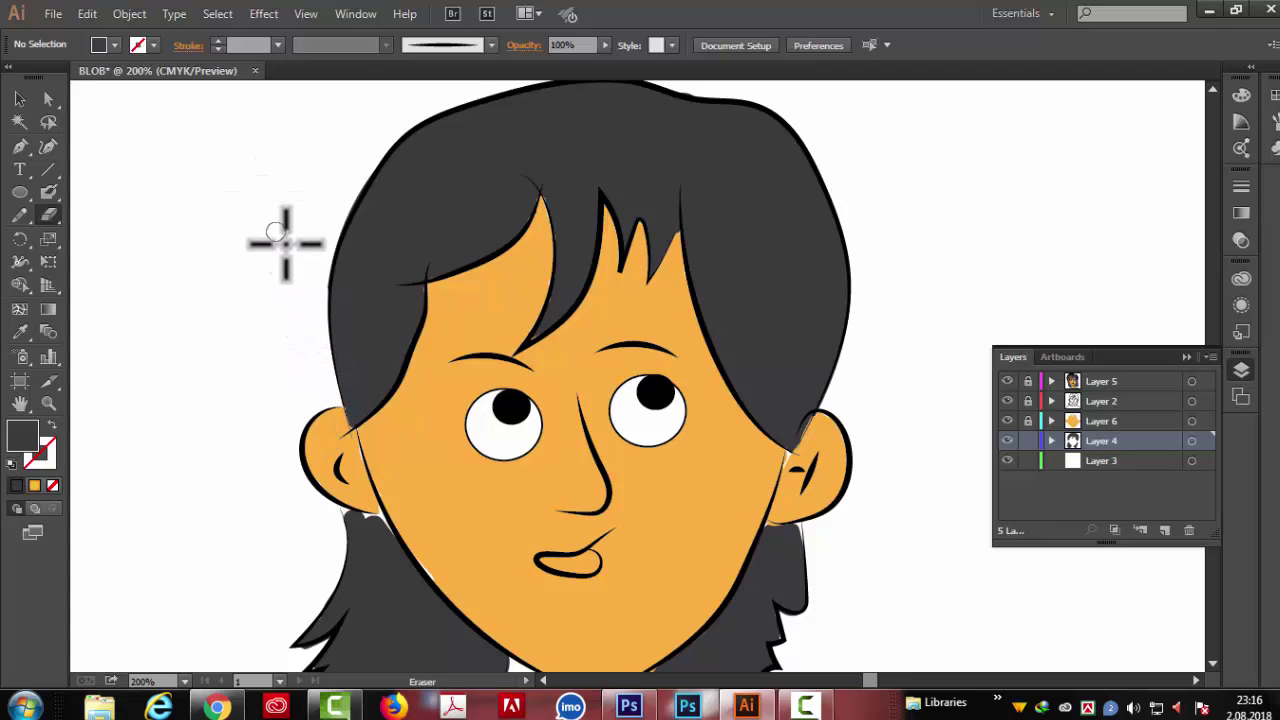
pyautogui.scroll(3, 751, 277)
pyautogui.scroll(-2, 755, 277)
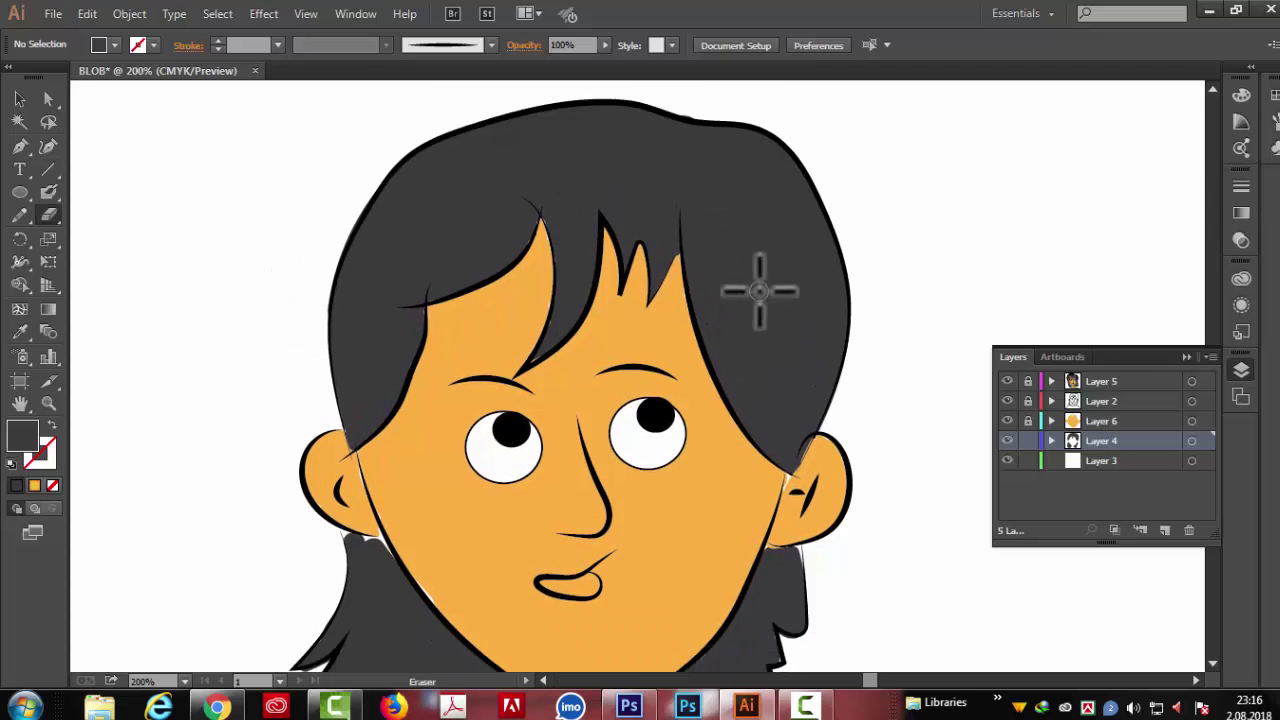
pyautogui.scroll(-3, 870, 457)
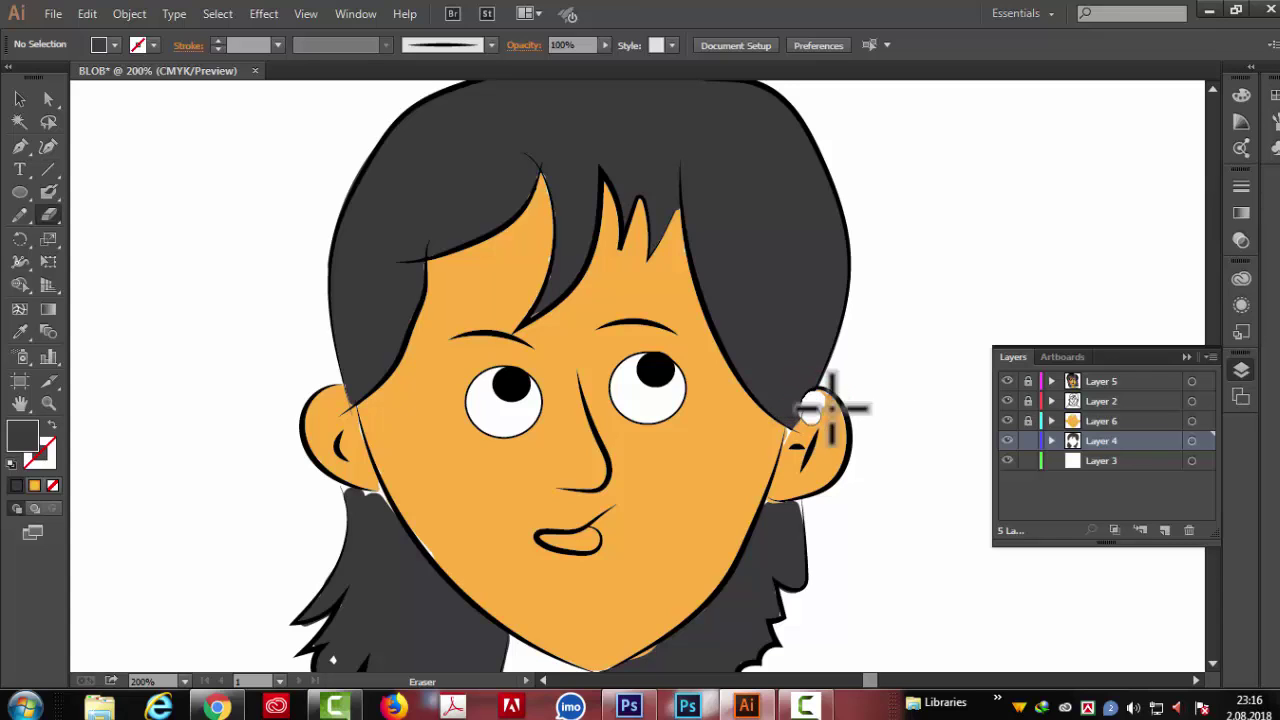
pyautogui.scroll(1, 870, 460)
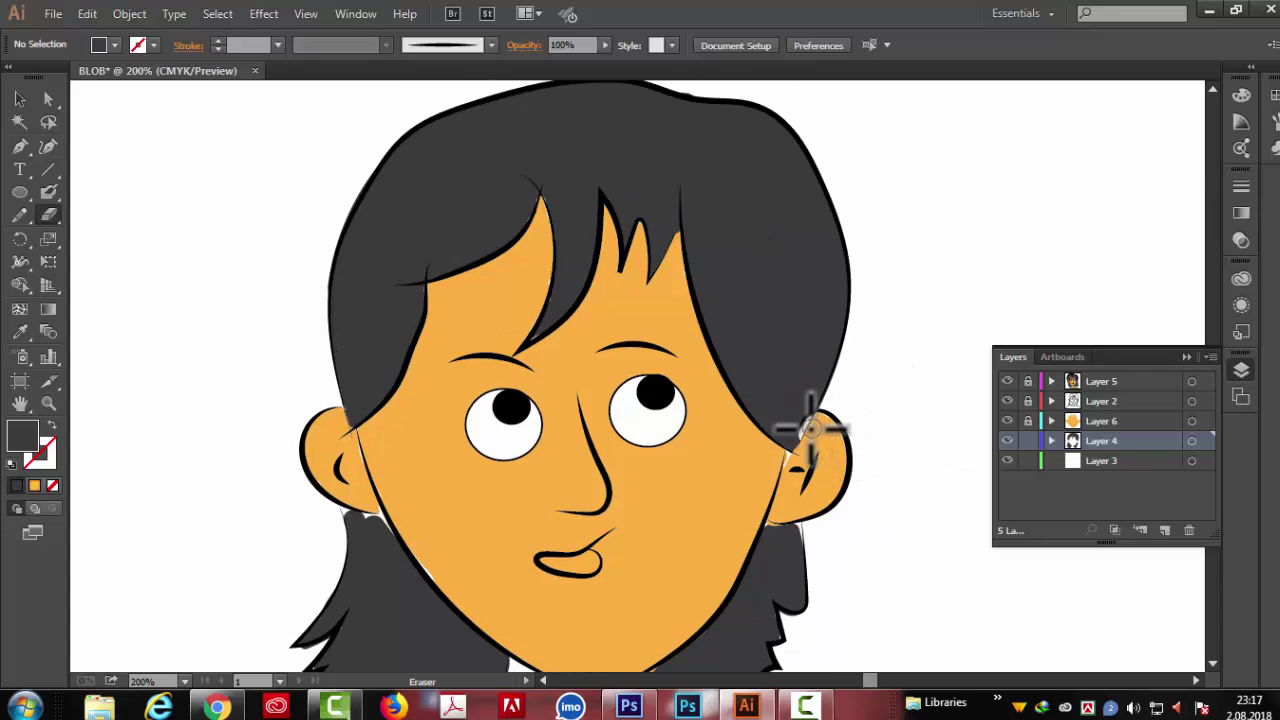
pyautogui.scroll(1, 810, 430)
pyautogui.click(1143, 421)
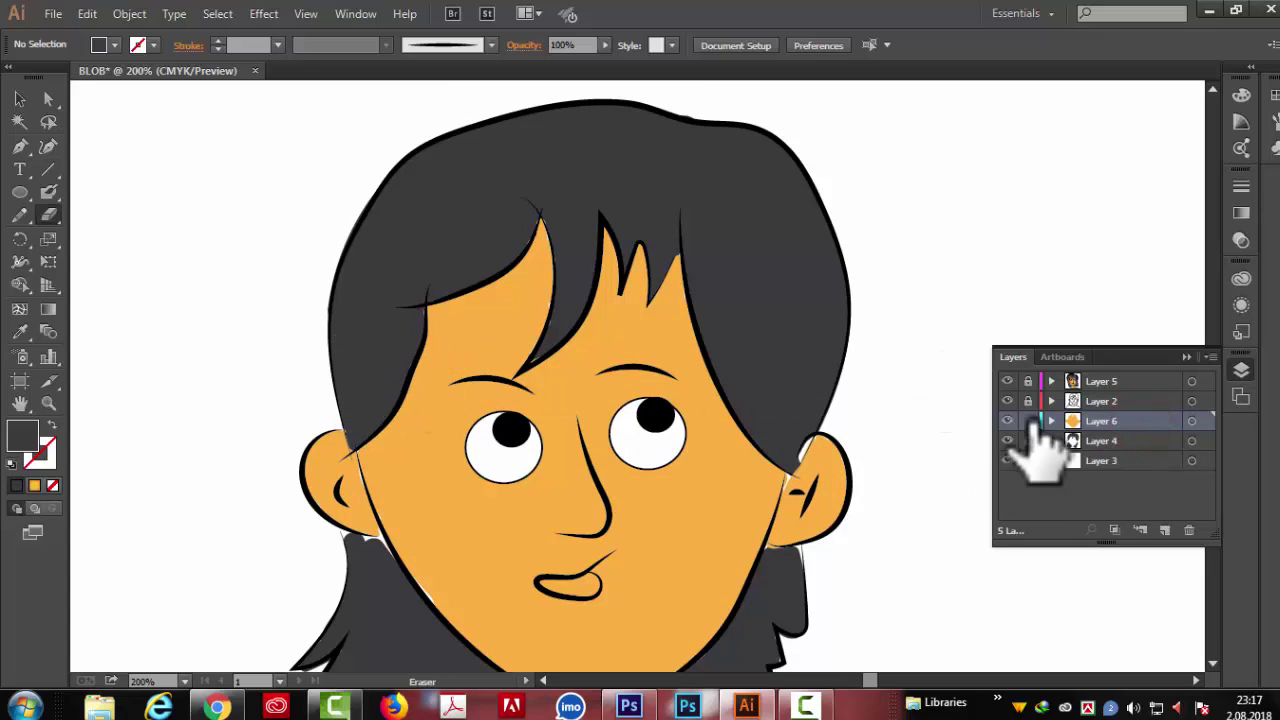
pyautogui.click(1028, 421)
pyautogui.click(1125, 440)
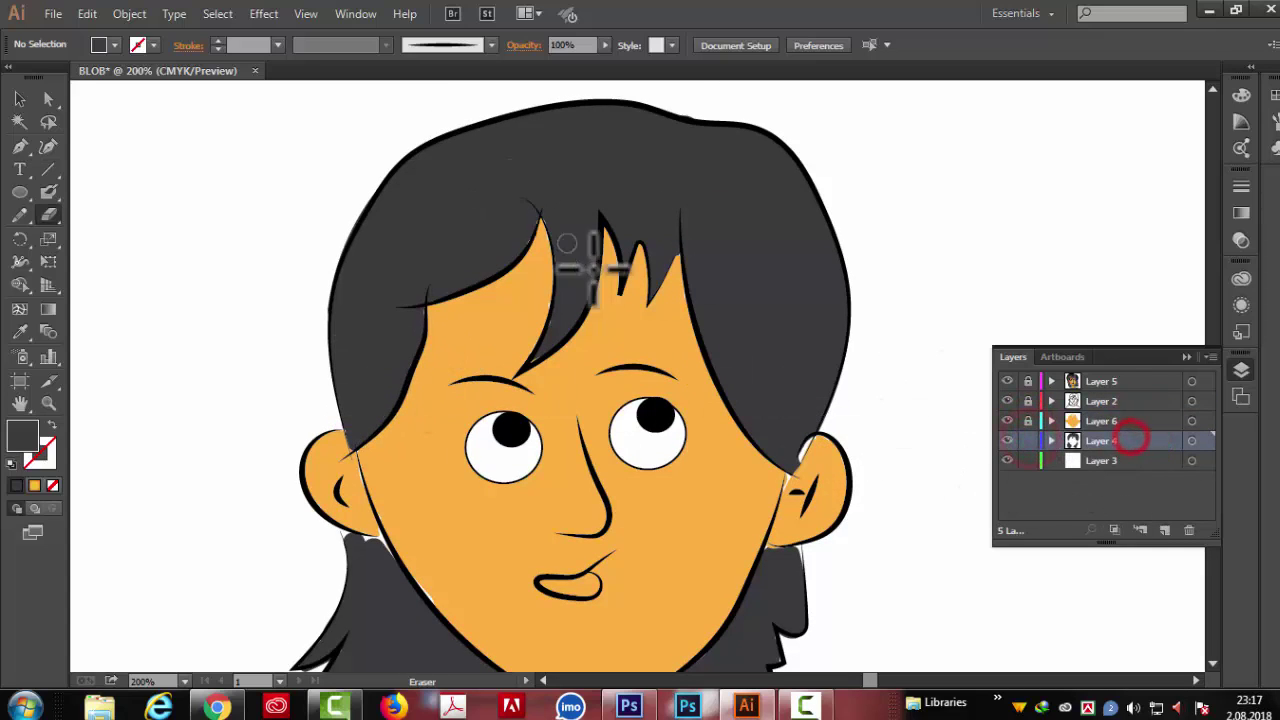
pyautogui.scroll(2, 600, 240)
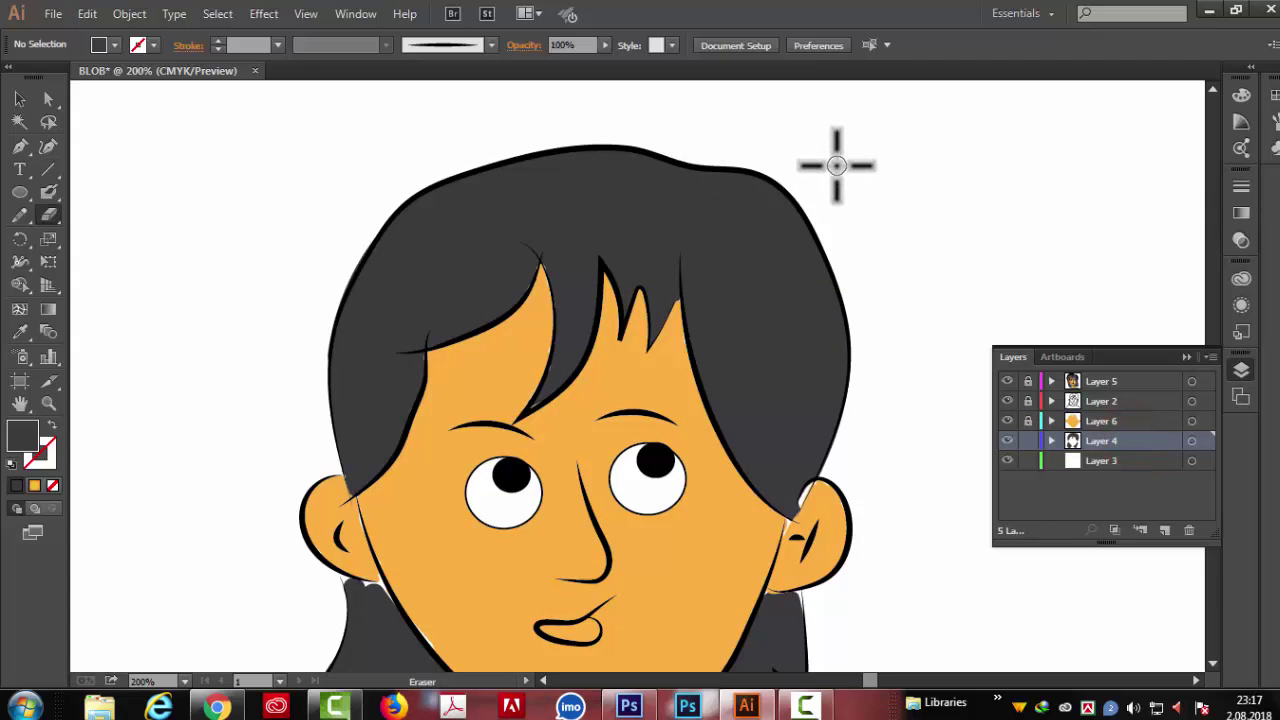
pyautogui.scroll(-3, 836, 160)
pyautogui.scroll(-5, 840, 168)
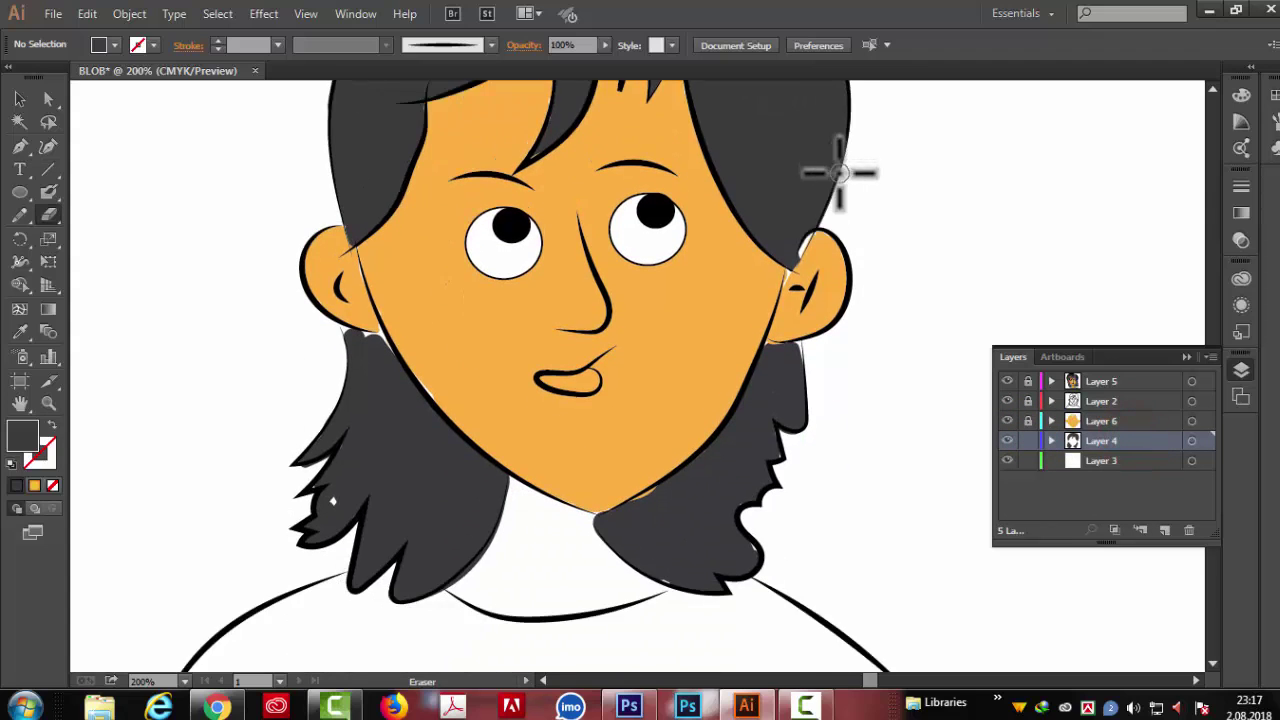
pyautogui.scroll(-2, 614, 329)
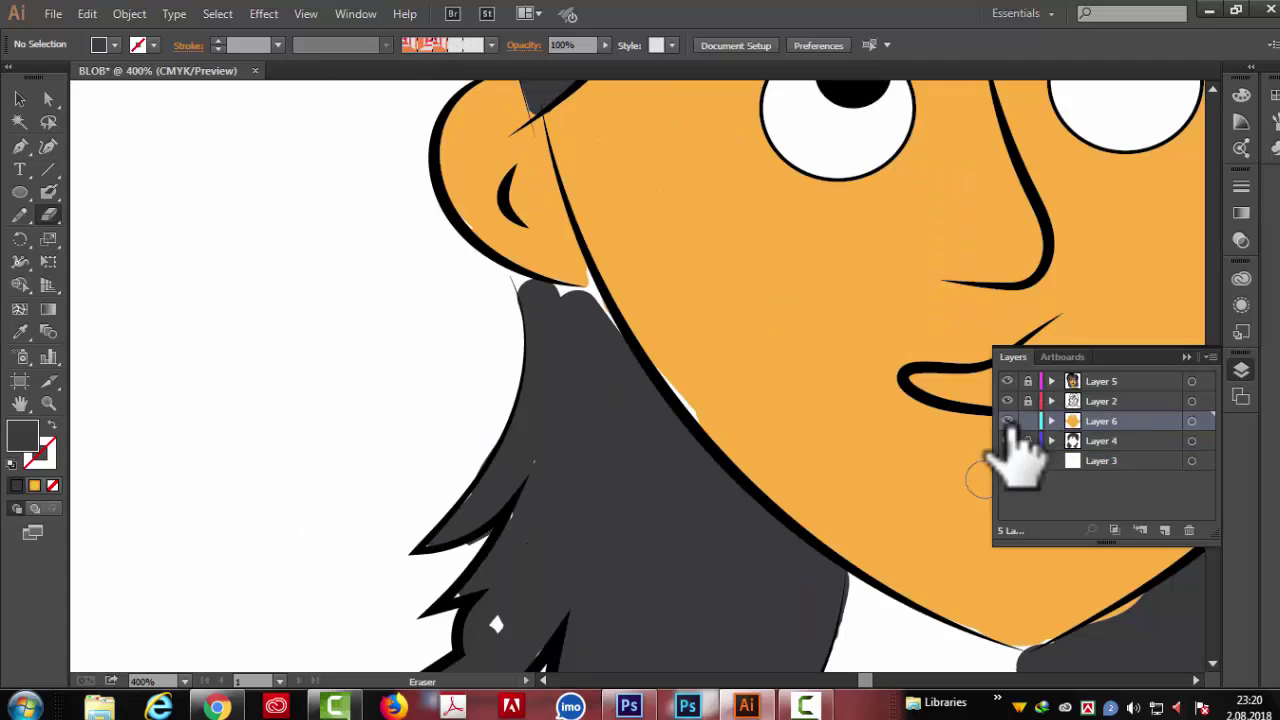
pyautogui.click(1007, 421)
# Step: Show Layer 6 and lock it, then make Layer 4 active and unlocked
pyautogui.click(1007, 421)
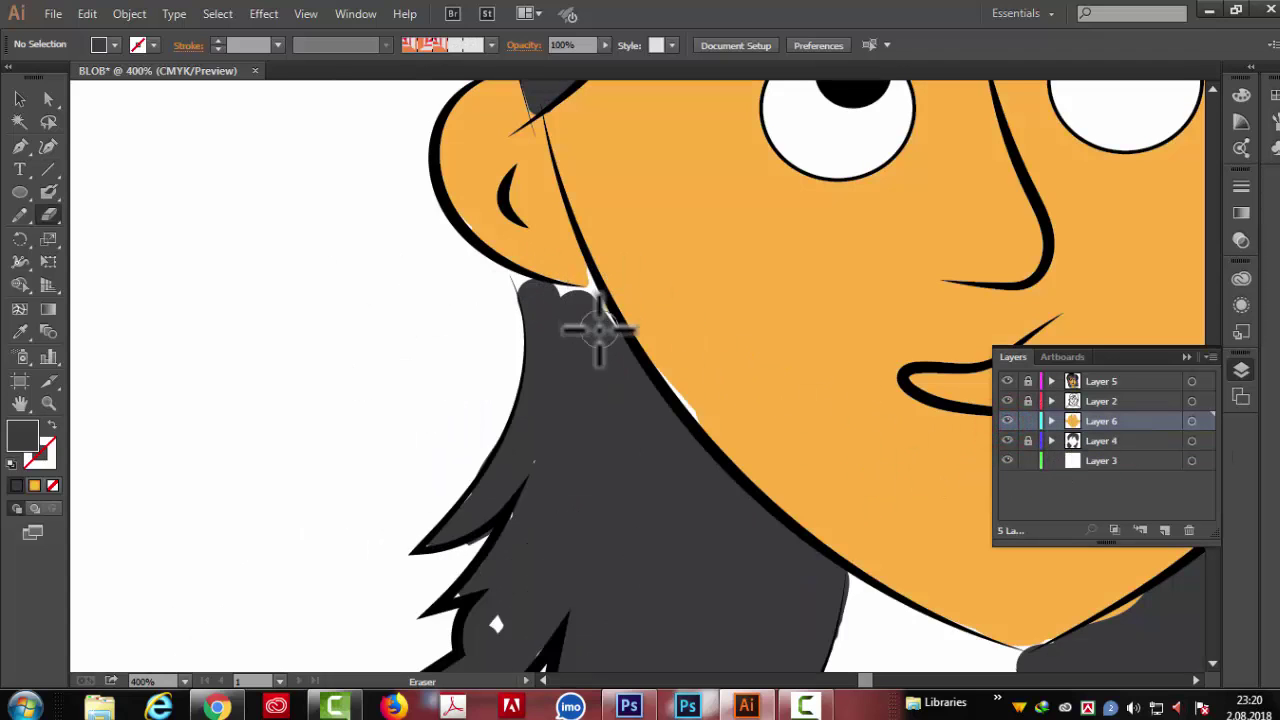
pyautogui.click(1126, 441)
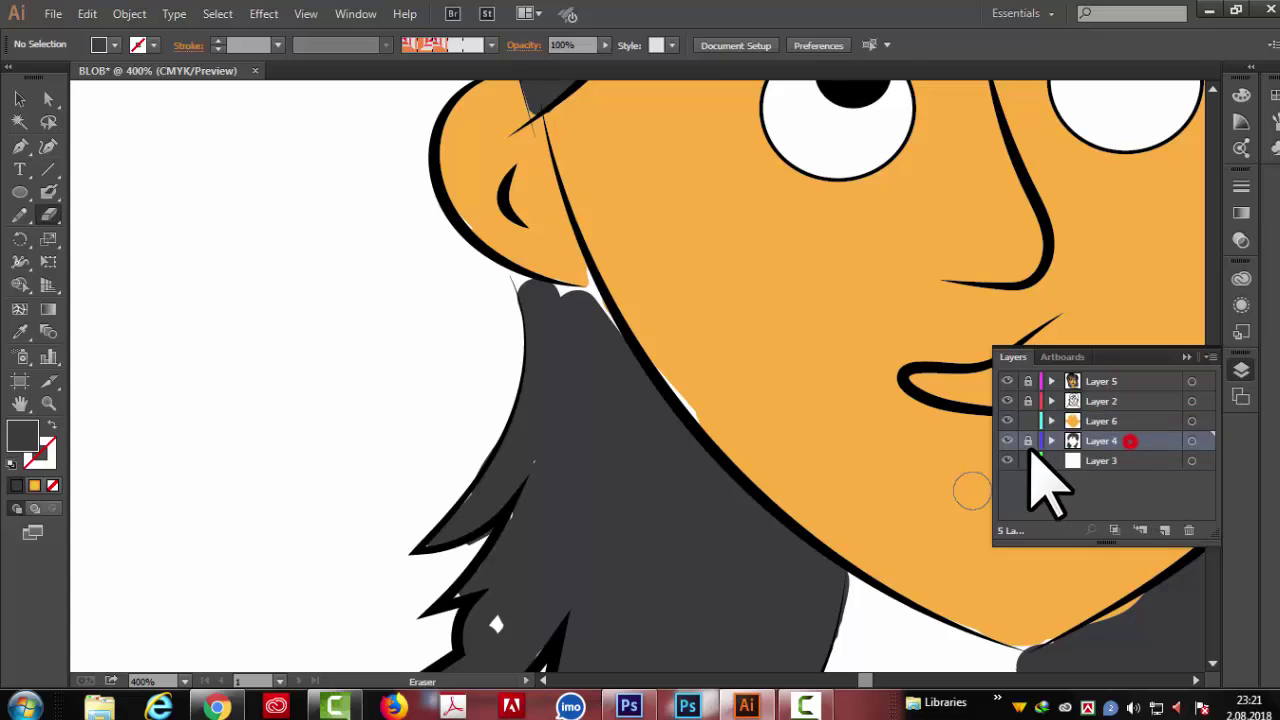
pyautogui.click(1028, 421)
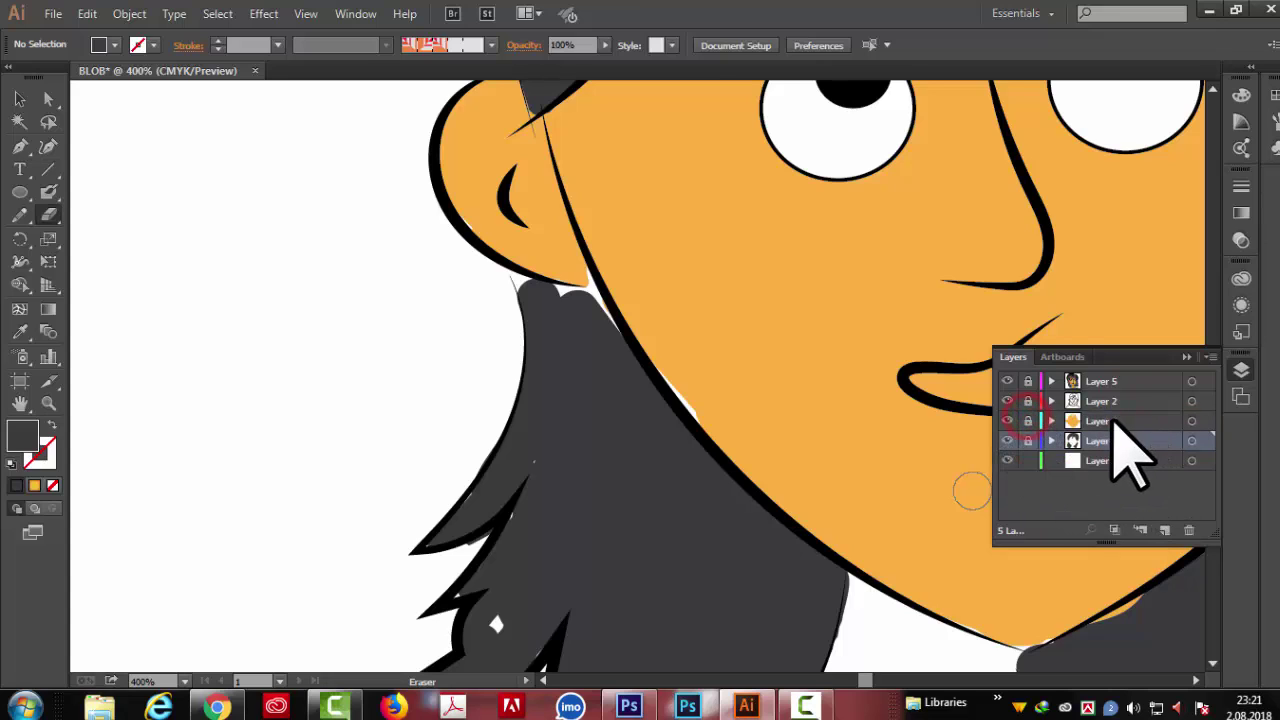
pyautogui.click(1028, 441)
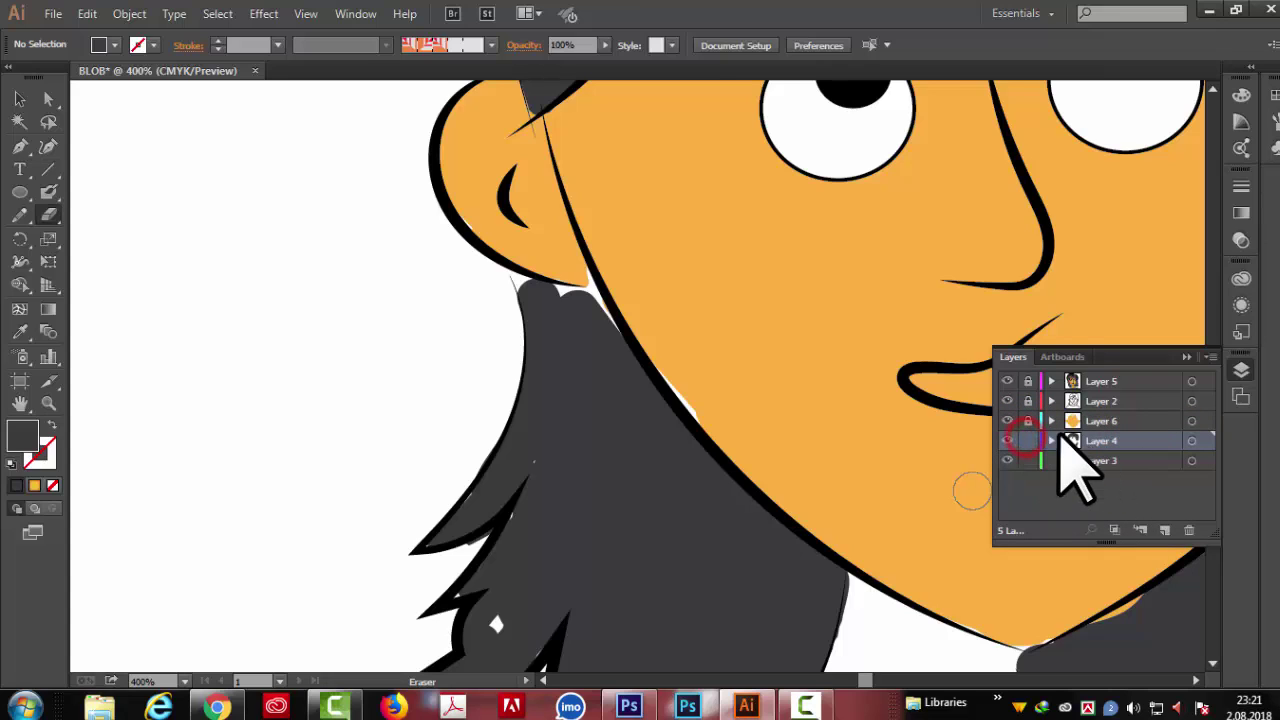
# Step: Blob Brush dark grey over the hair edge along the neck, jaw and under the ear, then deselect
pyautogui.click(48, 192)
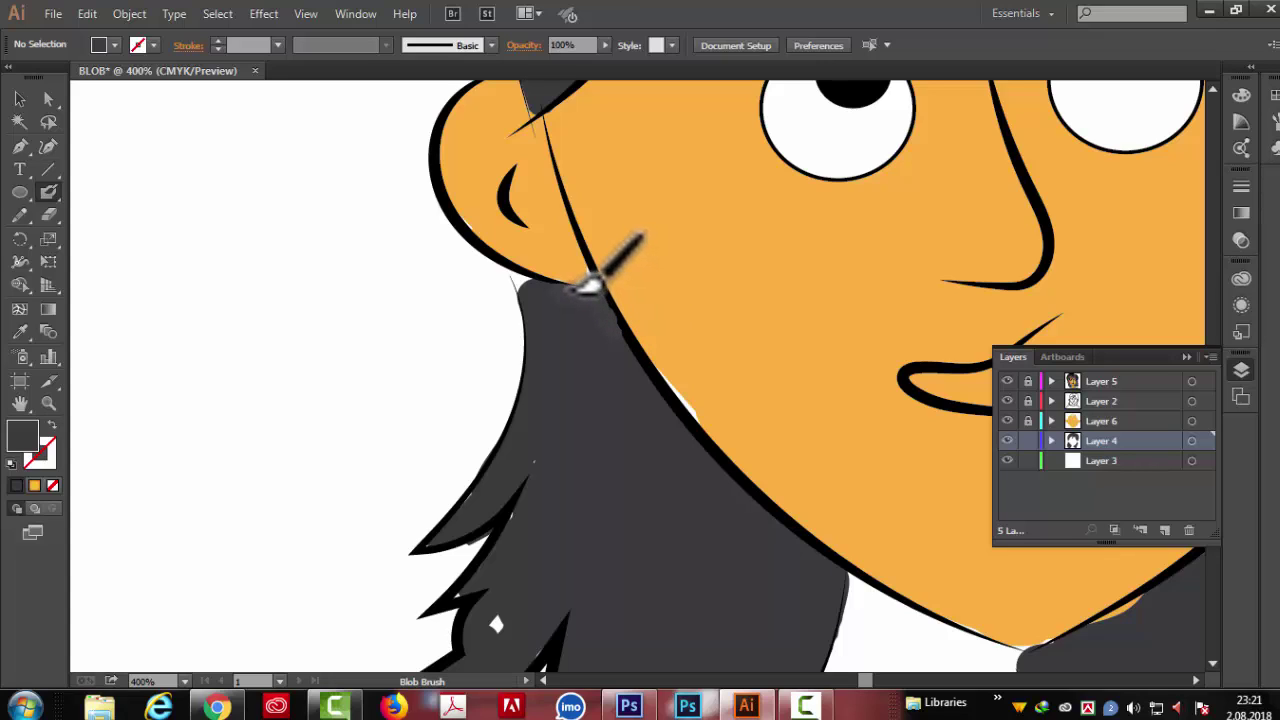
pyautogui.moveTo(615, 324); pyautogui.dragTo(694, 526)
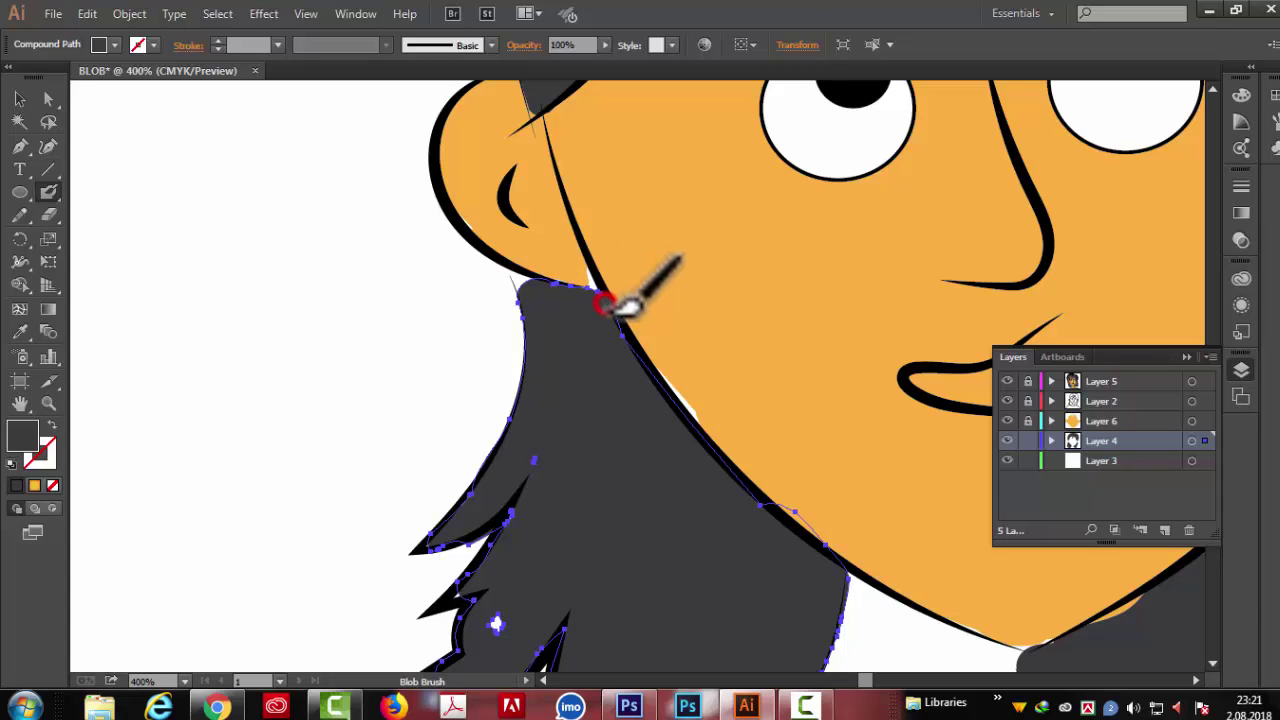
pyautogui.click(605, 303)
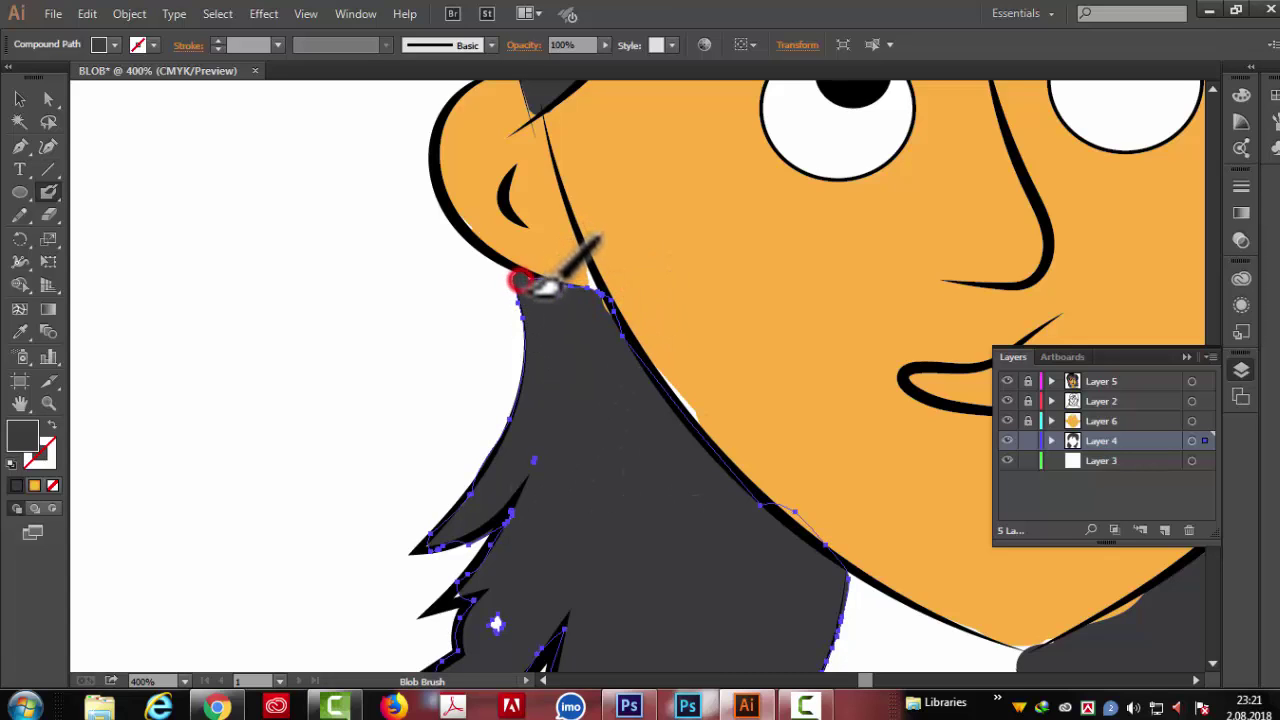
pyautogui.moveTo(517, 281); pyautogui.dragTo(523, 279)
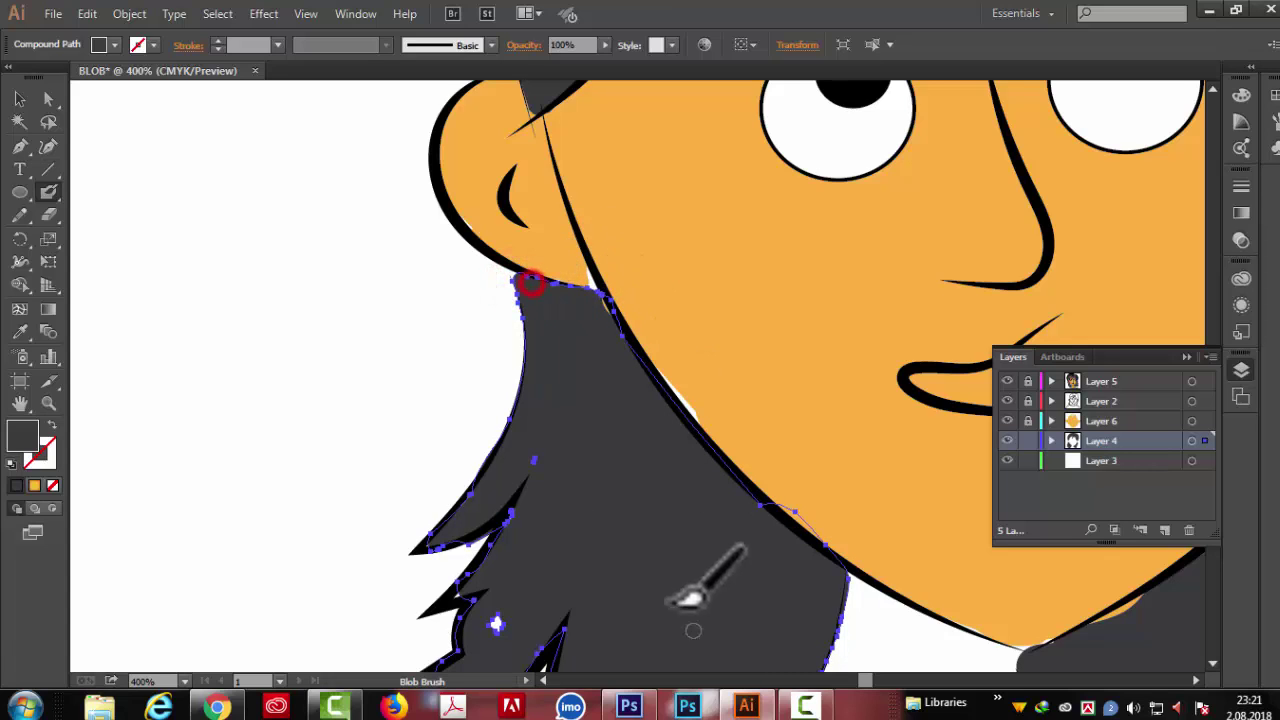
pyautogui.scroll(-1, 686, 586)
pyautogui.press('v')
pyautogui.hotkey('ctrl', 'shift', 'a')
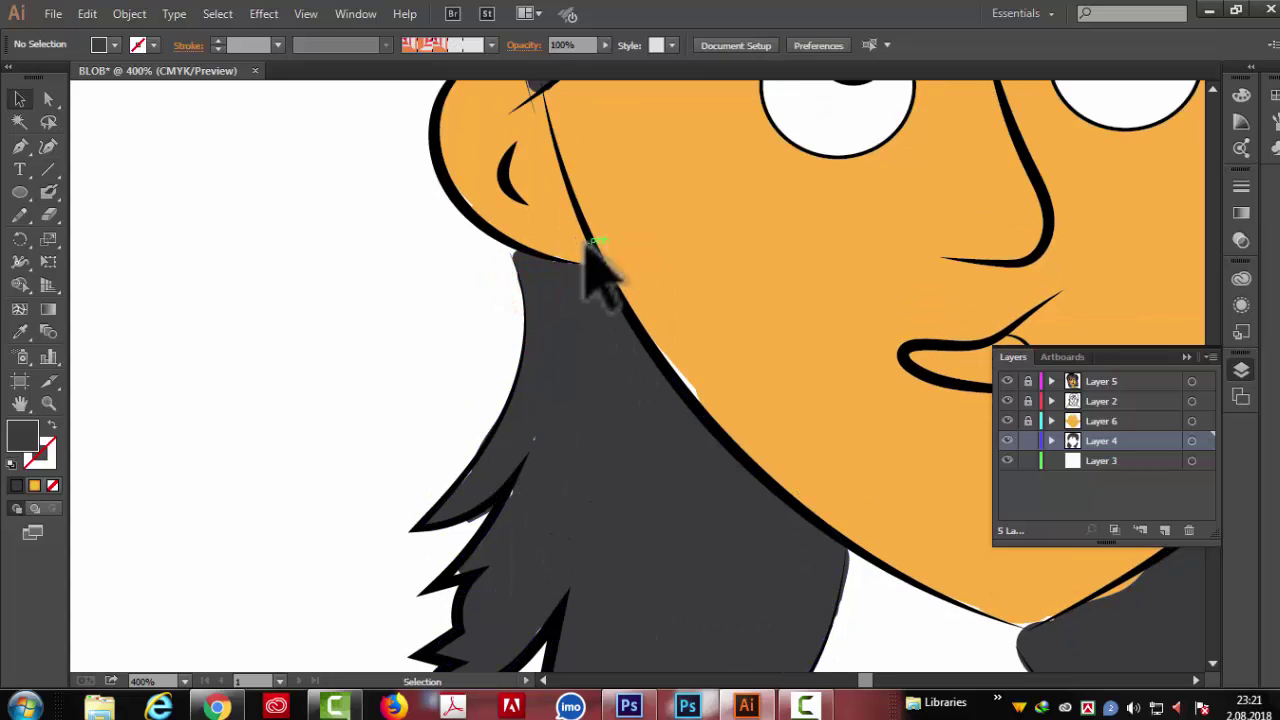
# Step: Make Layer 6 active and sample the face's orange with the Eyedropper
pyautogui.click(1151, 420)
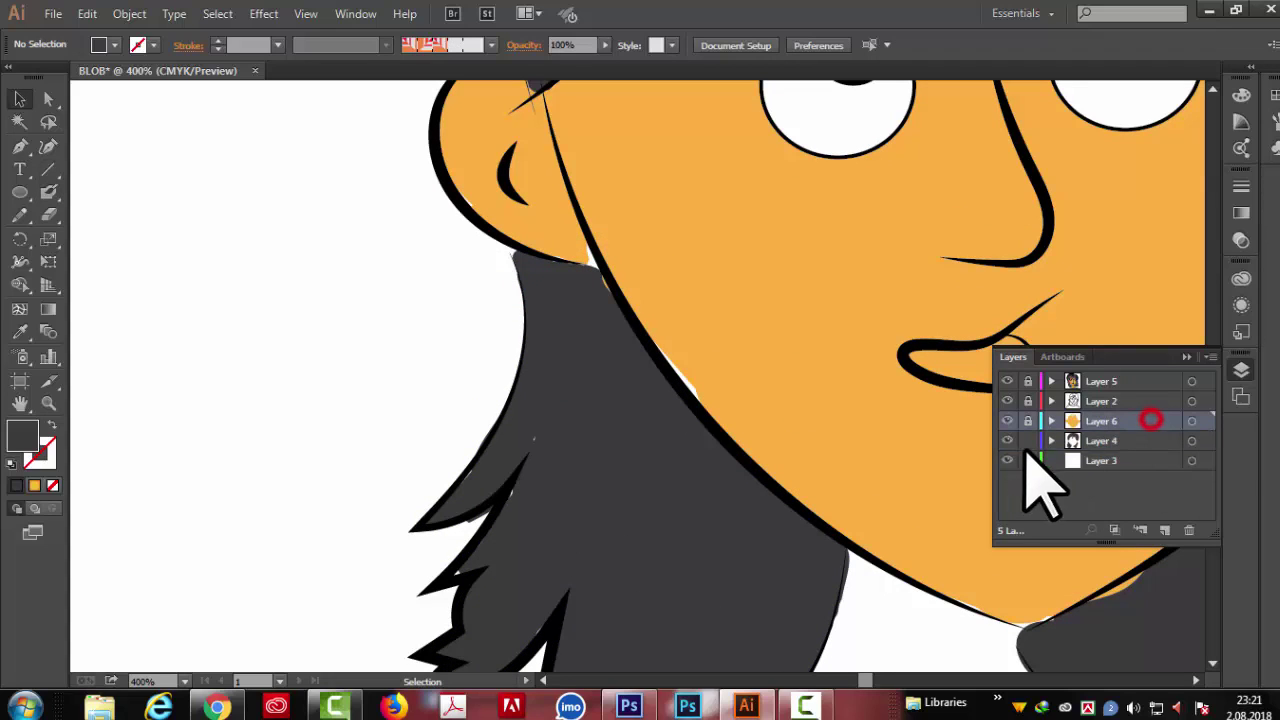
pyautogui.click(45, 190)
pyautogui.click(20, 332)
pyautogui.click(795, 264)
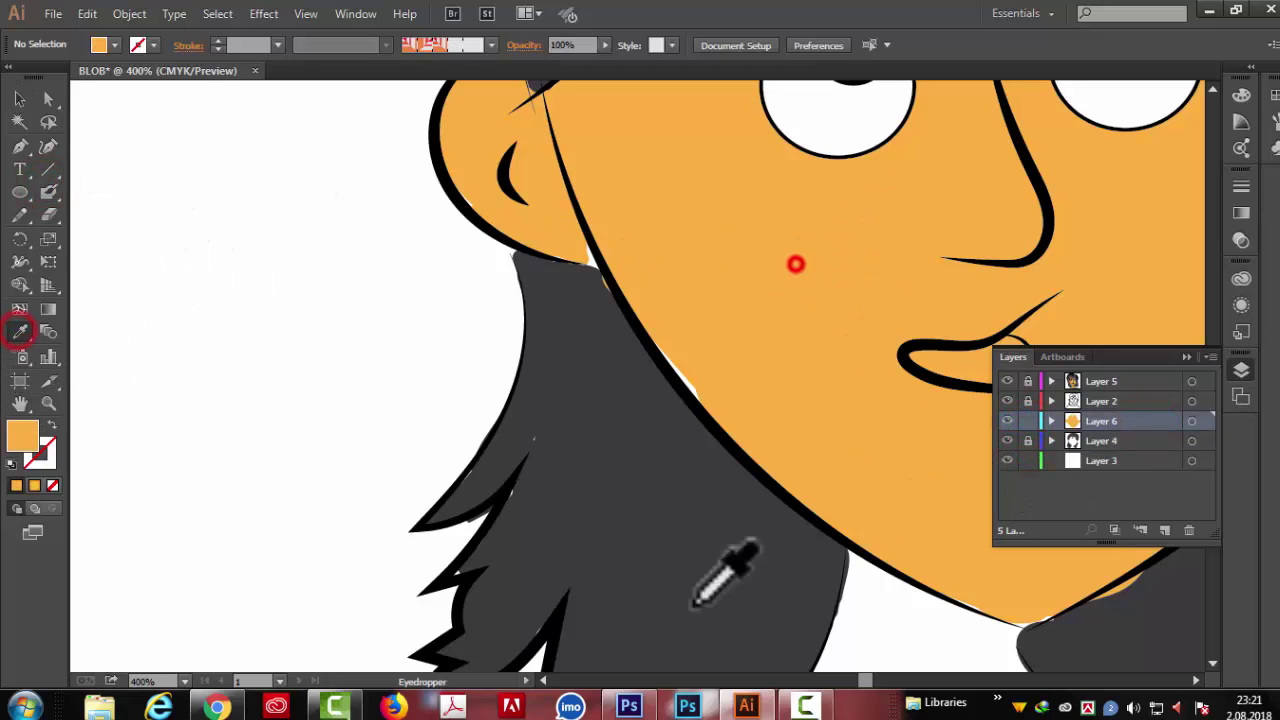
# Step: Paint face orange into the gap by the ear, then zoom out and toggle the layer to check
pyautogui.click(48, 193)
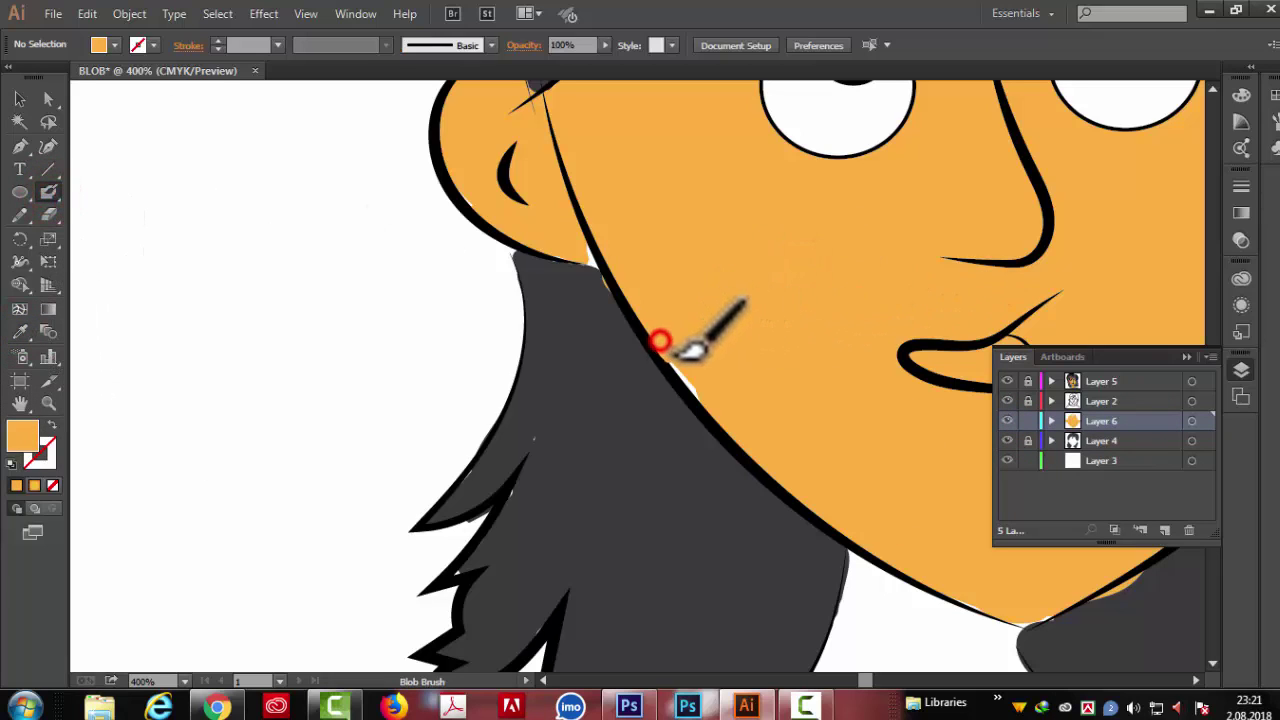
pyautogui.click(586, 234)
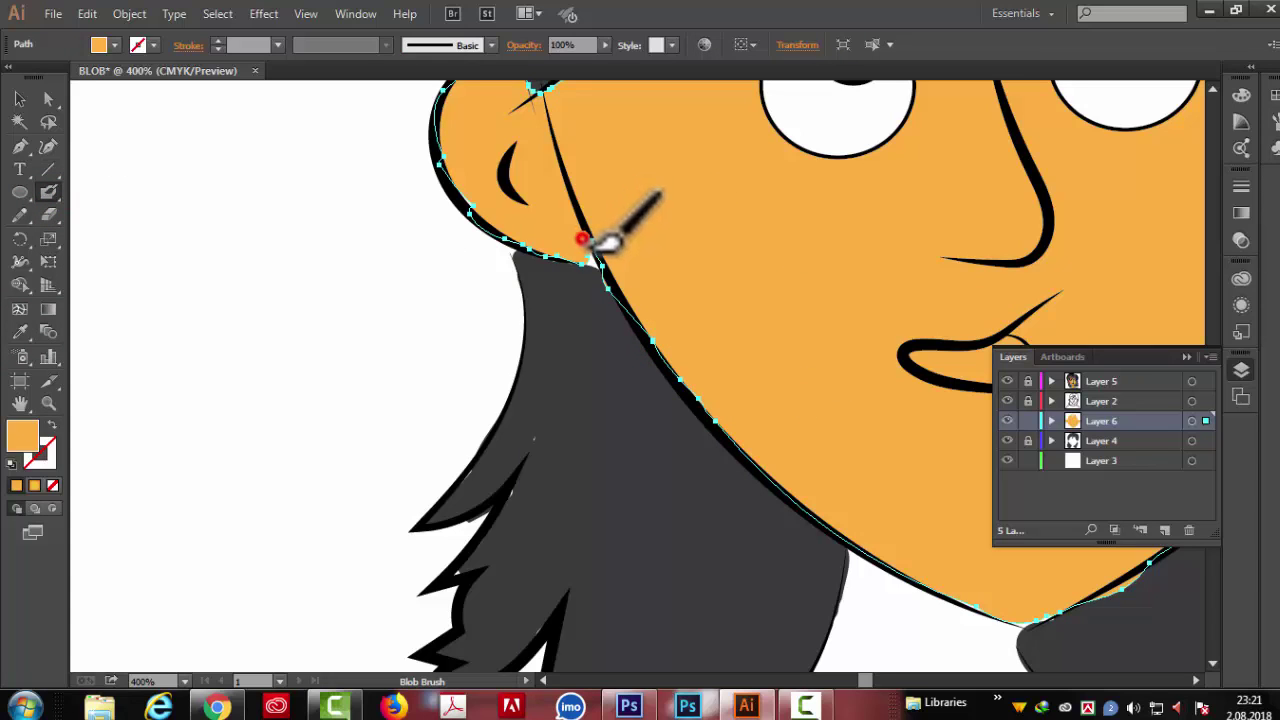
pyautogui.hotkey('ctrl', '-')
pyautogui.hotkey('ctrl', '-')
pyautogui.hotkey('ctrl', '-')
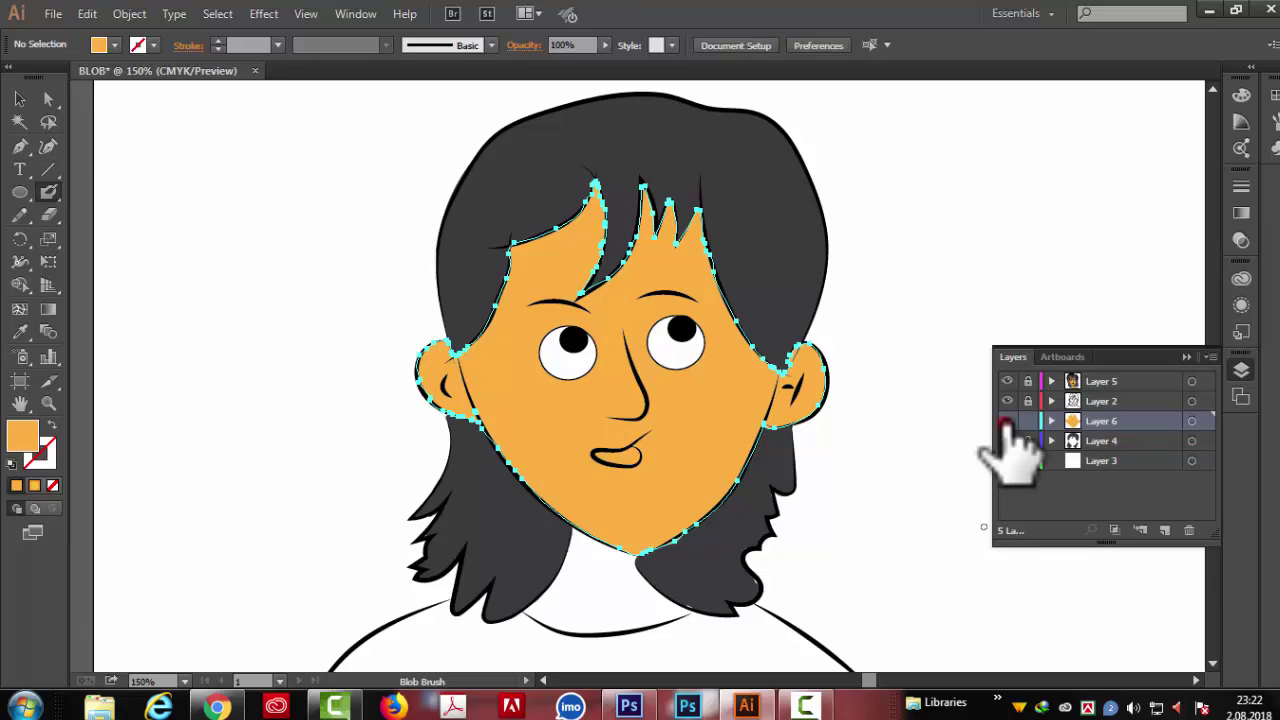
pyautogui.click(1005, 424)
pyautogui.click(1005, 425)
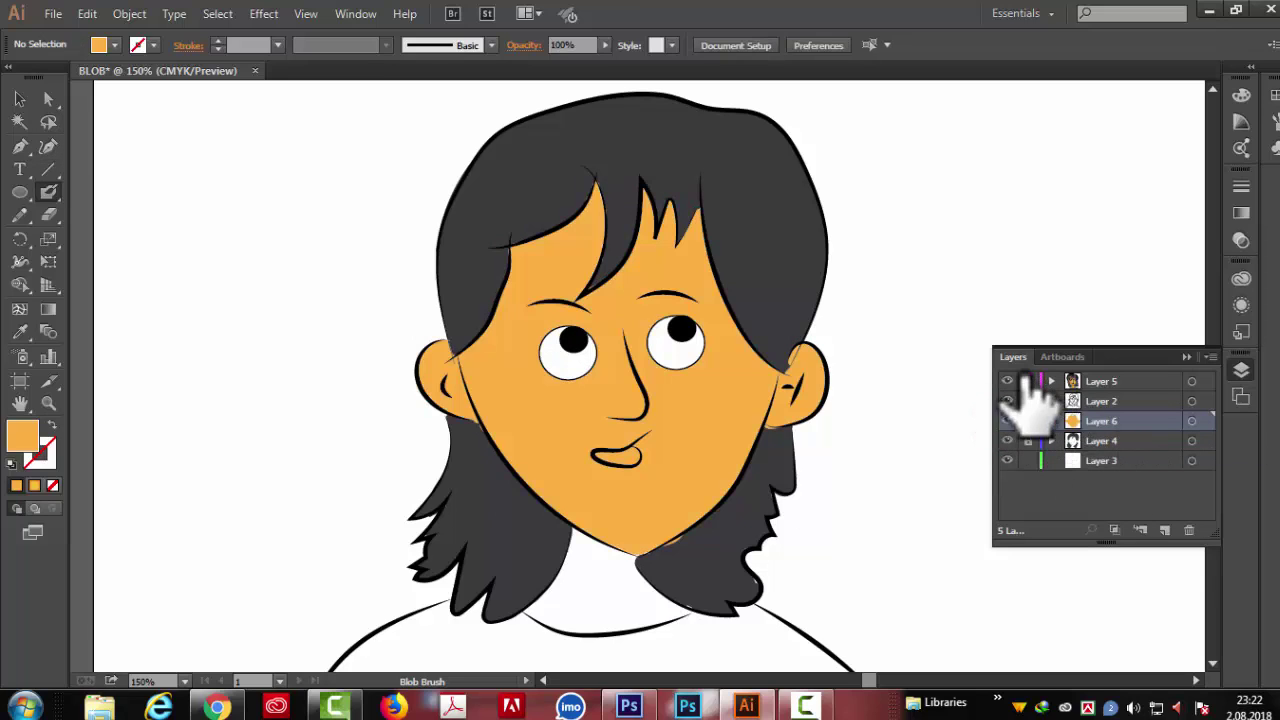
# Step: Give the face a gradient fill, trying several presets before settling on Orange, Yellow
pyautogui.hotkey('ctrl', 'F9')
pyautogui.press('v')
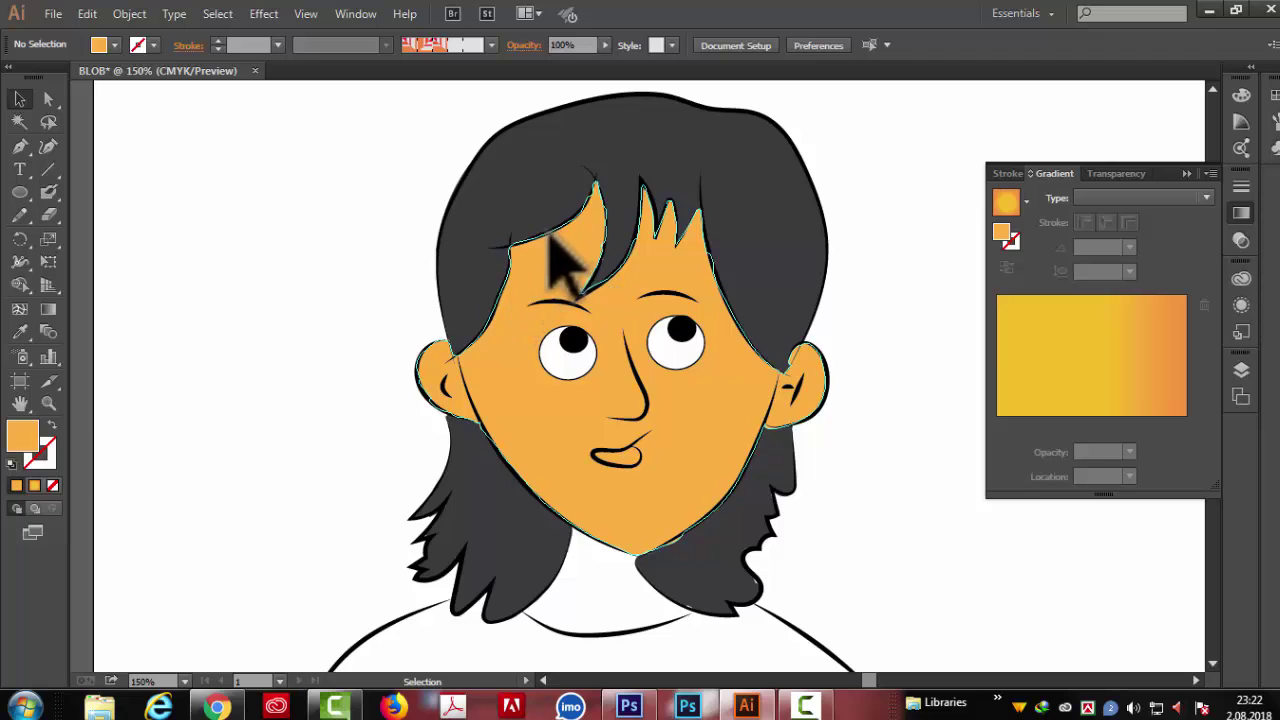
pyautogui.click(513, 243)
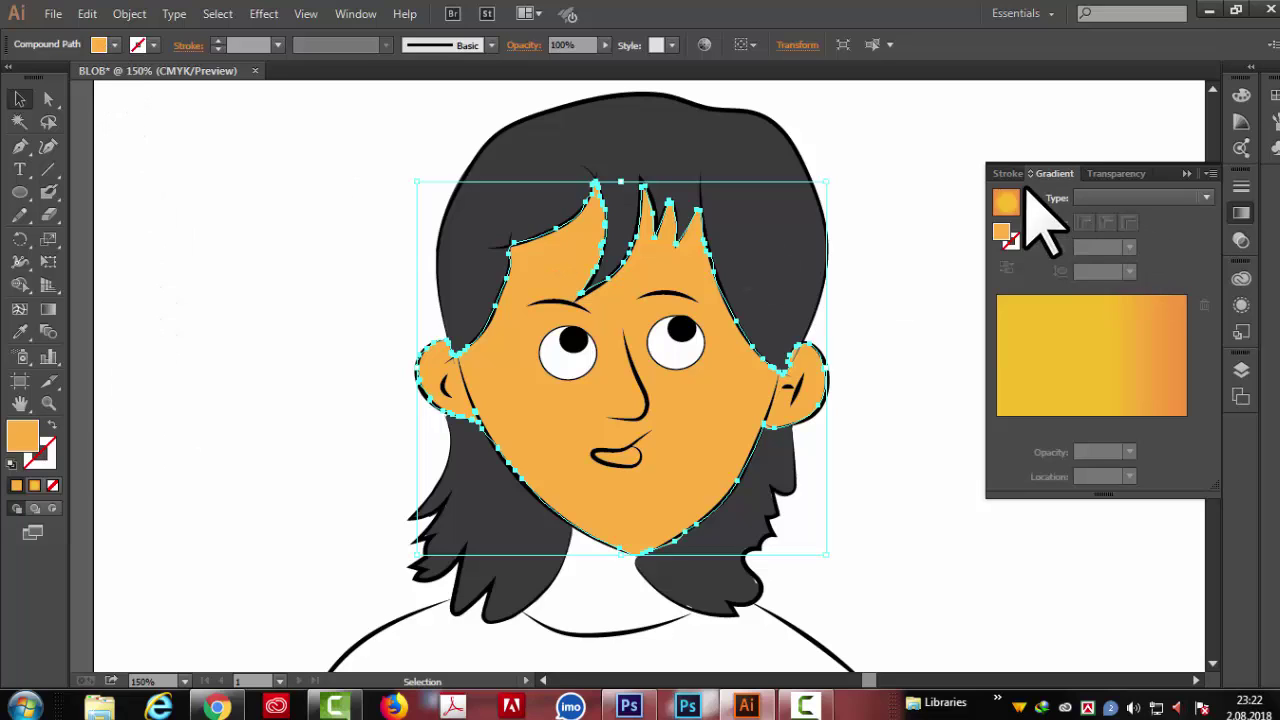
pyautogui.click(1004, 201)
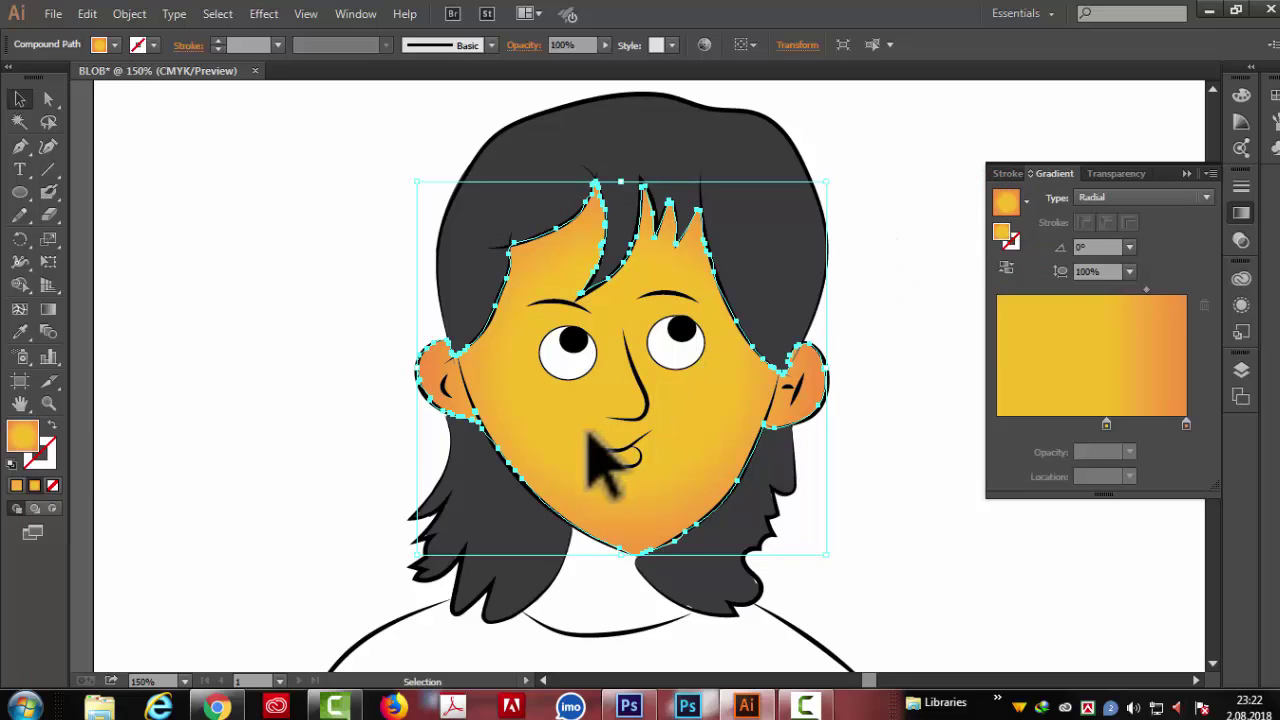
pyautogui.click(1026, 200)
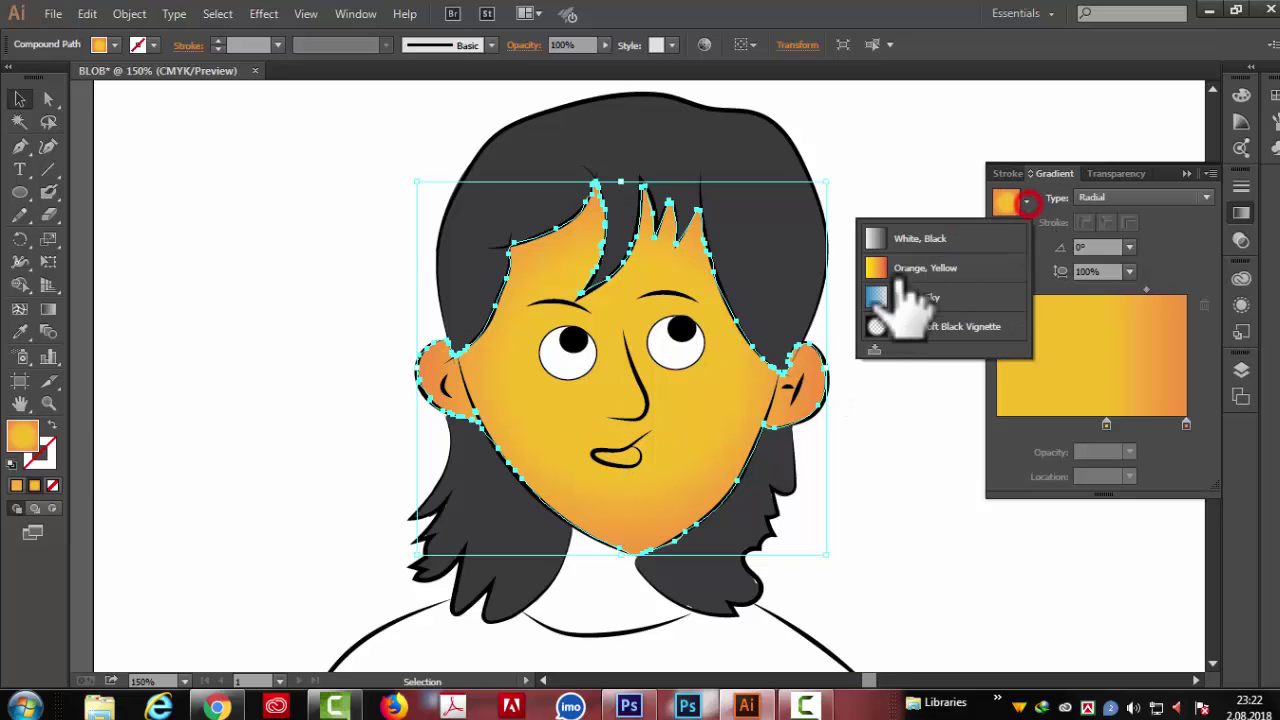
pyautogui.click(882, 296)
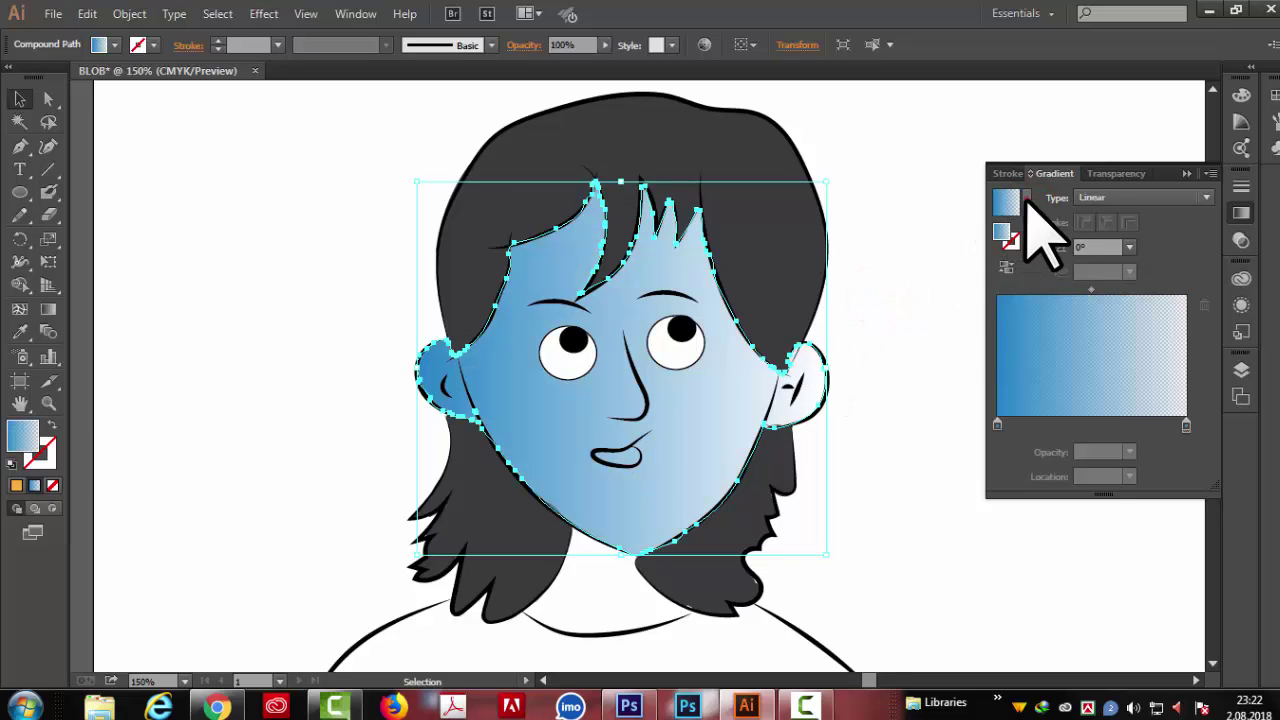
pyautogui.click(1026, 200)
pyautogui.click(907, 262)
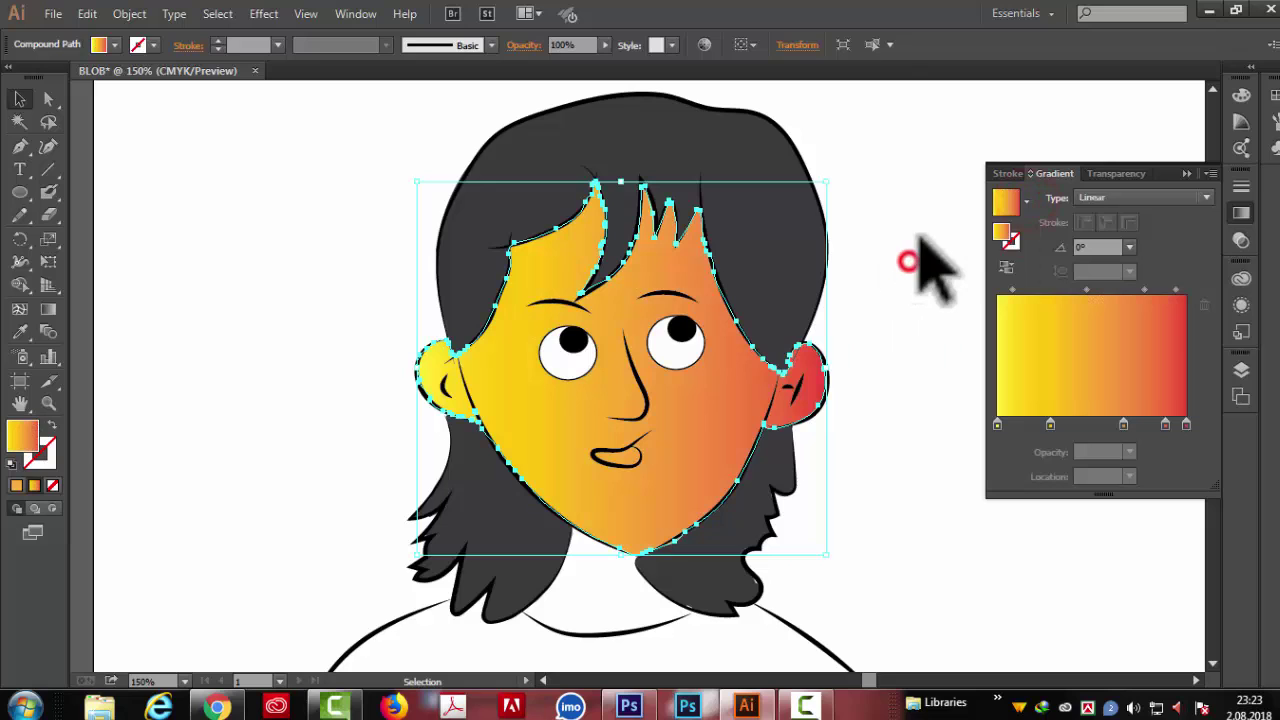
pyautogui.click(1026, 200)
pyautogui.click(927, 240)
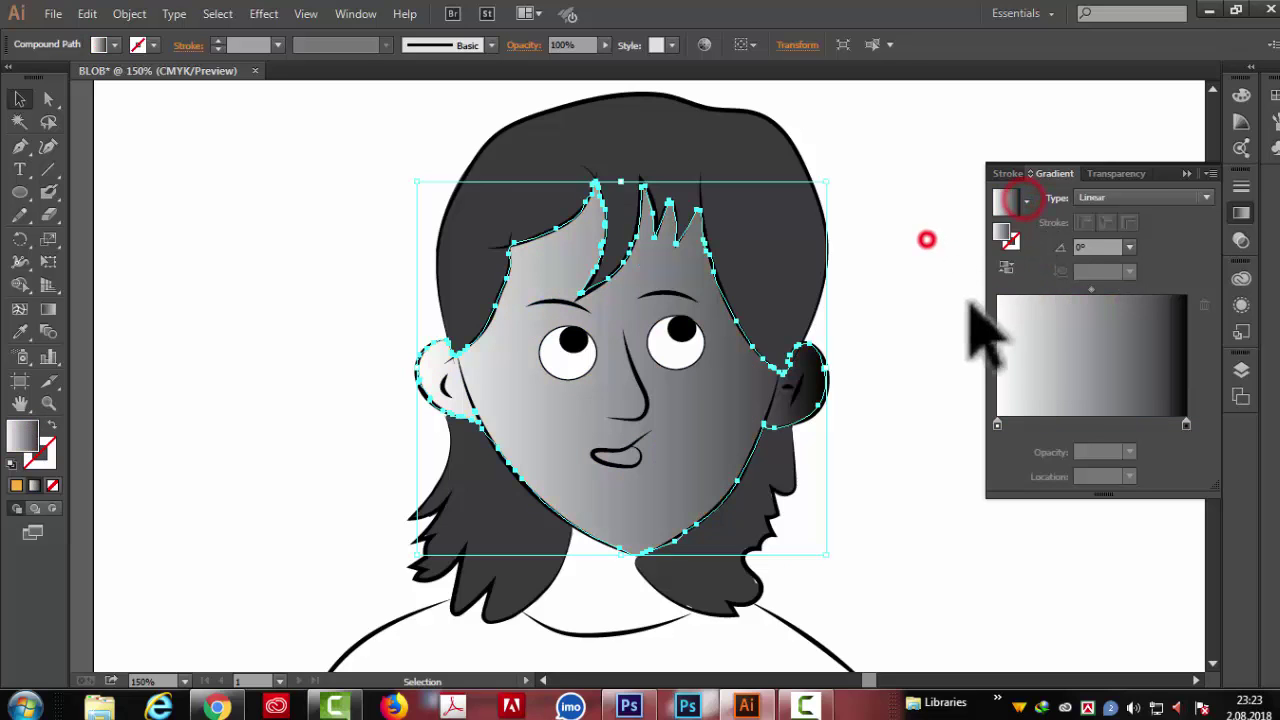
pyautogui.click(1026, 200)
pyautogui.click(922, 267)
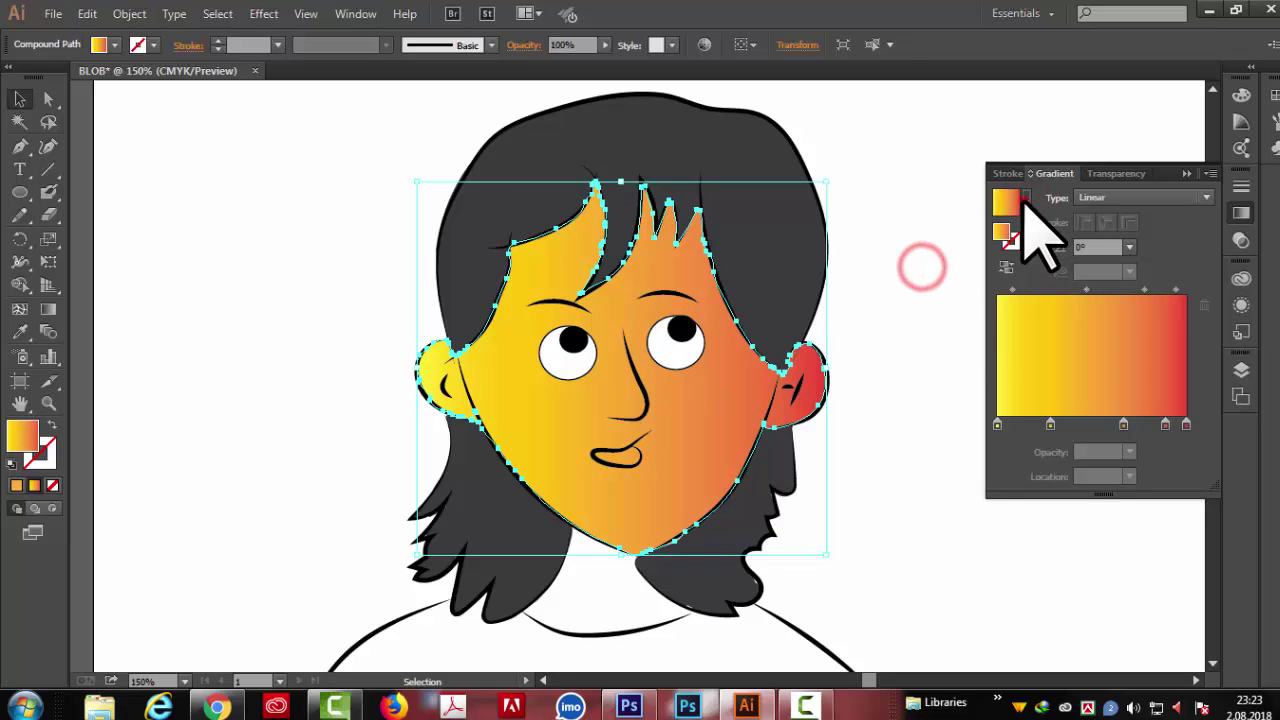
pyautogui.click(1025, 199)
pyautogui.click(903, 265)
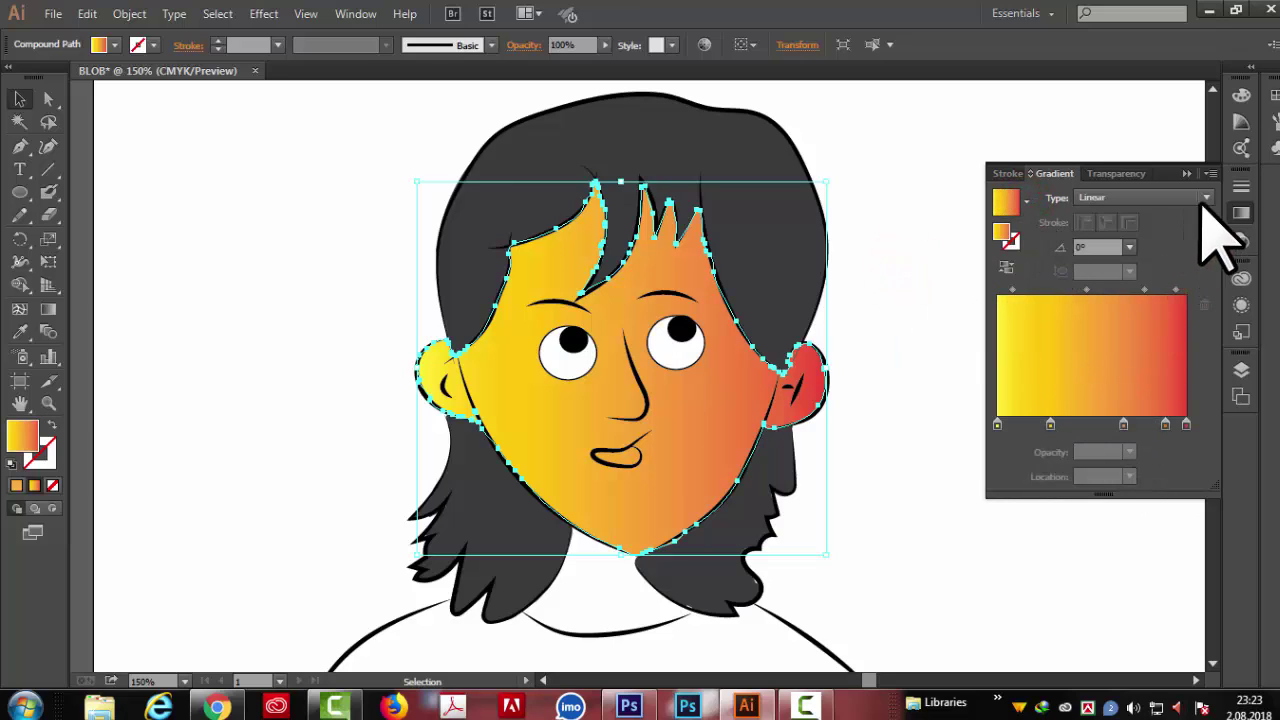
# Step: Make the face gradient radial, remove the red stop and shift the stops toward yellow
pyautogui.click(1207, 198)
pyautogui.click(1134, 236)
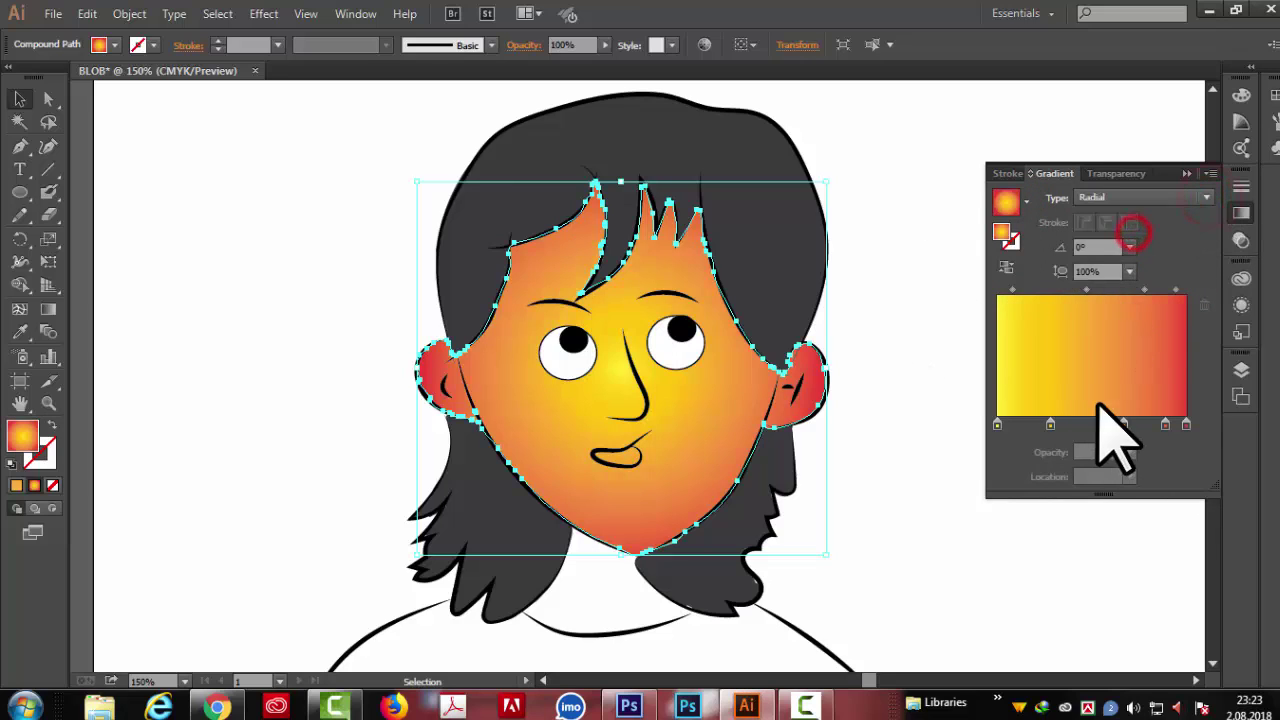
pyautogui.moveTo(1187, 426); pyautogui.dragTo(1152, 489)
pyautogui.moveTo(1123, 429); pyautogui.dragTo(1175, 425)
pyautogui.moveTo(1050, 425); pyautogui.dragTo(1078, 425)
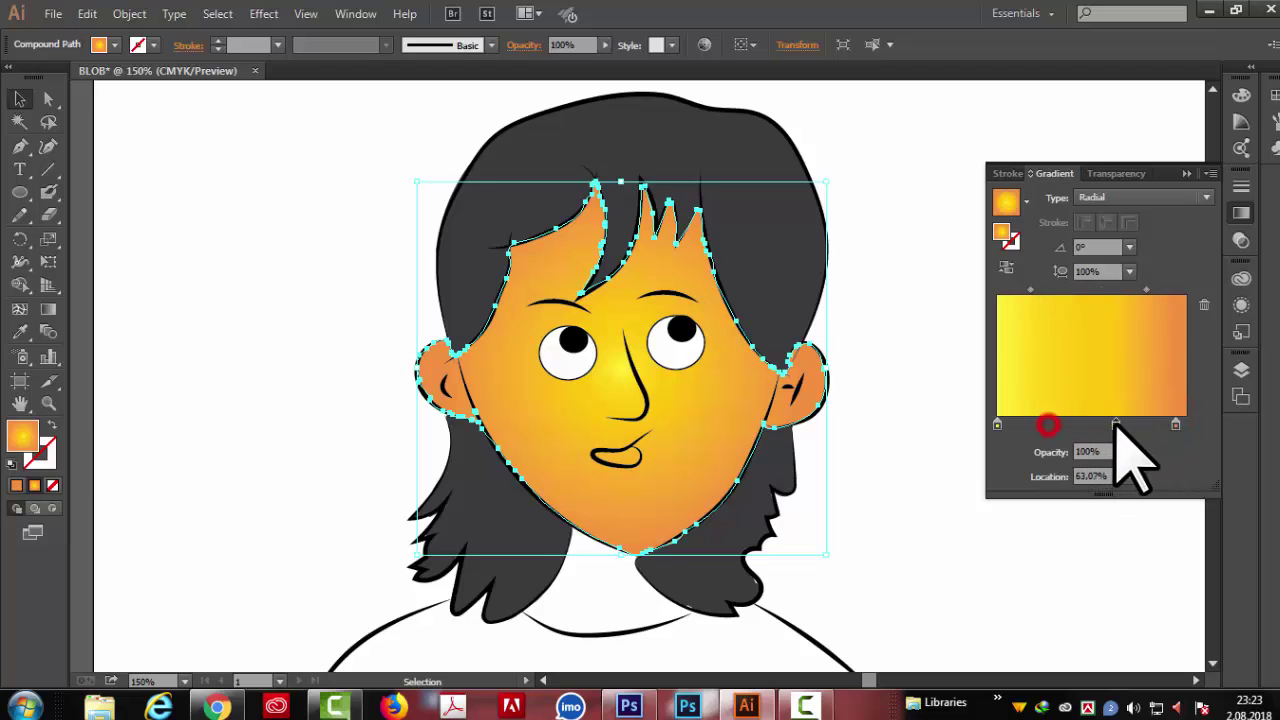
pyautogui.click(997, 424)
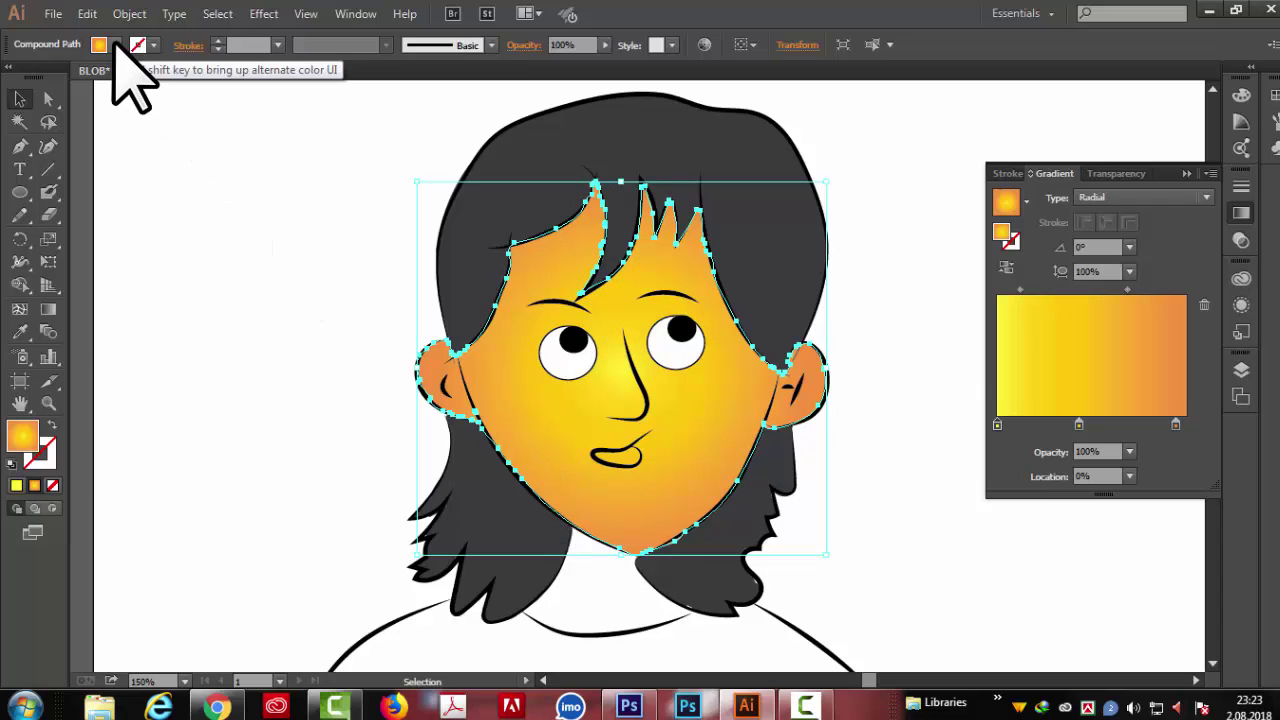
# Step: Try green and blue-white fill swatches, then apply the yellow-orange-red gradient to the face
pyautogui.click(115, 44)
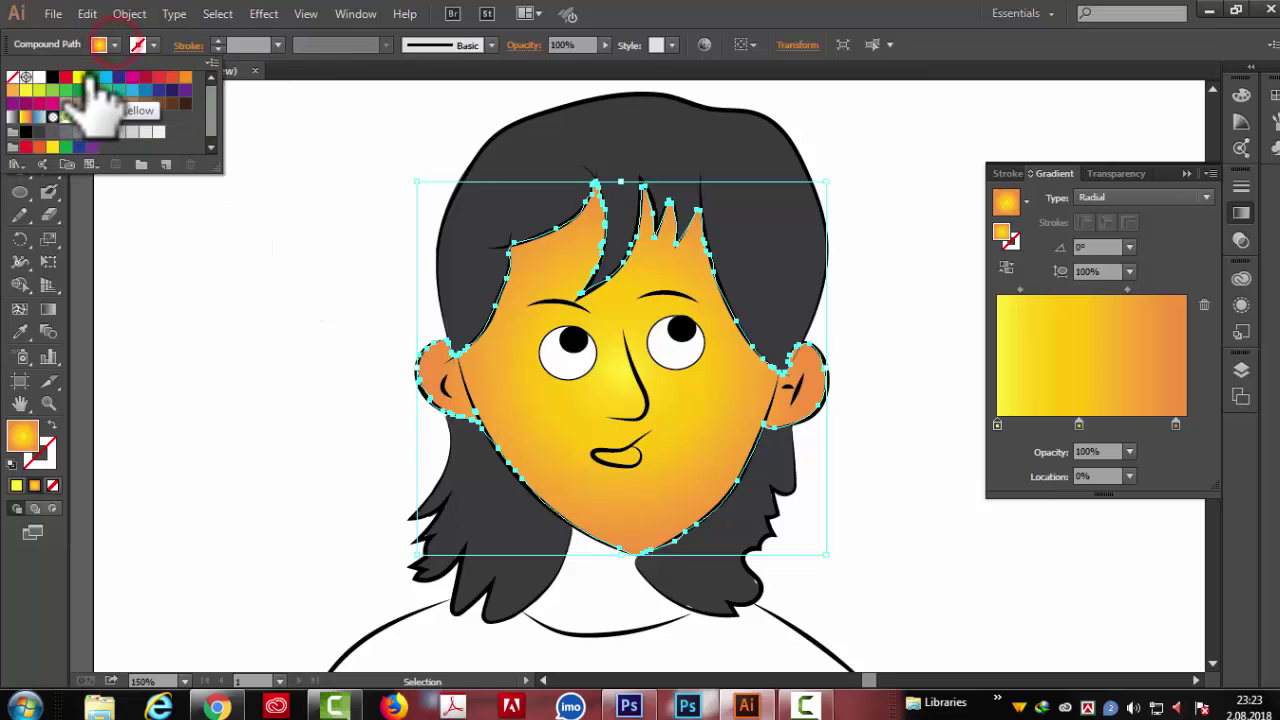
pyautogui.click(91, 78)
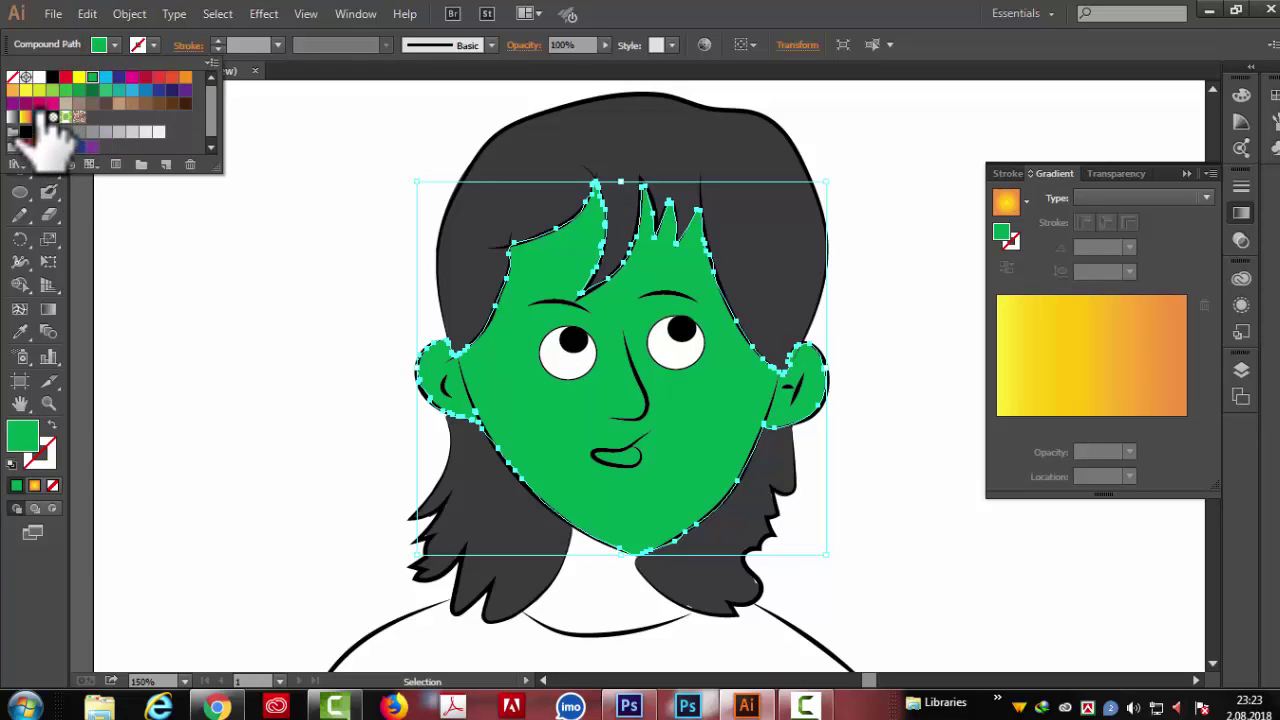
pyautogui.click(79, 118)
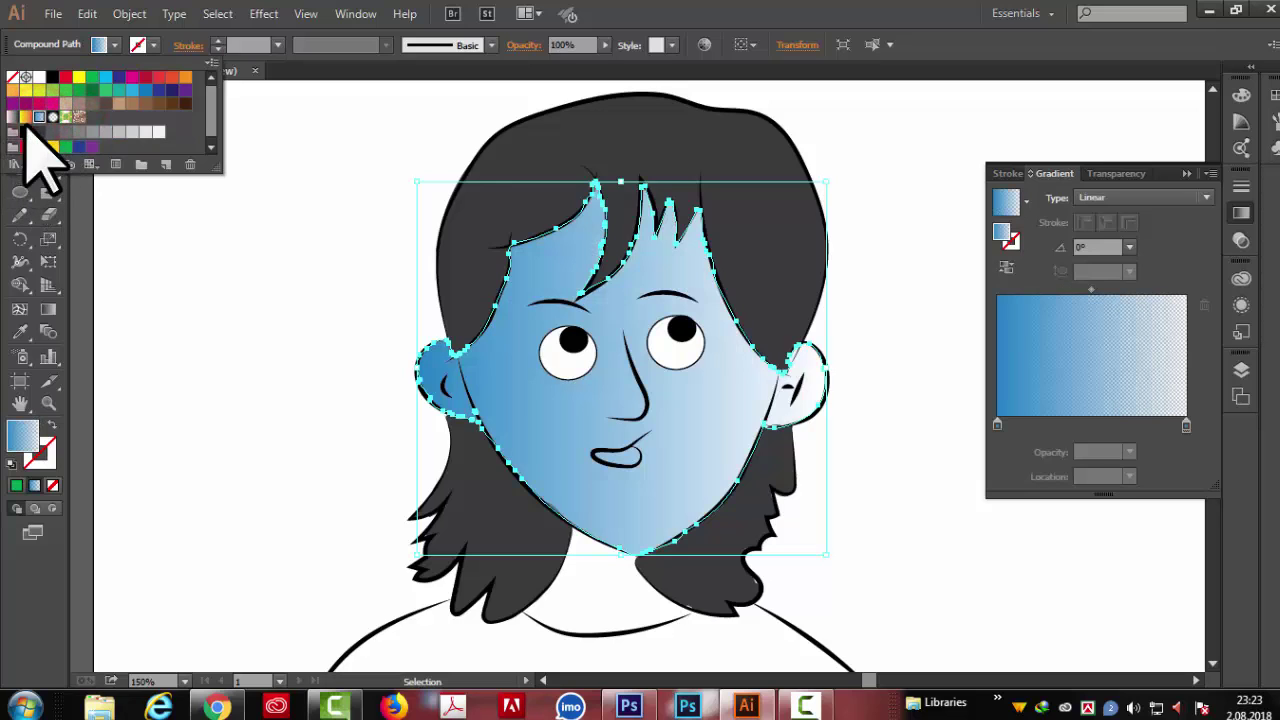
pyautogui.click(25, 118)
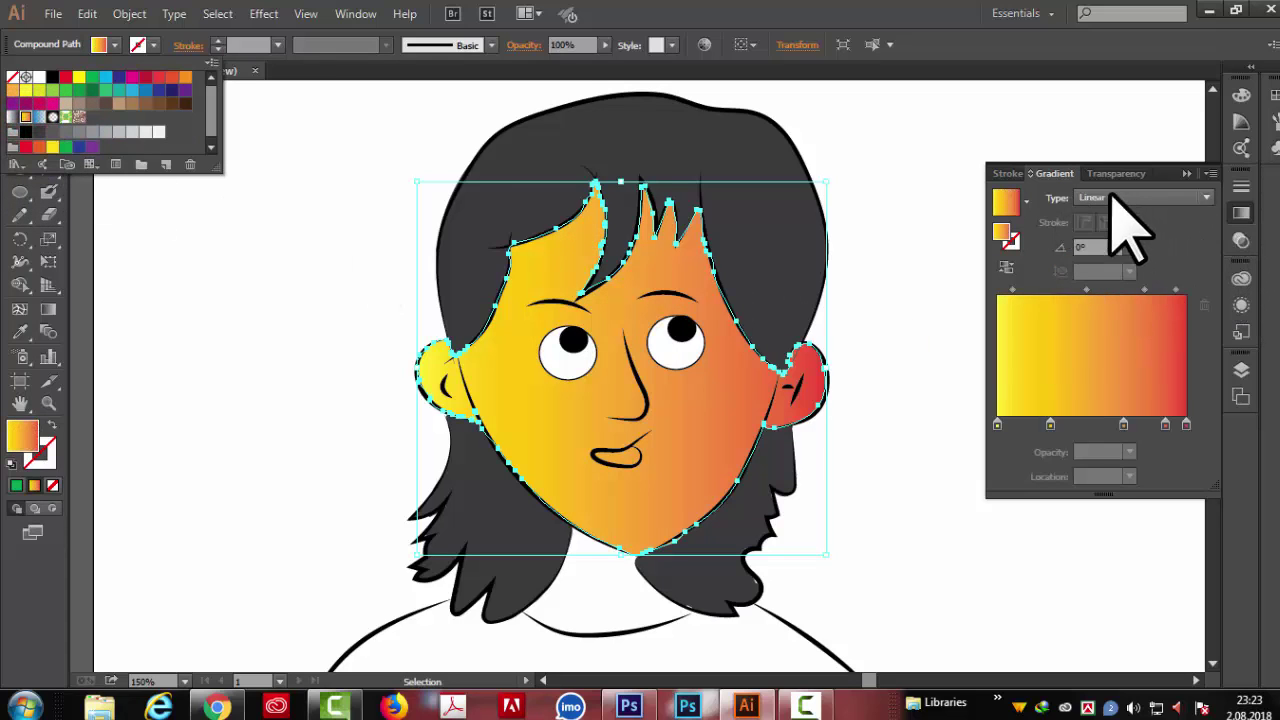
pyautogui.click(1027, 195)
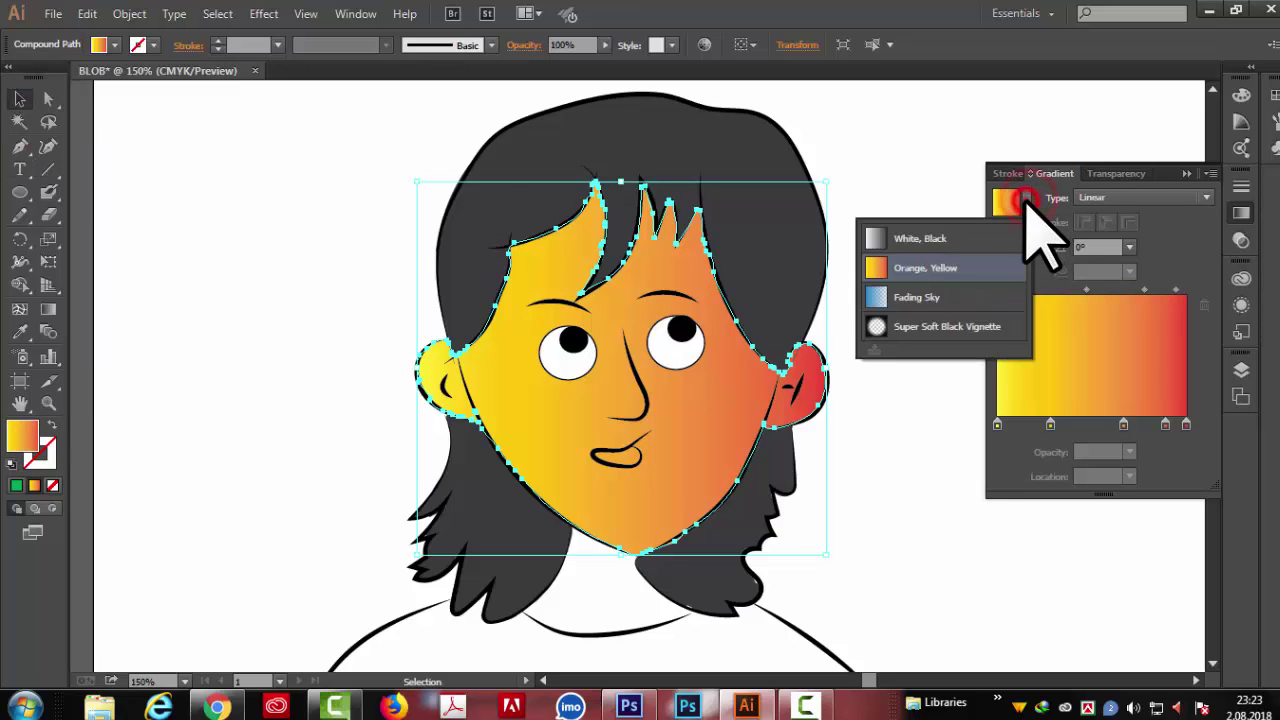
# Step: Set the Orange, Yellow gradient to radial, spread the yellow to 67%, and close the panel
pyautogui.click(990, 260)
pyautogui.click(1206, 197)
pyautogui.click(1108, 238)
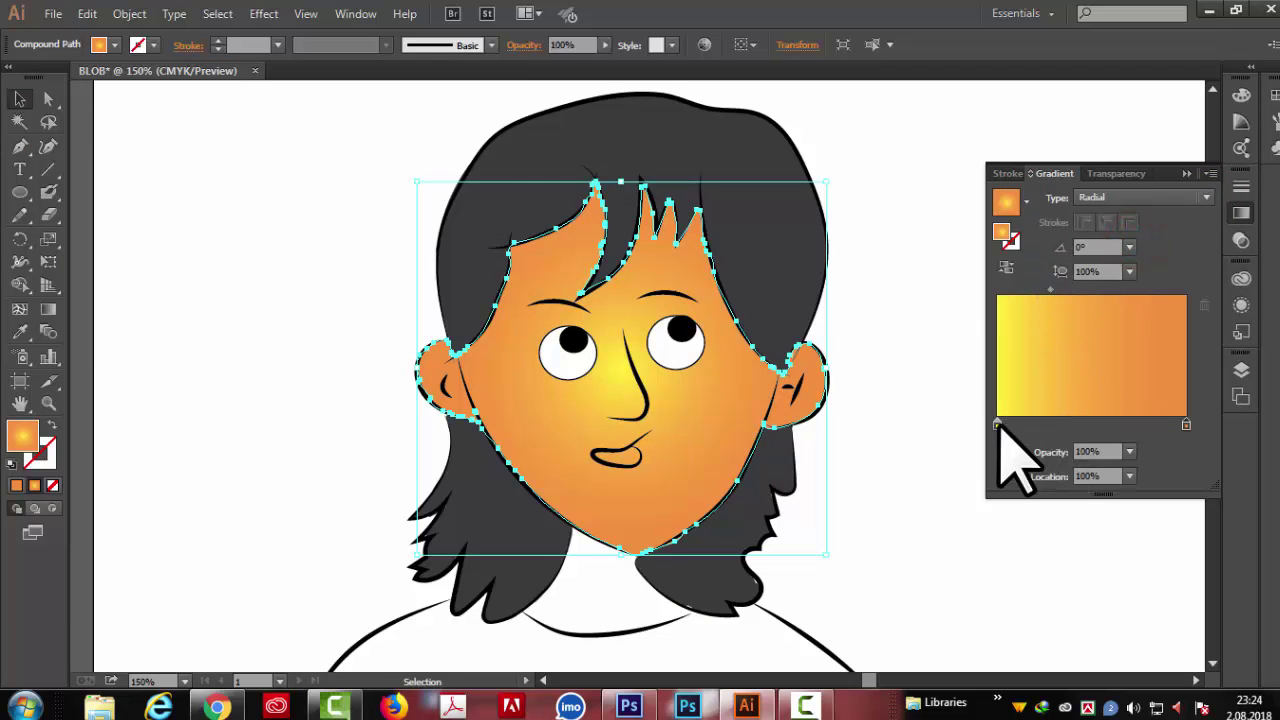
pyautogui.moveTo(998, 424); pyautogui.dragTo(1122, 425)
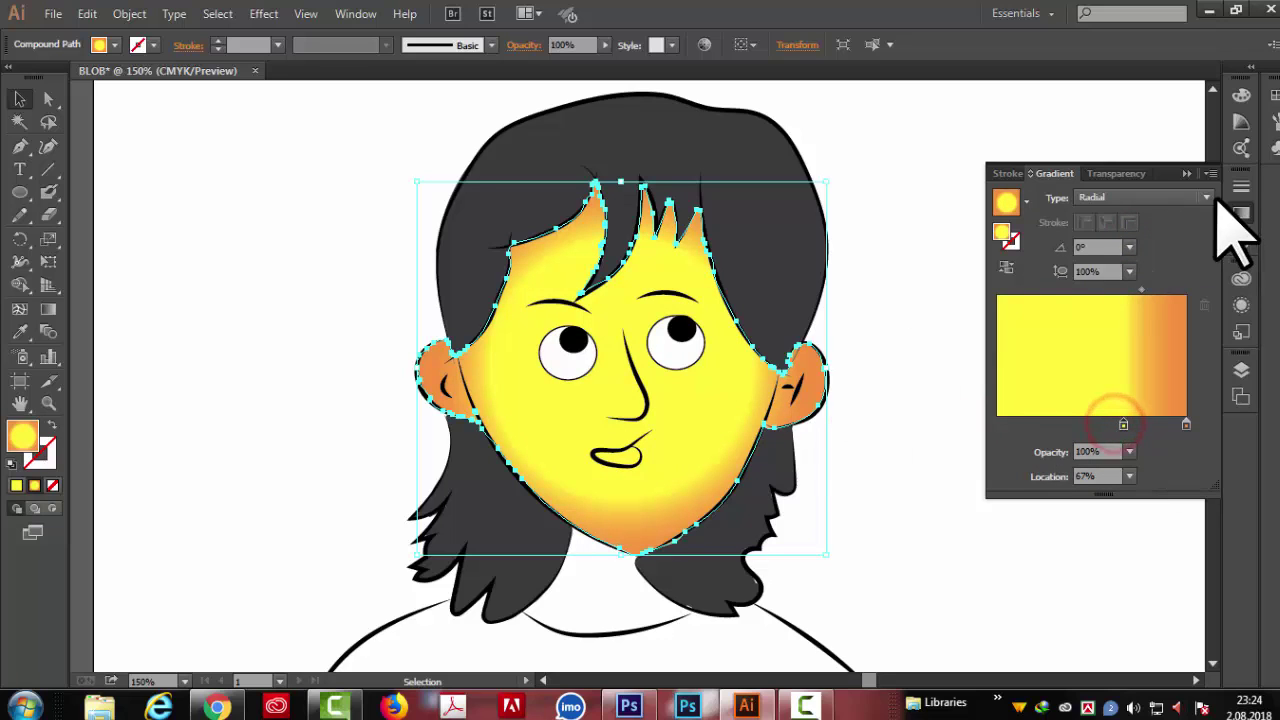
pyautogui.click(1187, 173)
pyautogui.click(152, 166)
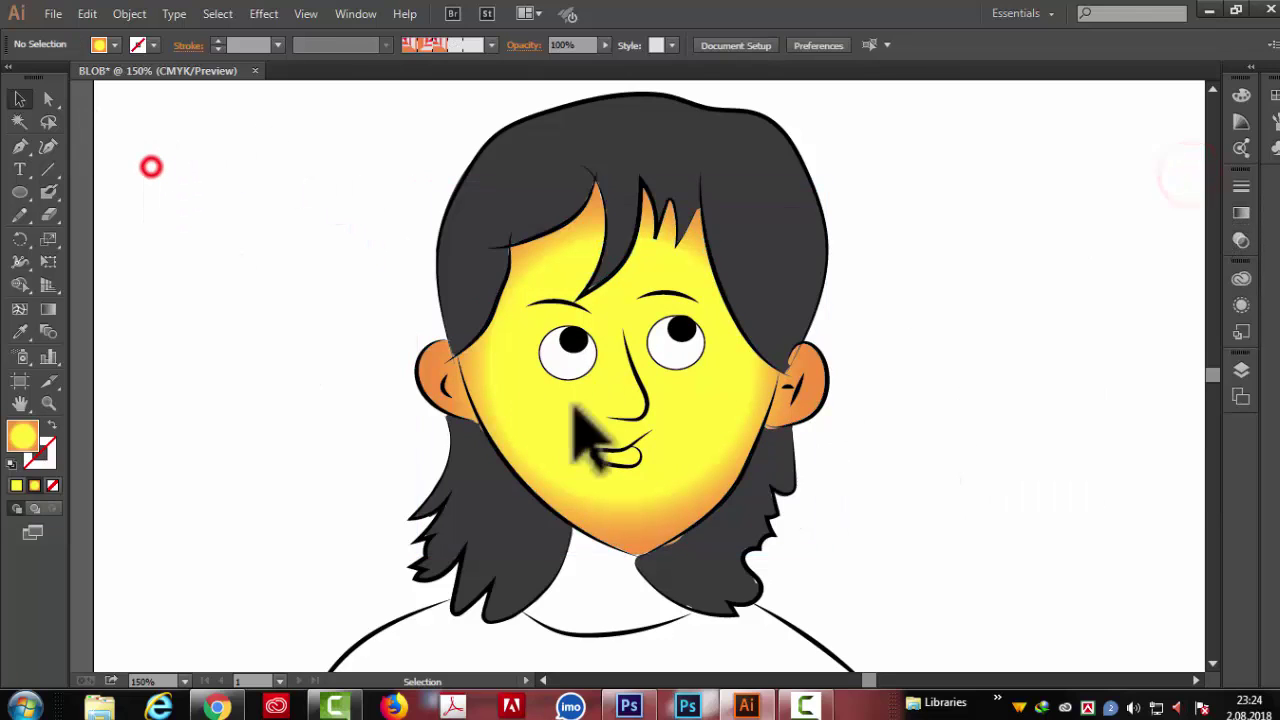
pyautogui.scroll(-2, 840, 405)
pyautogui.scroll(1, 840, 405)
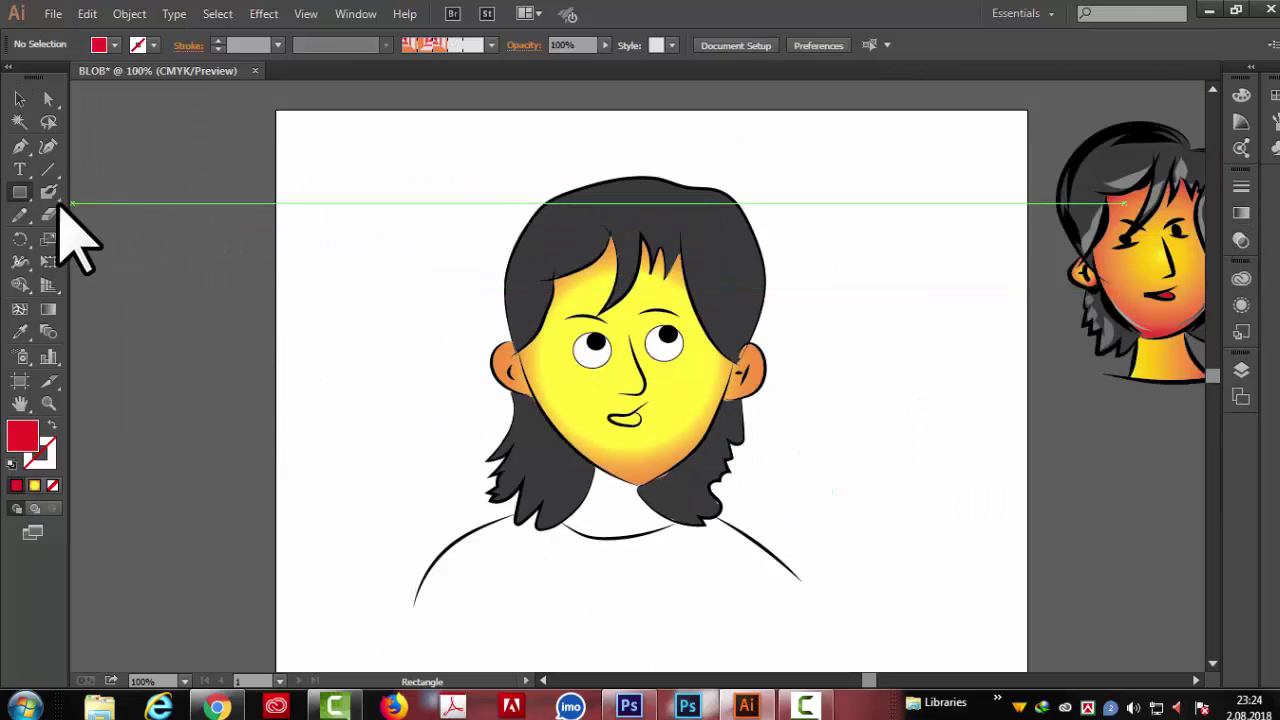
pyautogui.click(19, 192)
pyautogui.moveTo(814, 202); pyautogui.dragTo(953, 474)
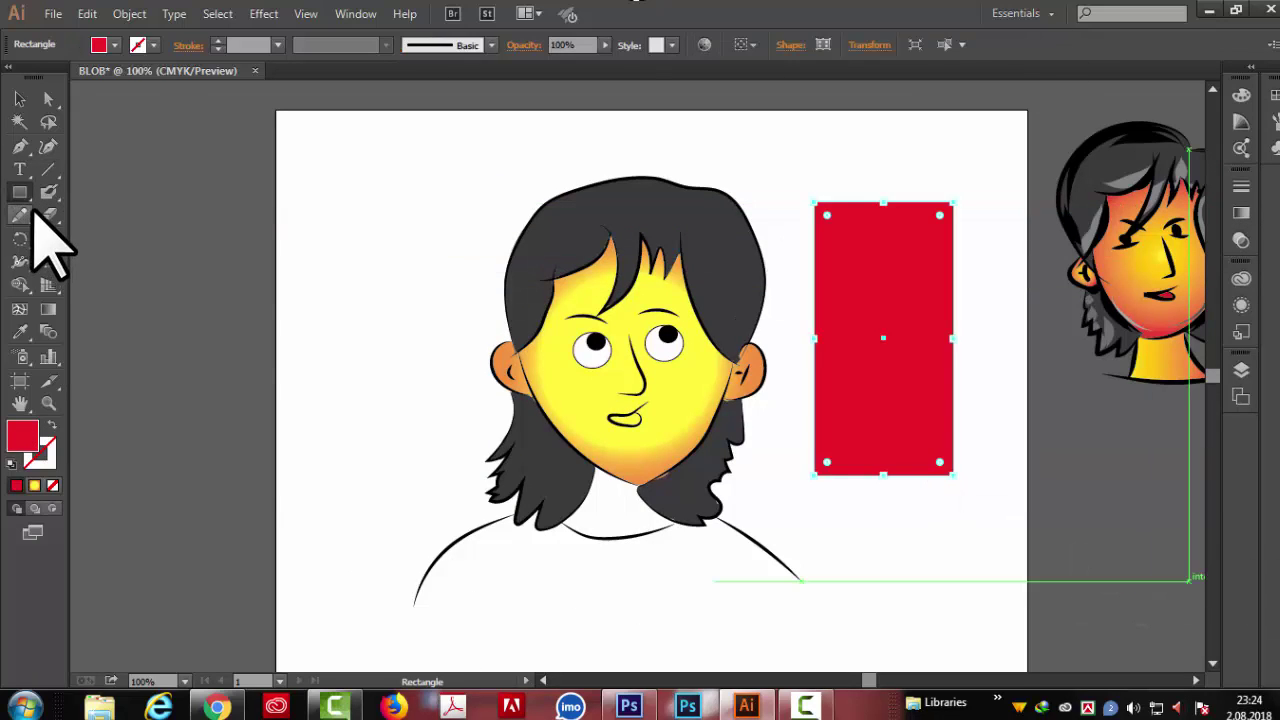
pyautogui.click(48, 214)
pyautogui.moveTo(863, 160); pyautogui.dragTo(897, 560)
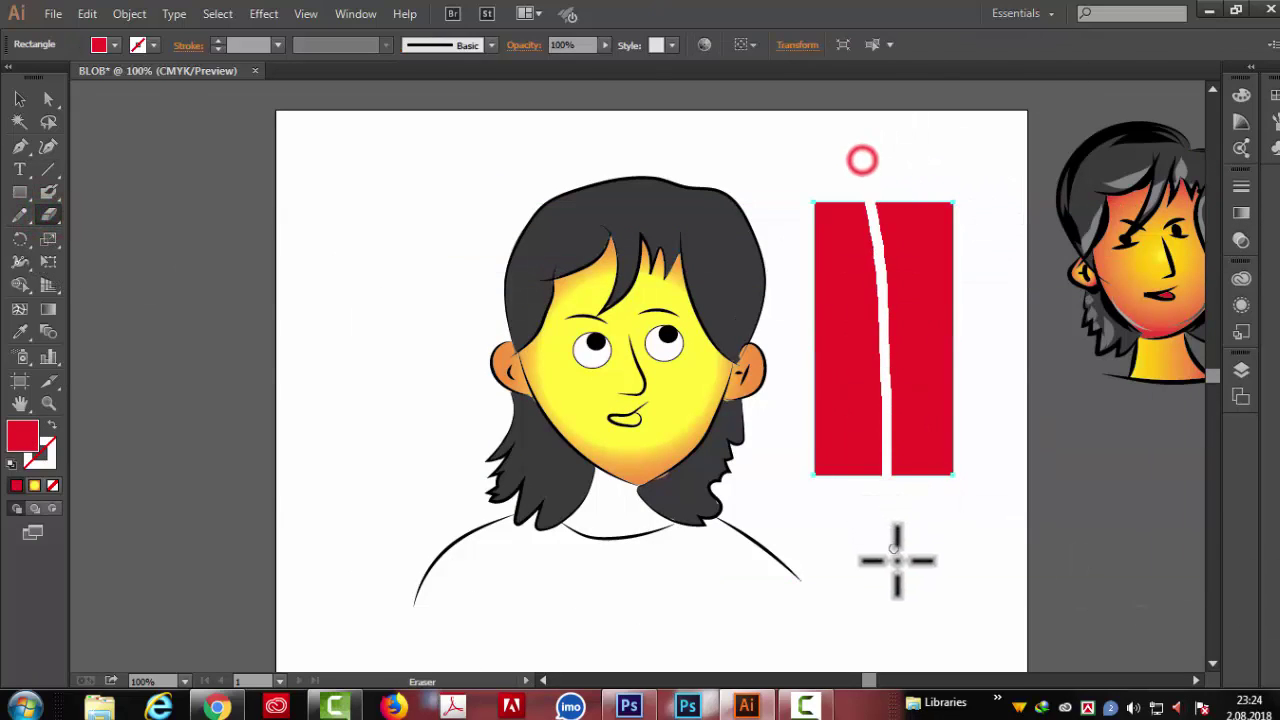
pyautogui.moveTo(805, 329); pyautogui.dragTo(1020, 325)
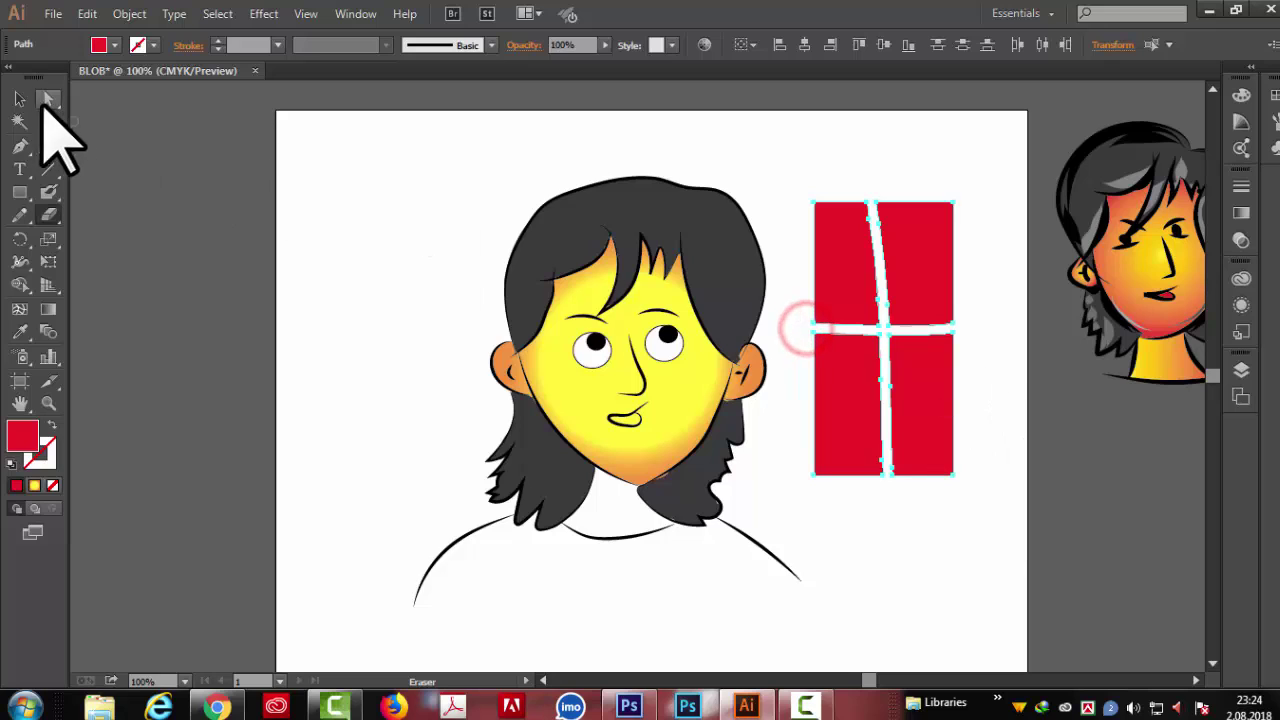
pyautogui.click(20, 99)
pyautogui.click(931, 230)
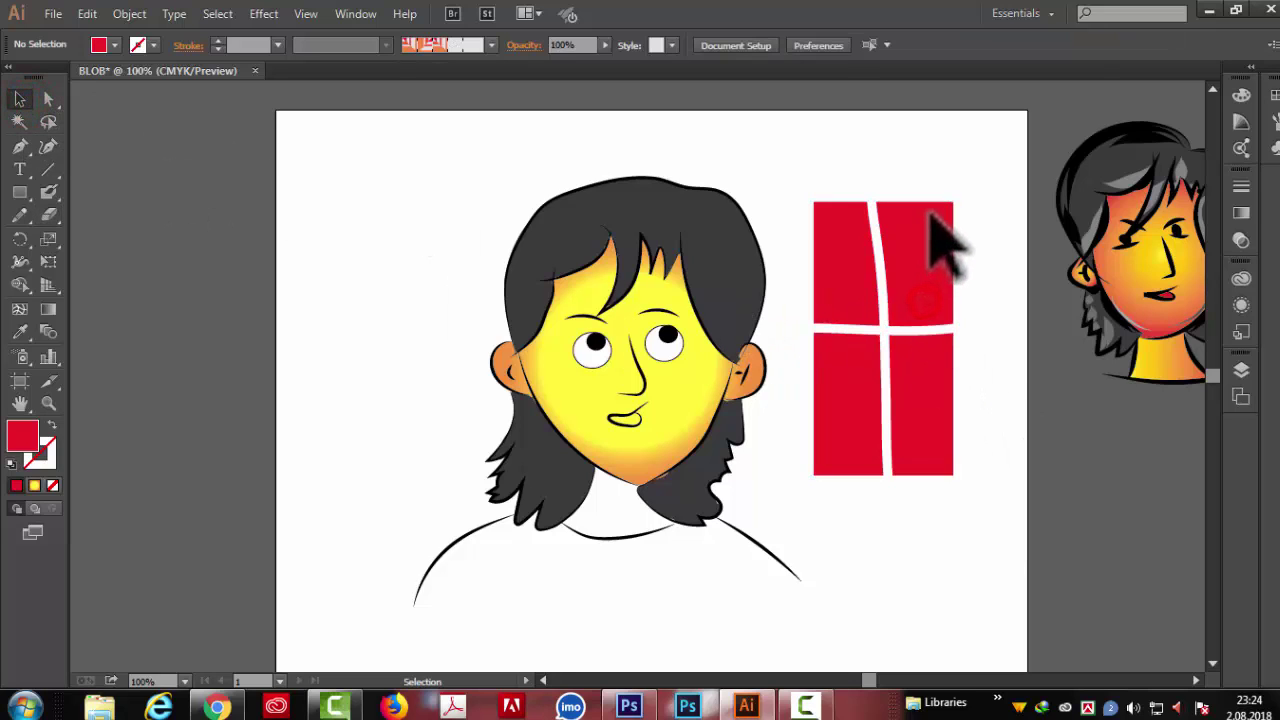
pyautogui.moveTo(931, 205); pyautogui.dragTo(969, 170)
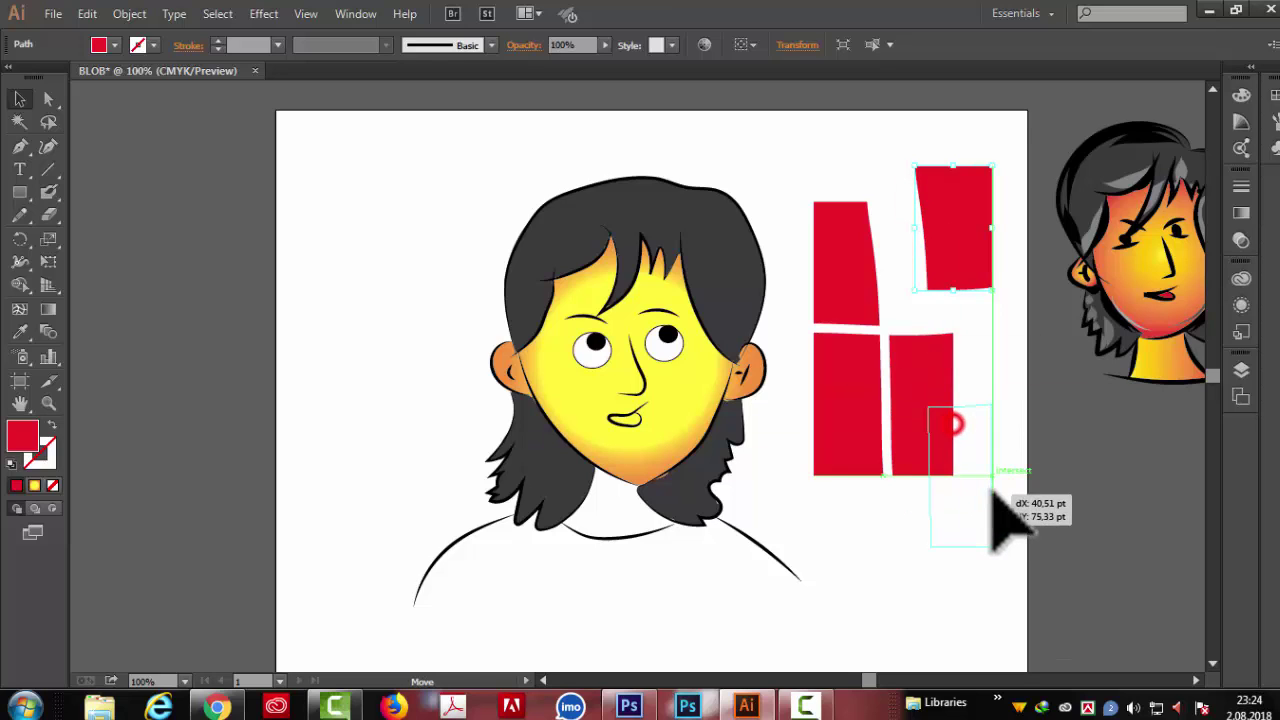
pyautogui.moveTo(949, 418); pyautogui.dragTo(987, 490)
pyautogui.moveTo(880, 345); pyautogui.dragTo(880, 425)
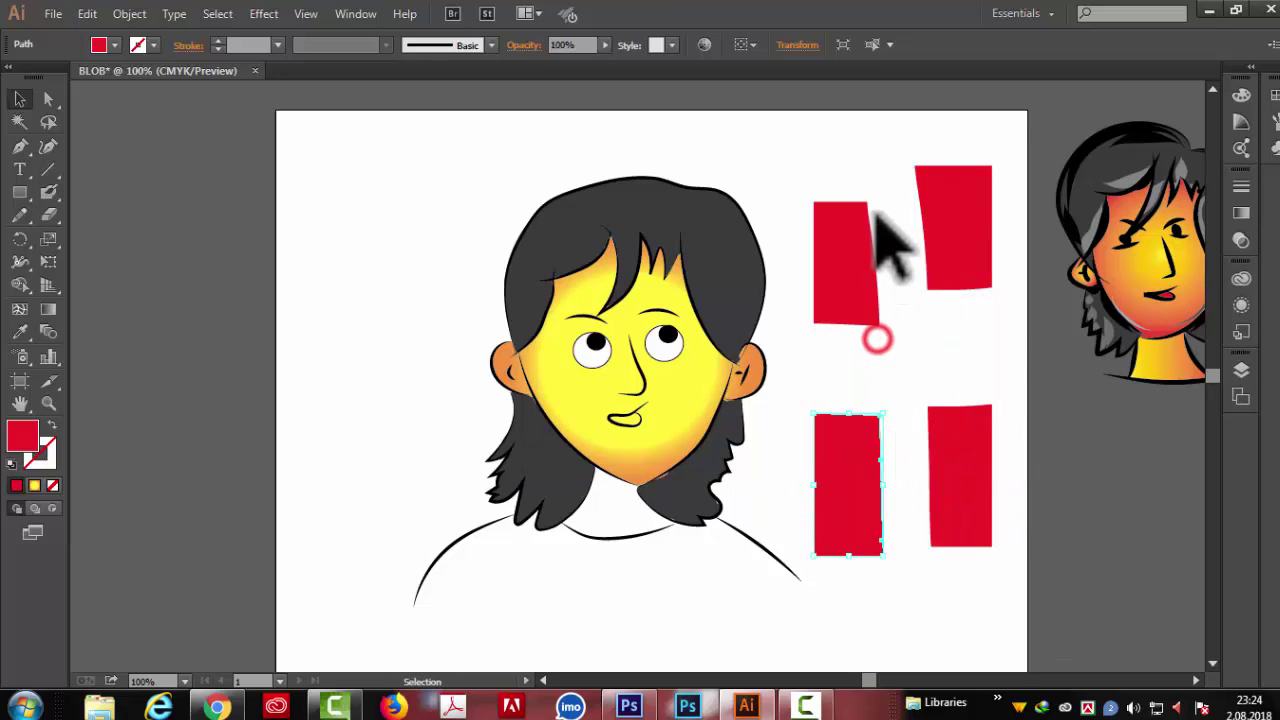
pyautogui.moveTo(877, 229); pyautogui.dragTo(871, 200)
pyautogui.moveTo(793, 177); pyautogui.dragTo(968, 515)
pyautogui.press('Delete')
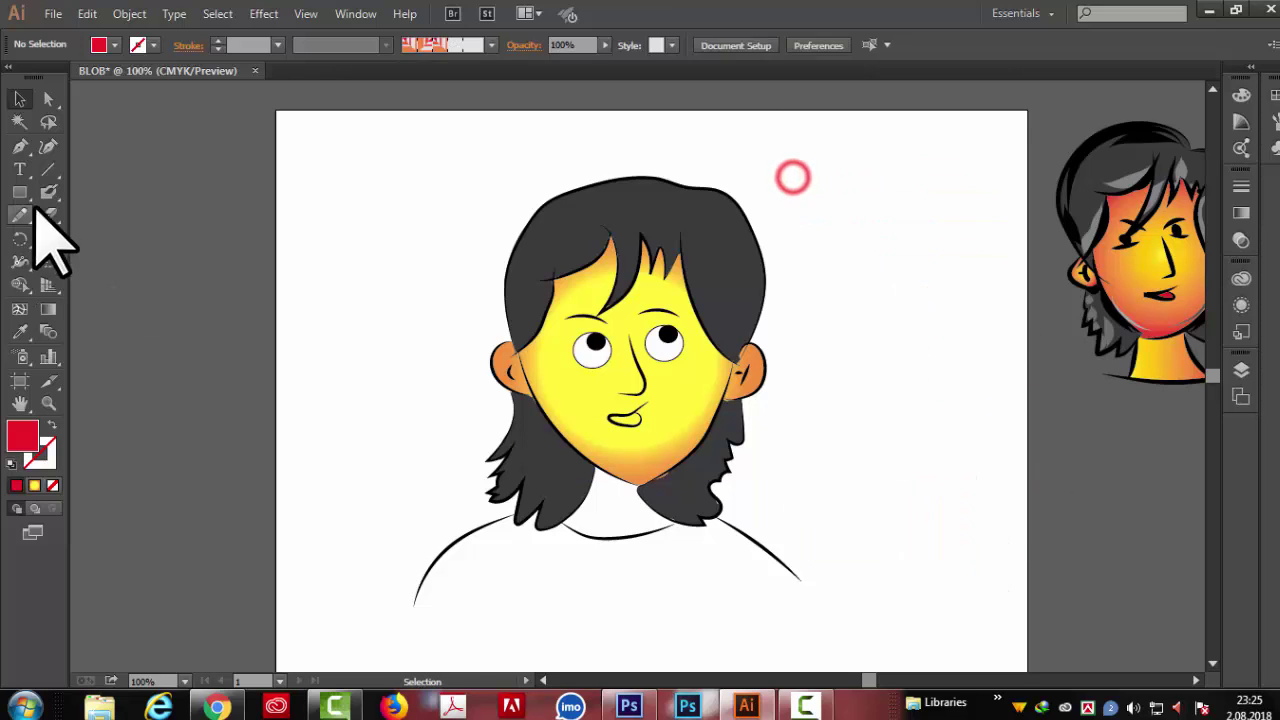
# Step: Paint a red S-shaped Blob Brush stroke right of the face and erase six gaps across it
pyautogui.click(49, 192)
pyautogui.moveTo(905, 175); pyautogui.dragTo(958, 605)
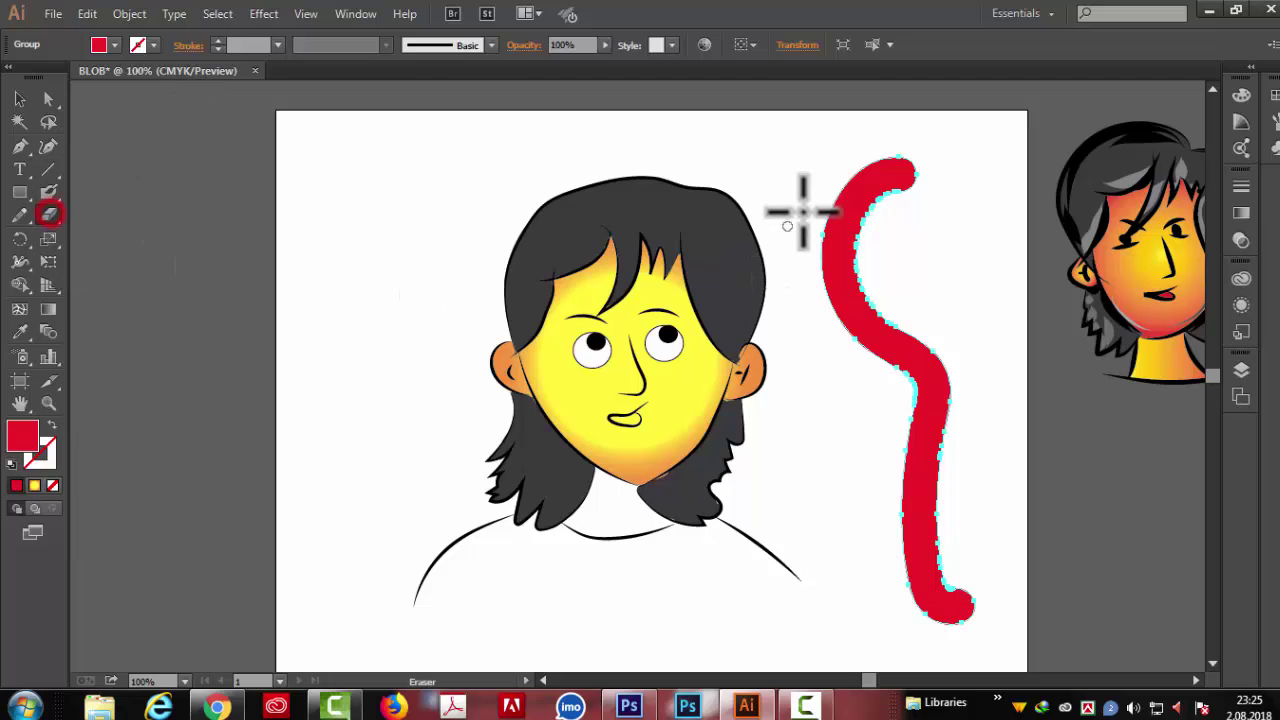
pyautogui.moveTo(960, 578); pyautogui.dragTo(912, 592)
pyautogui.moveTo(945, 495); pyautogui.dragTo(900, 505)
pyautogui.moveTo(952, 410); pyautogui.dragTo(905, 412)
pyautogui.moveTo(922, 345); pyautogui.dragTo(890, 365)
pyautogui.moveTo(875, 295); pyautogui.dragTo(840, 320)
pyautogui.moveTo(865, 220); pyautogui.dragTo(825, 240)
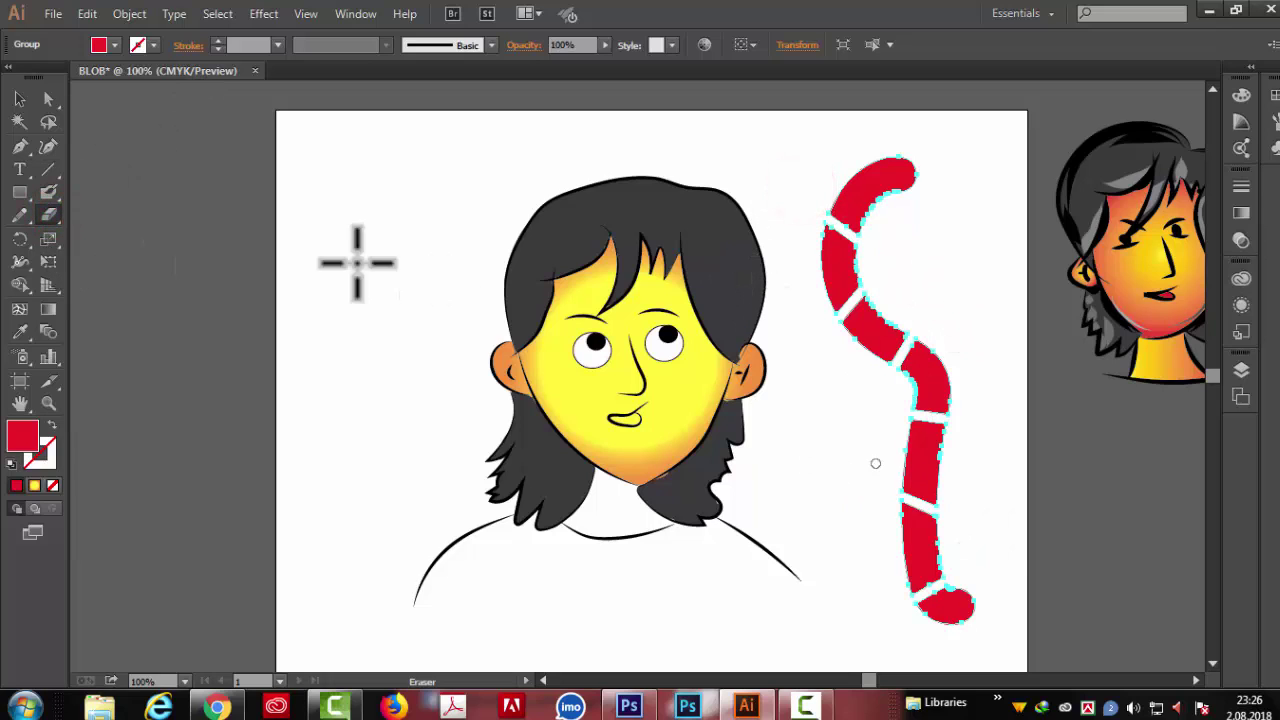
# Step: Select the erased red stroke and ungroup it into separate pieces
pyautogui.click(46, 99)
pyautogui.click(151, 207)
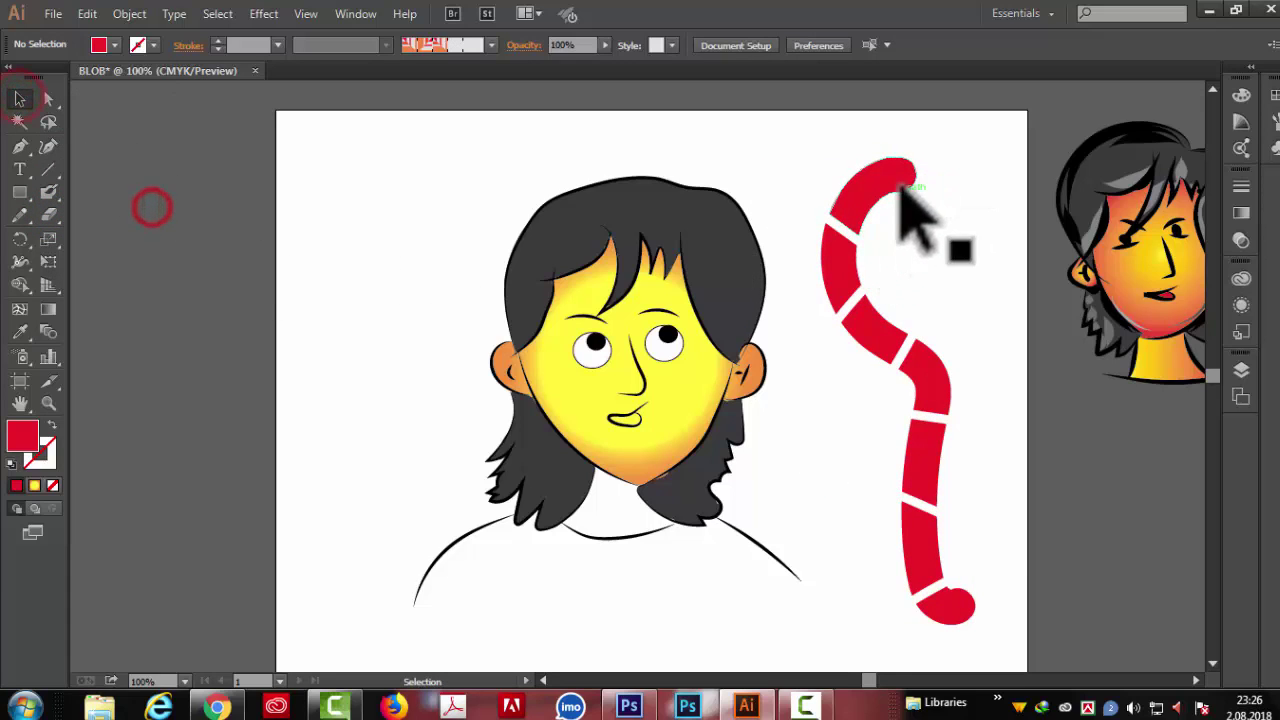
pyautogui.click(893, 191)
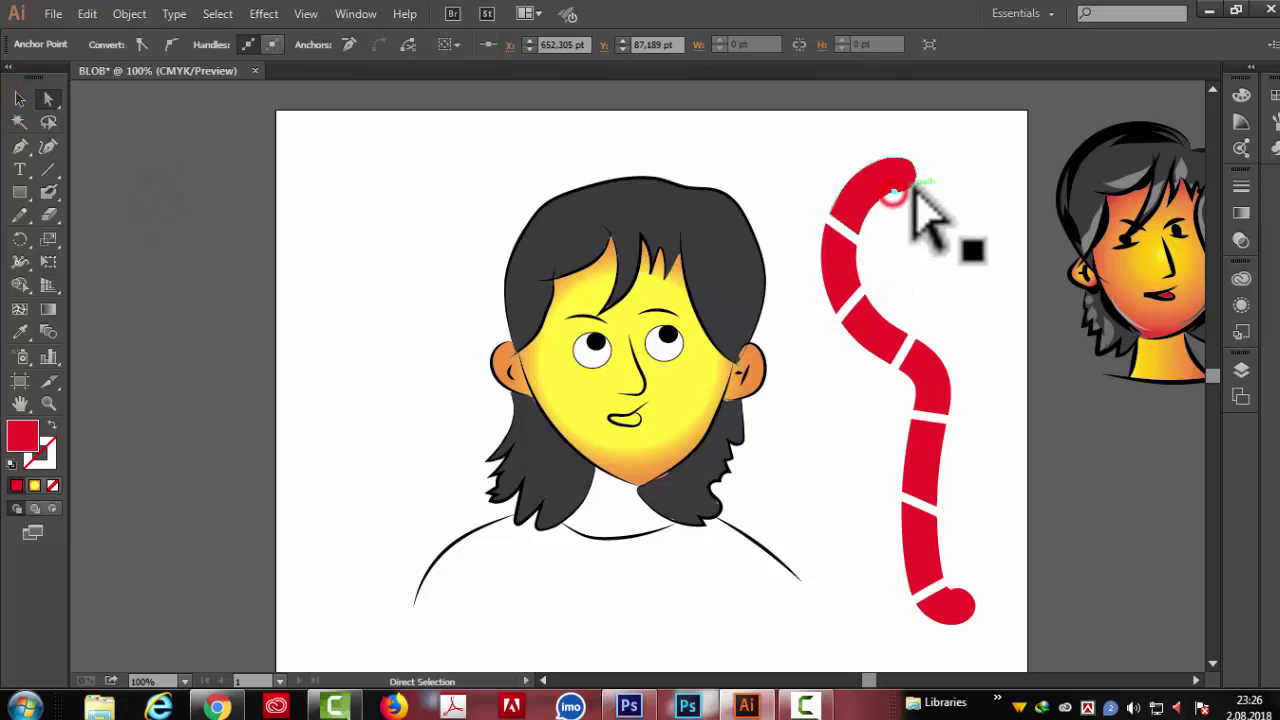
pyautogui.click(20, 99)
pyautogui.rightClick(908, 237)
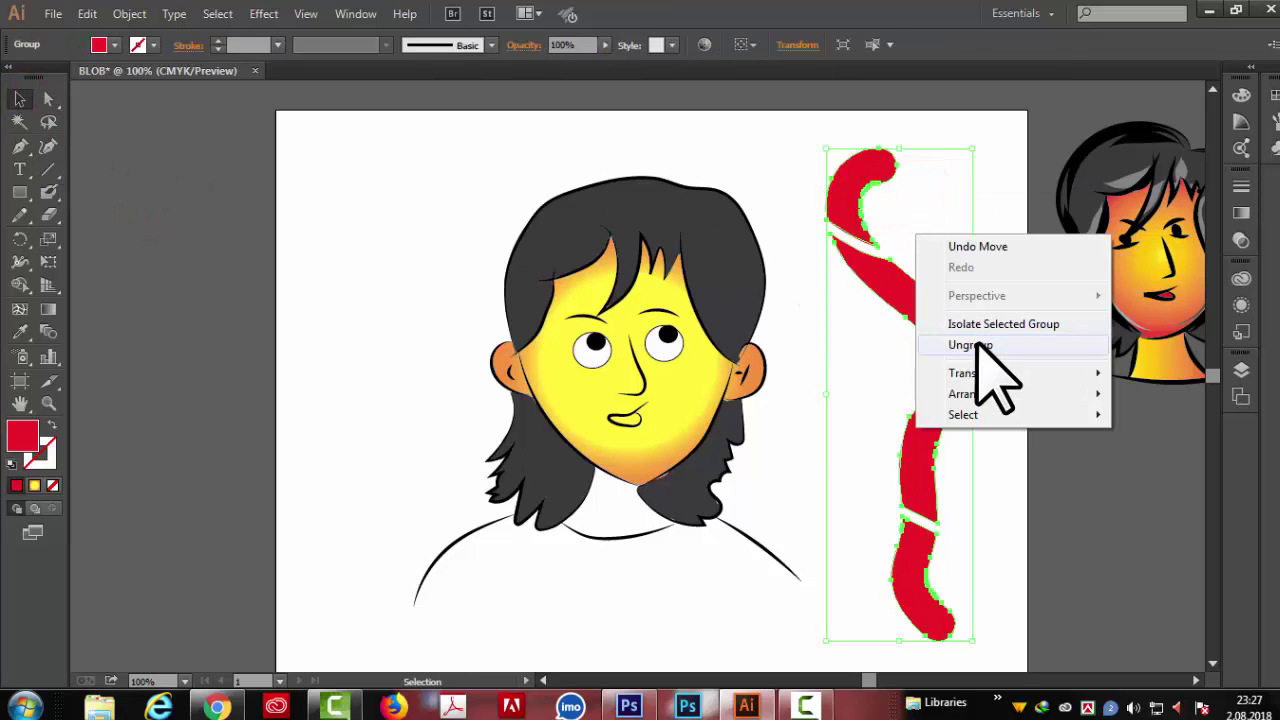
pyautogui.click(975, 343)
pyautogui.click(1080, 472)
# Step: Drag the top hook, angled and middle red pieces to new spots around the face
pyautogui.moveTo(875, 192)
pyautogui.mouseDown()
pyautogui.moveTo(612, 248)
pyautogui.moveTo(388, 198)
pyautogui.mouseUp()
pyautogui.moveTo(925, 292); pyautogui.dragTo(896, 204)
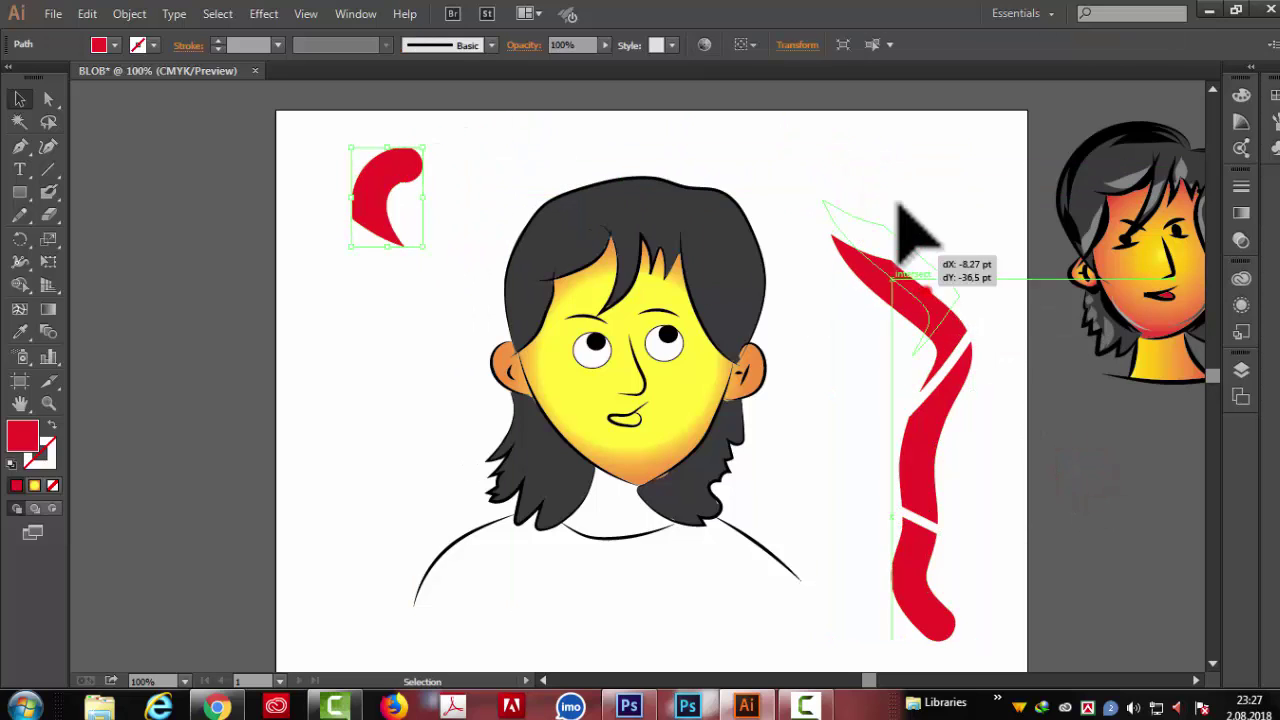
pyautogui.moveTo(971, 398); pyautogui.dragTo(393, 408)
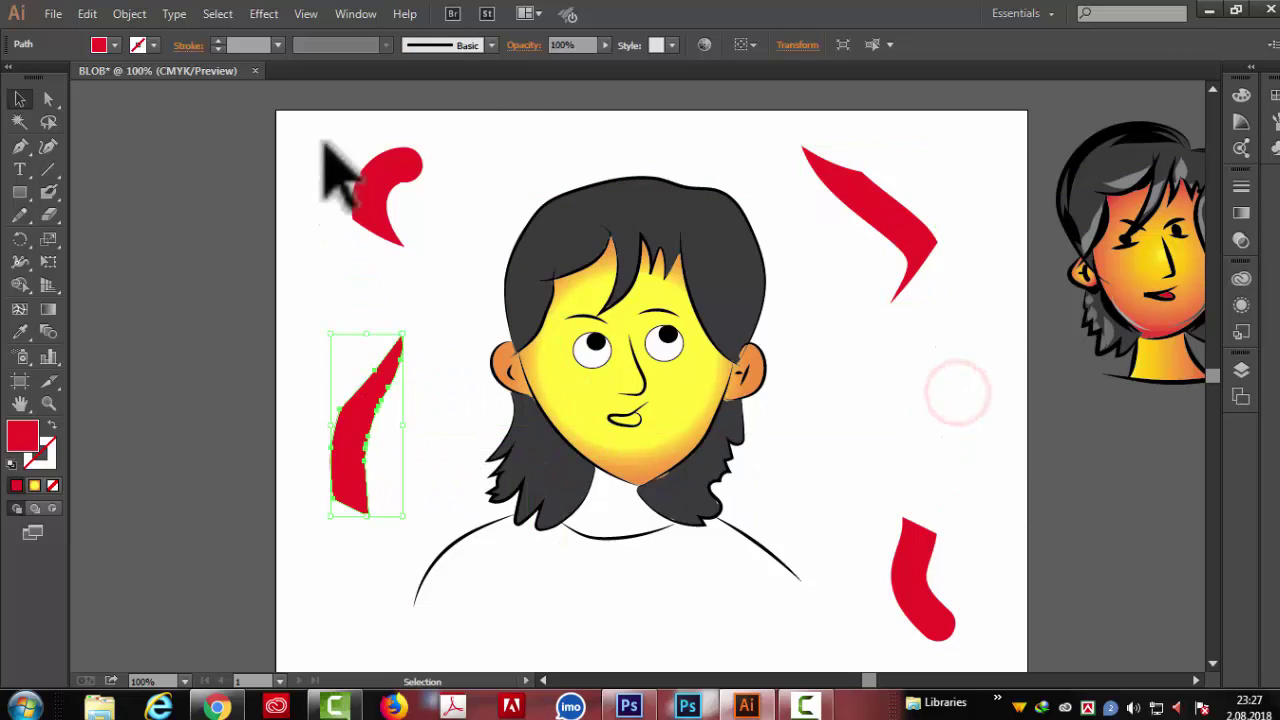
pyautogui.click(323, 262)
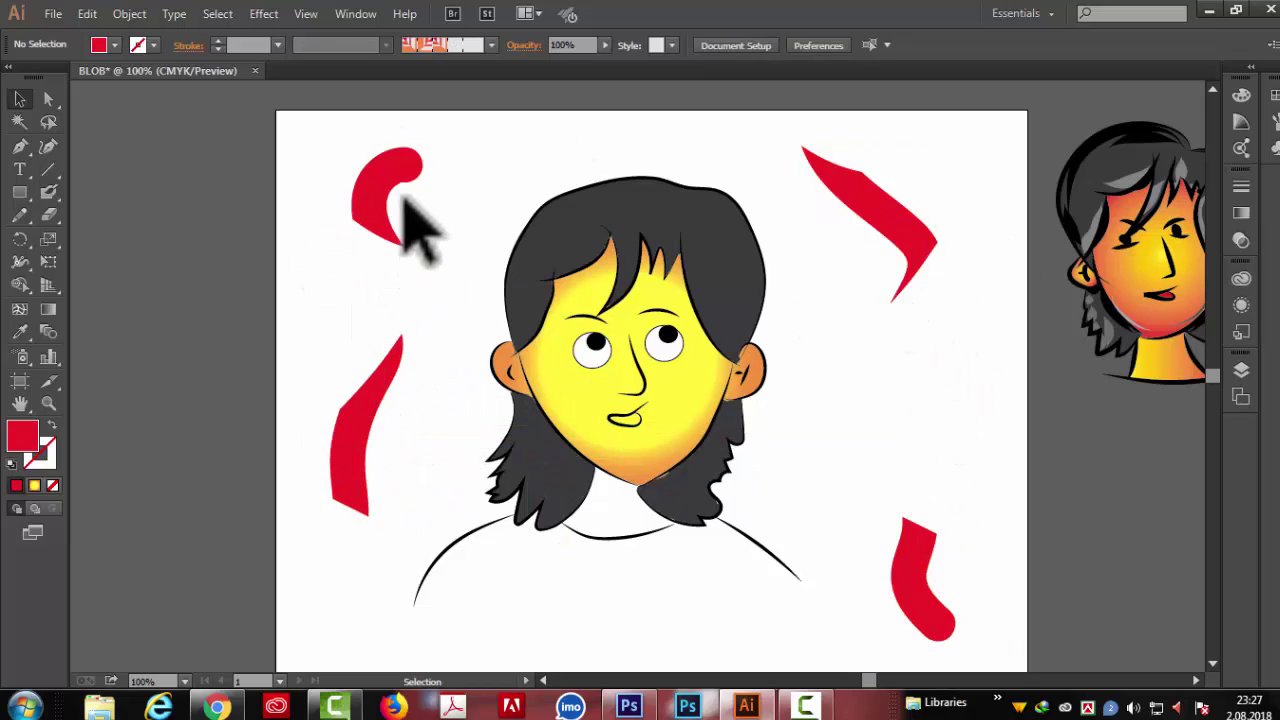
pyautogui.moveTo(822, 140); pyautogui.dragTo(965, 380)
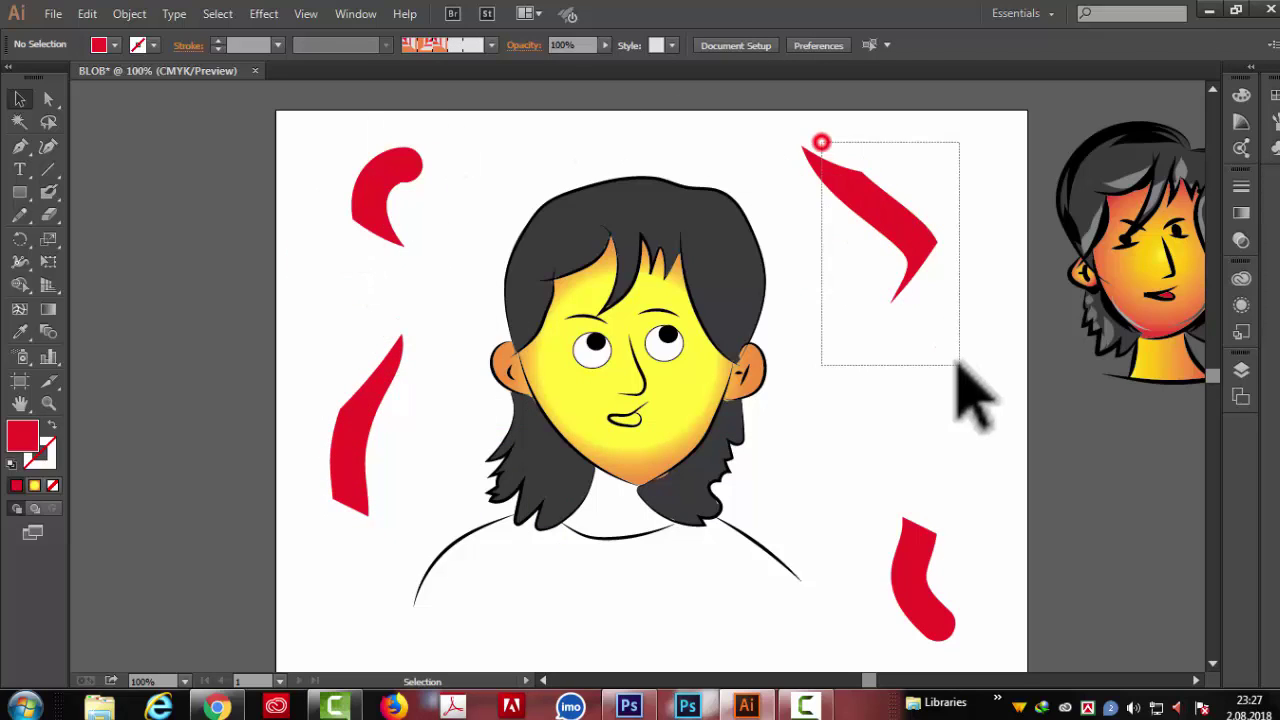
pyautogui.click(951, 425)
pyautogui.moveTo(794, 137); pyautogui.dragTo(943, 305)
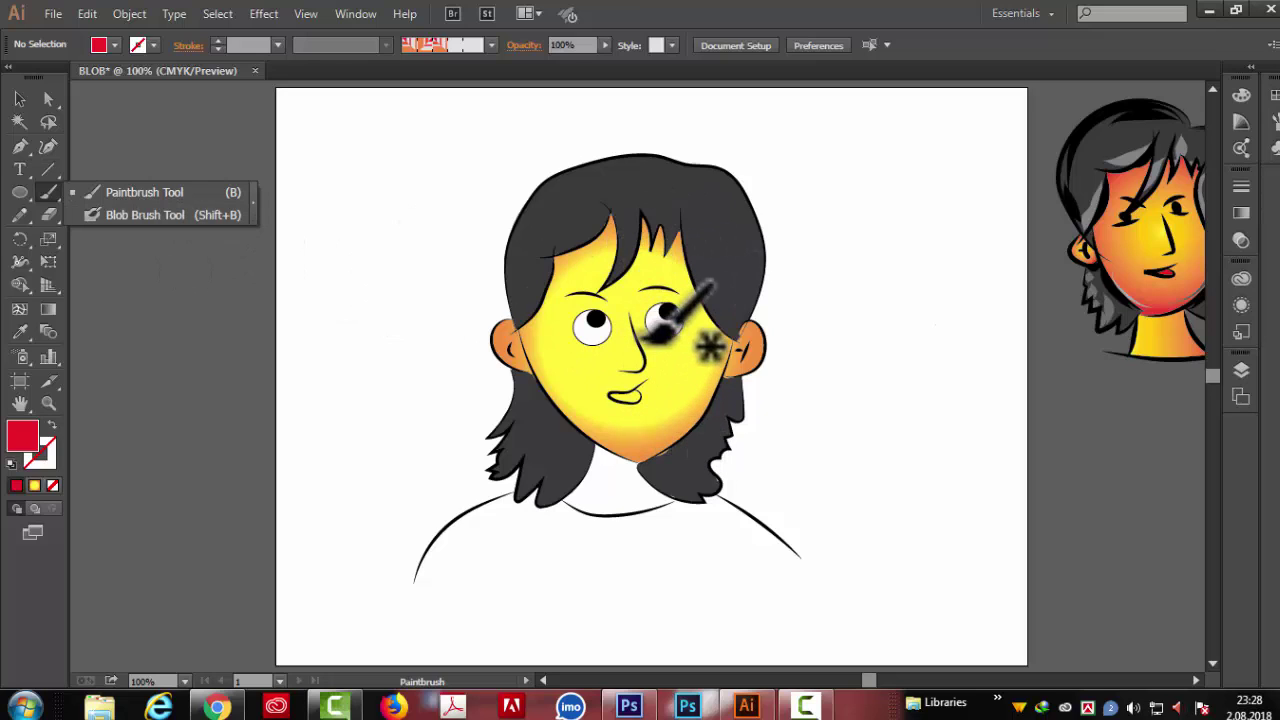
# Step: Reset fill and stroke to default colours and pick the Blob Brush from the brush tools
pyautogui.press('v')
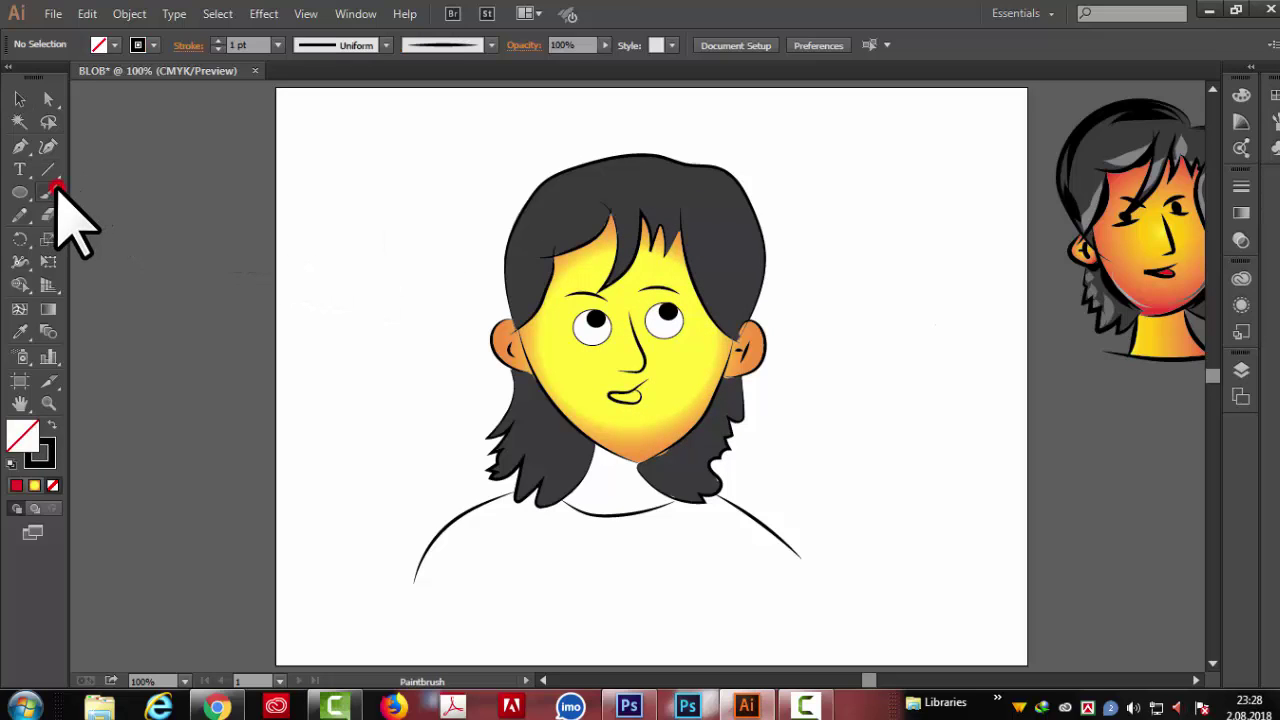
pyautogui.moveTo(56, 186); pyautogui.dragTo(140, 192)
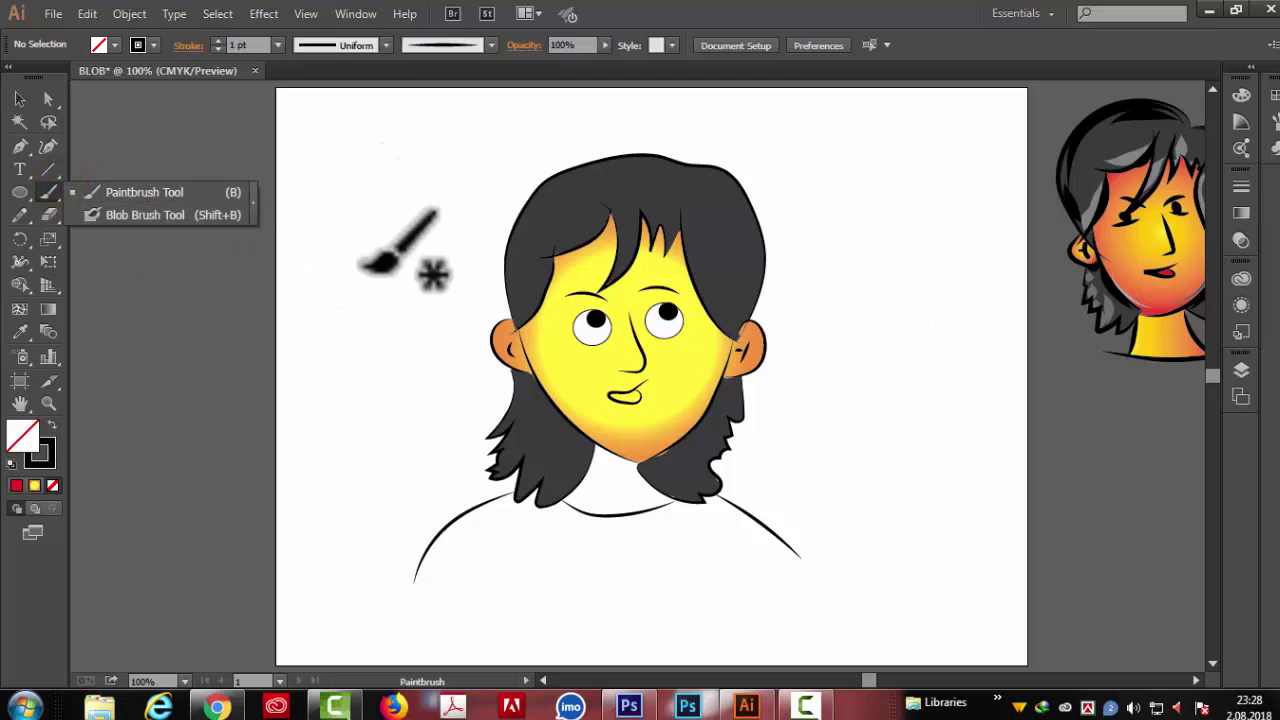
pyautogui.click(140, 192)
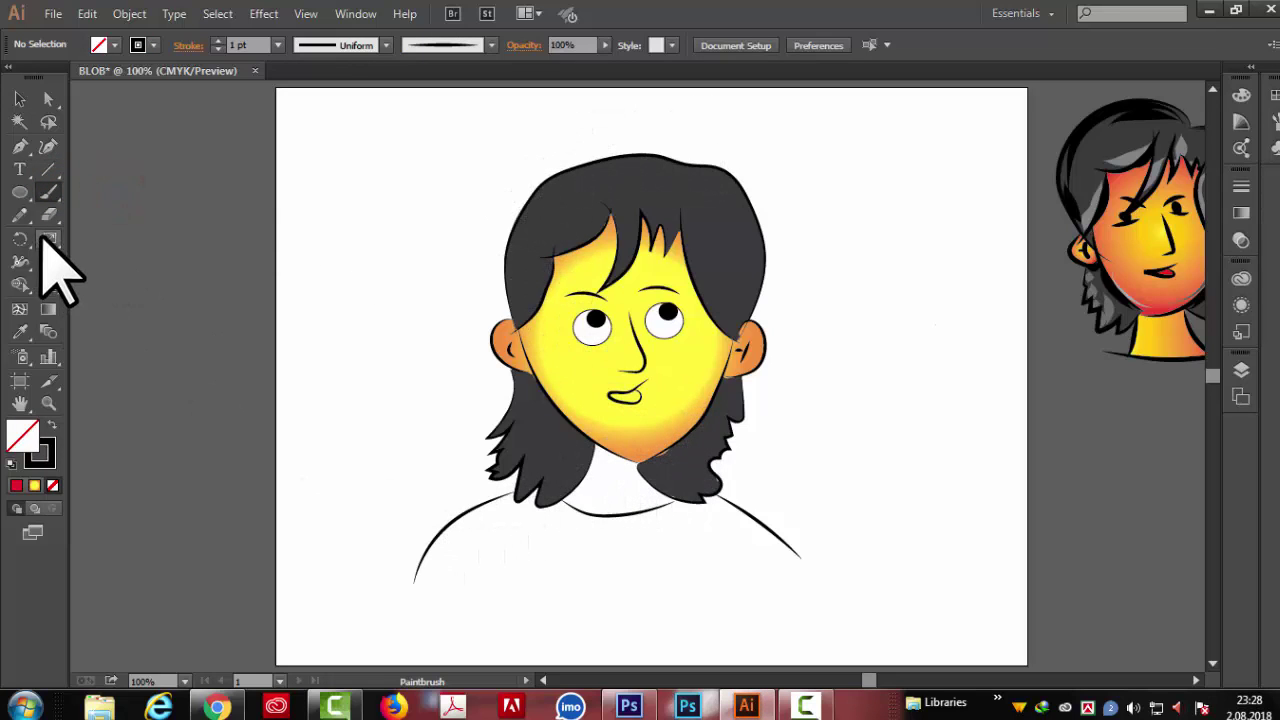
pyautogui.moveTo(50, 196); pyautogui.dragTo(112, 210)
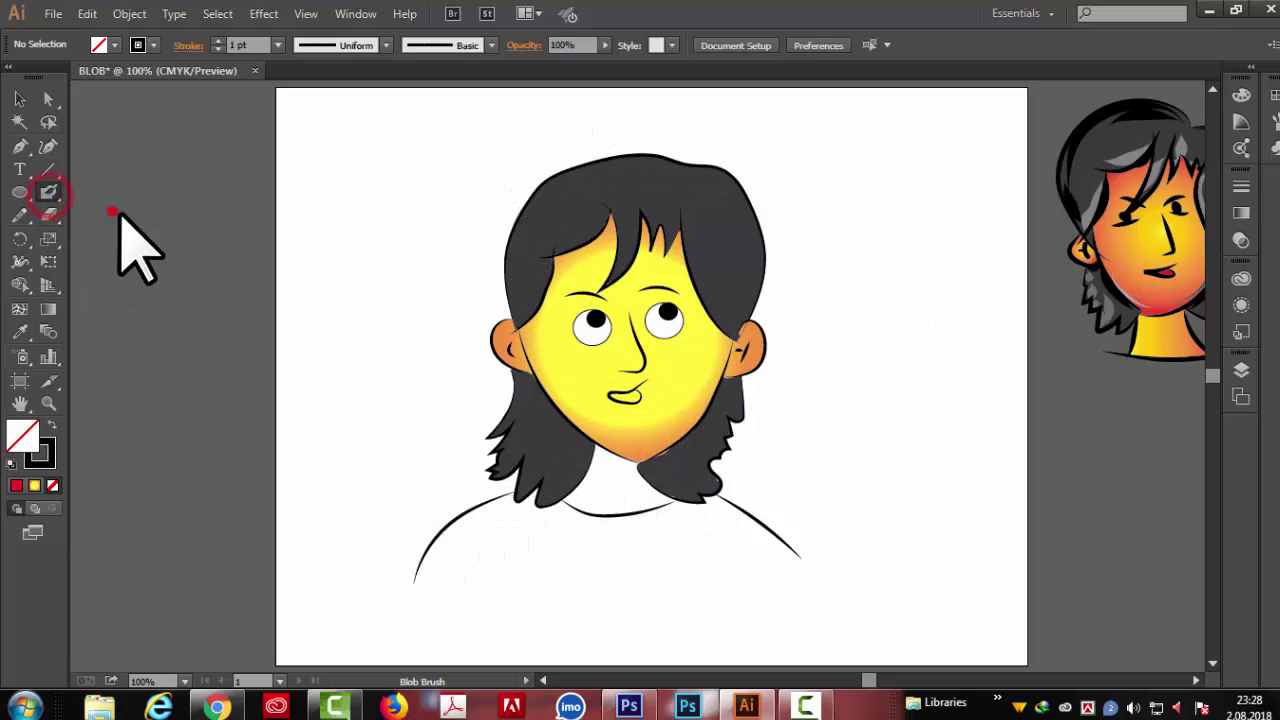
pyautogui.press('v')
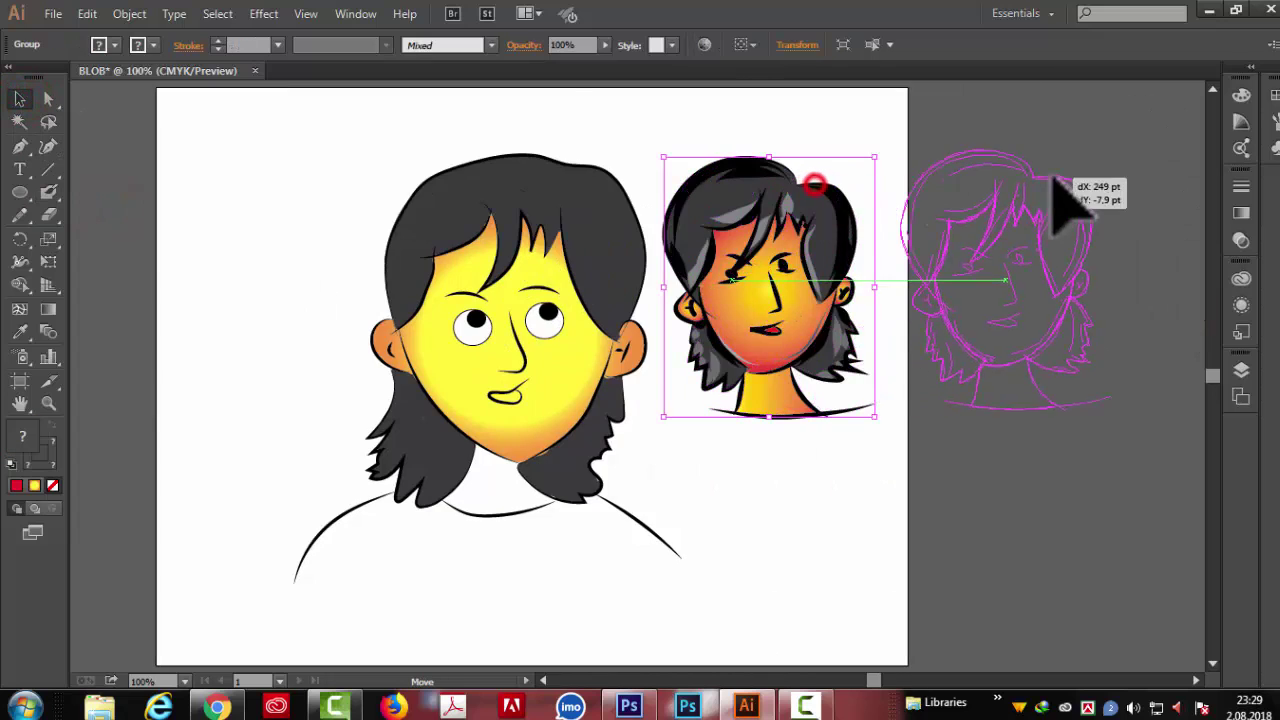
# Step: Move the reference head onto the artboard beside the cartoon and deselect it
pyautogui.moveTo(815, 185)
pyautogui.mouseDown()
pyautogui.moveTo(1080, 190)
pyautogui.moveTo(818, 184)
pyautogui.mouseUp()
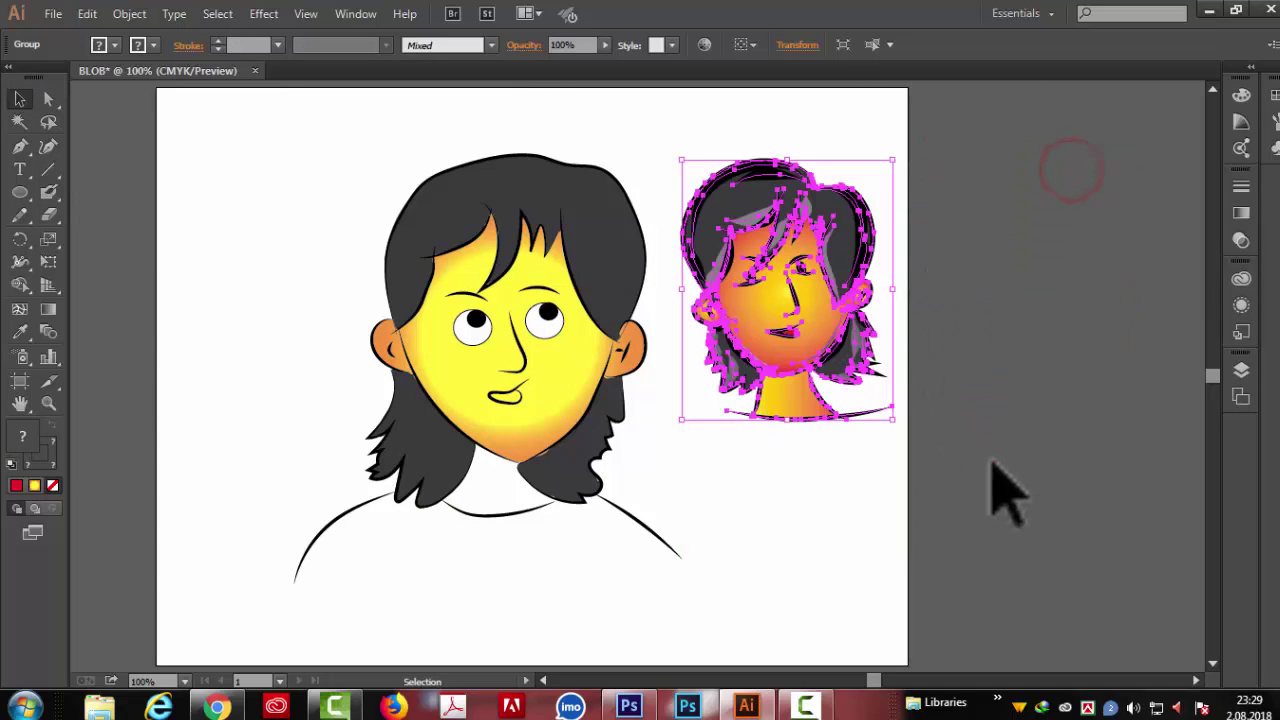
pyautogui.click(993, 463)
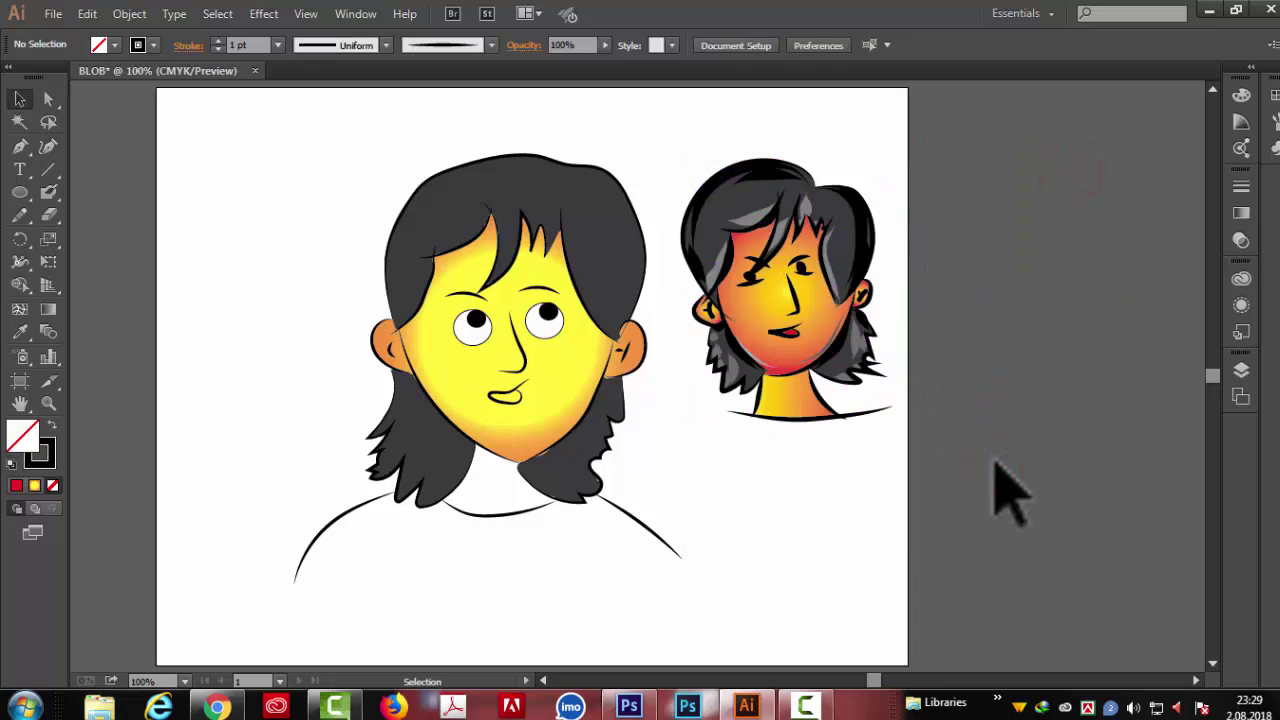
pyautogui.click(20, 215)
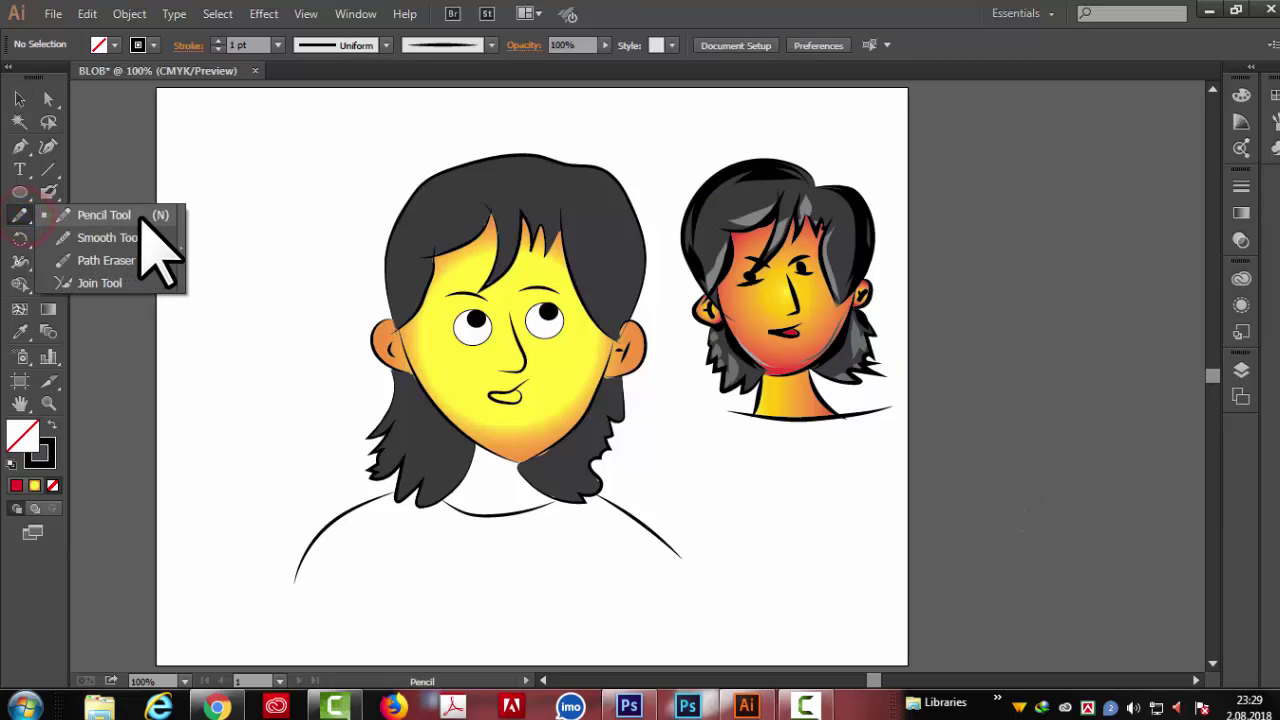